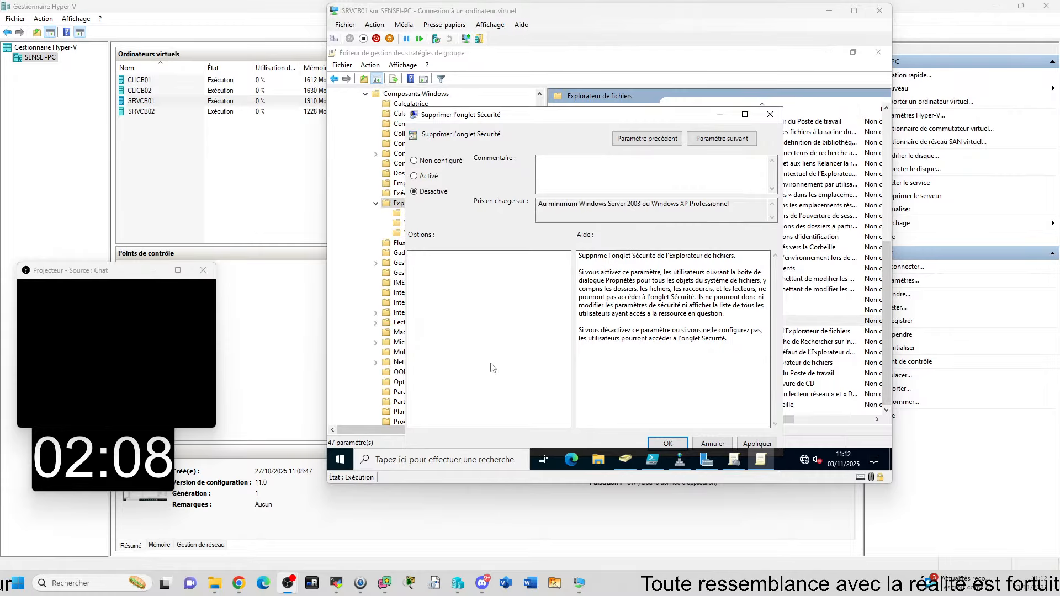
# Step: Bring the server VM forward and reposition the Supprimer l'onglet Sécurité settings dialog
pyautogui.click(493, 368)
pyautogui.moveTo(568, 120); pyautogui.dragTo(583, 111)
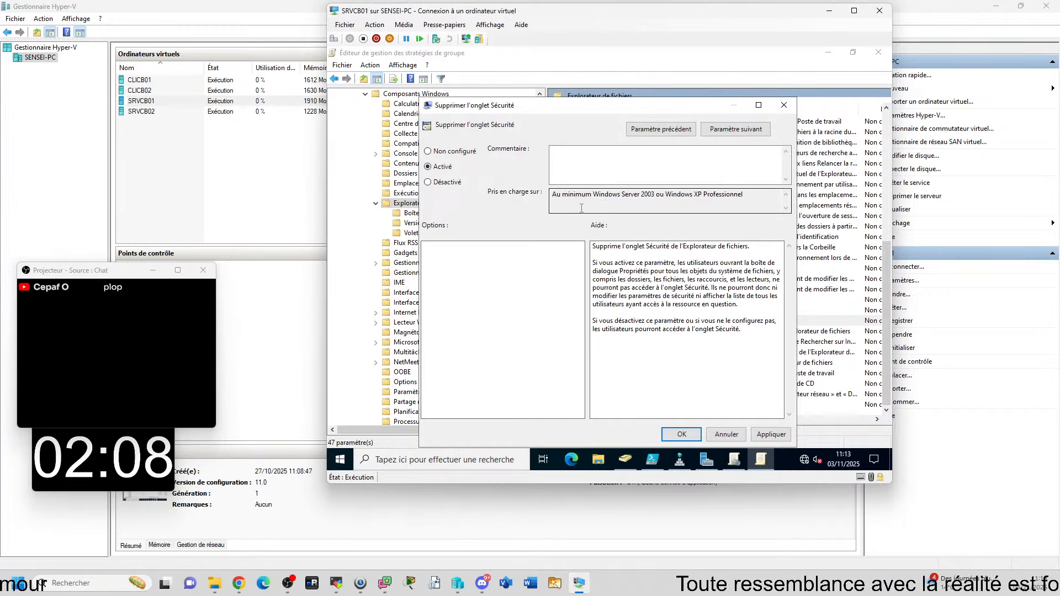
# Step: Save Supprimer l'onglet Sécurité as Activé, reopen it to confirm, then close the policy editor
pyautogui.click(681, 435)
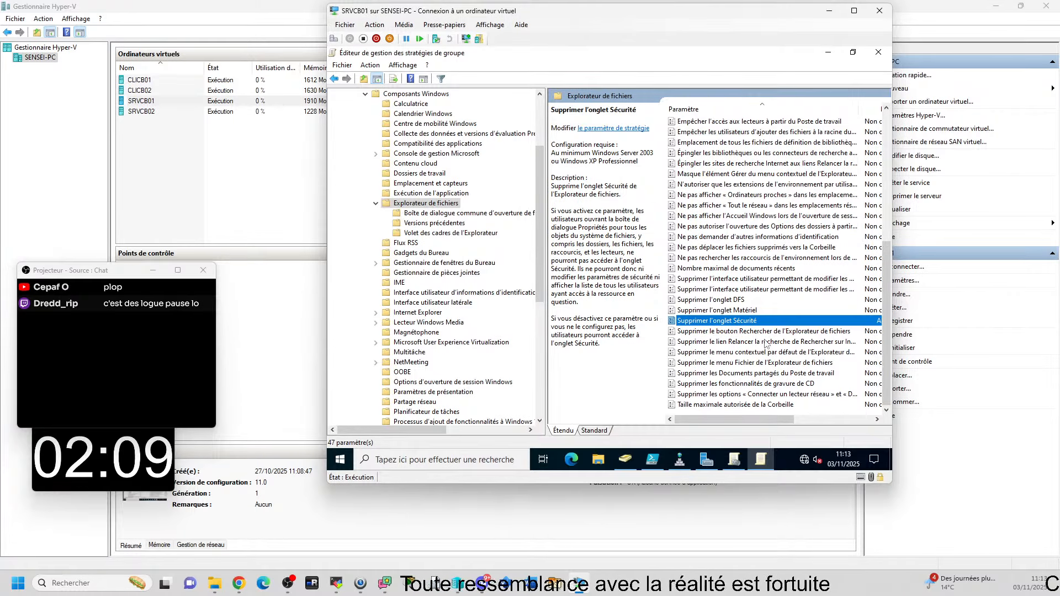
pyautogui.moveTo(757, 419)
pyautogui.mouseDown()
pyautogui.moveTo(828, 421)
pyautogui.moveTo(764, 424)
pyautogui.mouseUp()
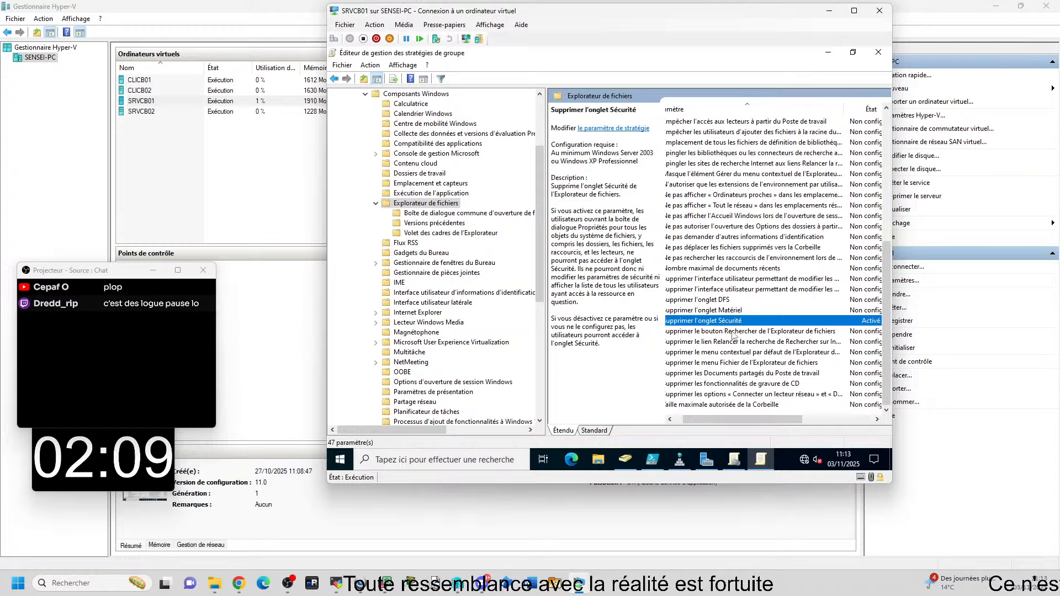
pyautogui.doubleClick(705, 321)
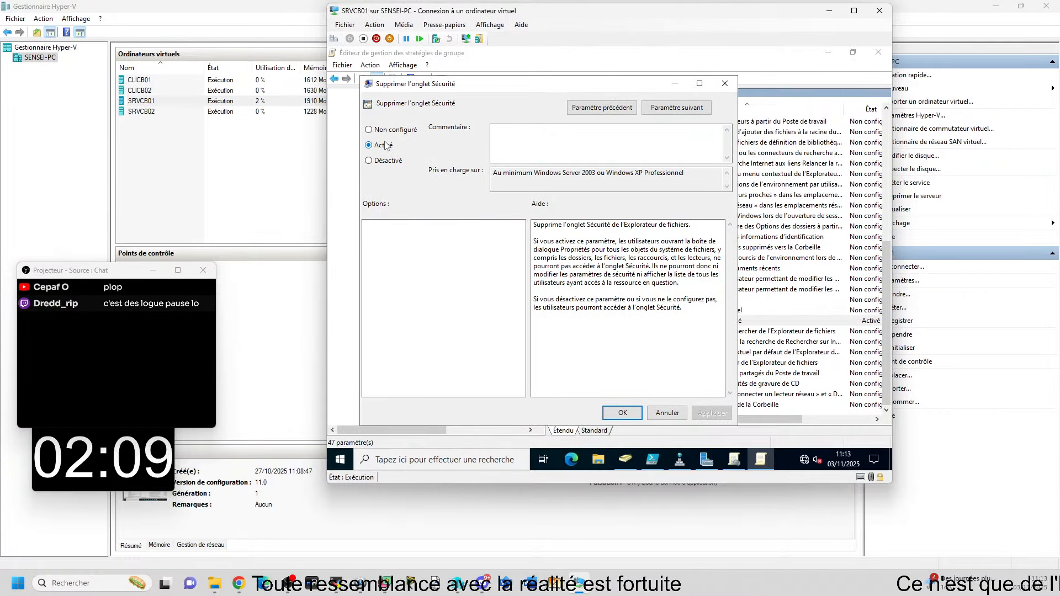
pyautogui.click(622, 413)
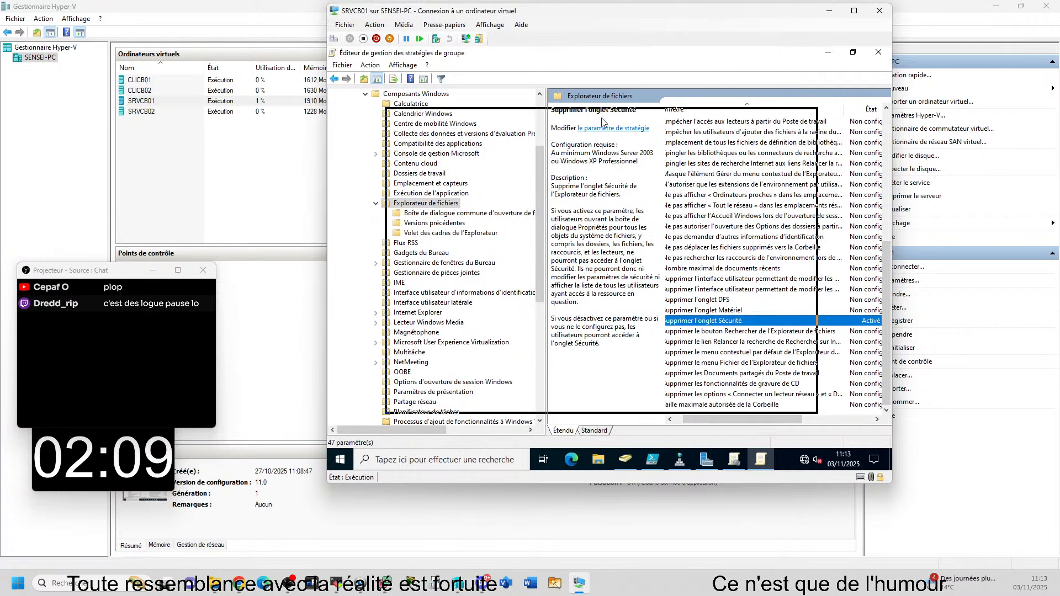
pyautogui.click(878, 52)
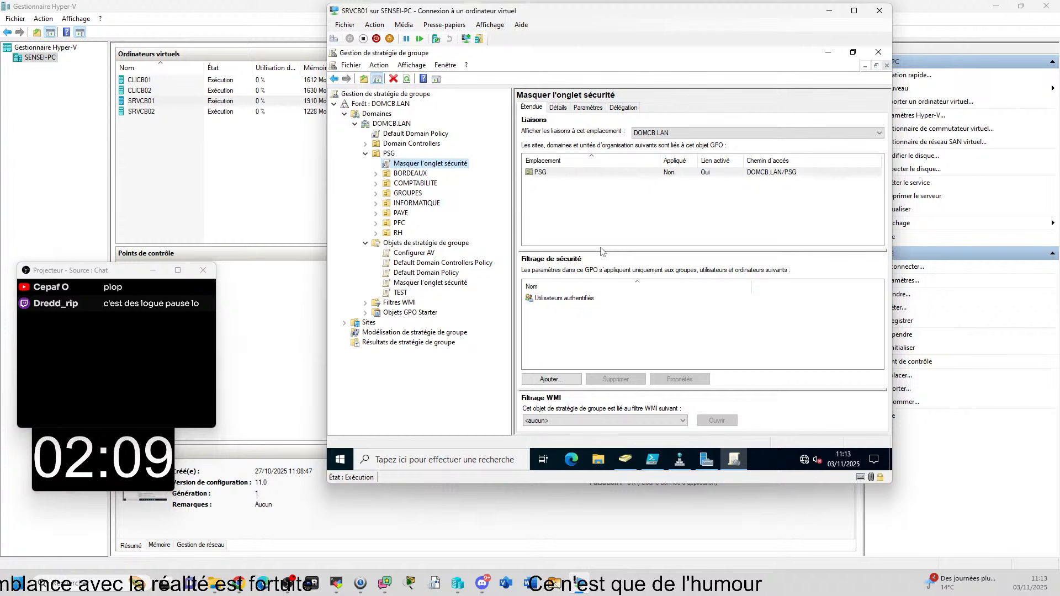
pyautogui.click(386, 154)
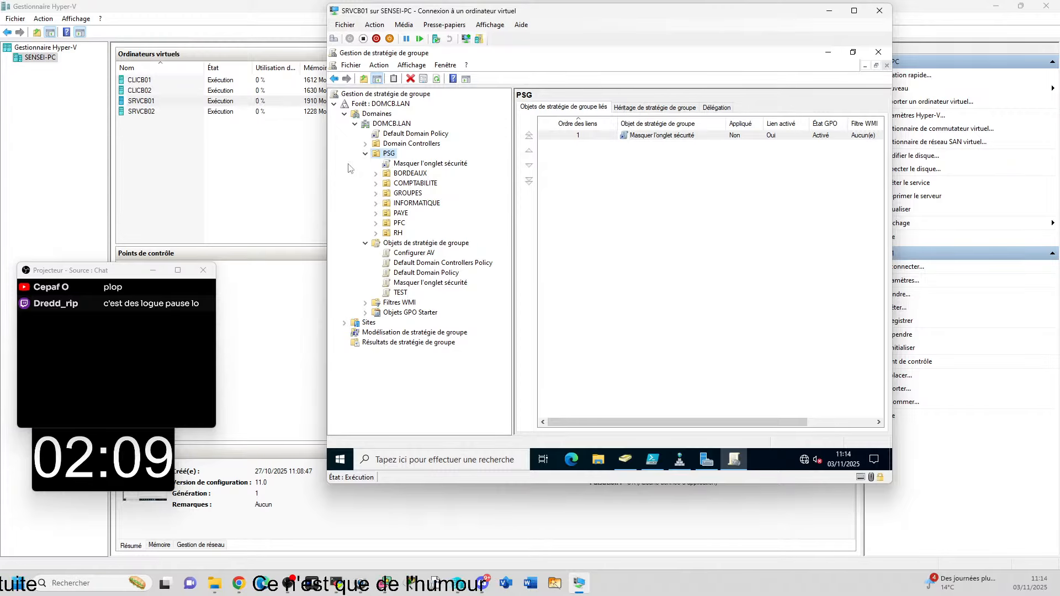
pyautogui.click(407, 164)
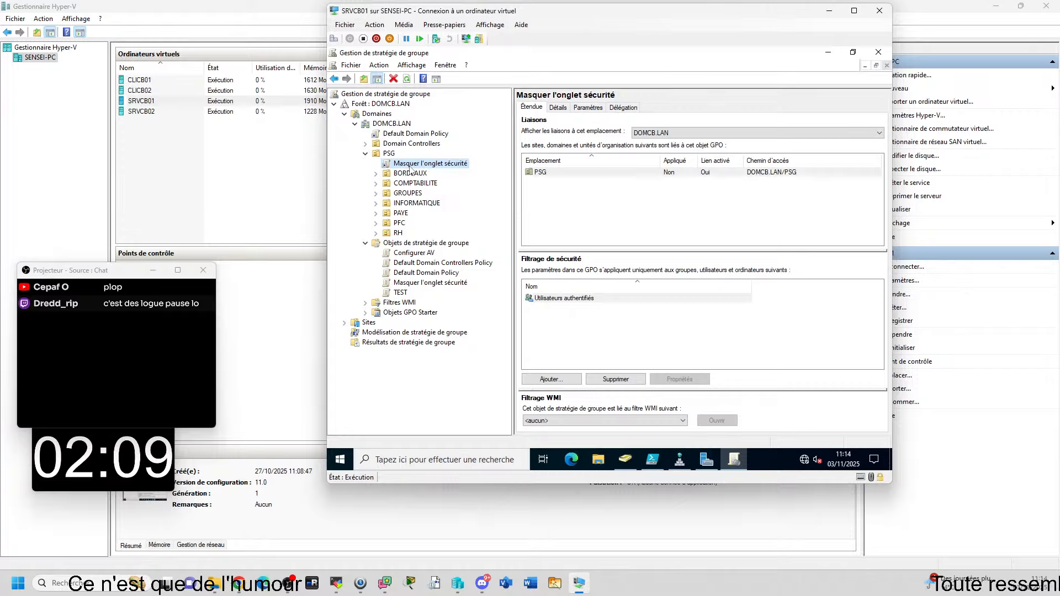
pyautogui.rightClick(450, 164)
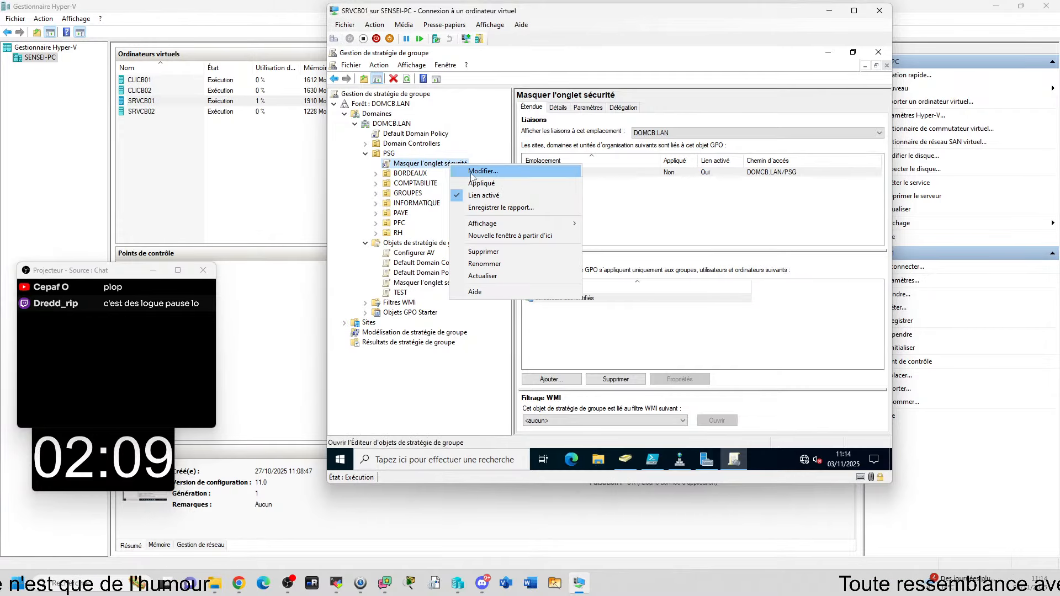
pyautogui.click(472, 172)
pyautogui.moveTo(492, 104); pyautogui.dragTo(634, 107)
pyautogui.click(525, 153)
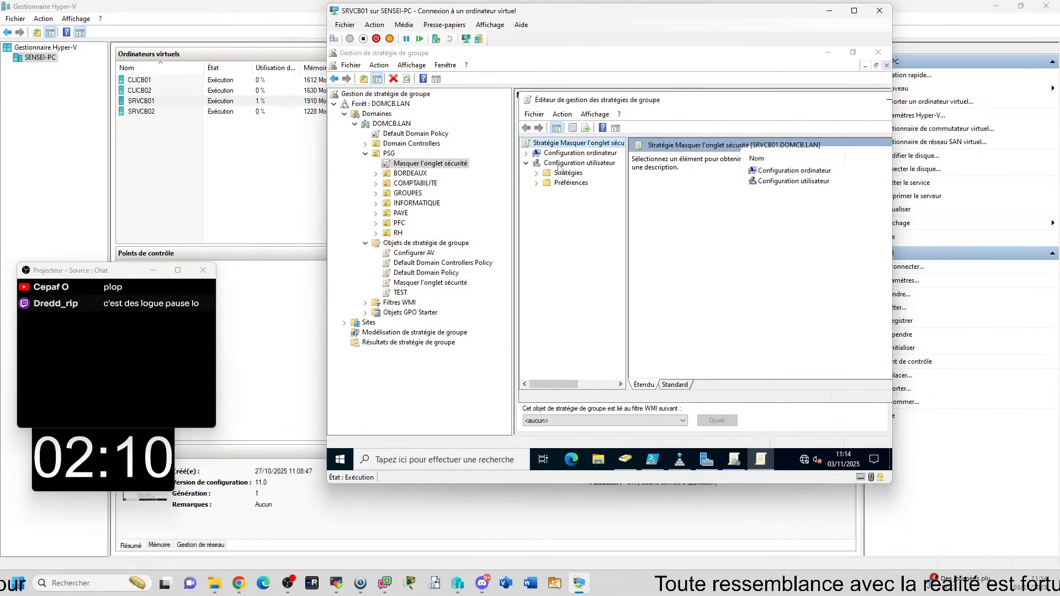
pyautogui.click(558, 165)
pyautogui.click(536, 173)
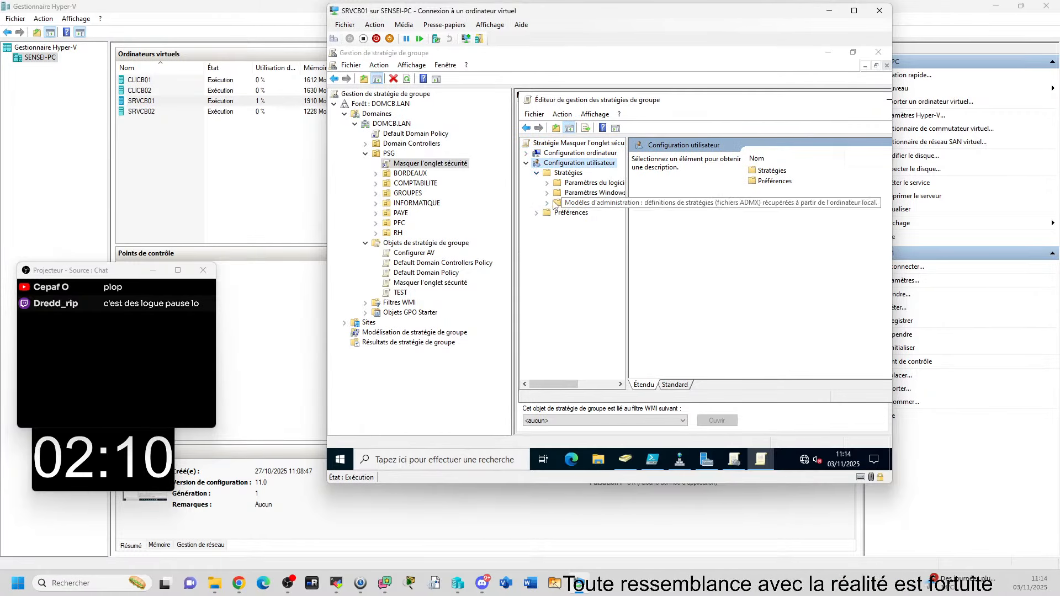
pyautogui.click(547, 203)
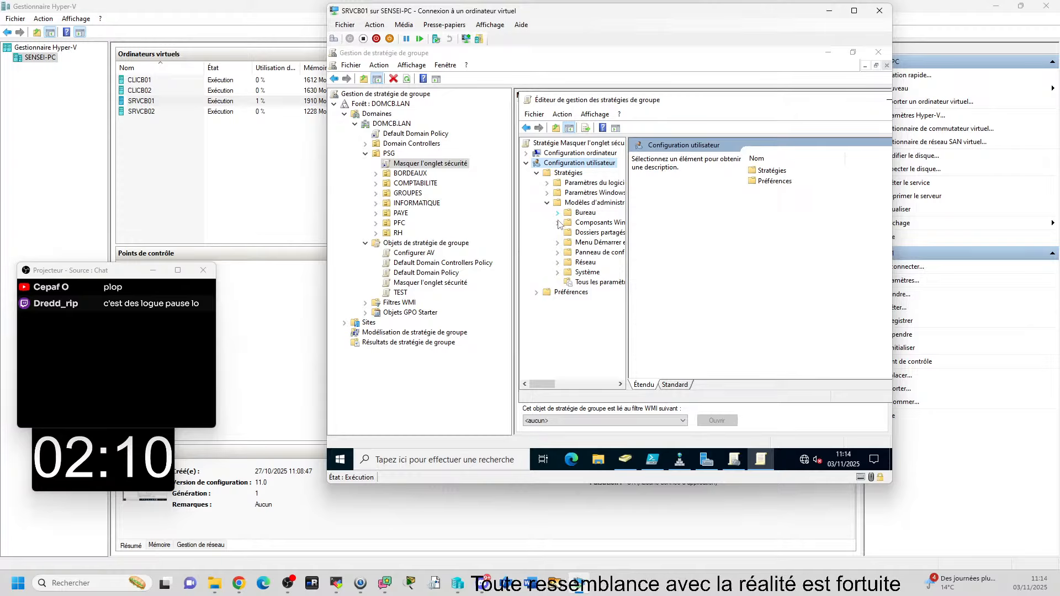
pyautogui.click(558, 223)
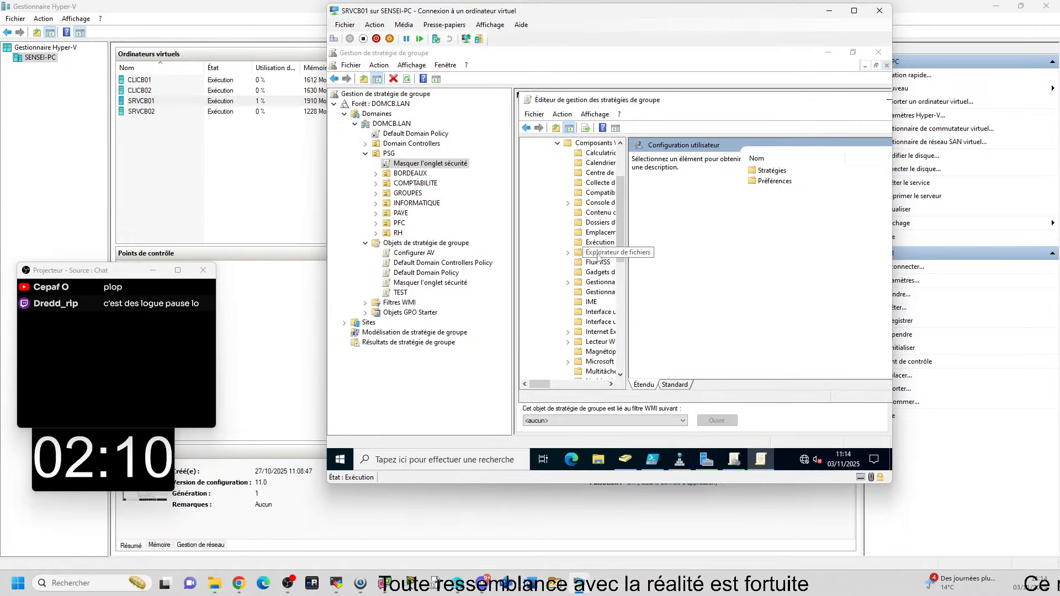
pyautogui.click(598, 255)
pyautogui.click(827, 286)
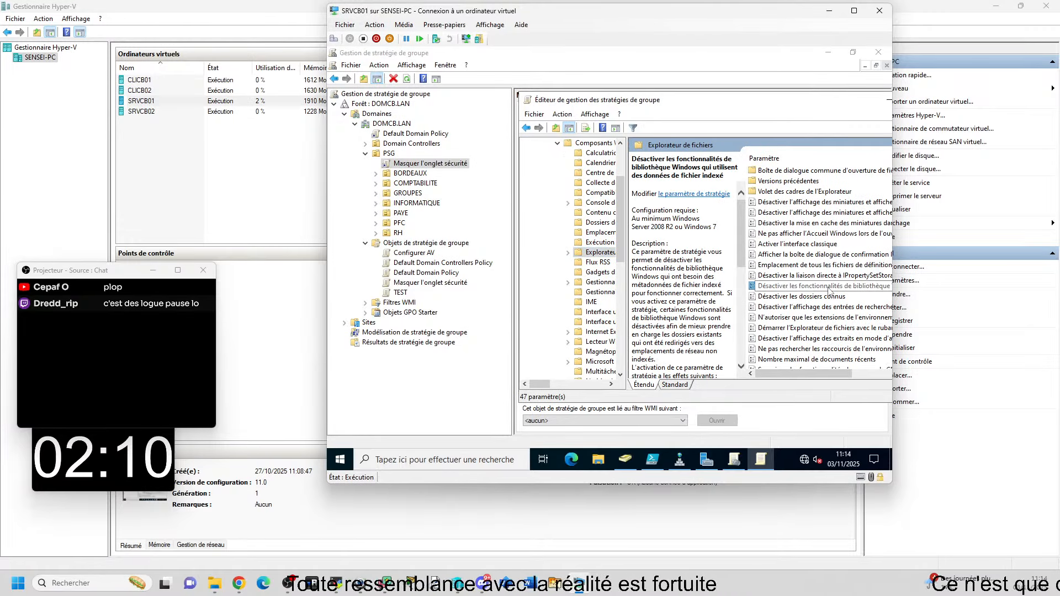
pyautogui.scroll(-5, 828, 291)
pyautogui.click(817, 171)
pyautogui.scroll(-1, 815, 184)
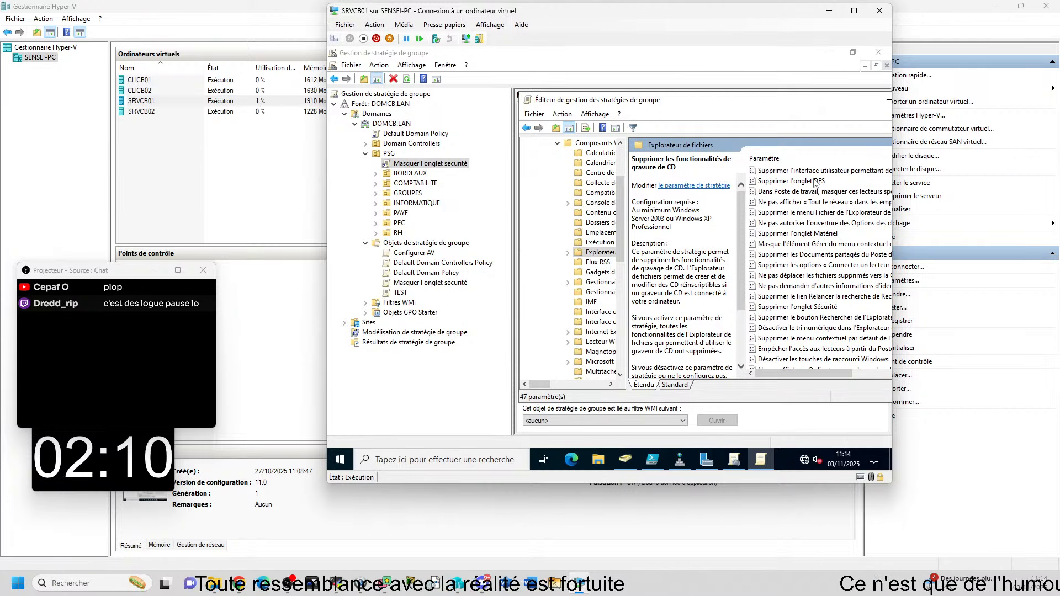
pyautogui.click(800, 315)
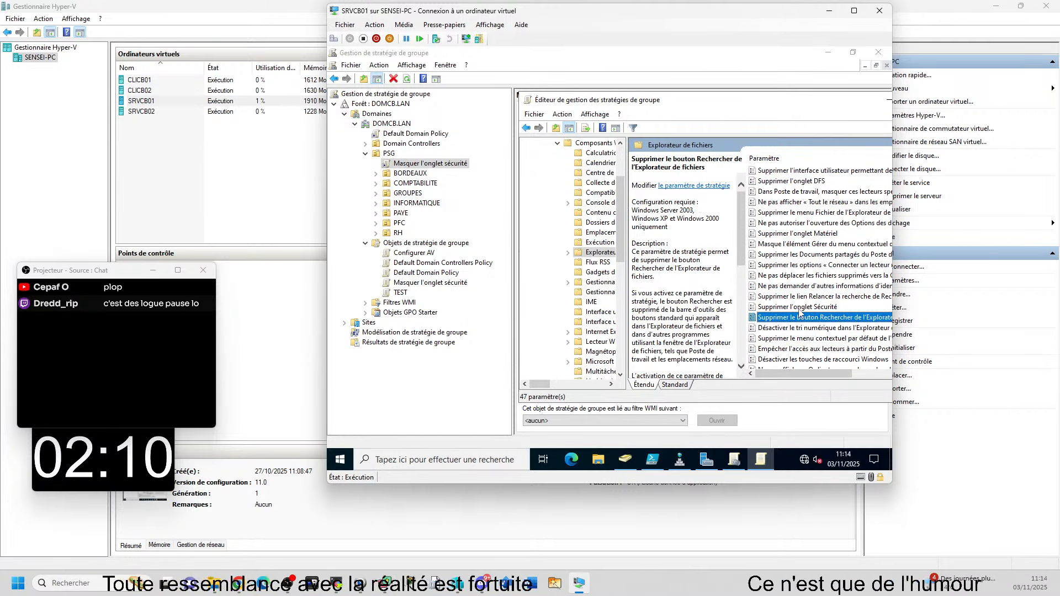
pyautogui.click(799, 308)
pyautogui.moveTo(621, 224); pyautogui.dragTo(623, 177)
pyautogui.click(602, 163)
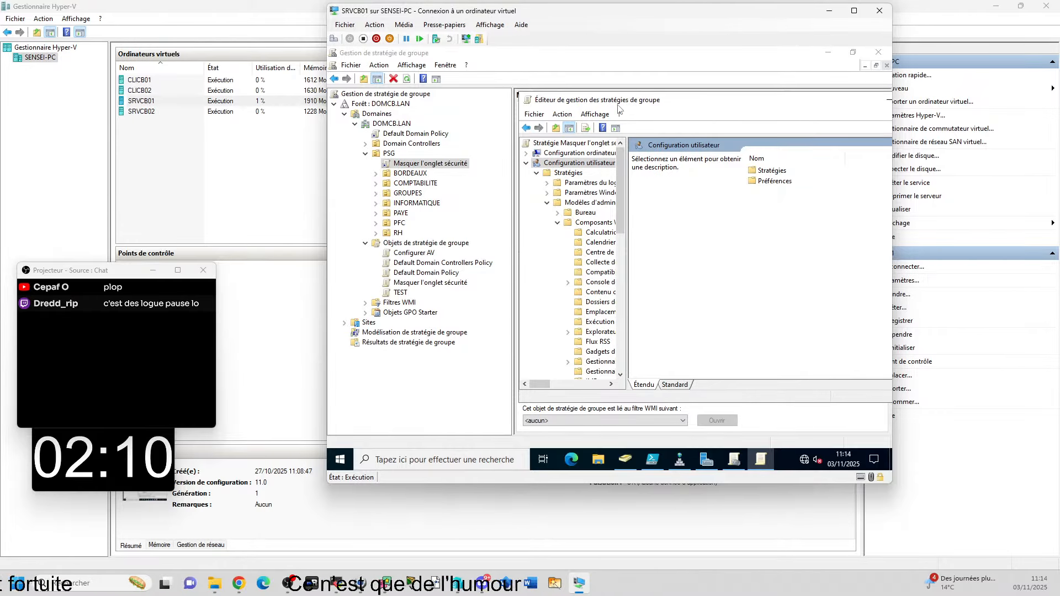
pyautogui.moveTo(618, 105); pyautogui.dragTo(481, 102)
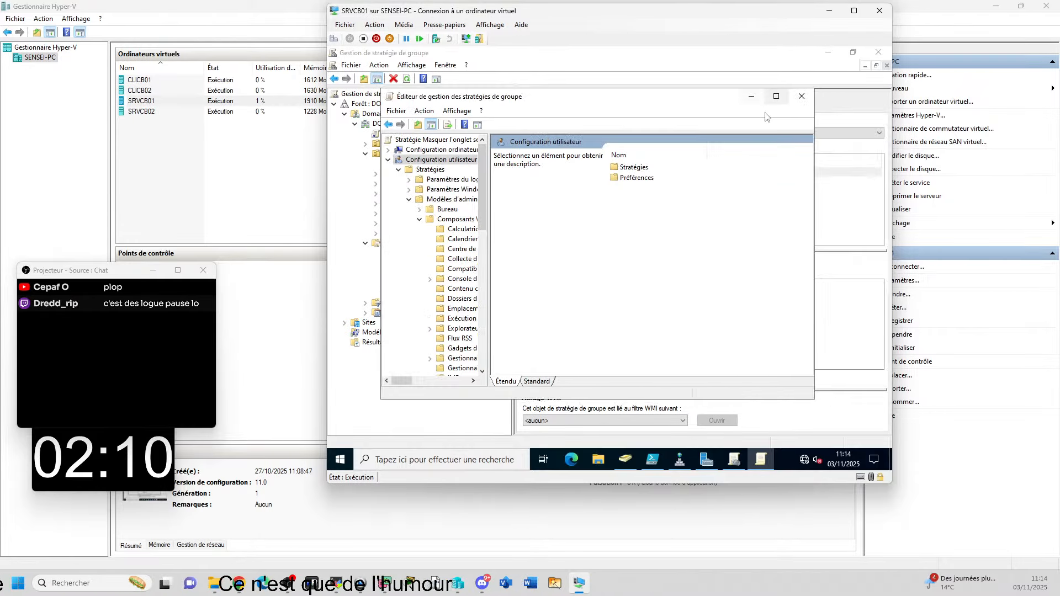
pyautogui.click(801, 97)
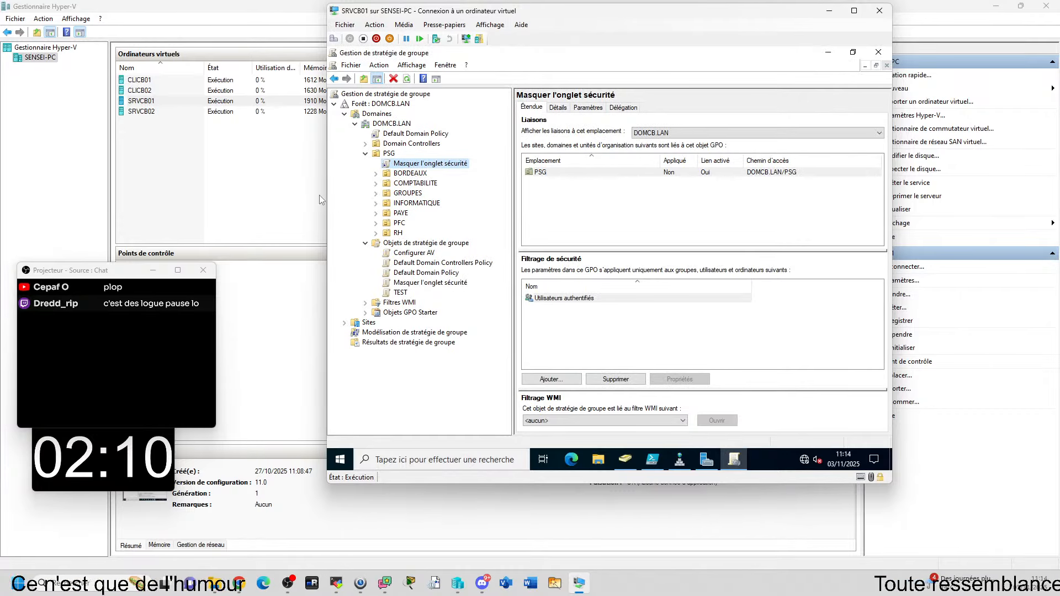
# Step: Expand BORDEAUX and select PSG to see Masquer l'onglet sécurité linked and enabled
pyautogui.click(376, 173)
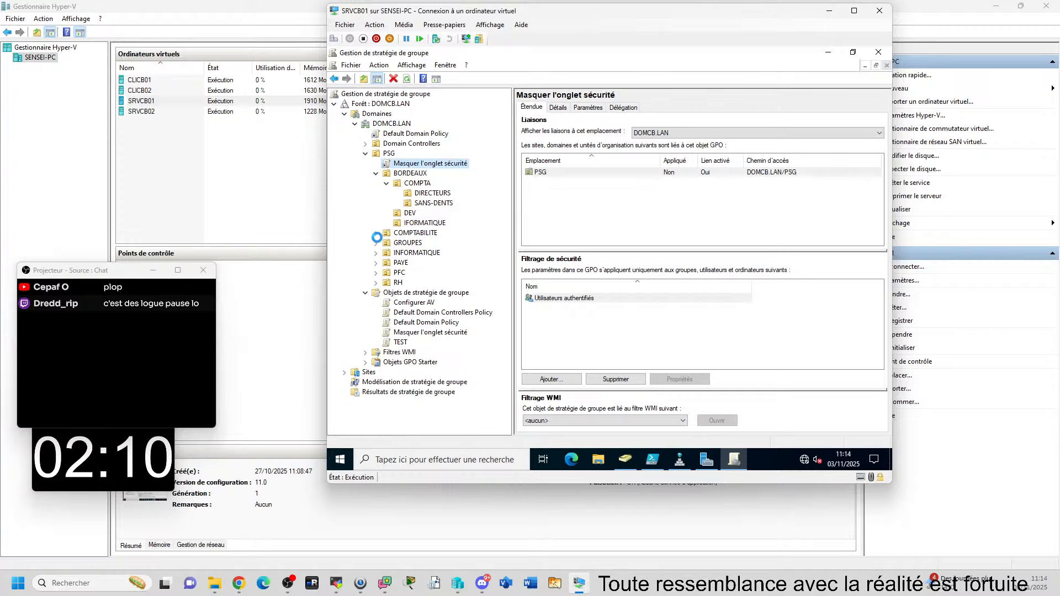
pyautogui.click(389, 155)
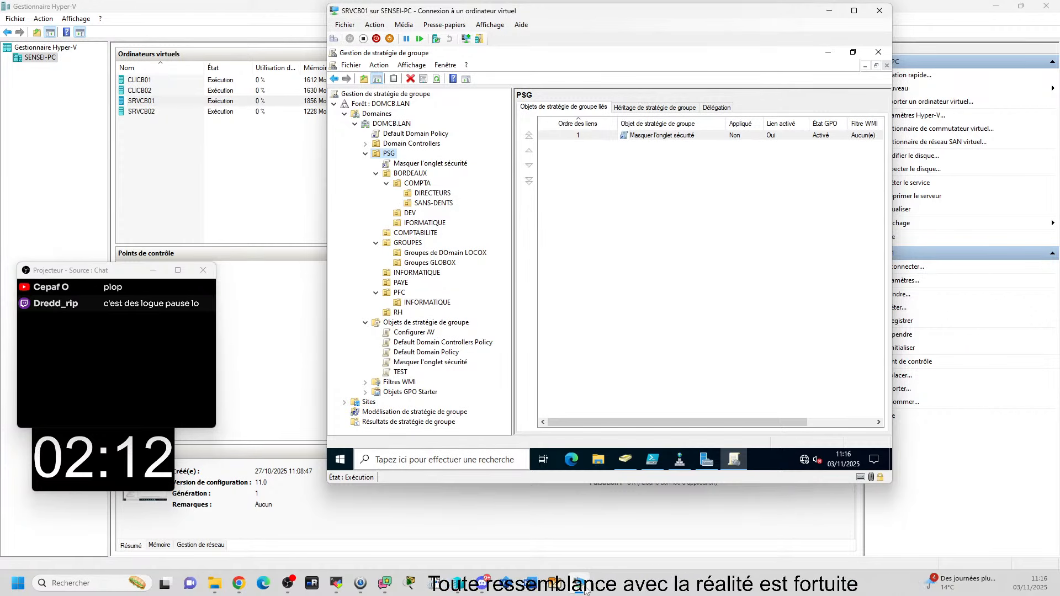
# Step: Move the SRVCB01 console window aside and bring Hyper-V Manager to the front
pyautogui.moveTo(583, 590)
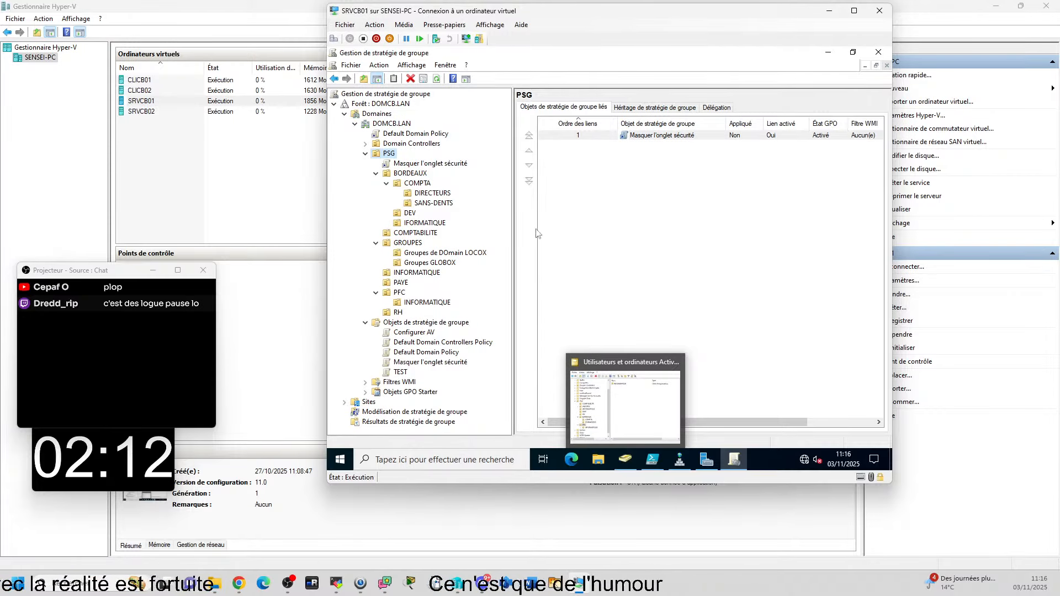
pyautogui.click(641, 348)
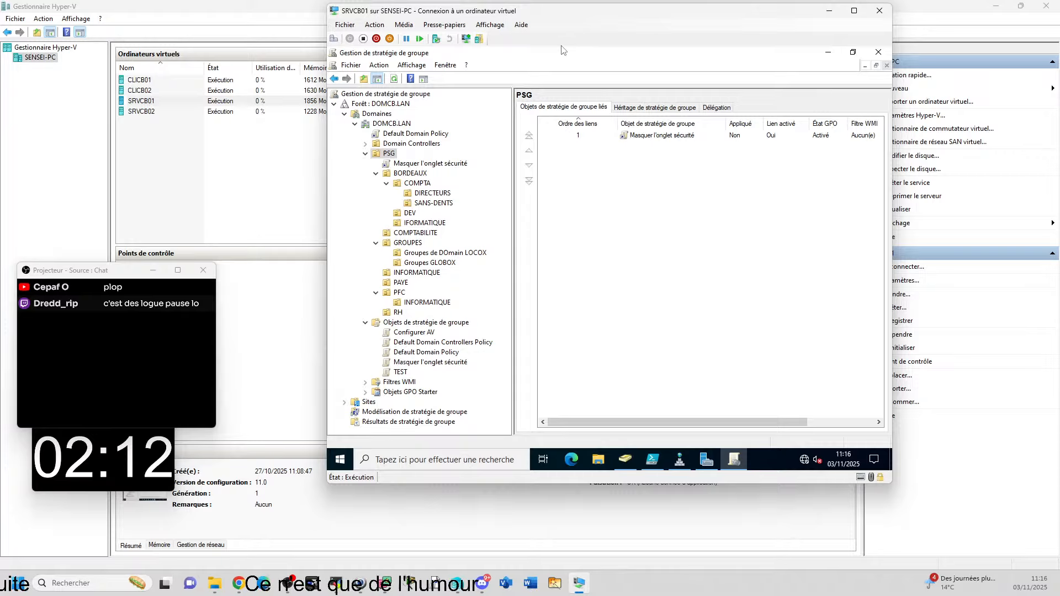
pyautogui.moveTo(557, 11); pyautogui.dragTo(464, 27)
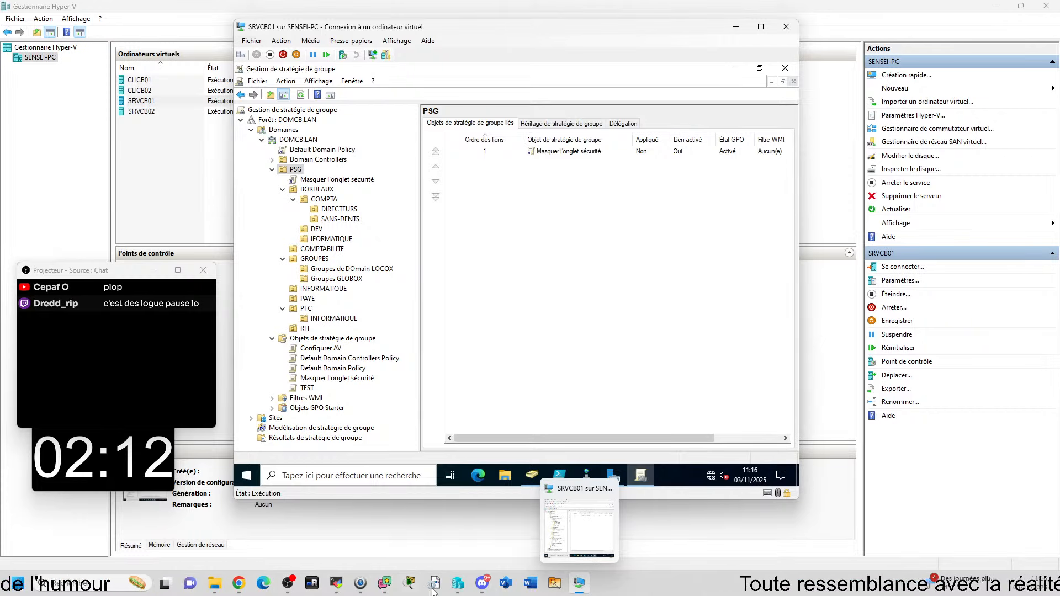
pyautogui.click(452, 590)
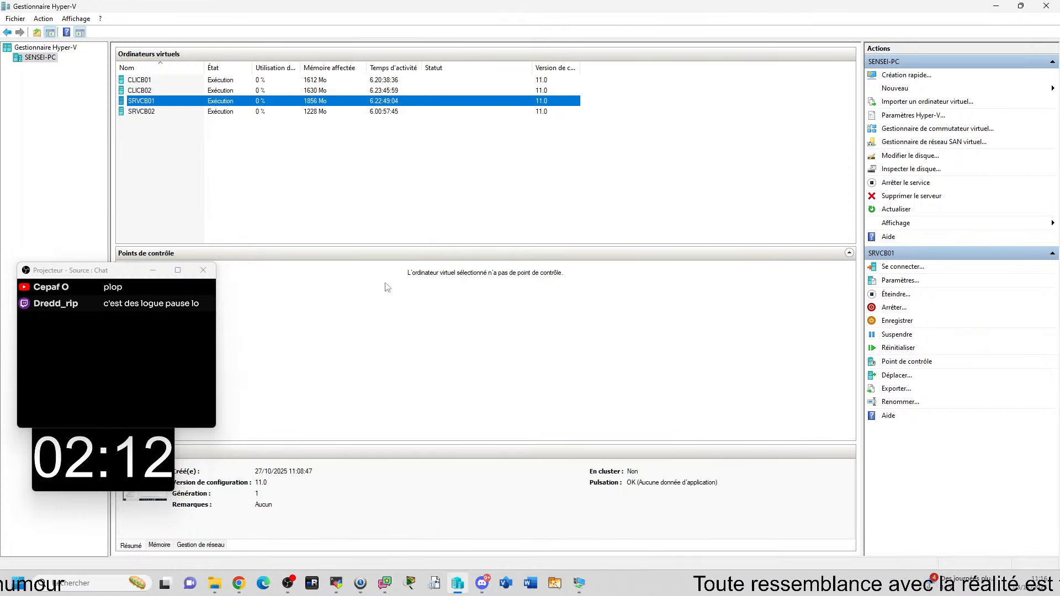
# Step: Connect to the CLICB01 client virtual machine with the default display settings
pyautogui.click(135, 81)
pyautogui.doubleClick(136, 81)
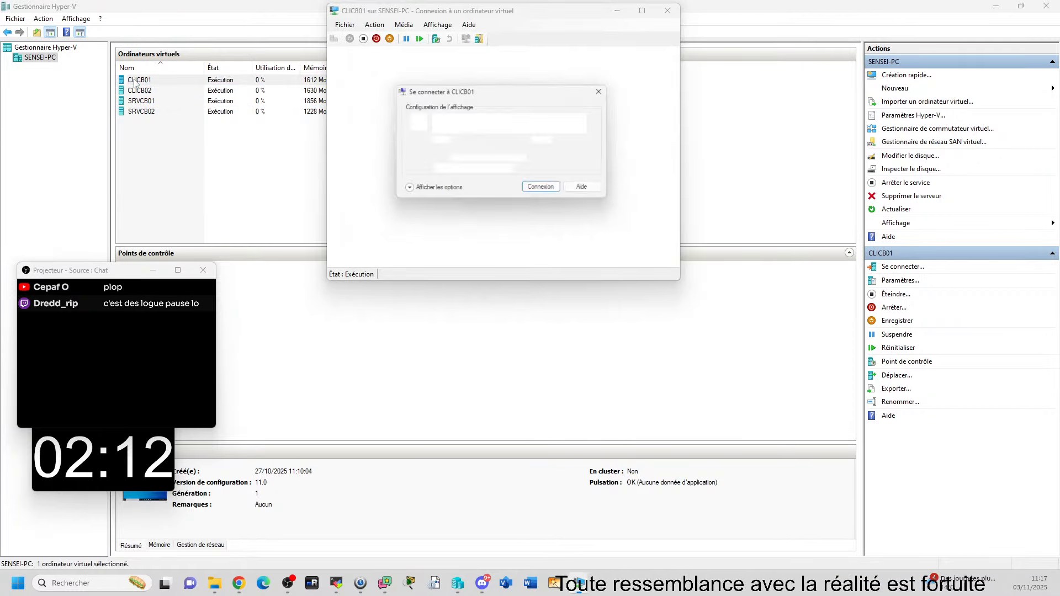
pyautogui.click(611, 93)
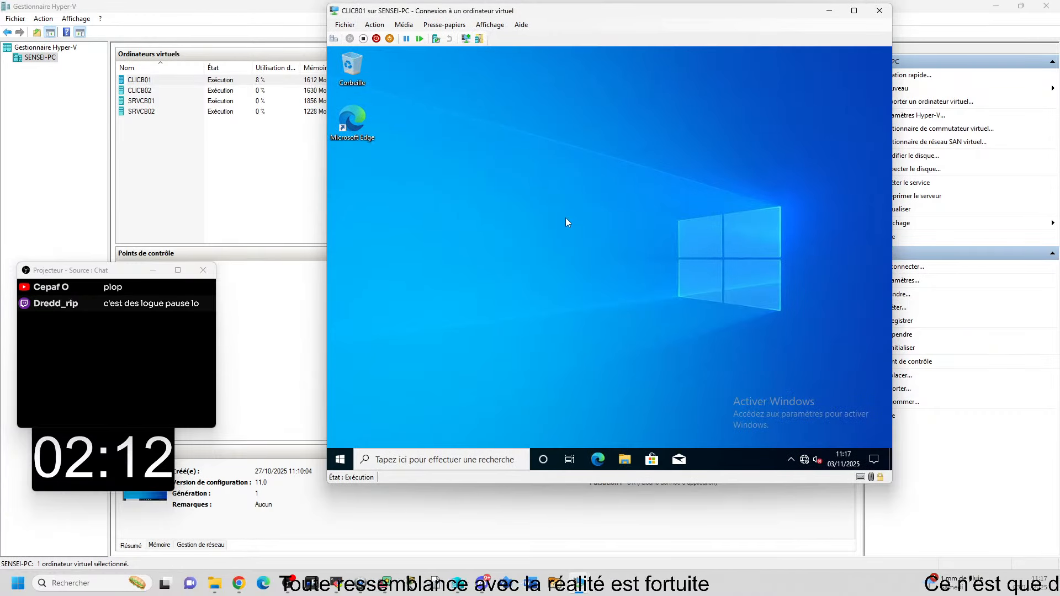
# Step: Confirm Disque local (C:) properties in Ce PC still show a Sécurité tab, then close
pyautogui.click(434, 272)
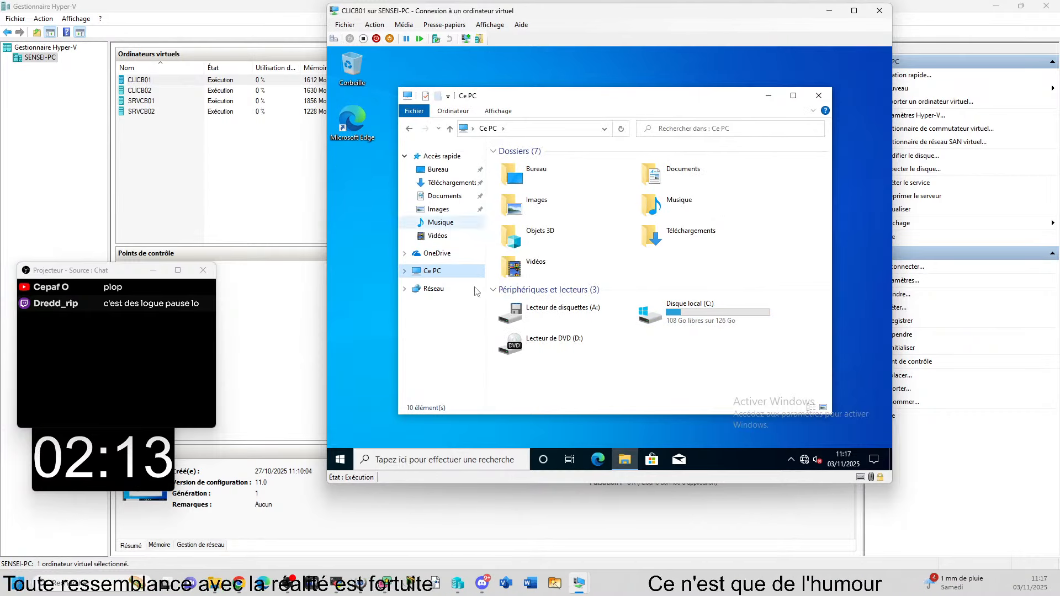
pyautogui.rightClick(689, 315)
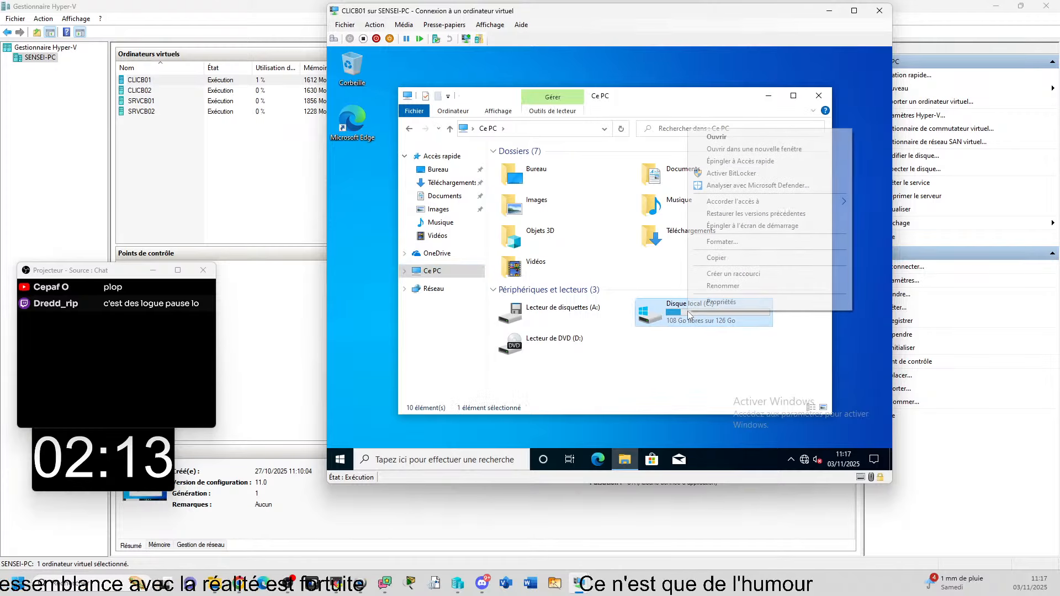
pyautogui.click(743, 302)
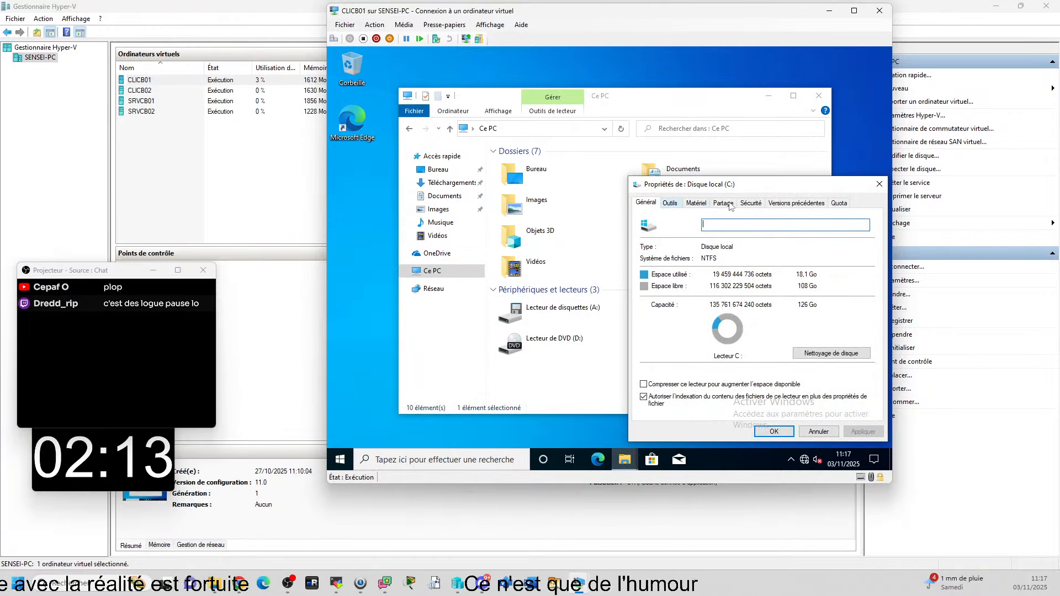
pyautogui.click(752, 203)
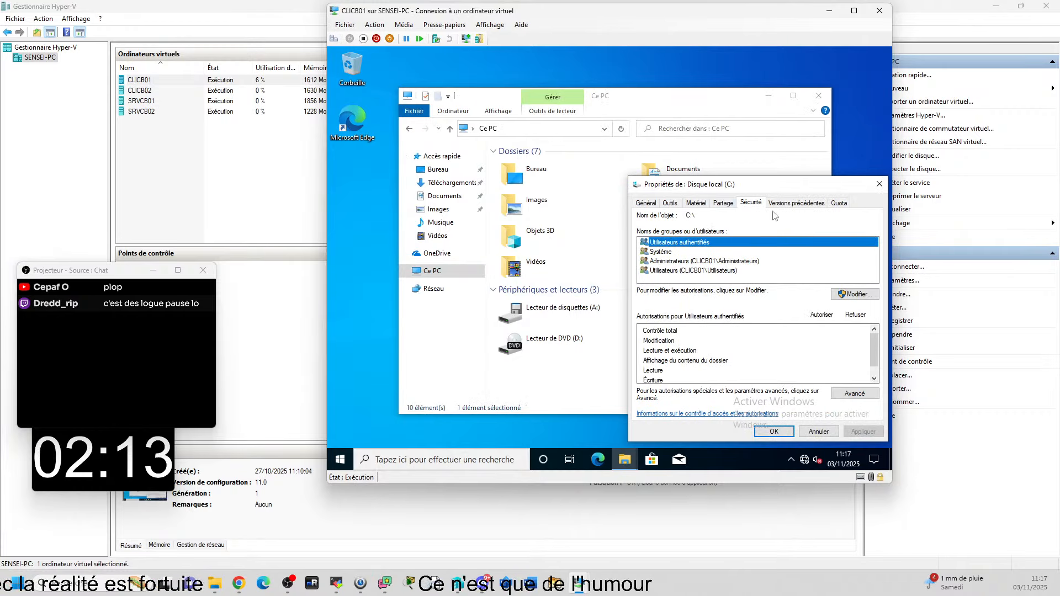
pyautogui.click(877, 185)
pyautogui.click(819, 95)
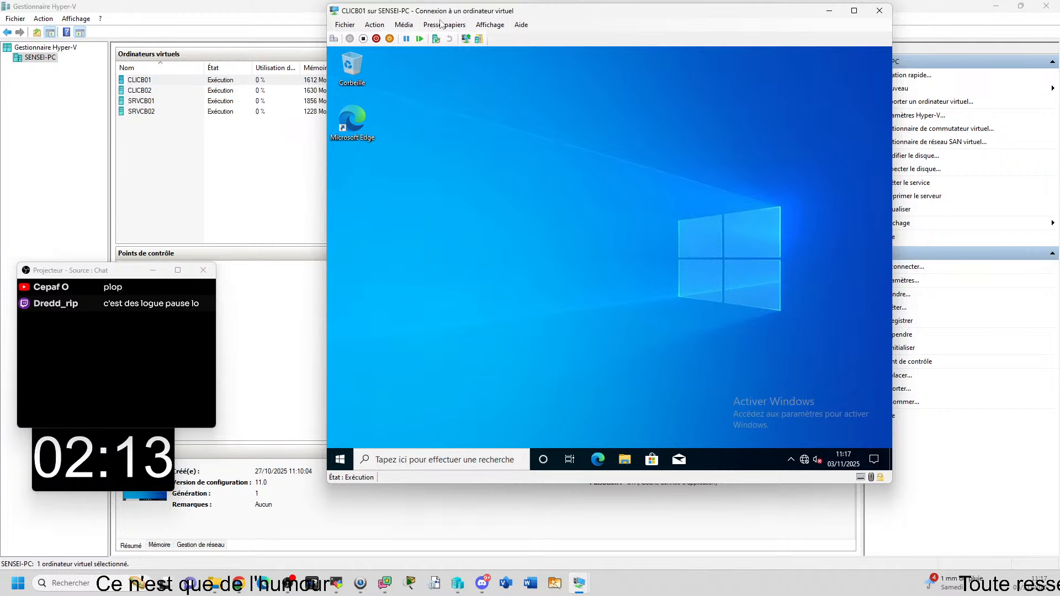
pyautogui.moveTo(453, 15); pyautogui.dragTo(500, 41)
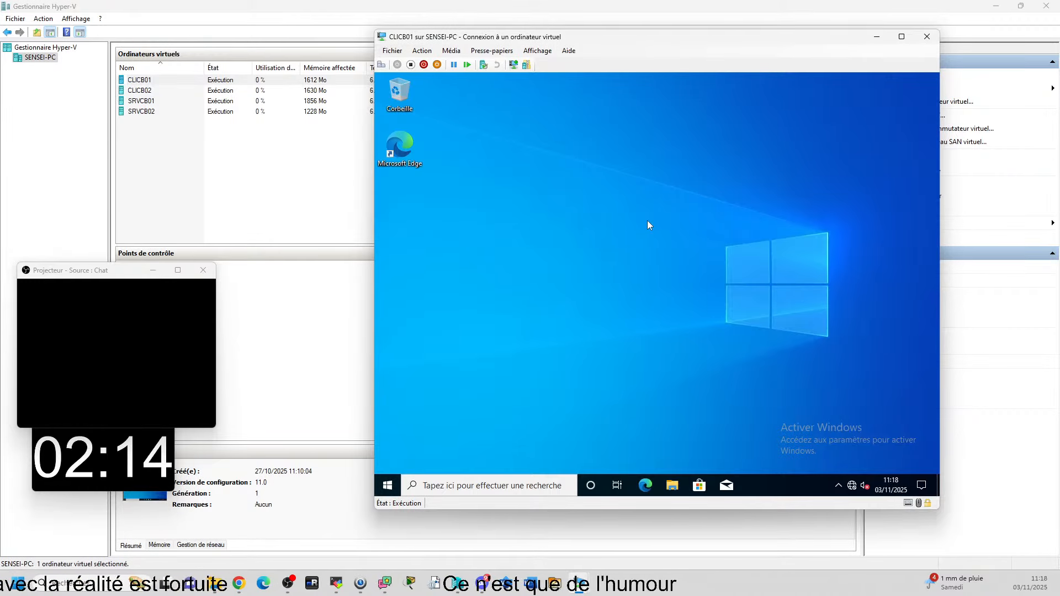
# Step: Open a Command Prompt through Run with cmd and run gpupdate
pyautogui.press('super+r')
pyautogui.write('cmd')
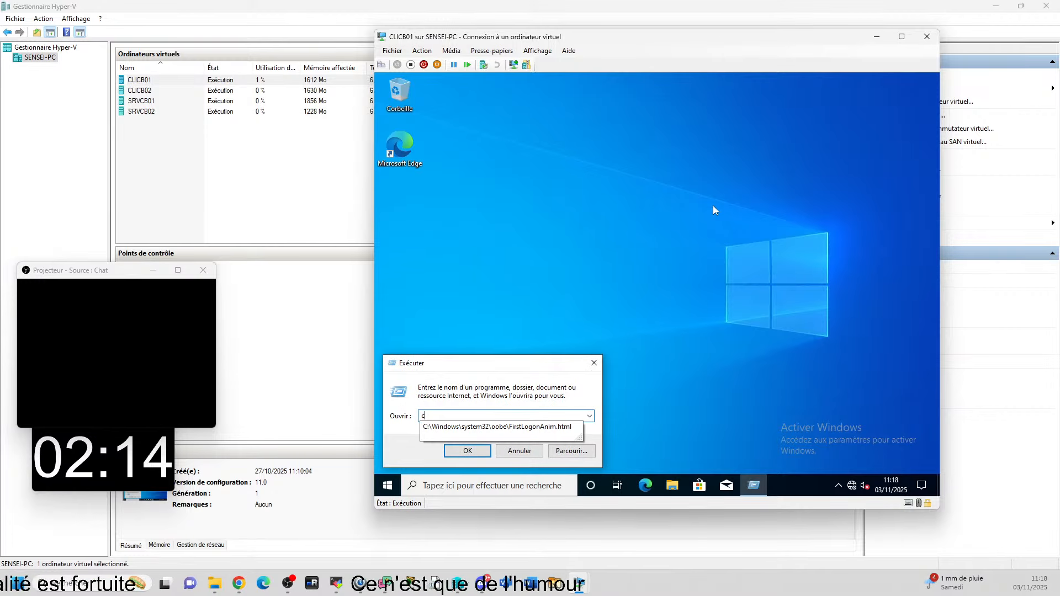
pyautogui.press('Return')
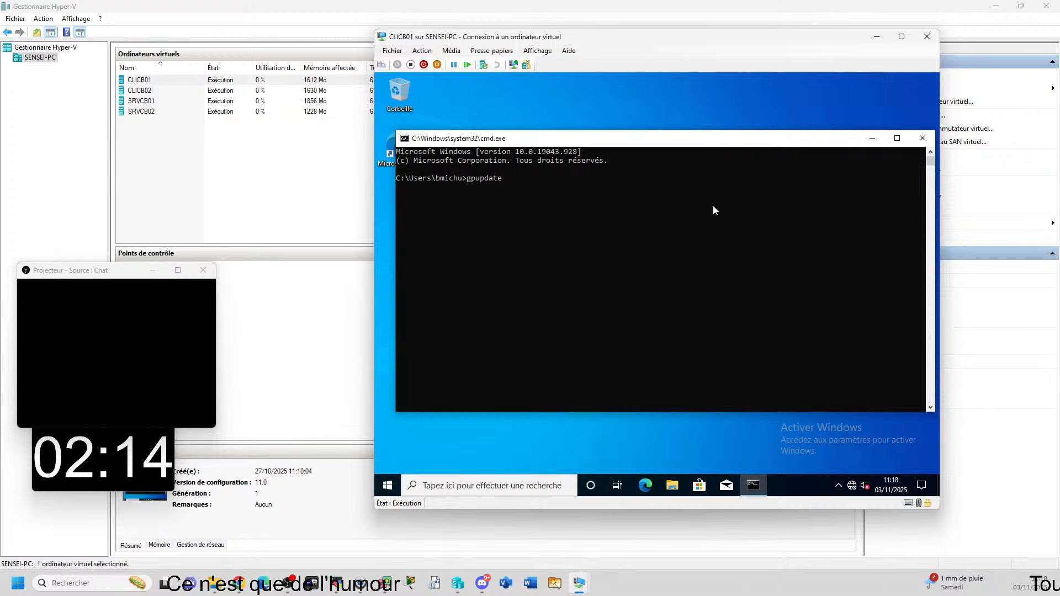
pyautogui.write('gpupdate')
pyautogui.press('Return')
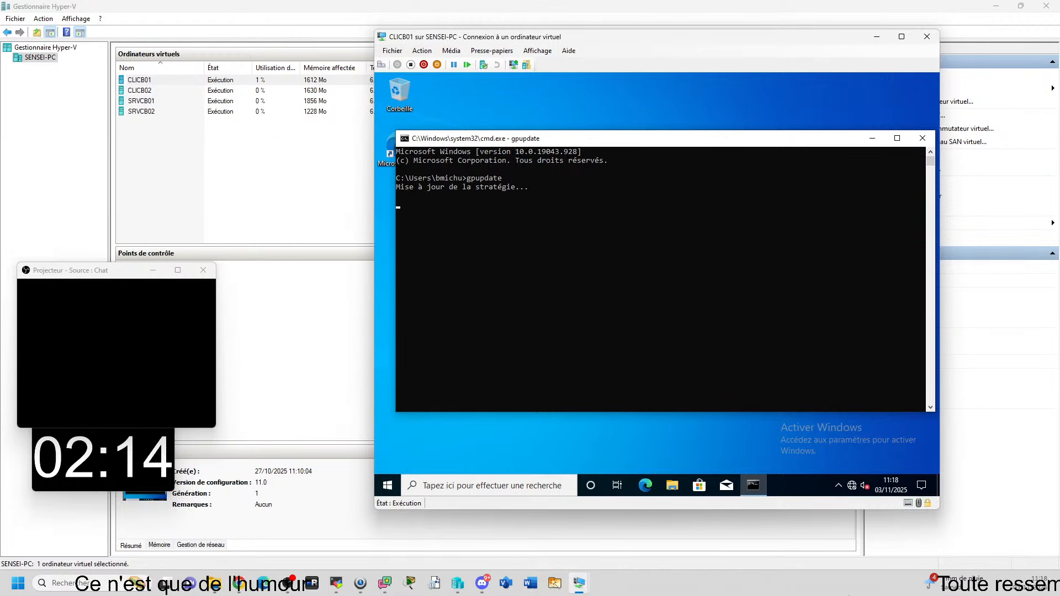
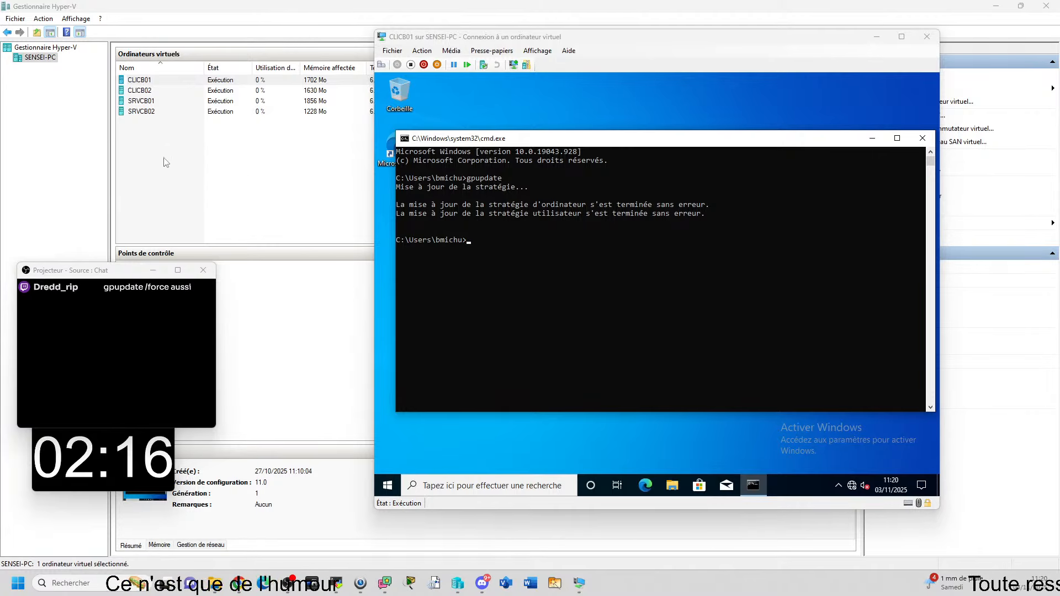
# Step: Bring the SRVCB01 server window with Group Policy Management to the front
pyautogui.click(578, 593)
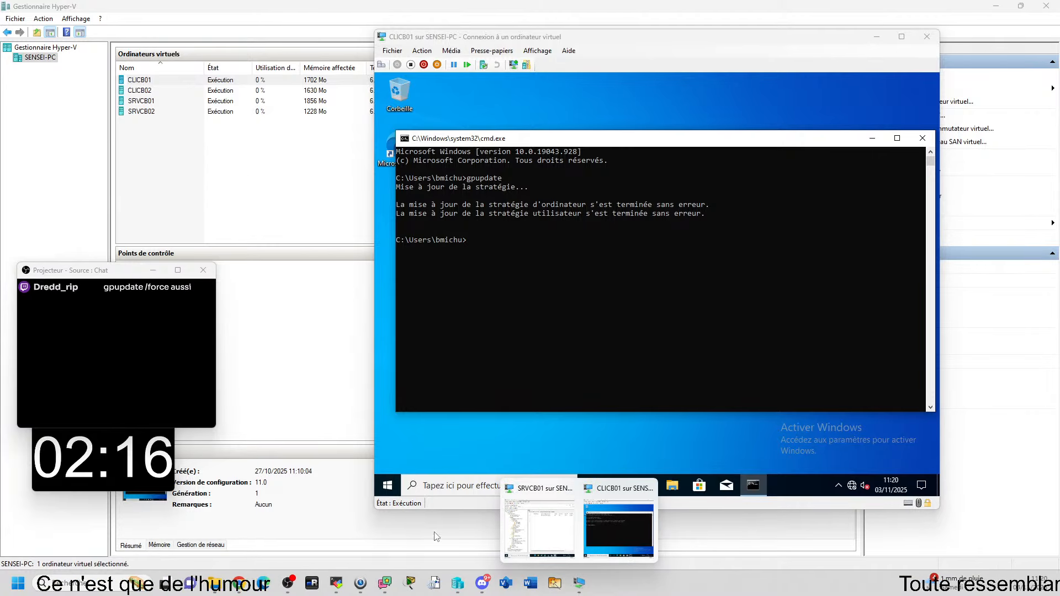
pyautogui.click(562, 518)
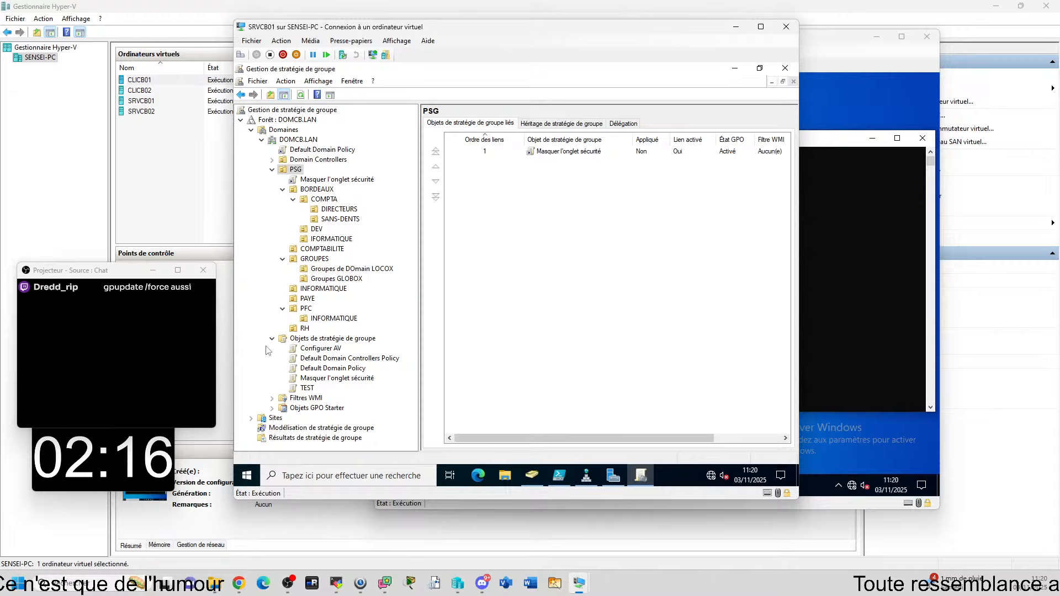
# Step: View the Étendue of the 'Masquer l'onglet sécurité' GPO link under PSG
pyautogui.click(318, 182)
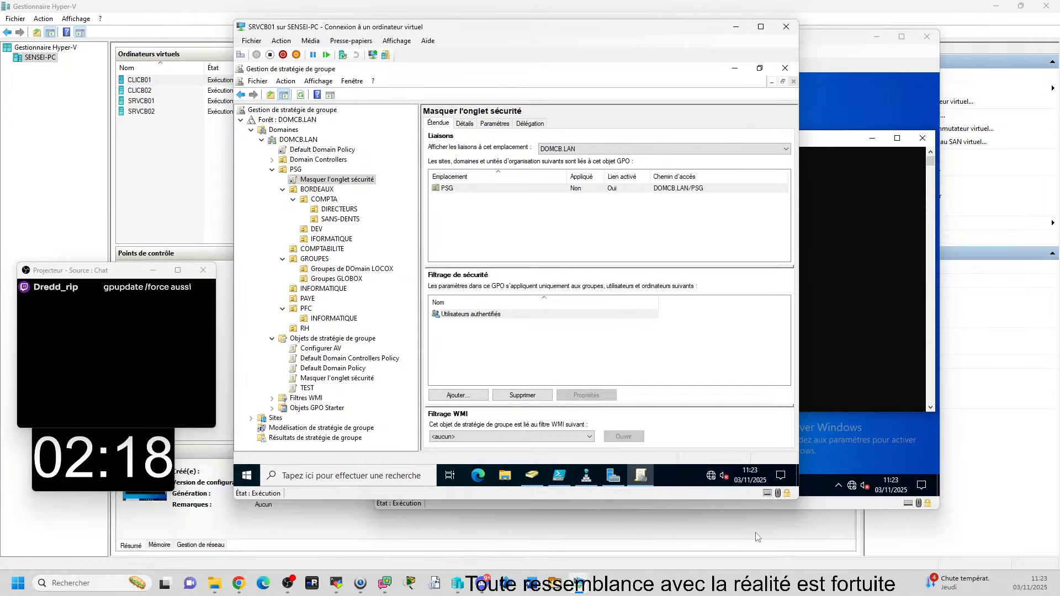
pyautogui.click(578, 584)
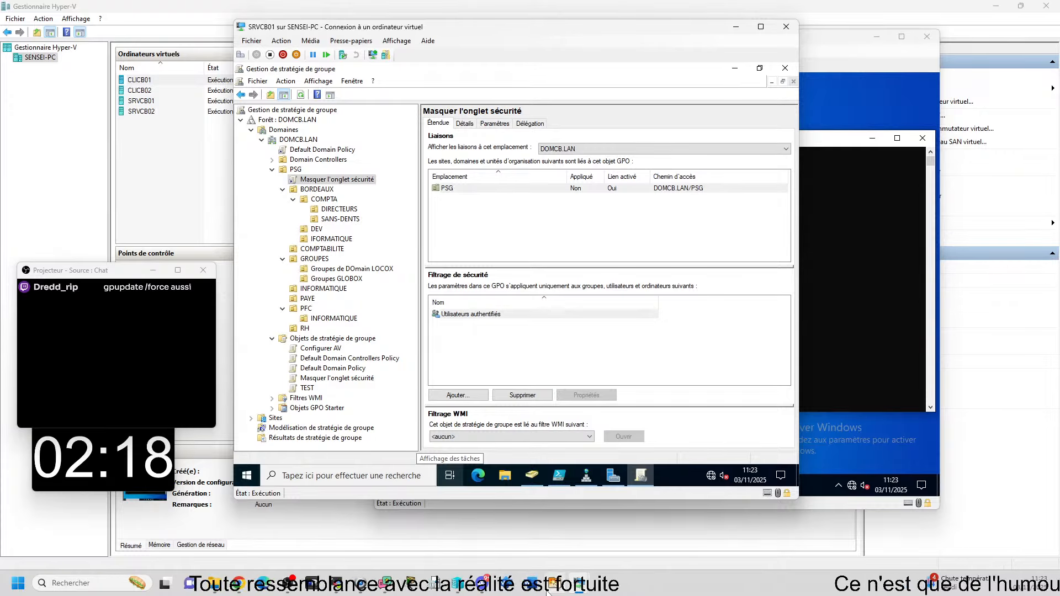
pyautogui.moveTo(478, 590)
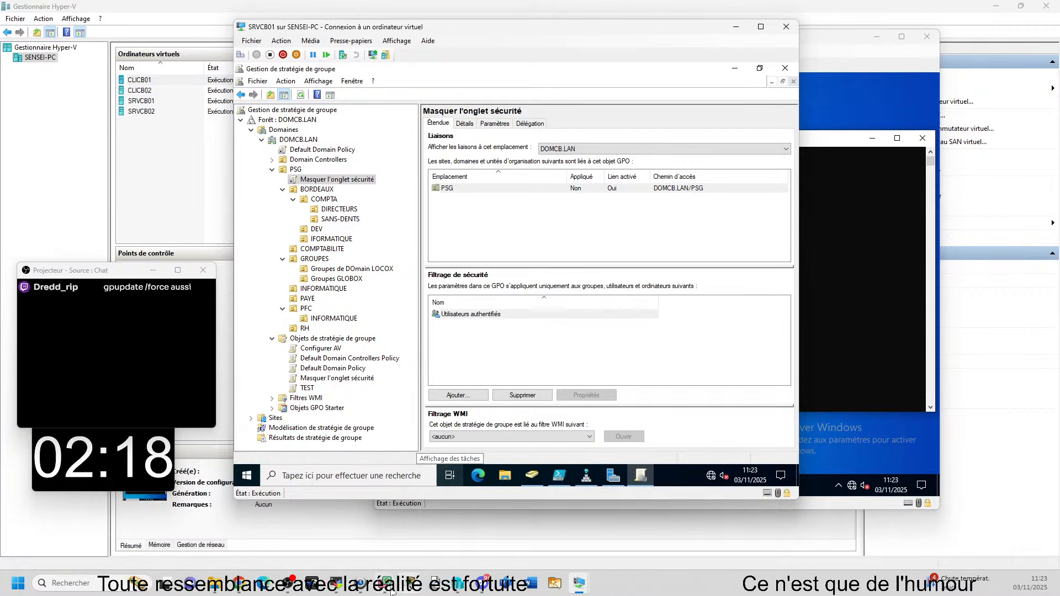
pyautogui.moveTo(377, 591)
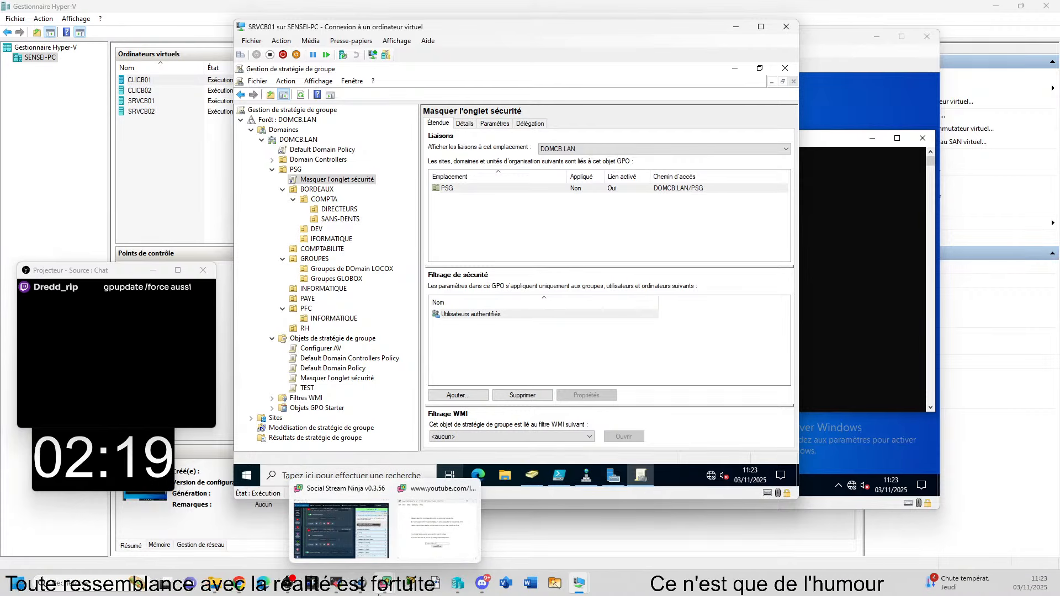
# Step: Maximize the second lab's PCTSSR01 remote desktop and submit the CLIAL01 account password
pyautogui.click(335, 591)
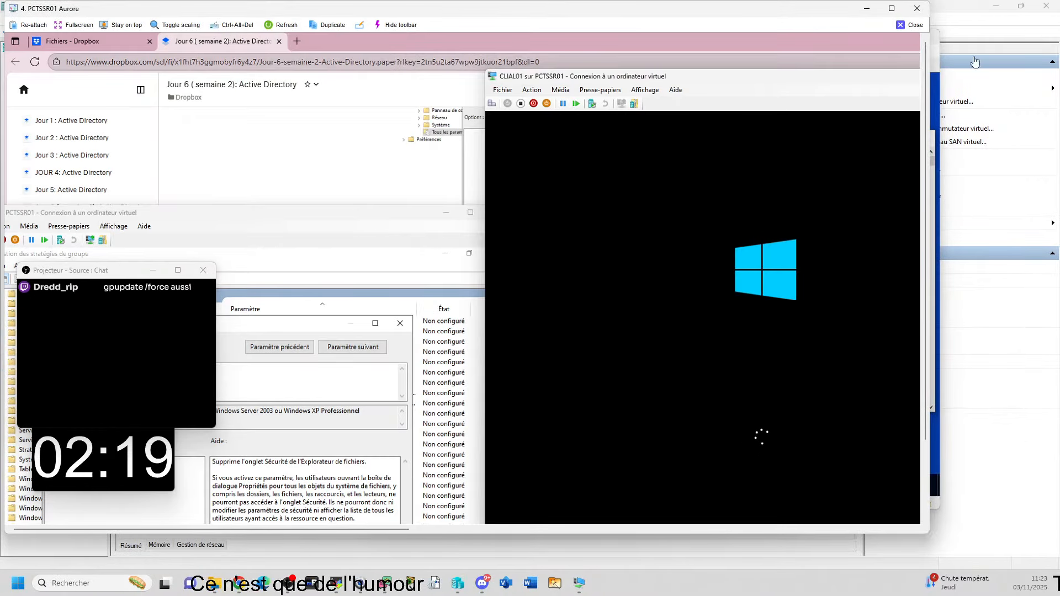
pyautogui.click(896, 8)
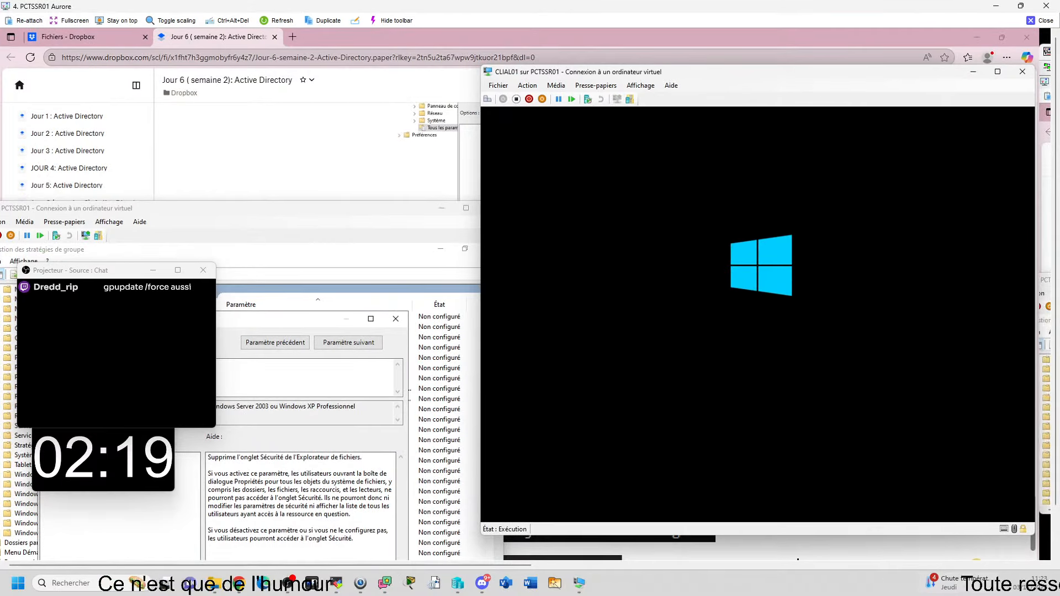
pyautogui.moveTo(509, 565); pyautogui.dragTo(560, 565)
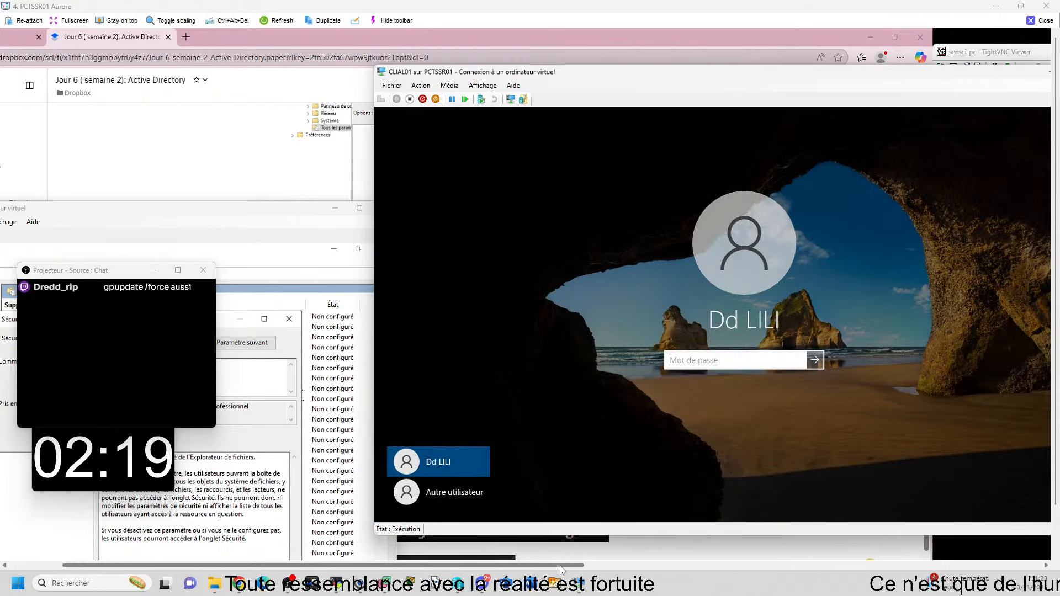
pyautogui.write('•••••')
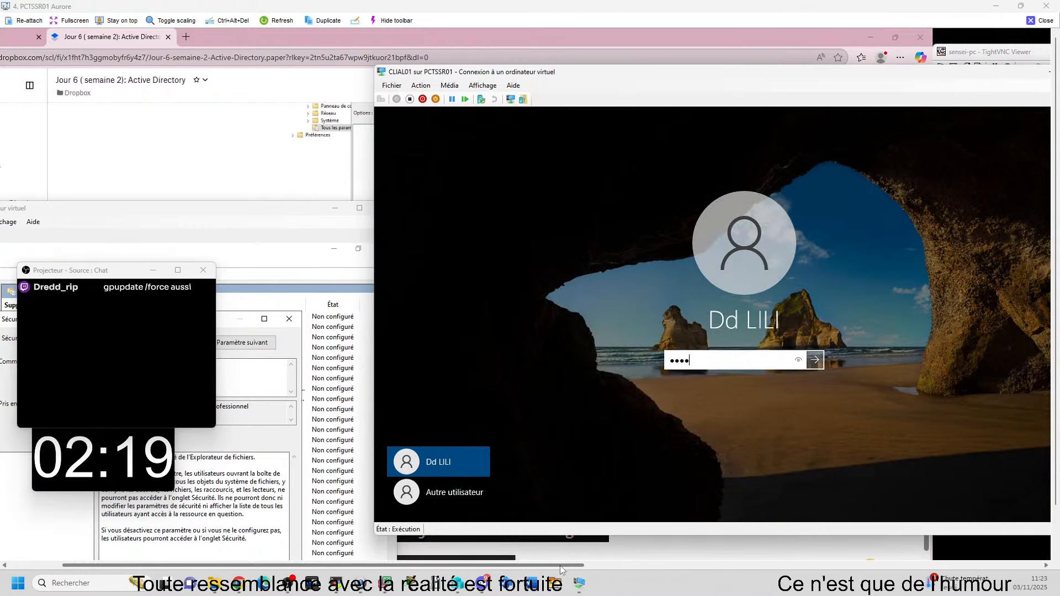
pyautogui.write('••••')
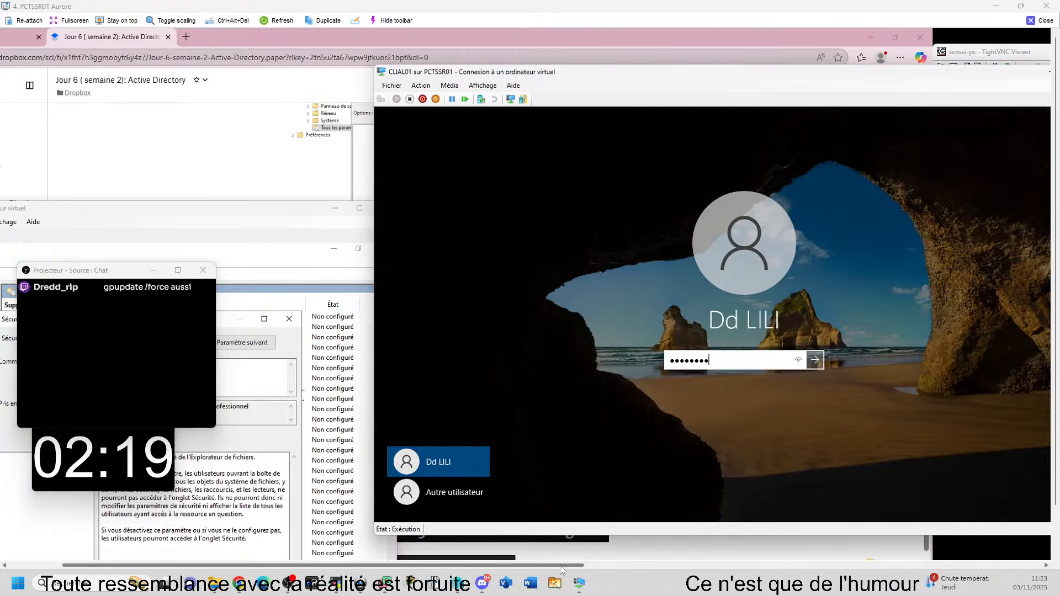
pyautogui.press('Return')
pyautogui.press('Return')
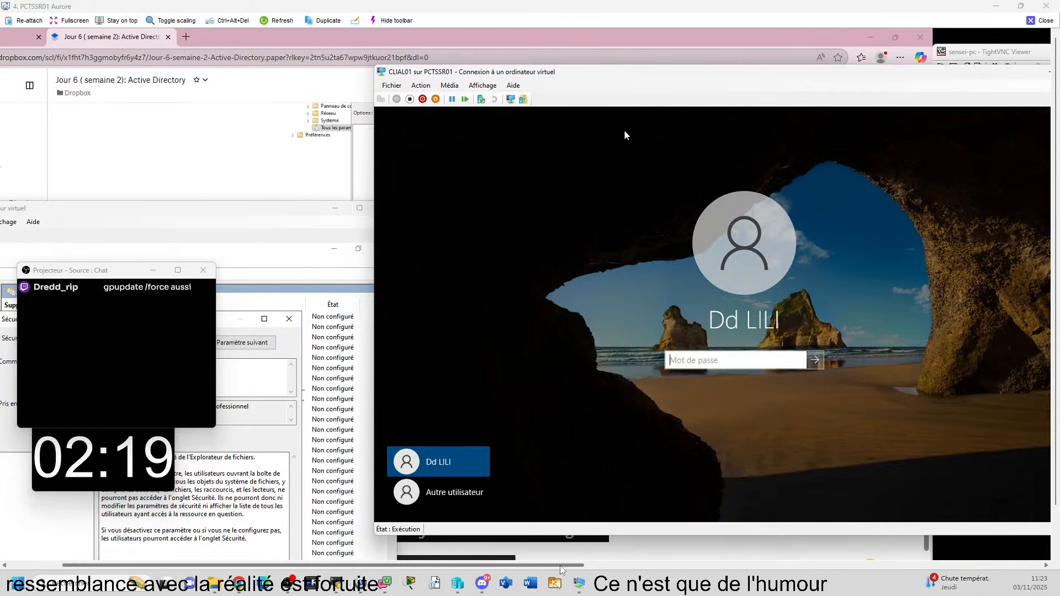
pyautogui.moveTo(465, 43); pyautogui.dragTo(1049, 43)
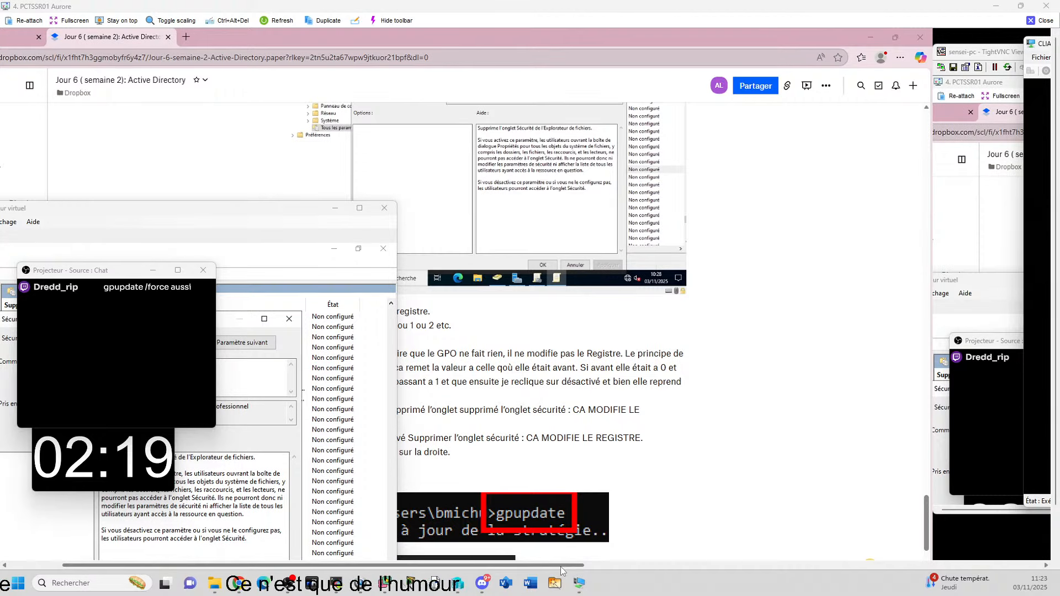
# Step: Dismiss the Remote Desktop permission message and close the CLIAL01 connection window
pyautogui.moveTo(559, 565); pyautogui.dragTo(1015, 581)
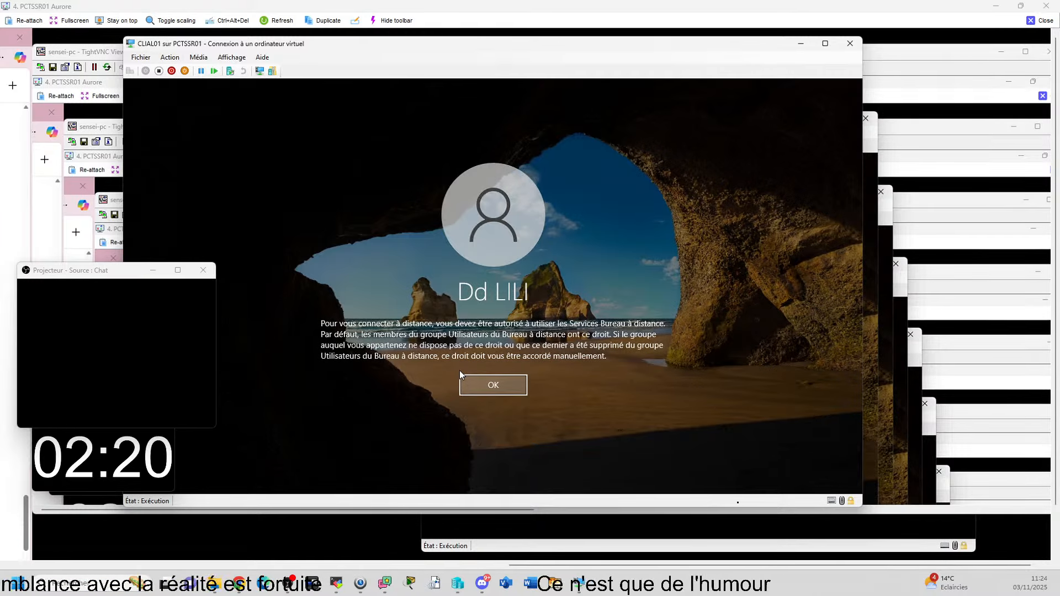
pyautogui.click(495, 387)
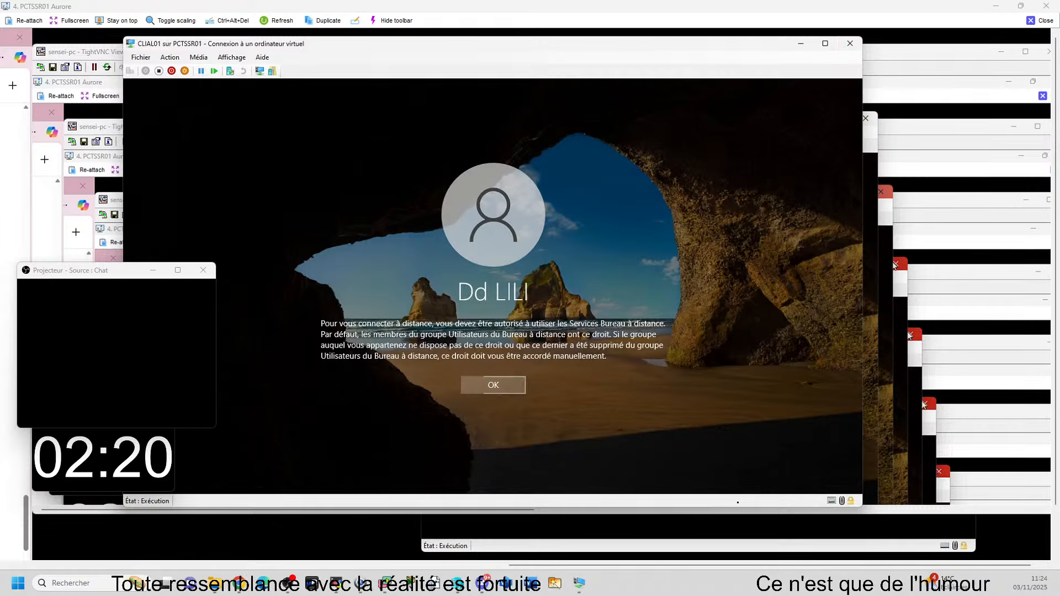
pyautogui.click(496, 384)
pyautogui.click(854, 45)
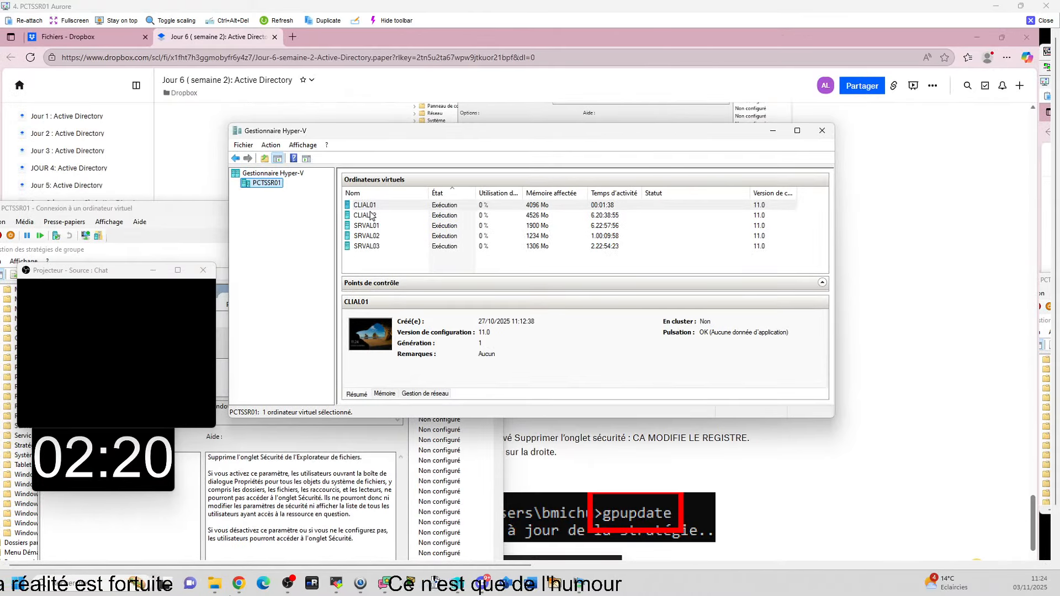
# Step: Reconnect to CLIAL01 from Hyper-V Manager and sign in with the account password
pyautogui.click(377, 208)
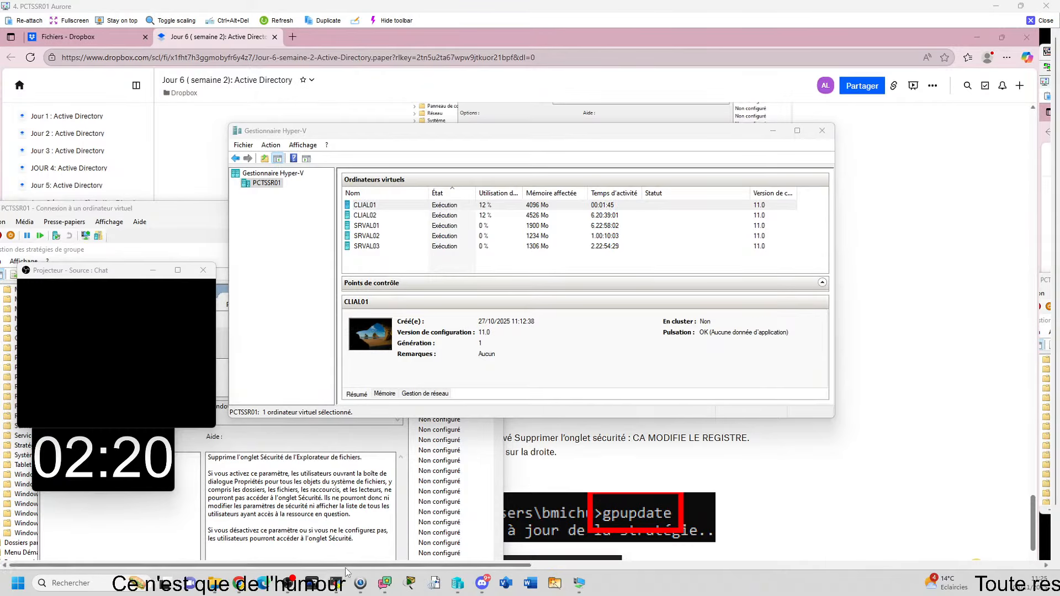
pyautogui.moveTo(345, 567); pyautogui.dragTo(792, 540)
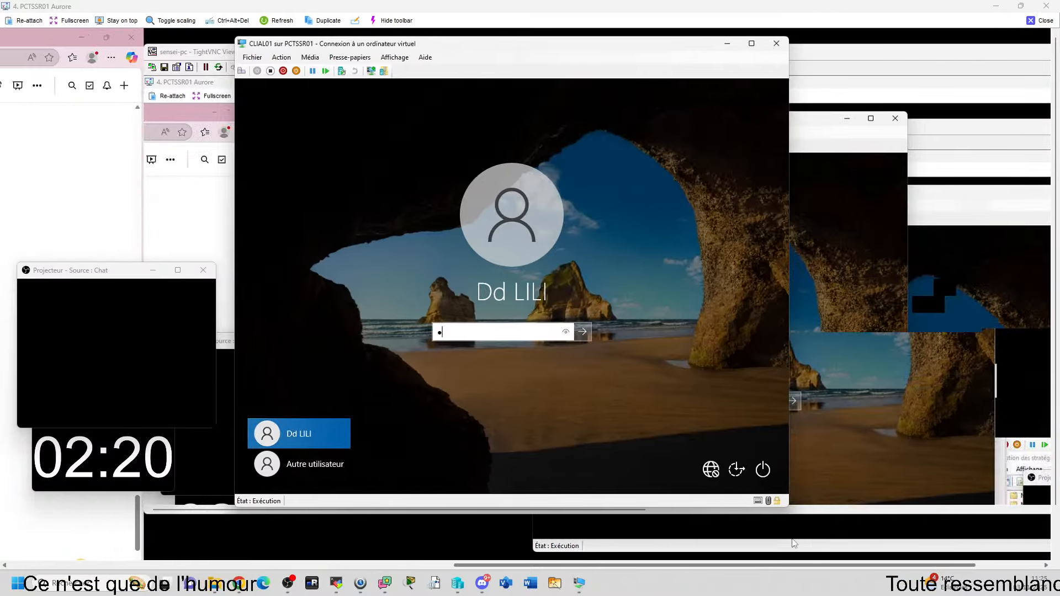
pyautogui.write('***')
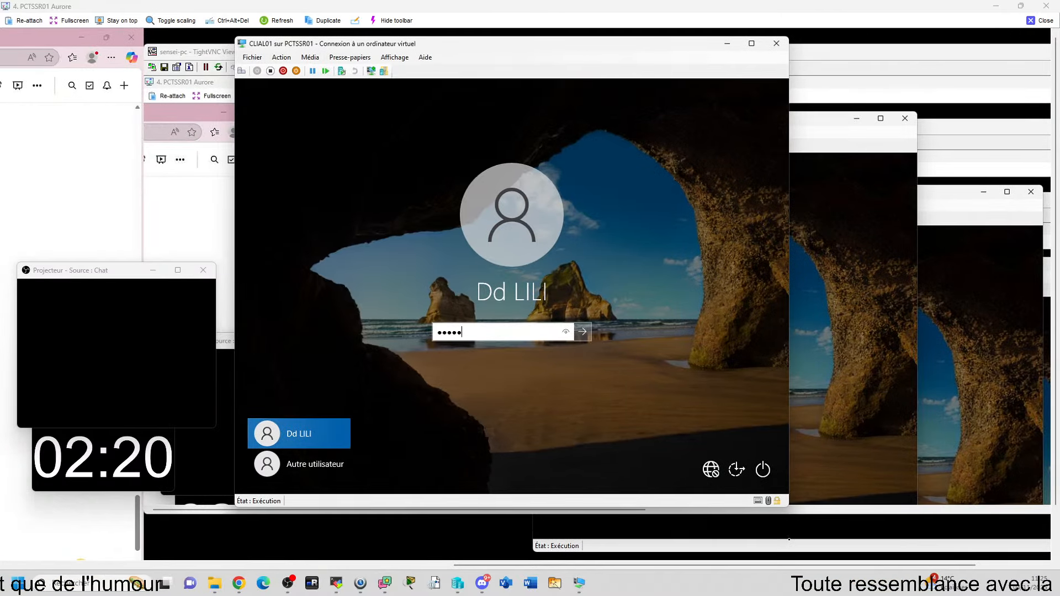
pyautogui.write('****')
pyautogui.press('Return')
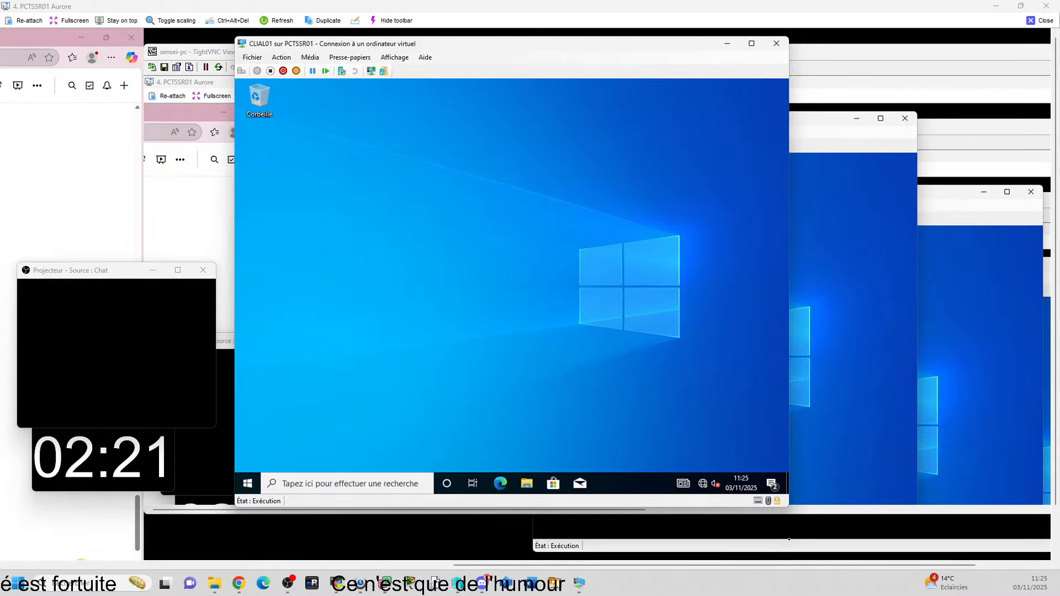
# Step: Open the \\srval02\travail share in File Explorer on CLIAL01
pyautogui.press('super+e')
pyautogui.click(397, 478)
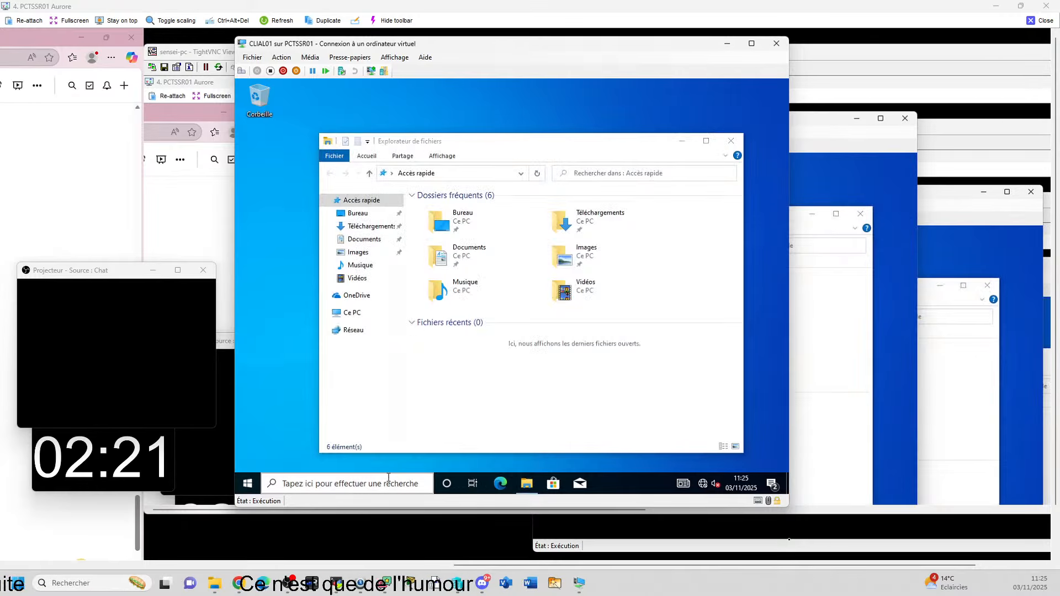
pyautogui.write('\\\\s')
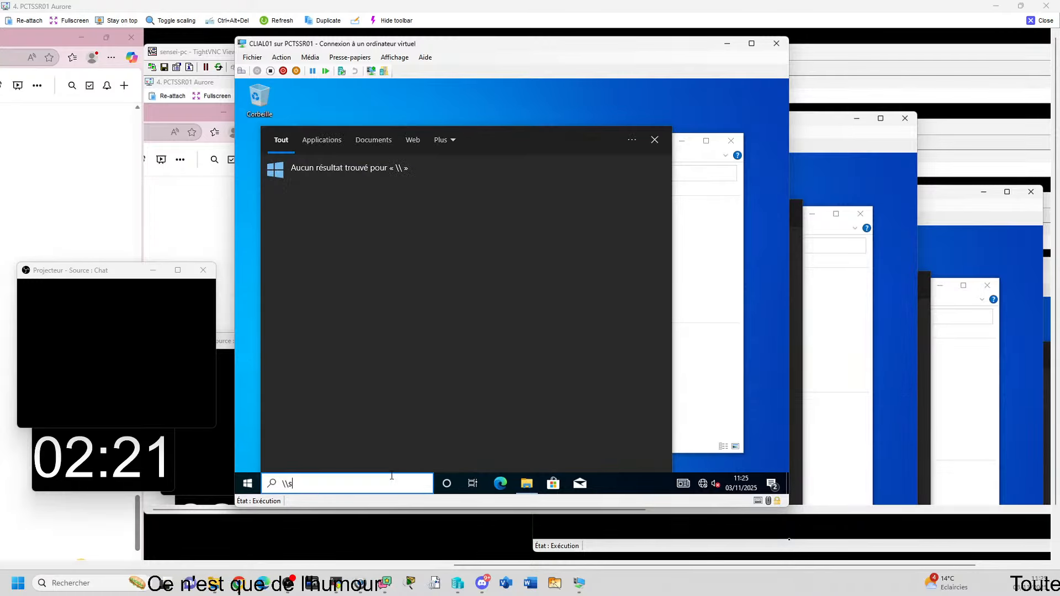
pyautogui.write('rval02')
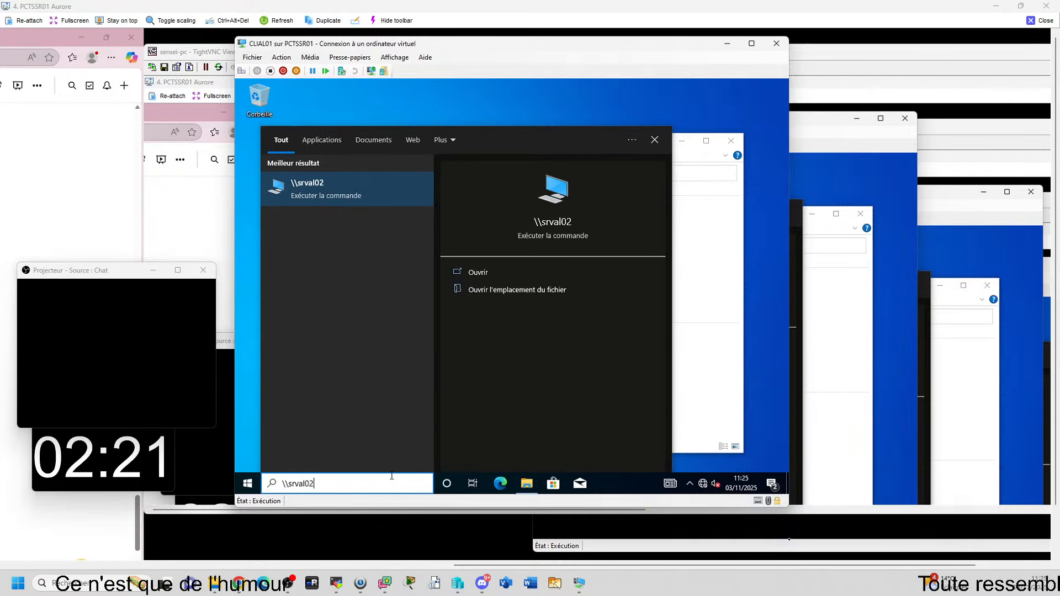
pyautogui.write('\\travail')
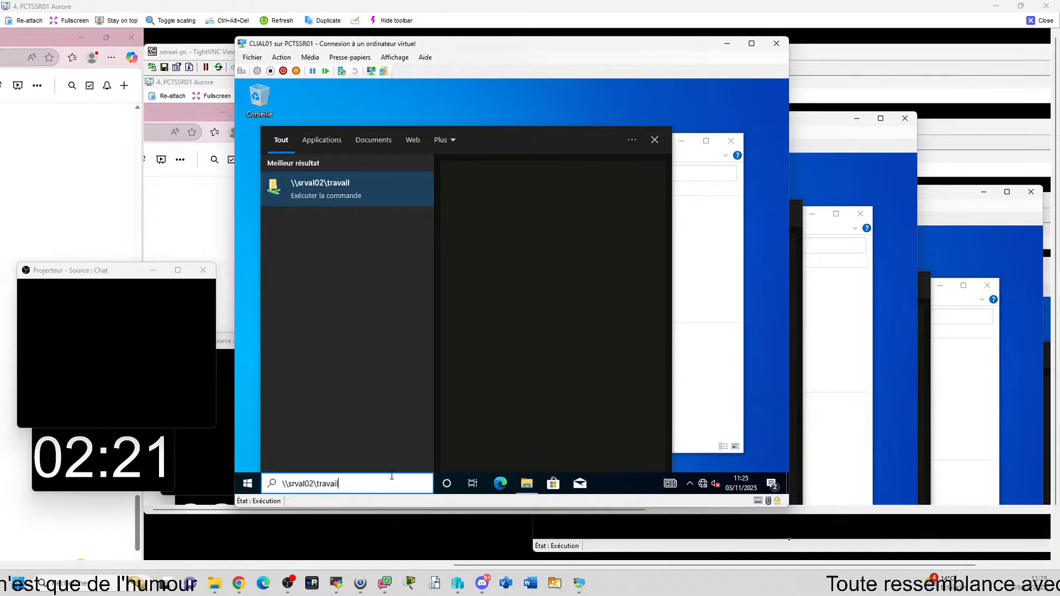
pyautogui.press('Return')
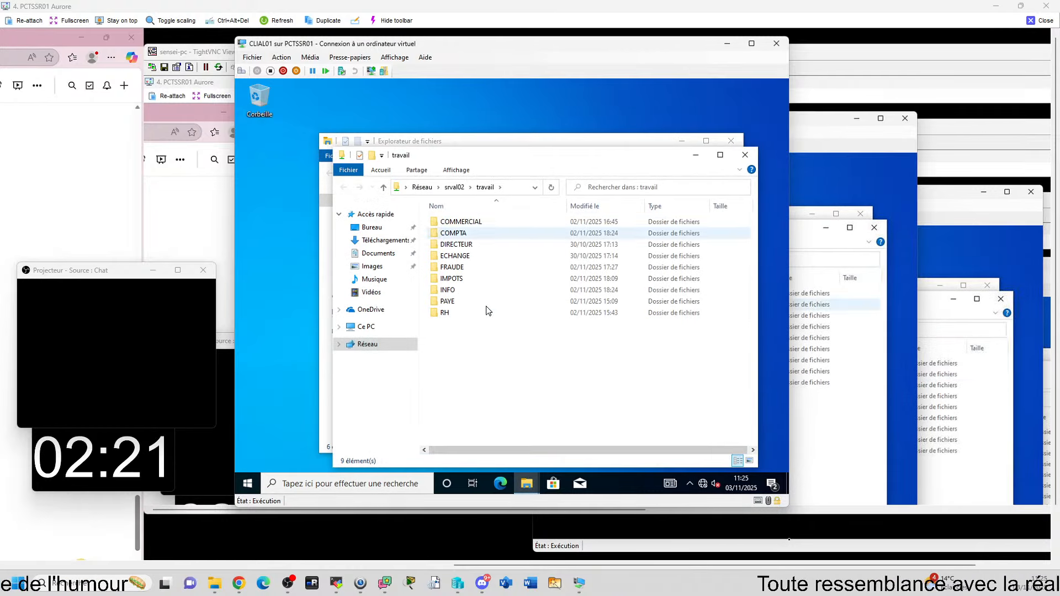
# Step: Confirm travail's properties still show a Sécurité tab, then switch to the SRVAL01 window
pyautogui.rightClick(470, 273)
pyautogui.click(517, 389)
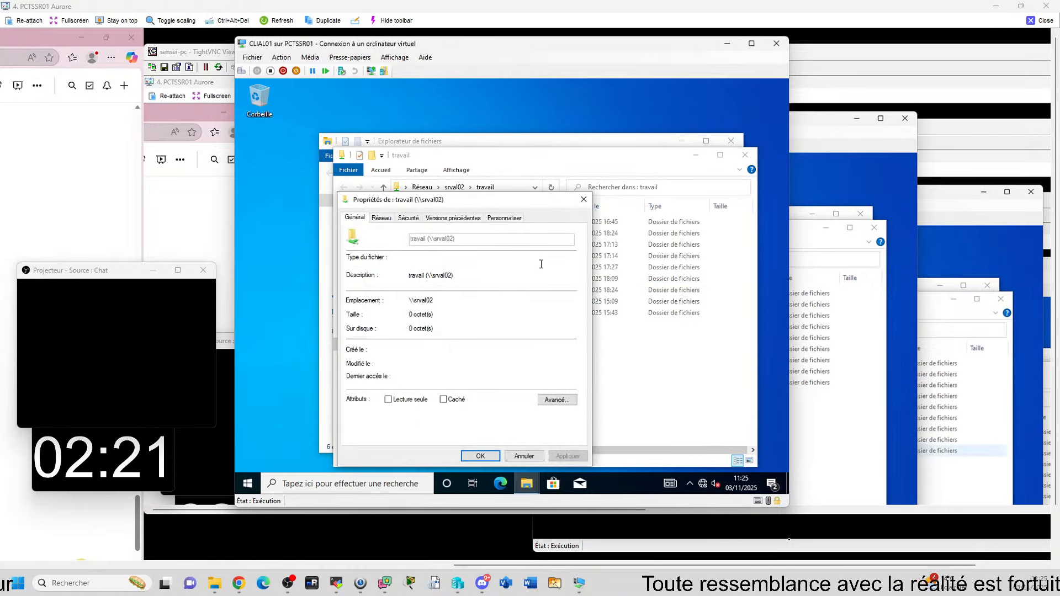
pyautogui.click(408, 217)
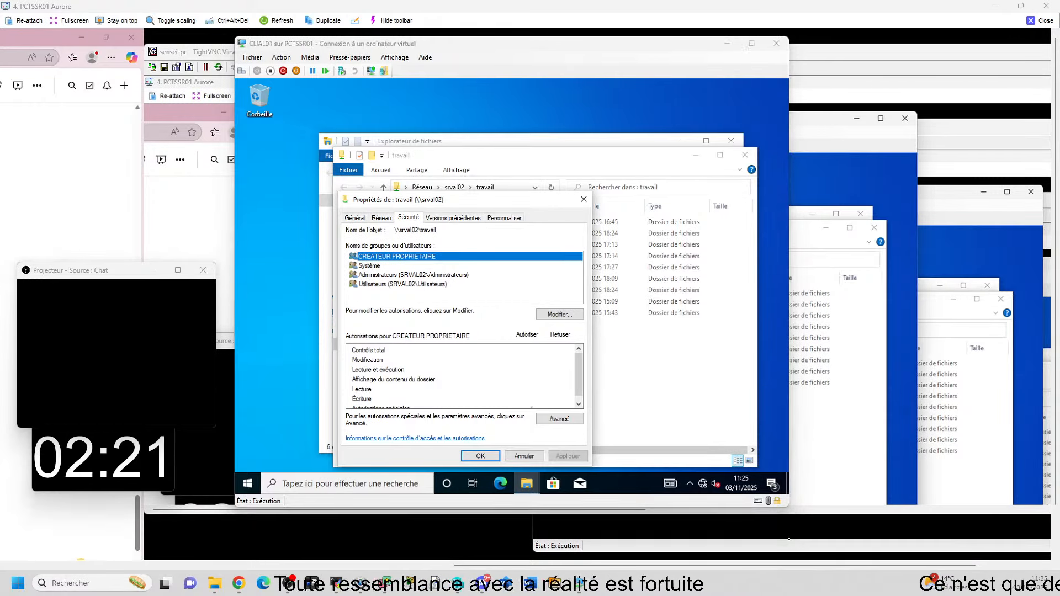
pyautogui.hotkey('alt', 'Tab')
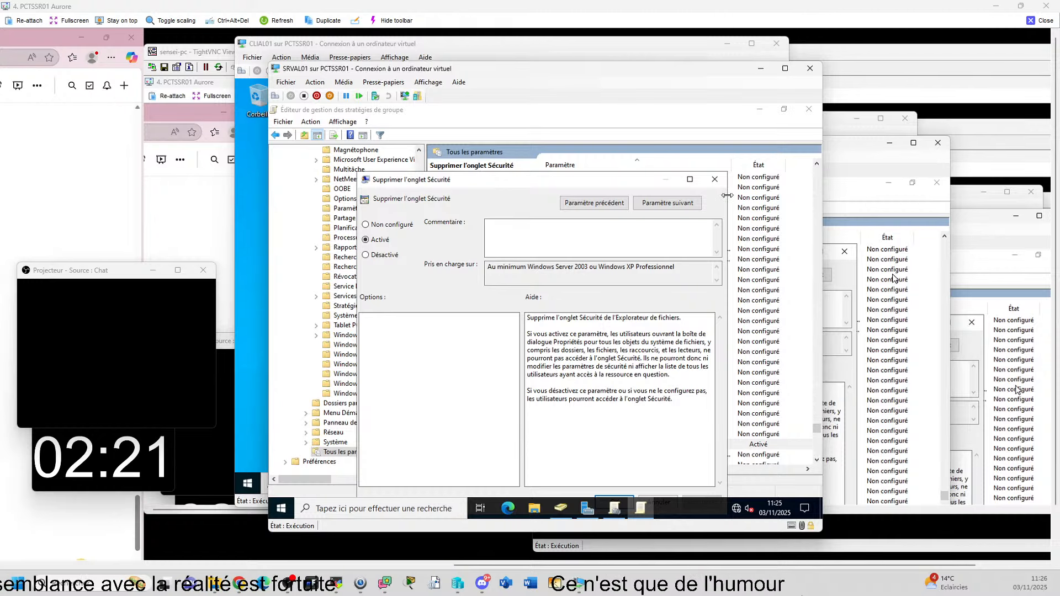
# Step: Close the Supprimer l'onglet Sécurité setting and the group policy editor windows
pyautogui.click(715, 179)
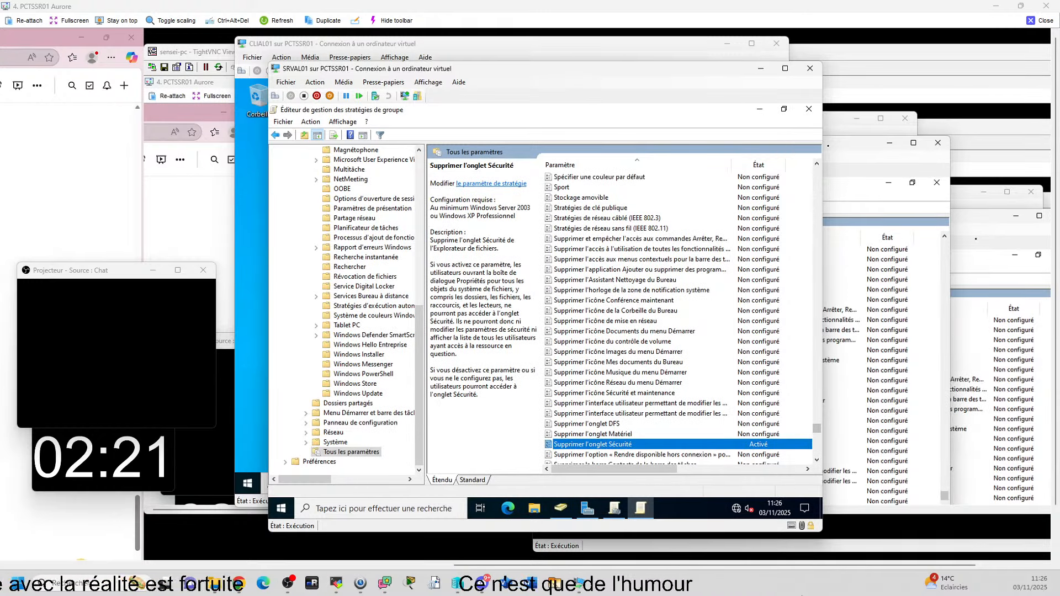
pyautogui.click(809, 109)
pyautogui.click(940, 187)
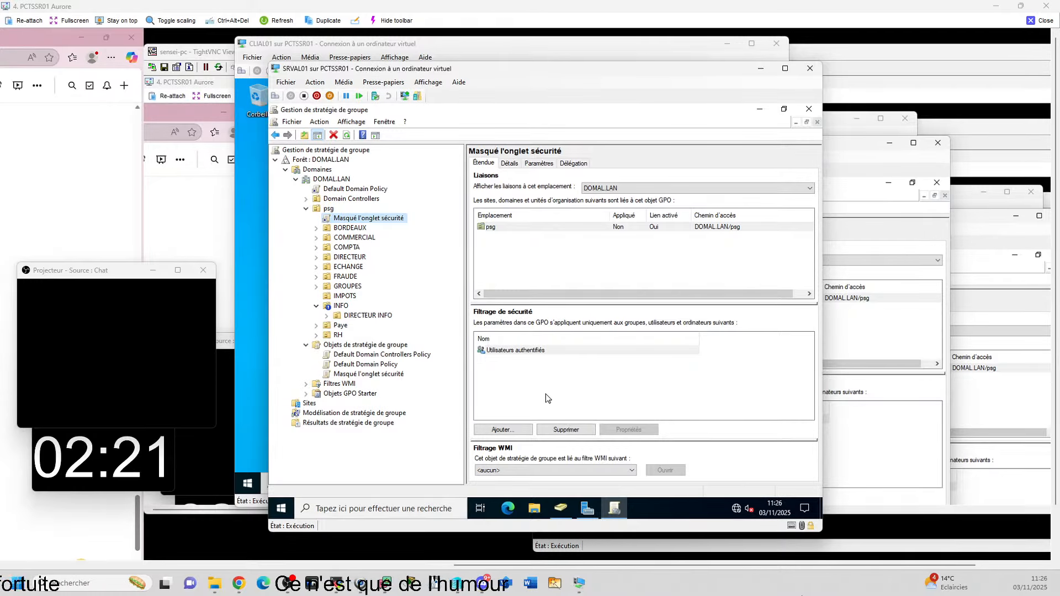
# Step: Turn off Bloquer l'héritage on the INFO organisational unit
pyautogui.click(341, 306)
pyautogui.rightClick(342, 308)
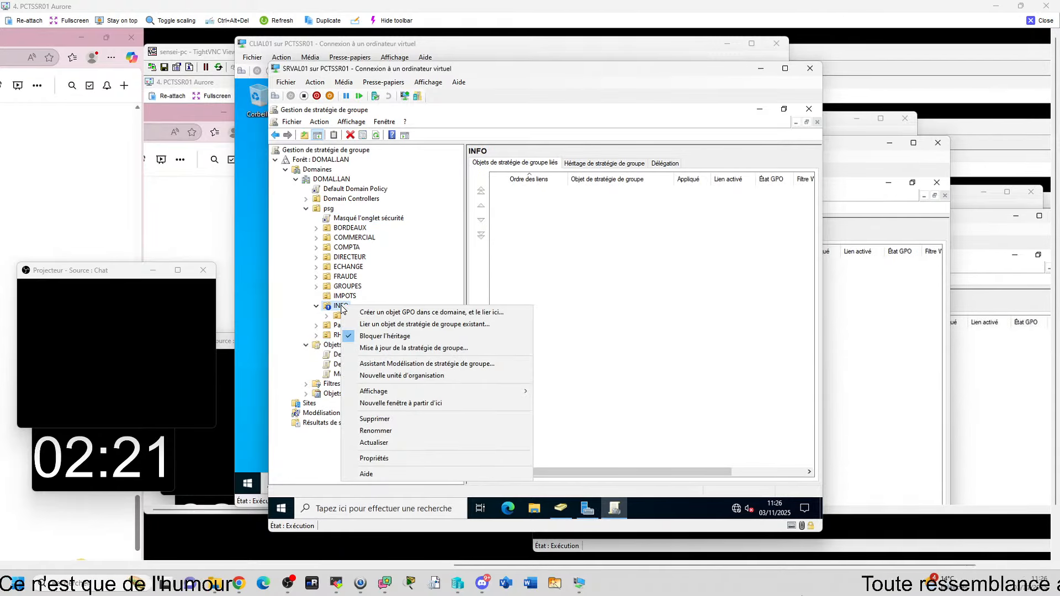
pyautogui.click(353, 336)
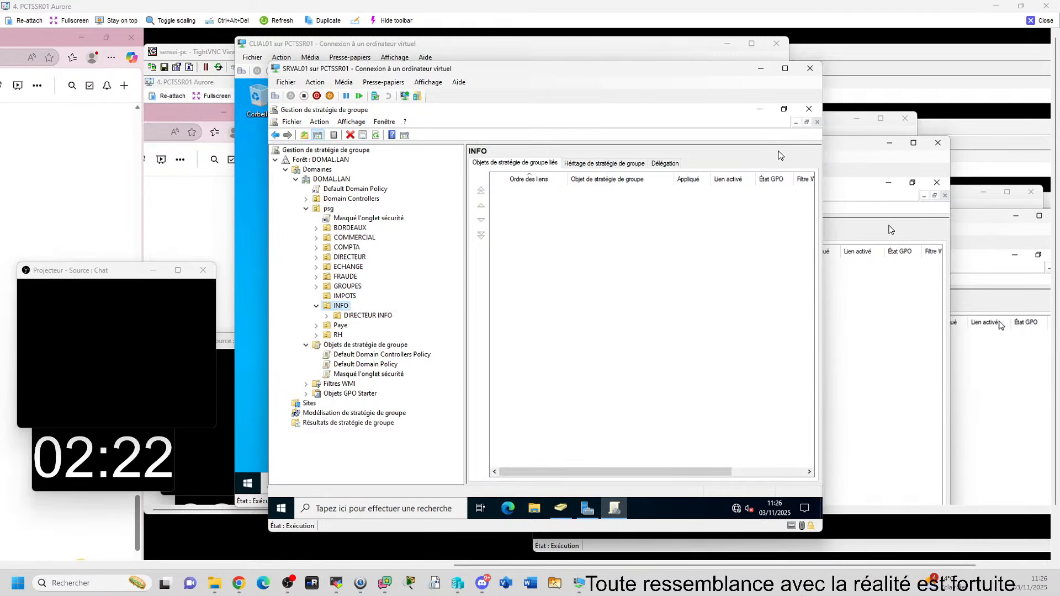
# Step: Minimize SRVAL01 and close the travail Properties dialog on the client
pyautogui.click(760, 68)
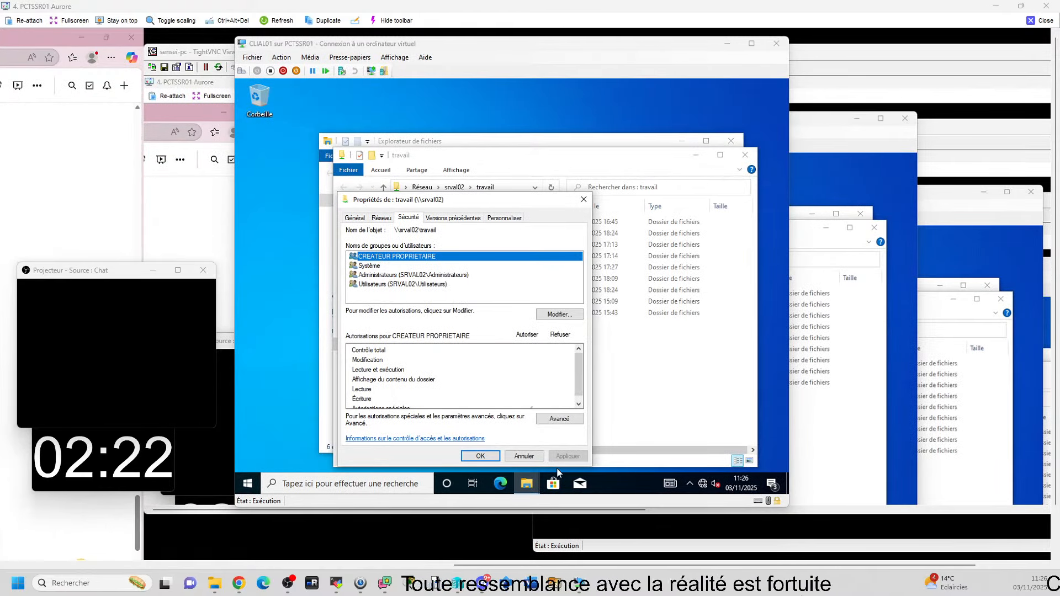
pyautogui.click(524, 456)
pyautogui.rightClick(468, 283)
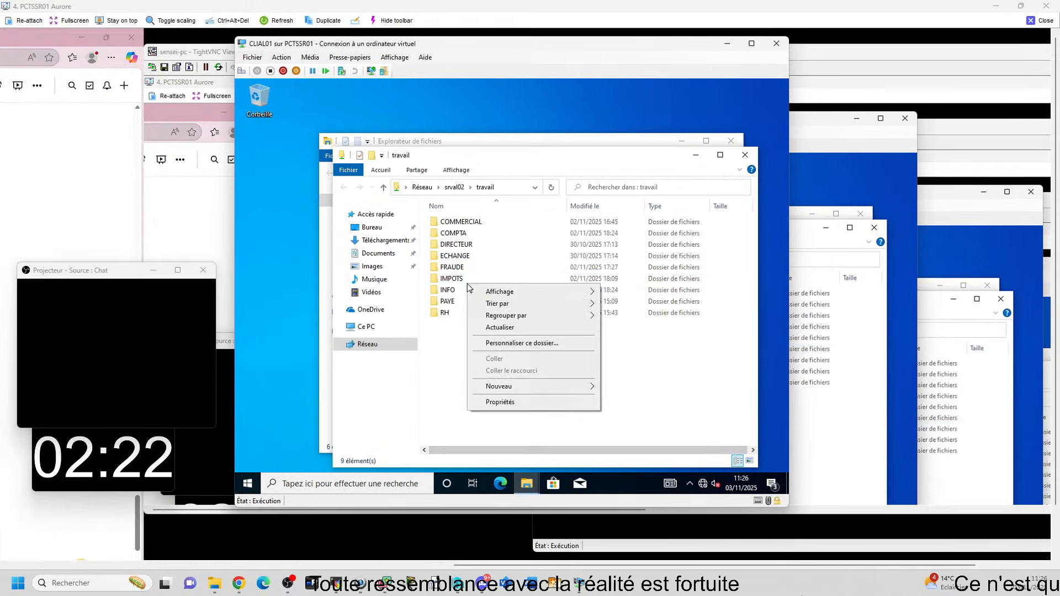
# Step: Run gpupdate from a cmd Command Prompt on CLIAL01
pyautogui.click(313, 484)
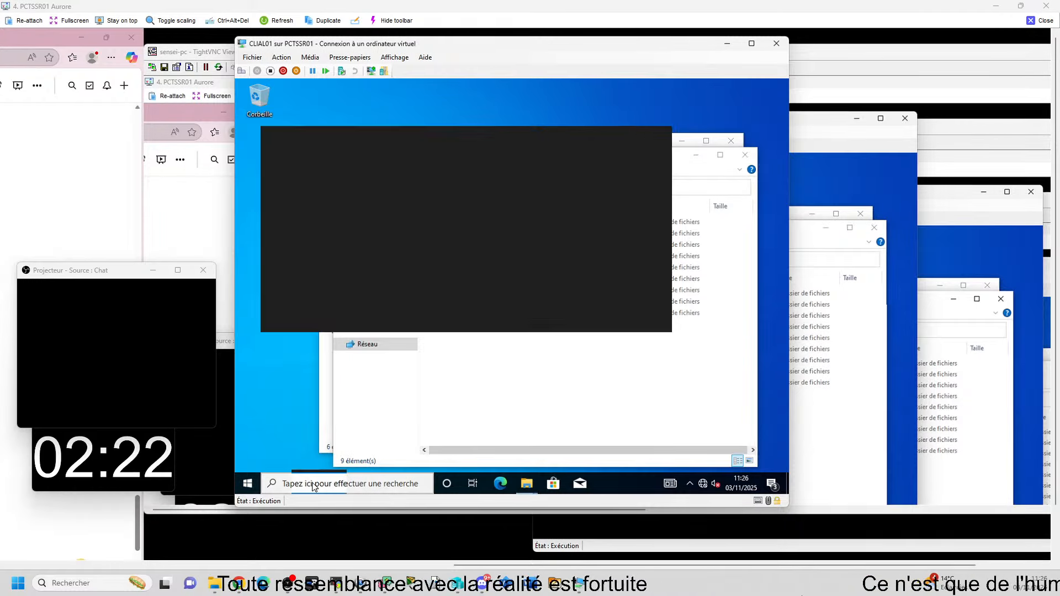
pyautogui.write('cmd')
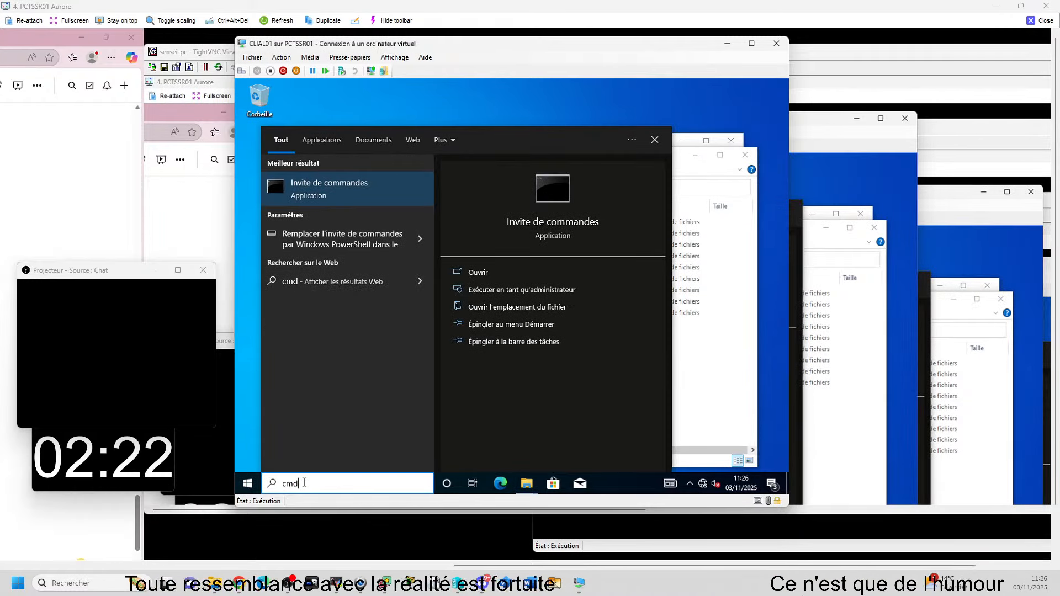
pyautogui.press('Return')
pyautogui.write('gpu')
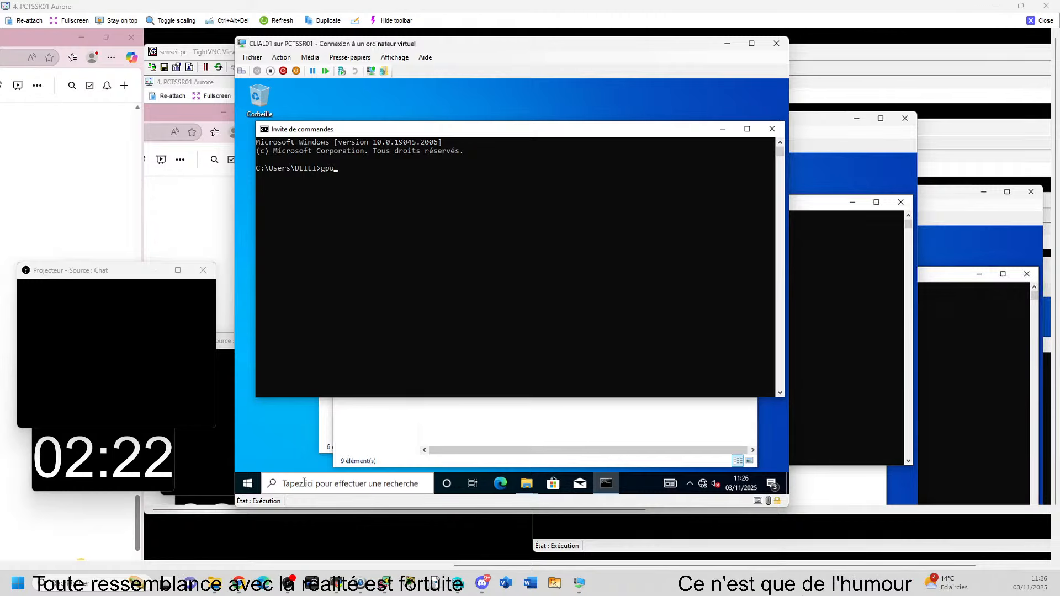
pyautogui.write('pda')
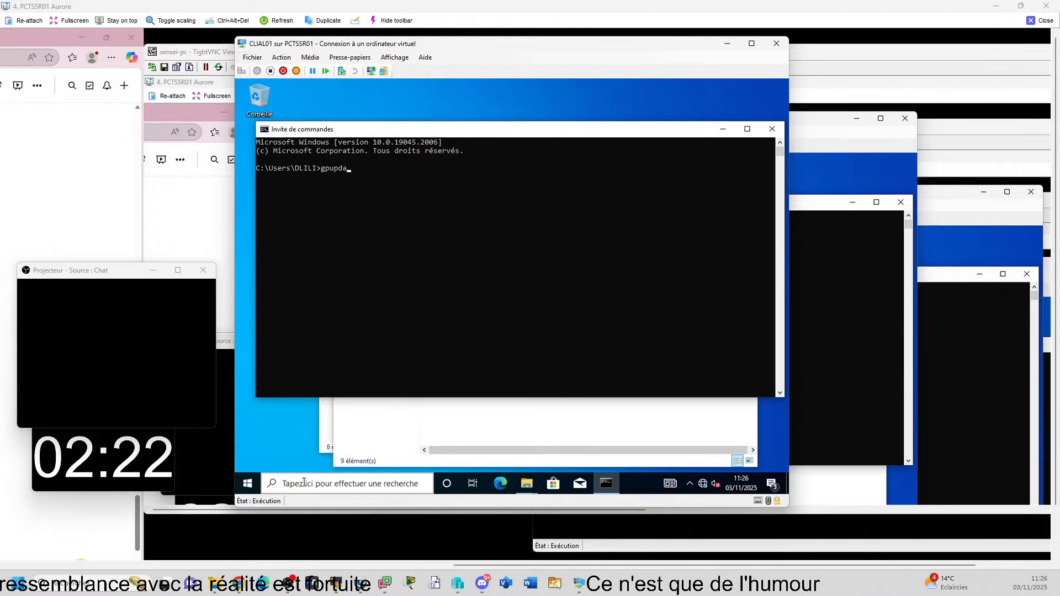
pyautogui.write('te')
pyautogui.press('Return')
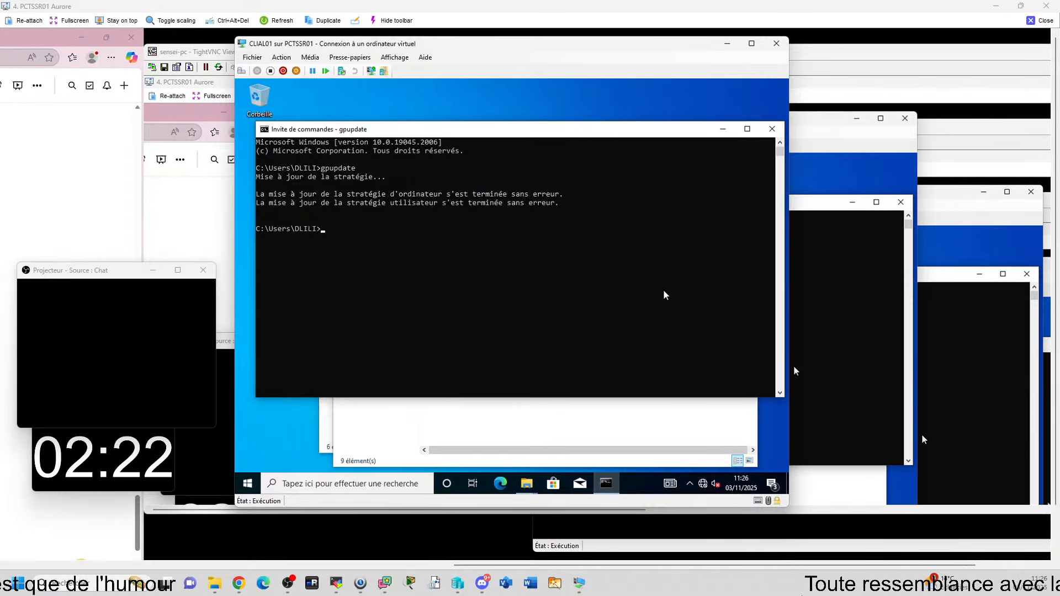
# Step: Confirm the IMPOTS folder's properties show no Sécurité tab, then return to SRVAL01
pyautogui.click(723, 130)
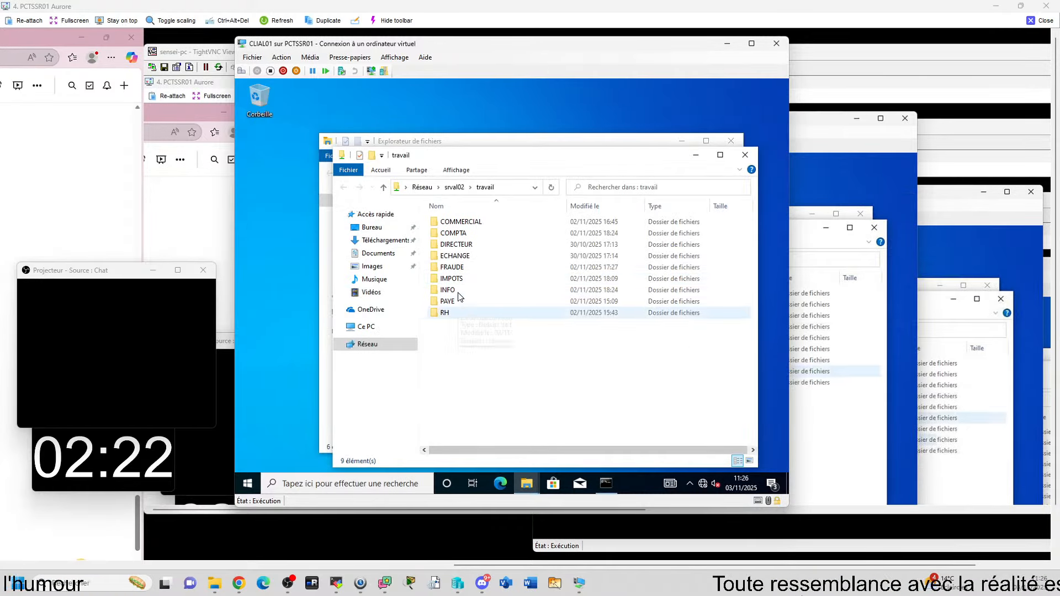
pyautogui.click(458, 278)
pyautogui.rightClick(458, 278)
pyautogui.click(493, 456)
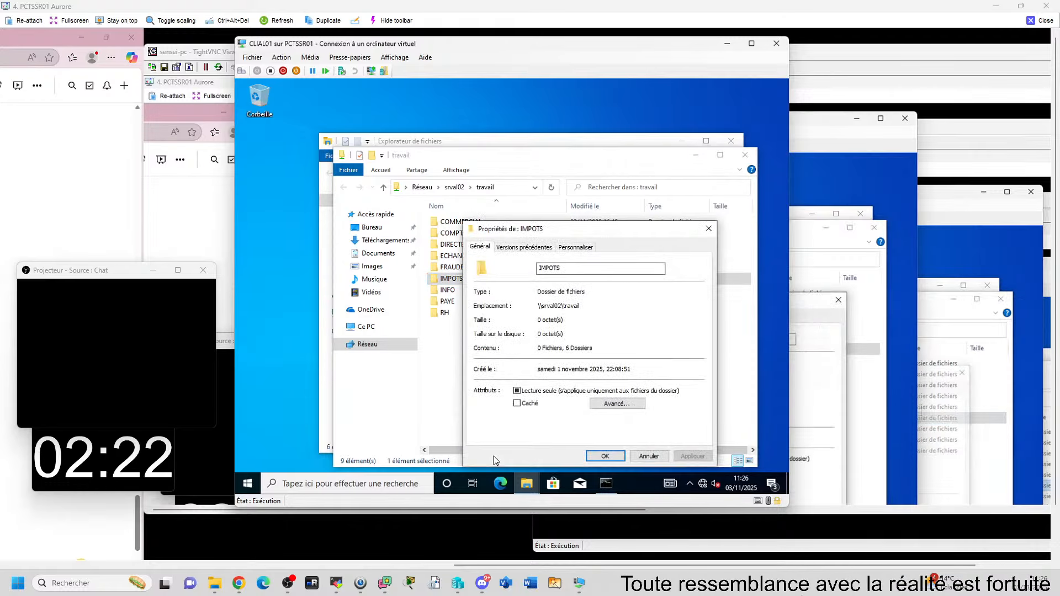
pyautogui.click(605, 456)
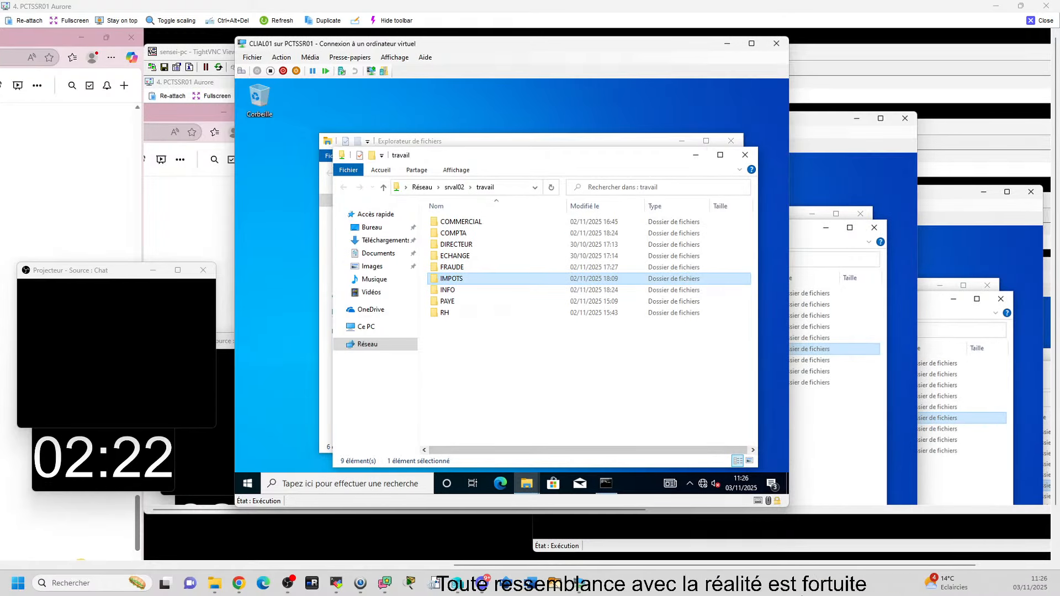
pyautogui.hotkey('alt', 'Tab')
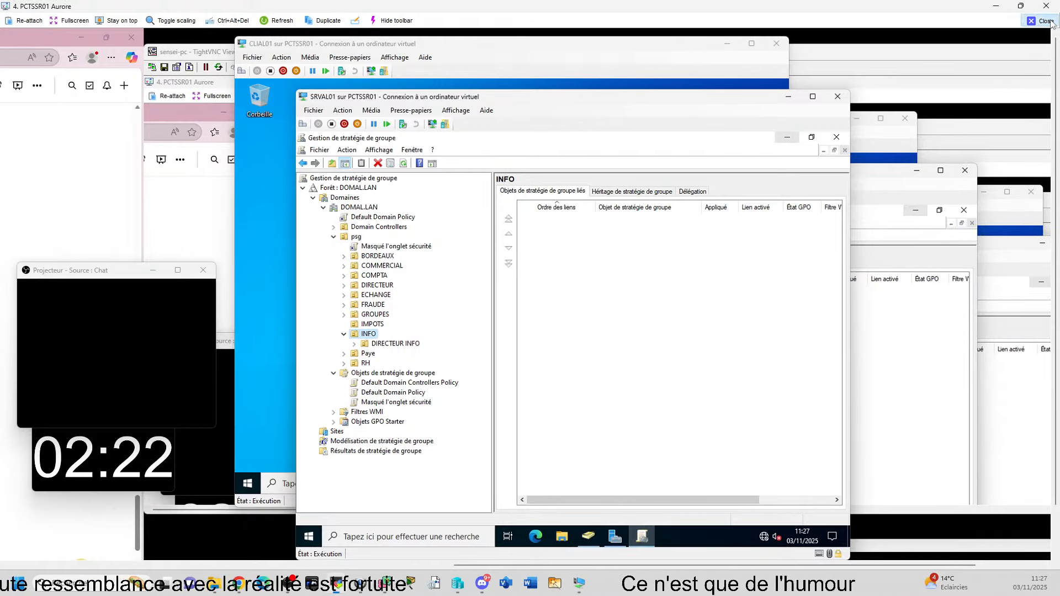
# Step: Close the TightVNC viewer to return to SRVCB01's Group Policy Management console
pyautogui.click(996, 6)
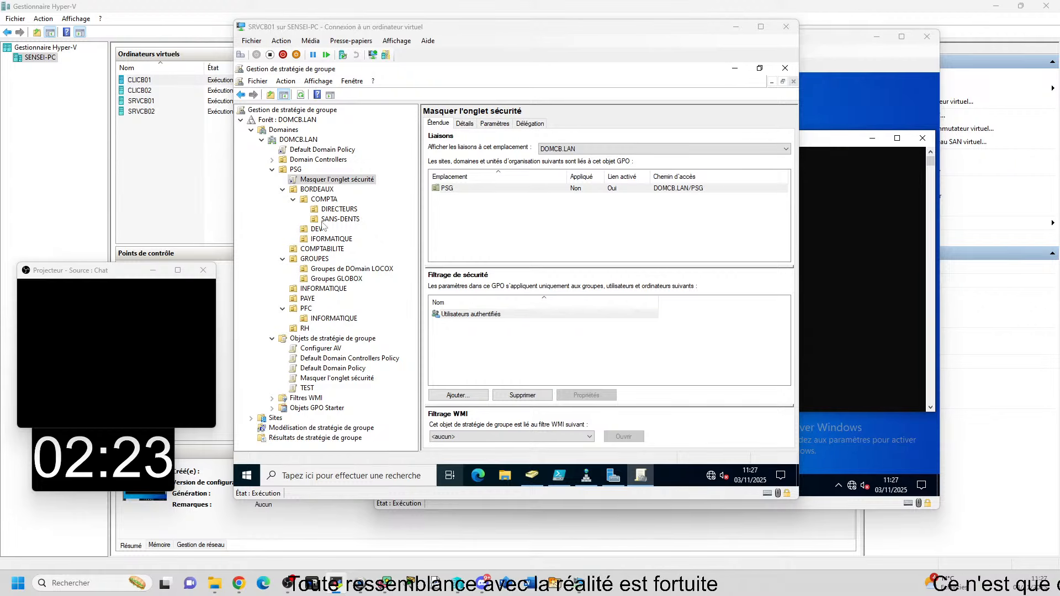
# Step: Collapse BORDEAUX, GROUPES and PFC, then set INFORMATIQUE under PSG to block inheritance
pyautogui.click(282, 189)
pyautogui.click(282, 209)
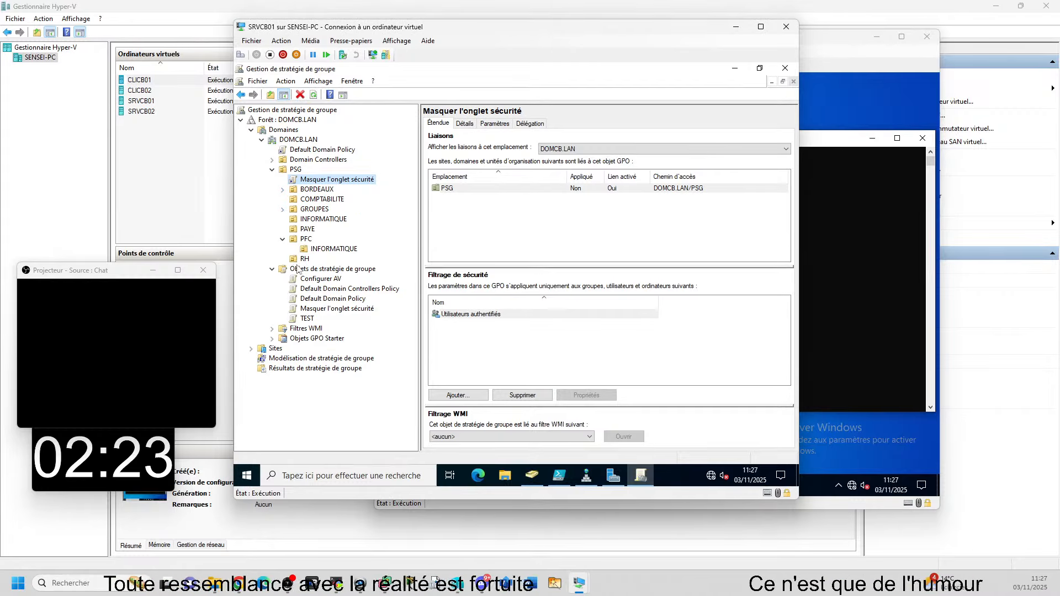
pyautogui.click(283, 239)
pyautogui.rightClick(322, 218)
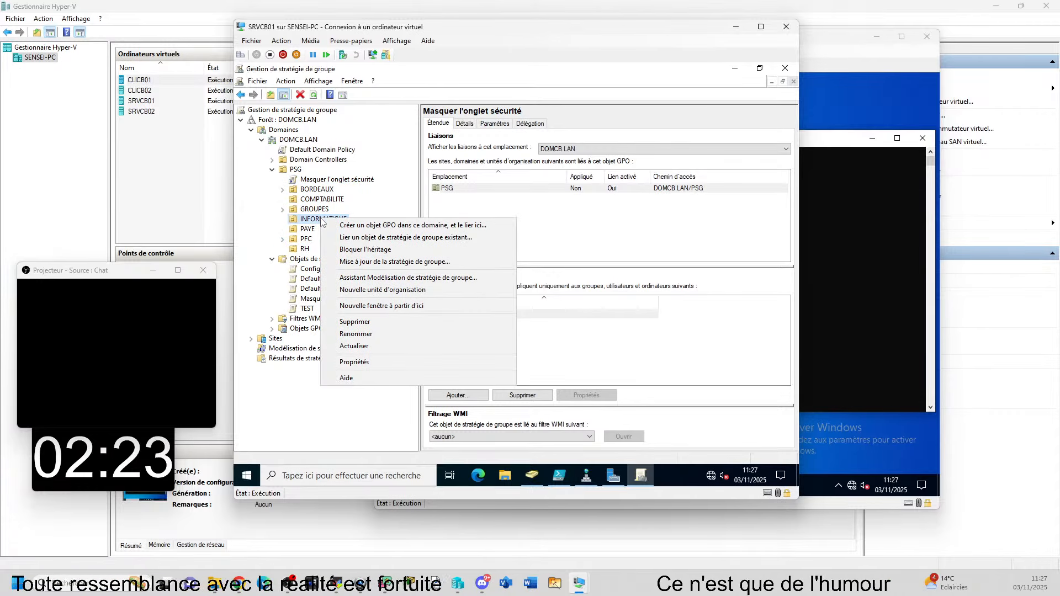
pyautogui.click(349, 249)
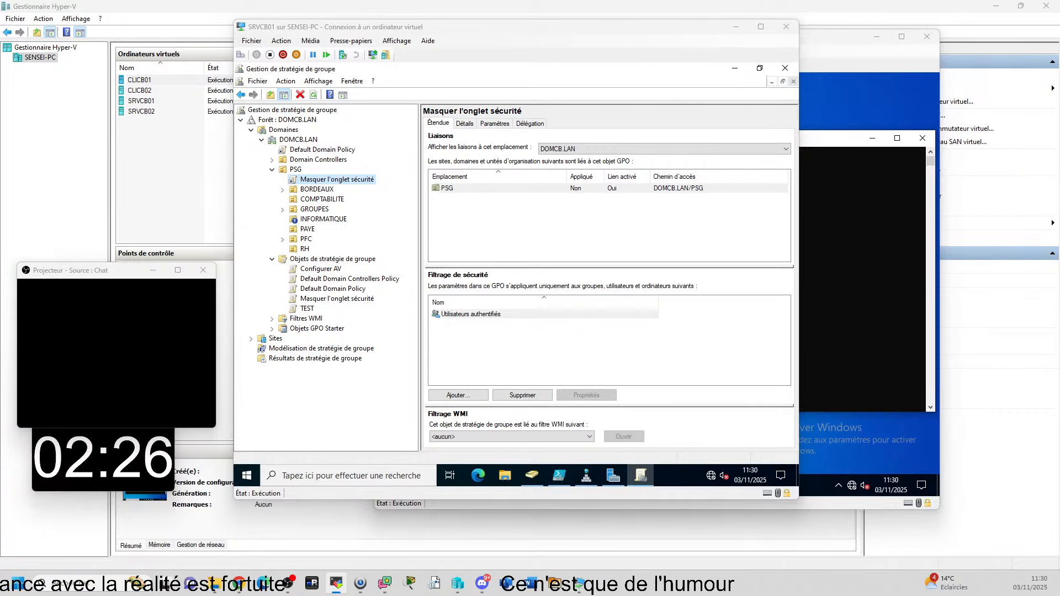
# Step: Bring the other lab's remote viewer full screen and look at the INFO USERS unit's actions
pyautogui.moveTo(1059, 99); pyautogui.dragTo(596, 160)
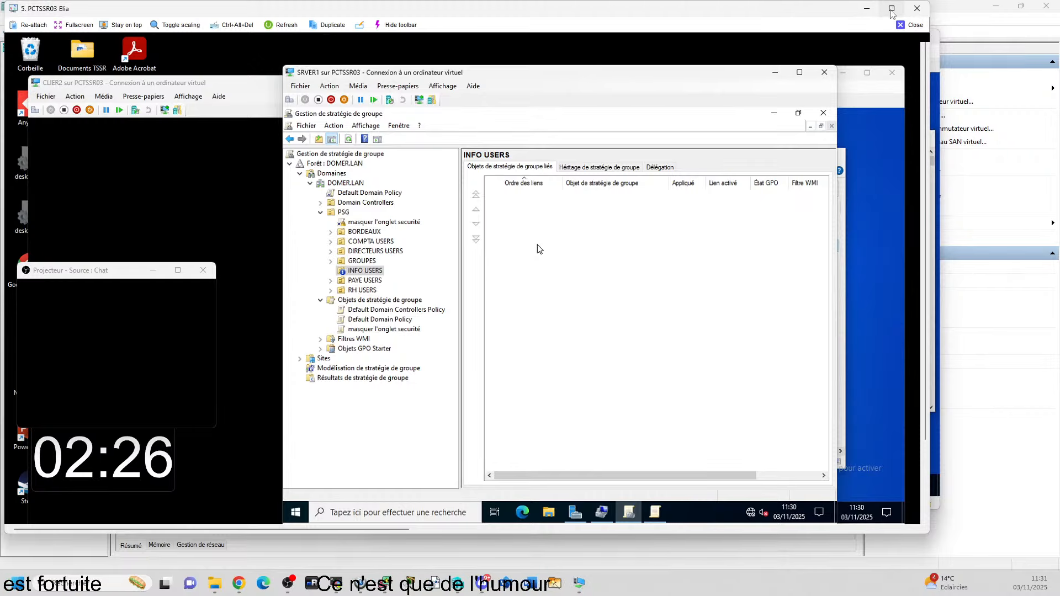
pyautogui.click(891, 8)
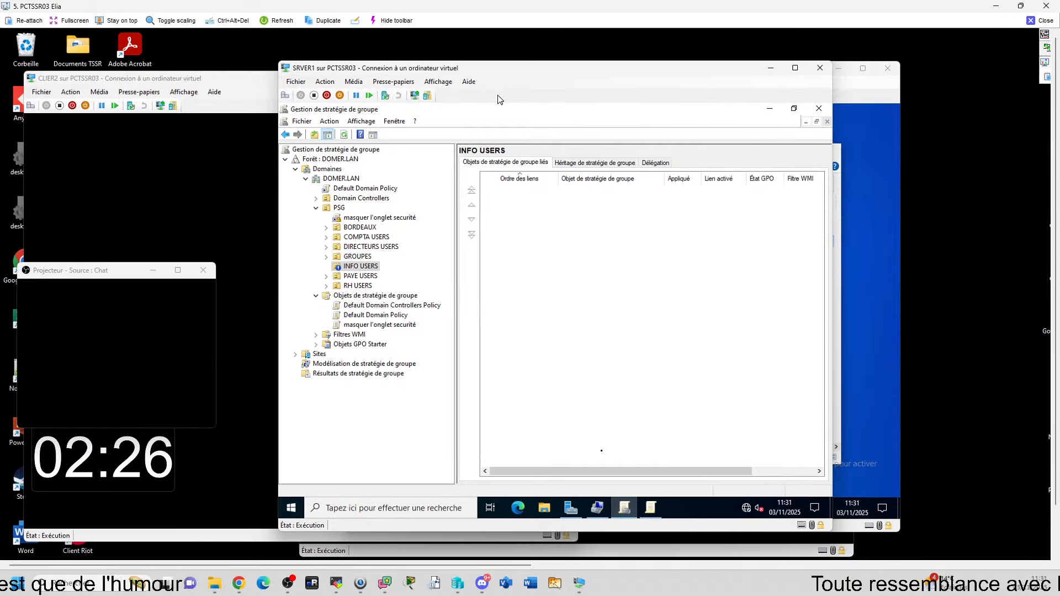
pyautogui.rightClick(374, 270)
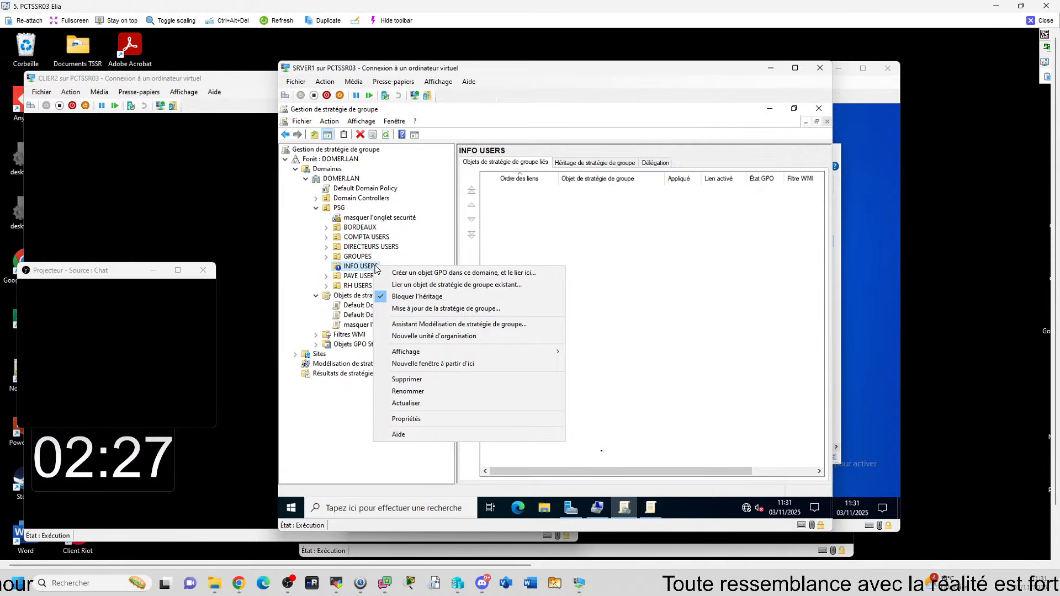
pyautogui.click(686, 373)
# Step: Return to Group Policy Management and select the 'masquer l'onglet securité' link under PSG
pyautogui.click(649, 508)
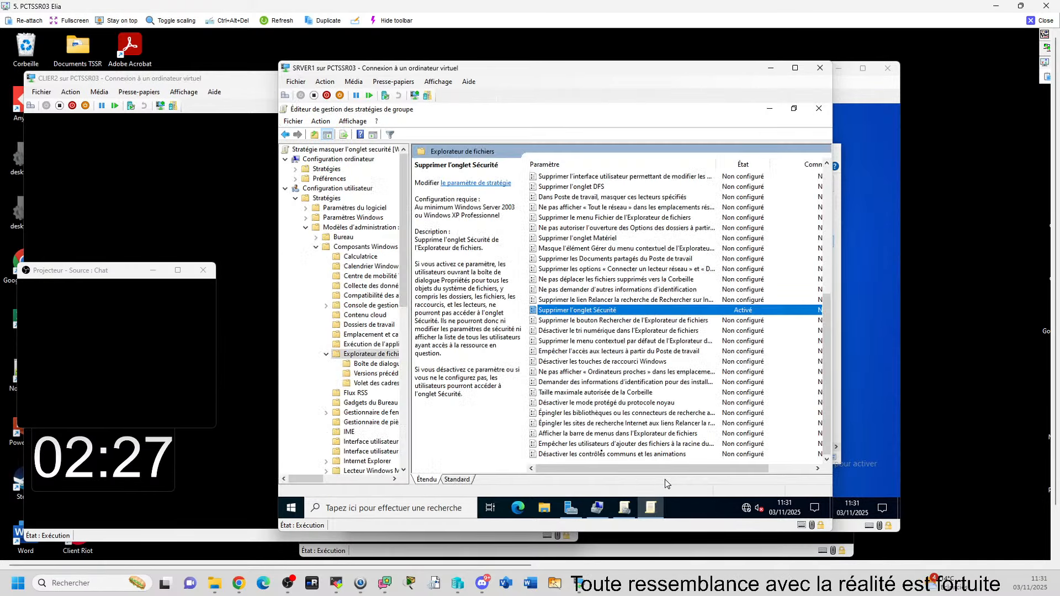
pyautogui.click(624, 507)
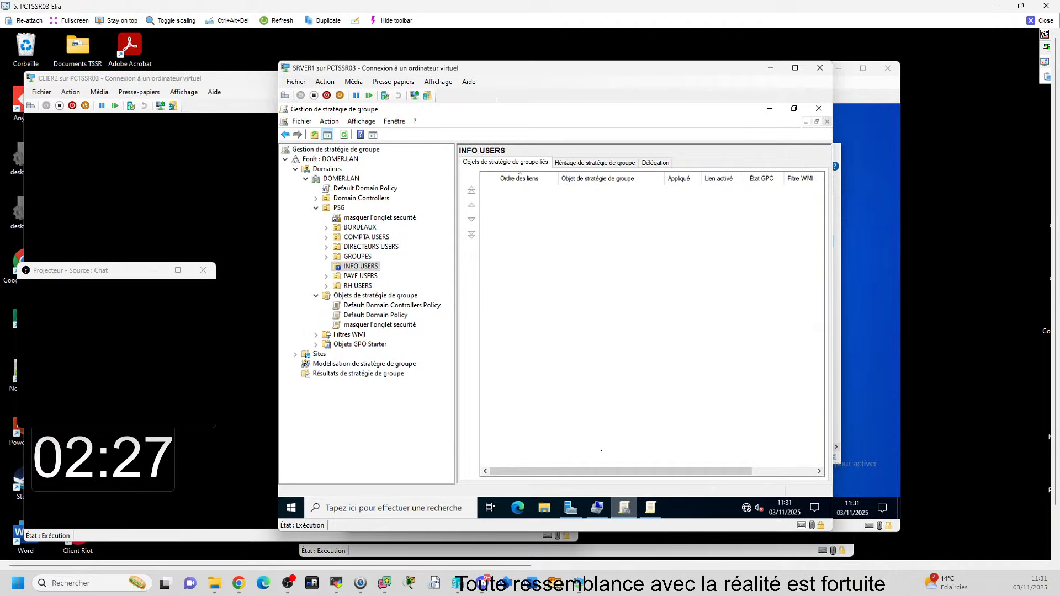
pyautogui.rightClick(353, 267)
pyautogui.click(547, 235)
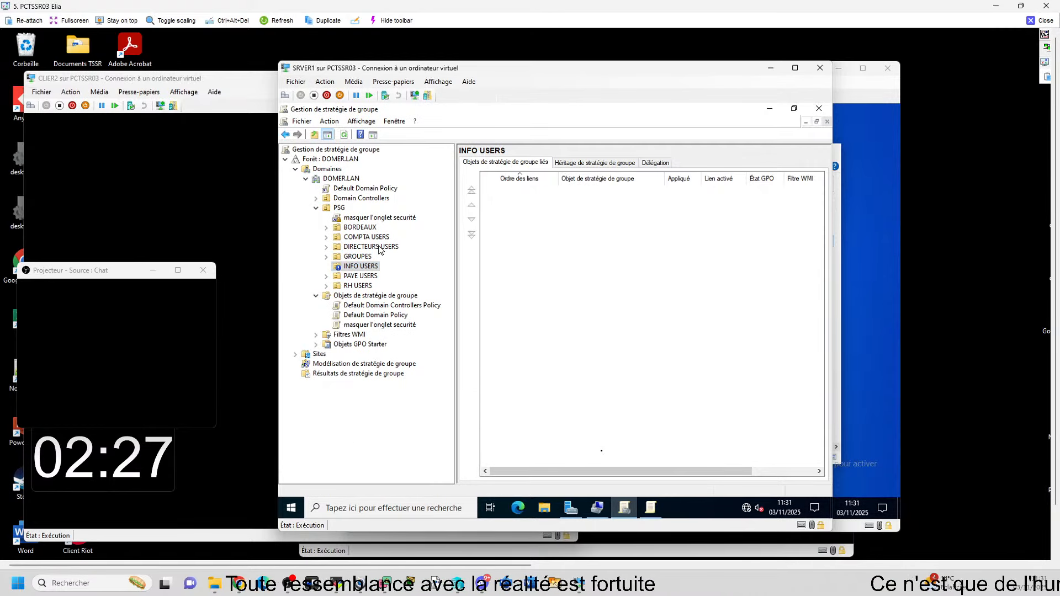
pyautogui.click(379, 217)
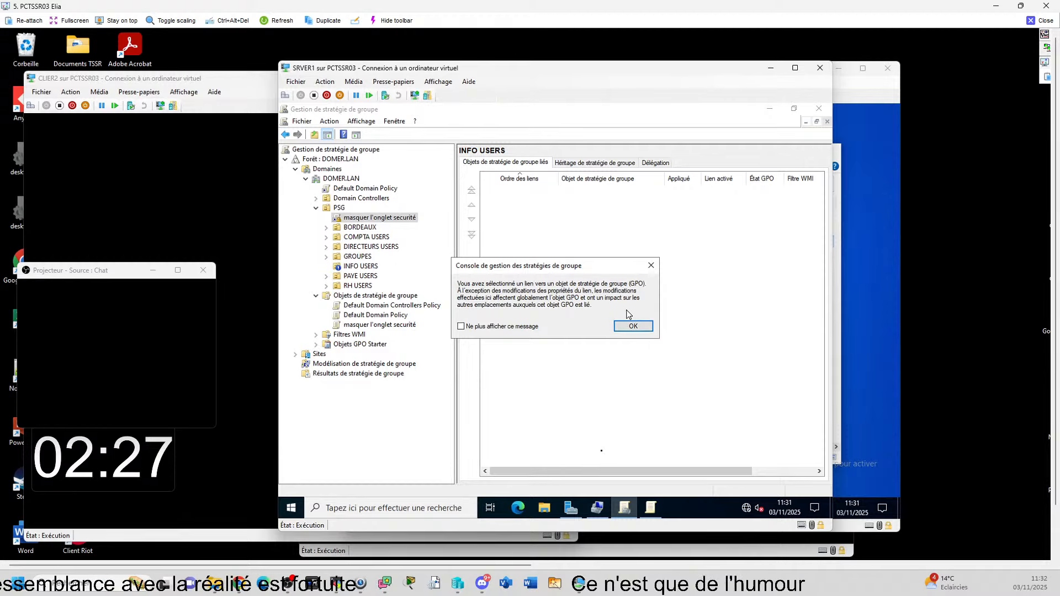
# Step: Acknowledge the linked-GPO warning and turn off Appliqué on the 'masquer l'onglet securité' PSG link
pyautogui.click(627, 328)
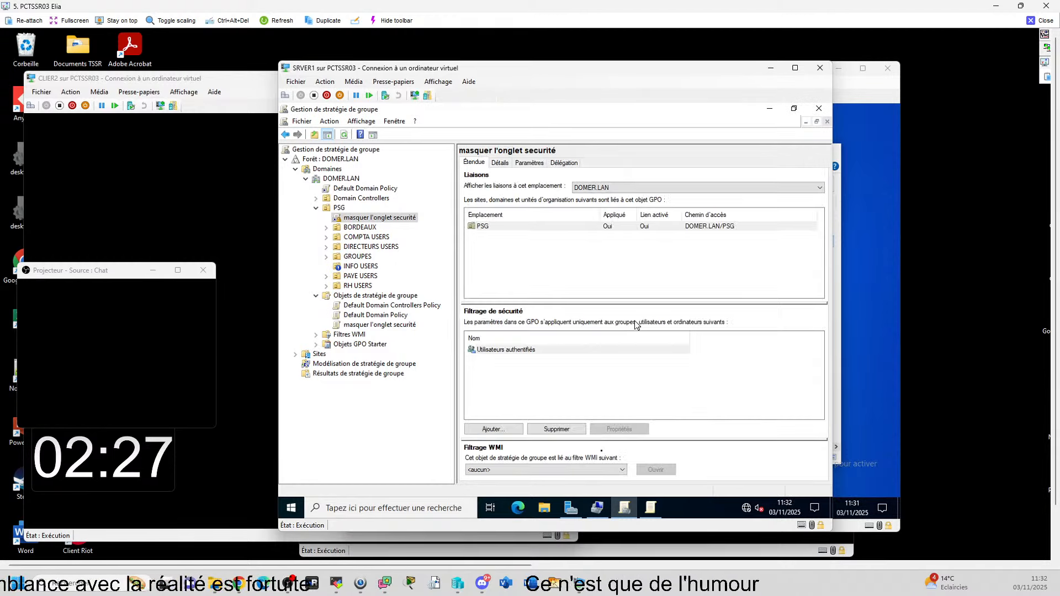
pyautogui.rightClick(575, 225)
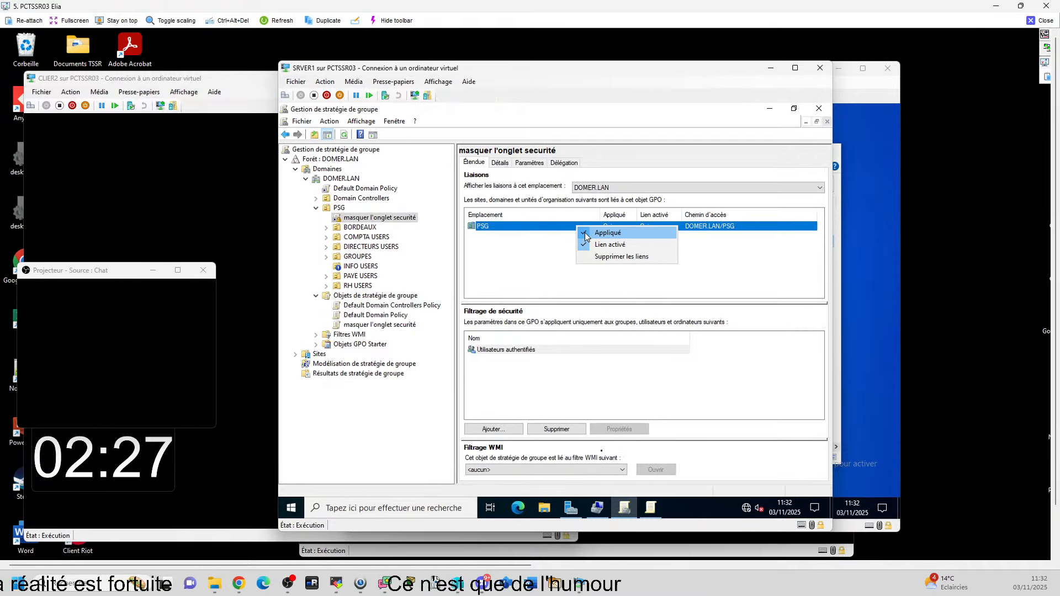
pyautogui.click(508, 257)
pyautogui.rightClick(403, 220)
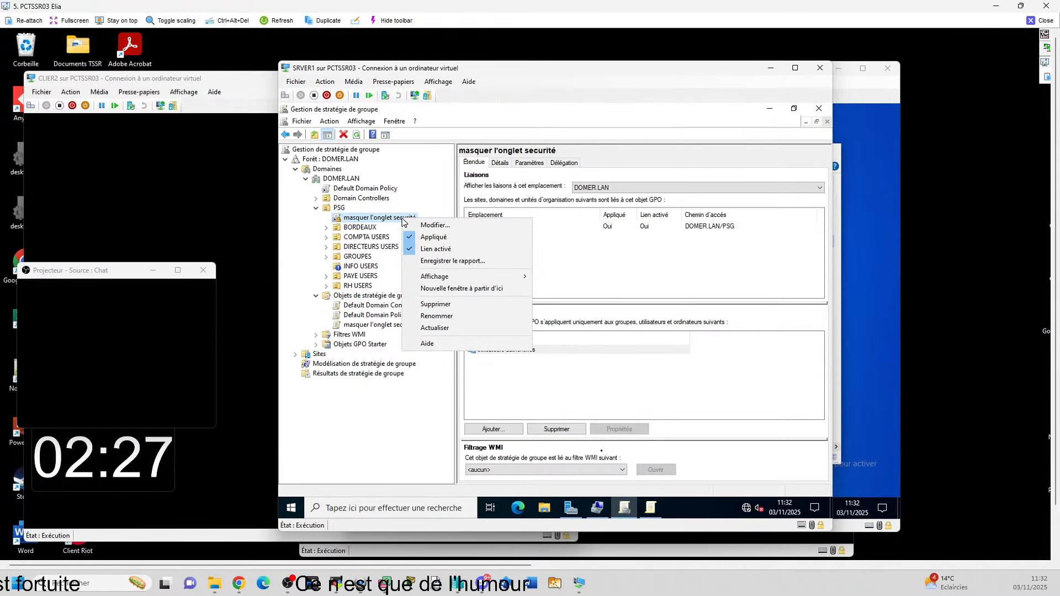
pyautogui.click(434, 237)
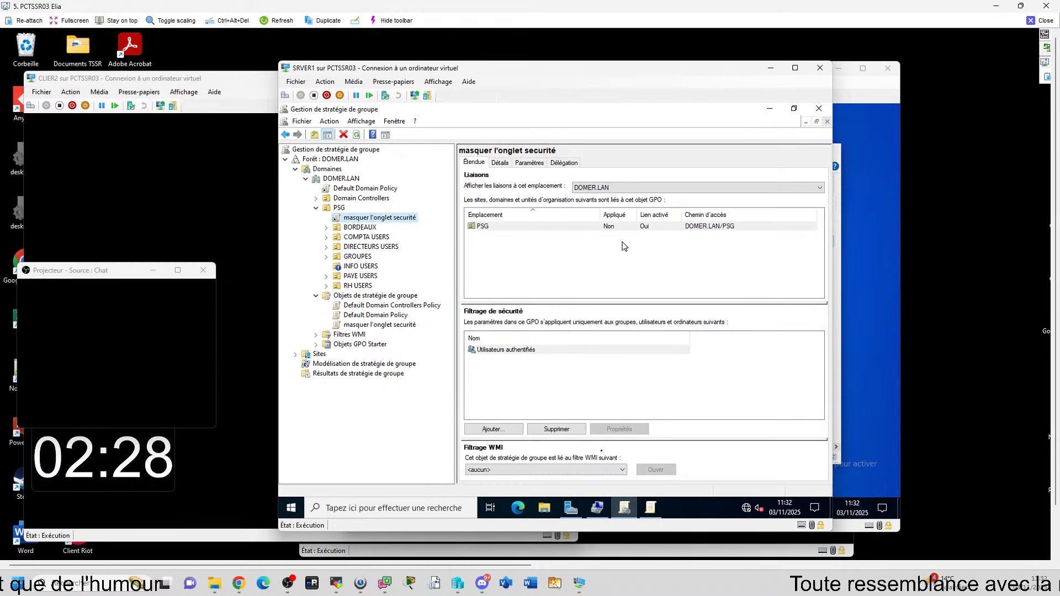
# Step: On CLIER1, confirm the travail (T:) drive properties lack a Sécurité tab, then launch cmd
pyautogui.click(768, 68)
pyautogui.rightClick(568, 243)
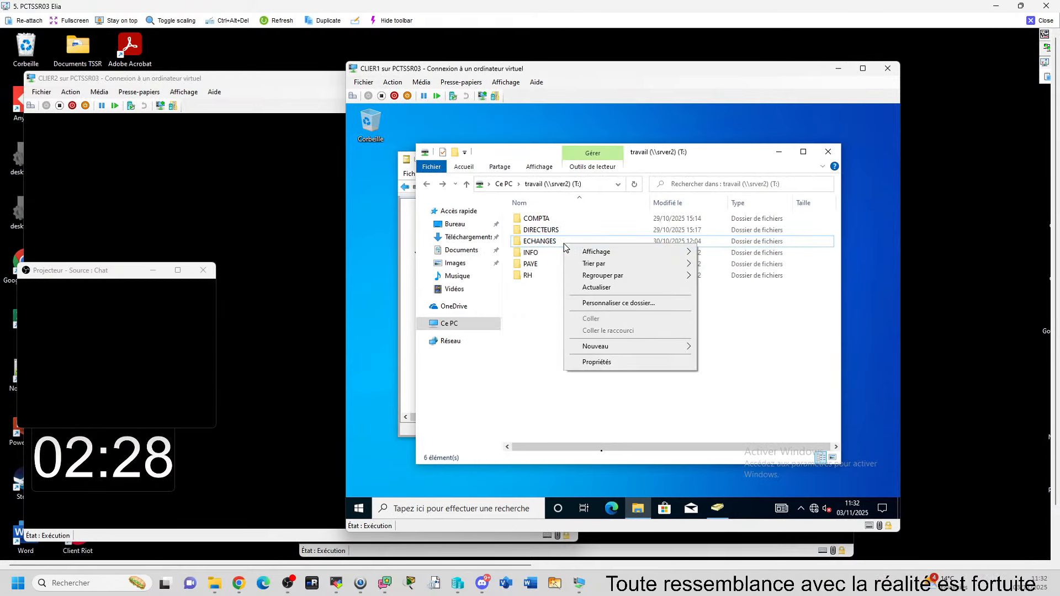
pyautogui.click(596, 359)
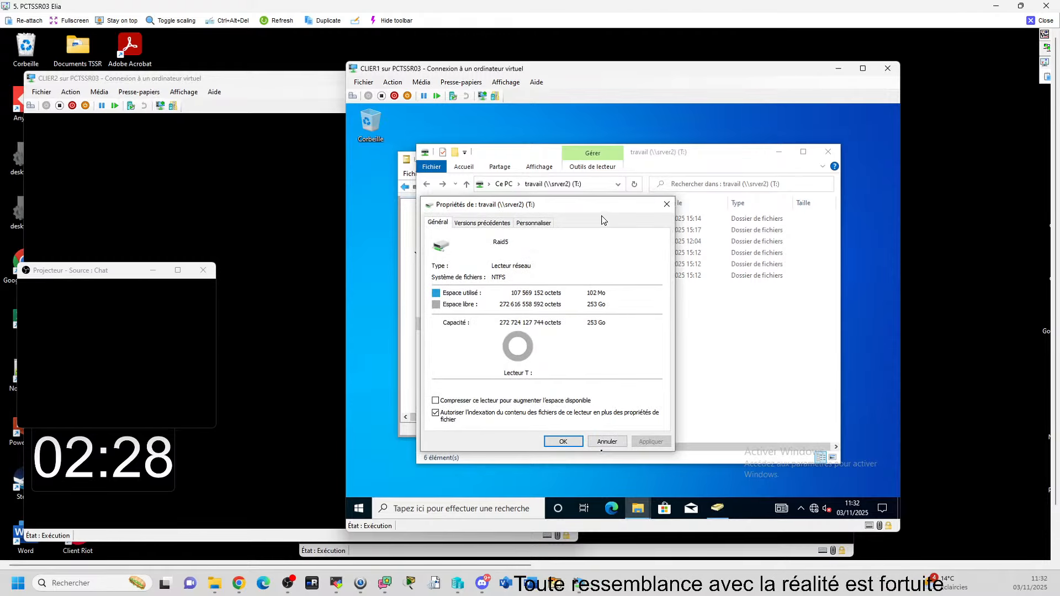
pyautogui.click(666, 204)
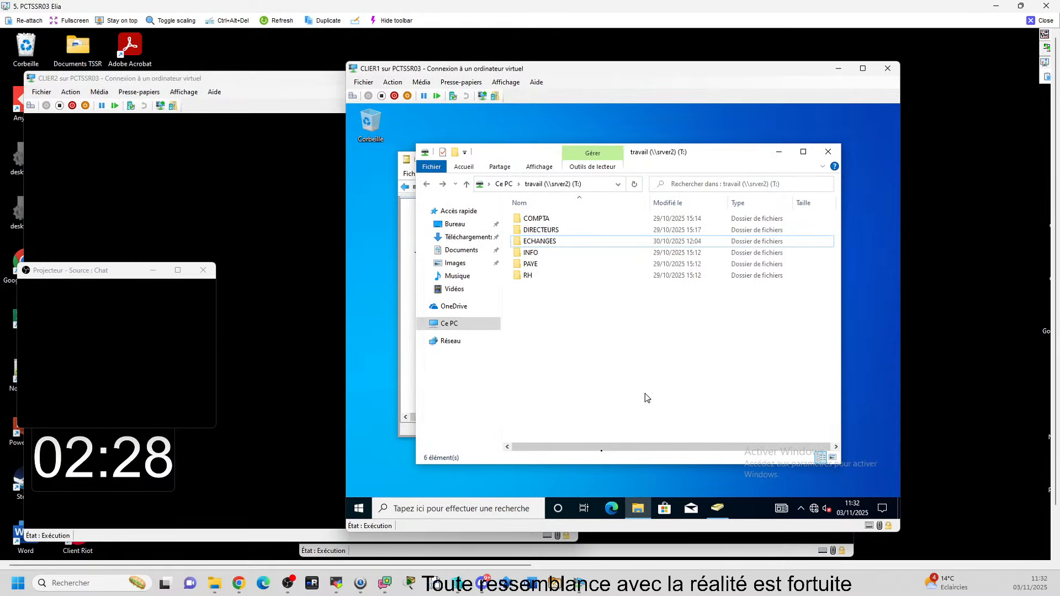
pyautogui.press('super+r')
pyautogui.press('Return')
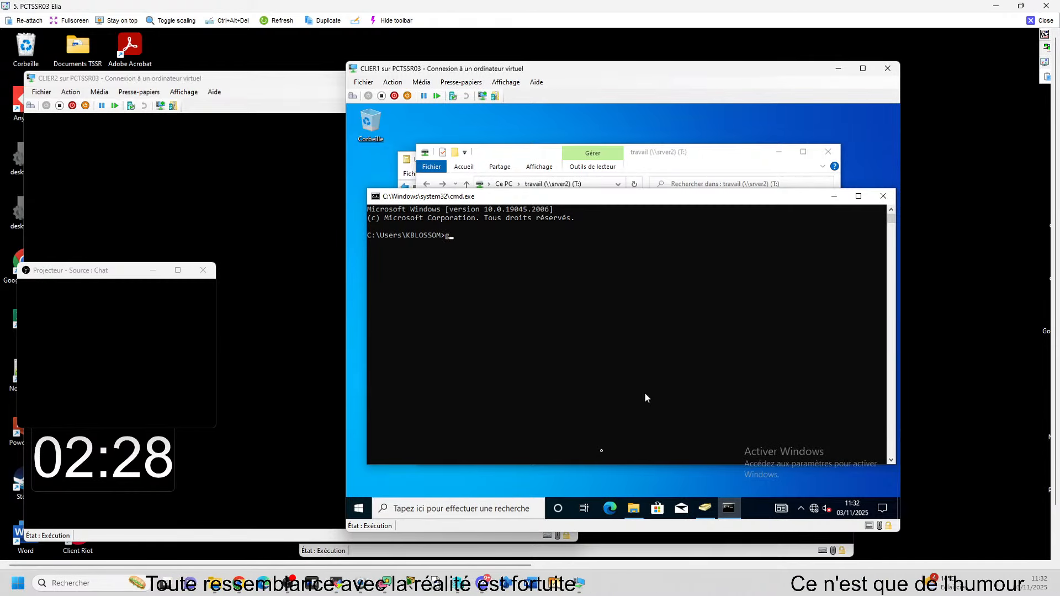
# Step: Run gpupdate in CLIER1's Command Prompt to refresh group policy
pyautogui.write('gpupdate')
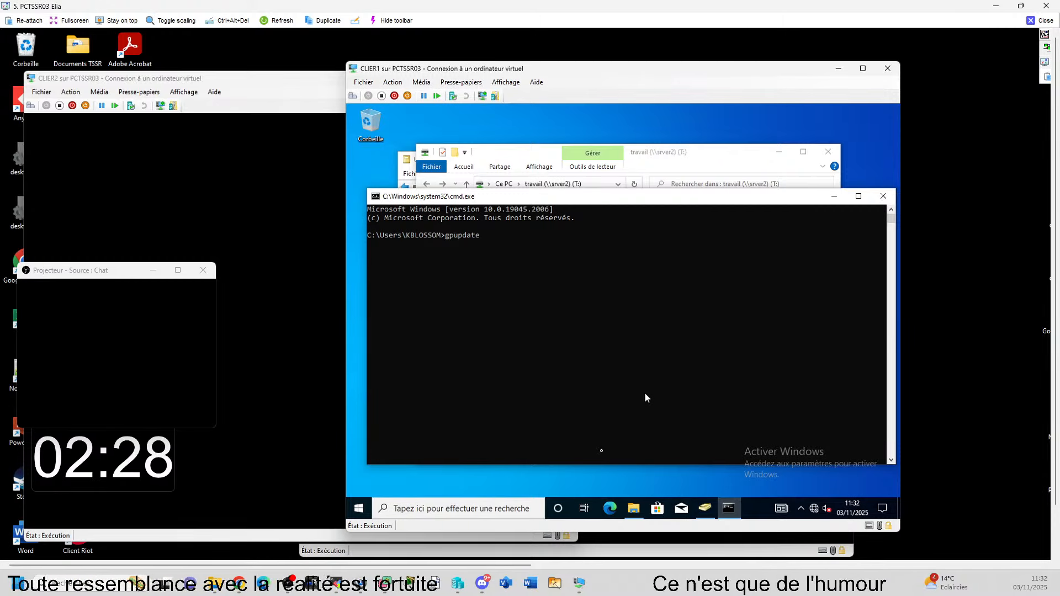
pyautogui.press('Return')
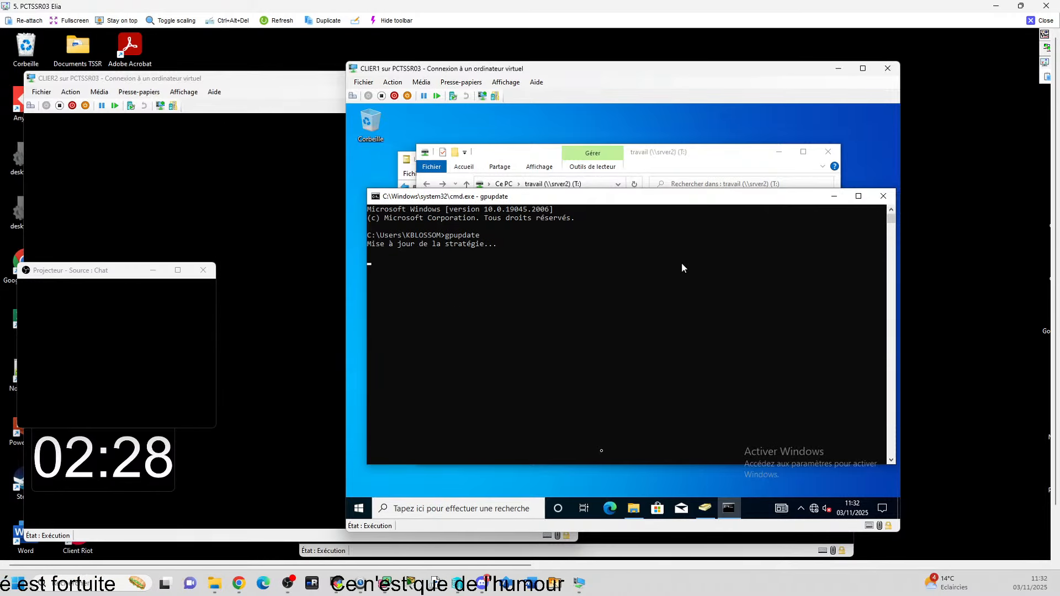
# Step: Reopen the travail (T:) drive properties in Explorer to check its tabs after the update
pyautogui.click(838, 200)
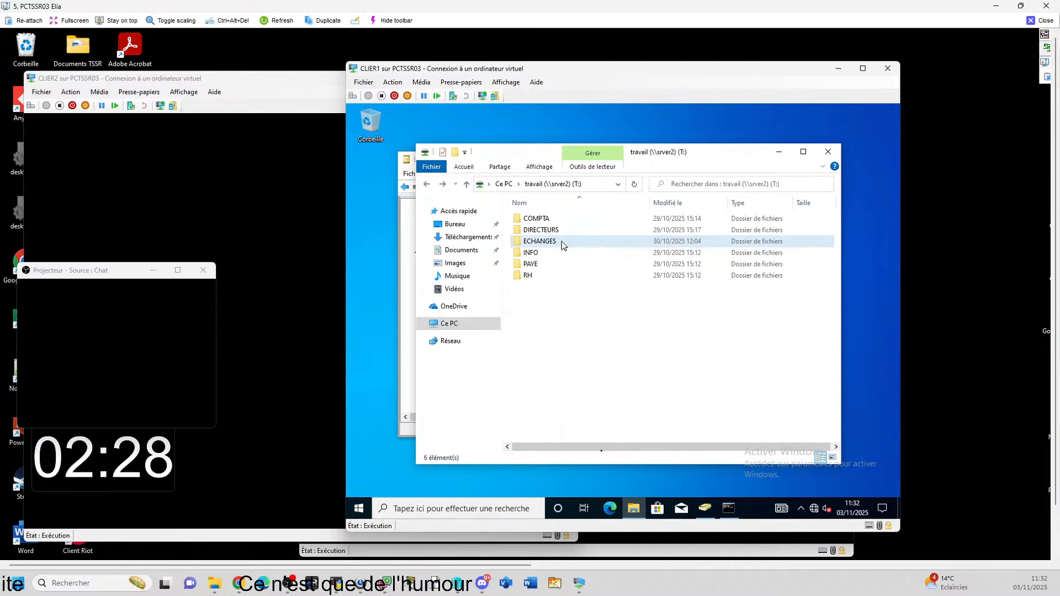
pyautogui.rightClick(561, 243)
pyautogui.click(602, 360)
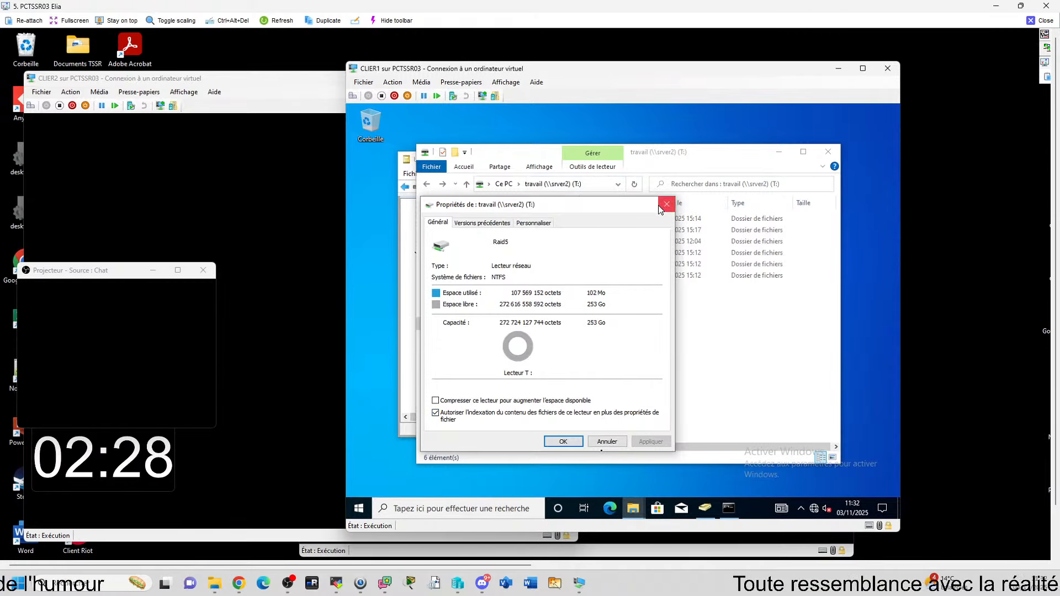
pyautogui.click(682, 211)
# Step: Confirm the INFO folder's properties show no Sécurité tab, then open a new Explorer window
pyautogui.click(575, 253)
pyautogui.rightClick(575, 251)
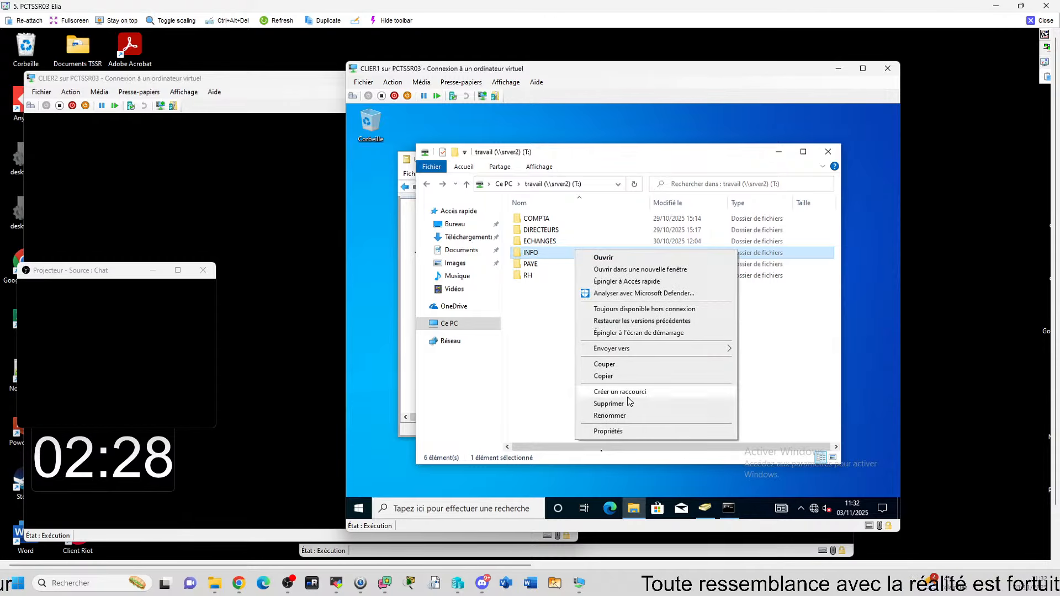
pyautogui.click(608, 430)
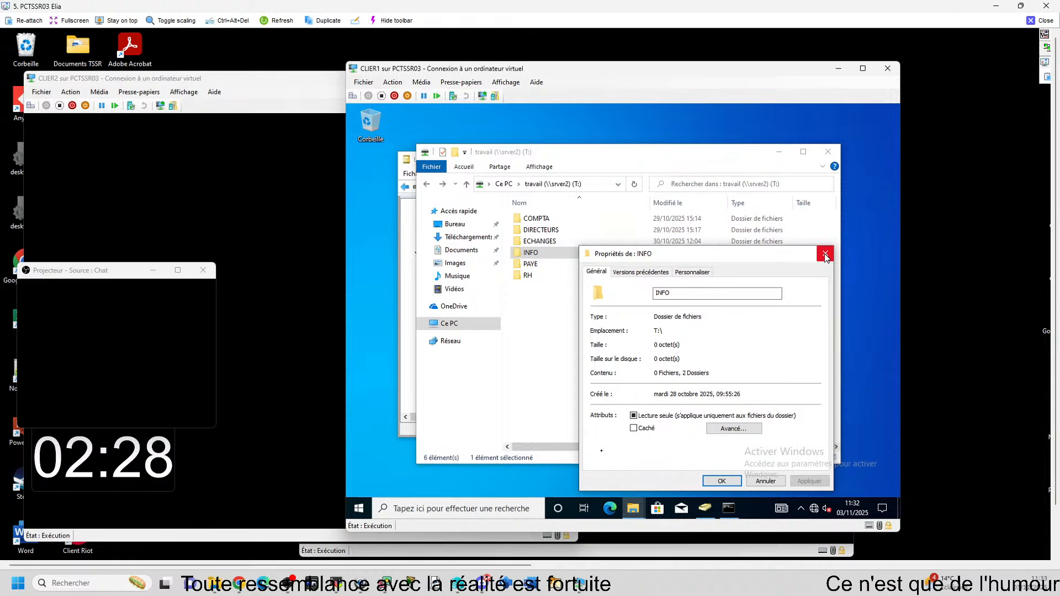
pyautogui.hotkey('alt', 'Tab')
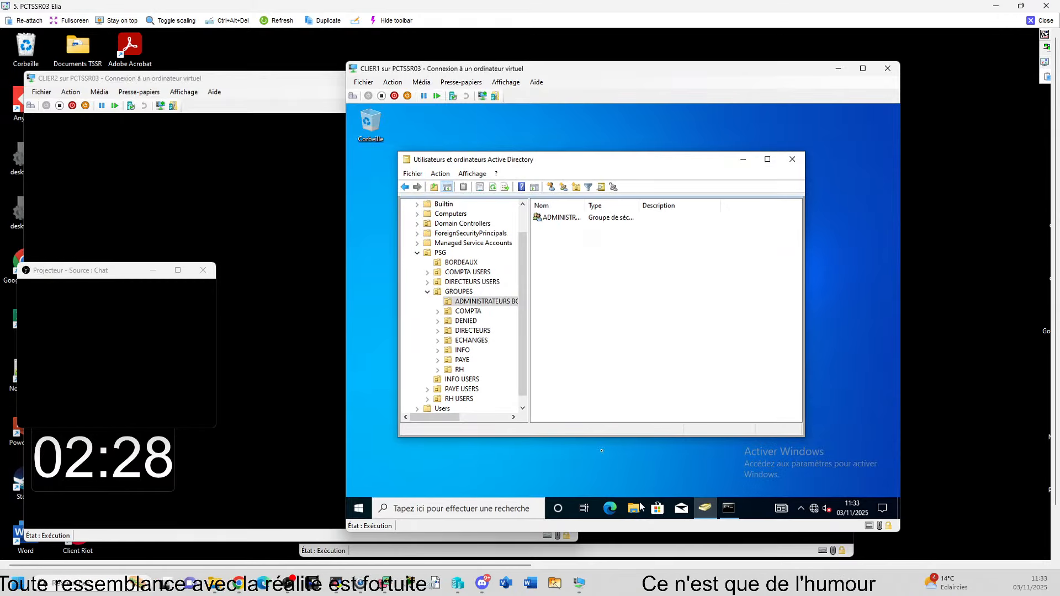
pyautogui.press('super+e')
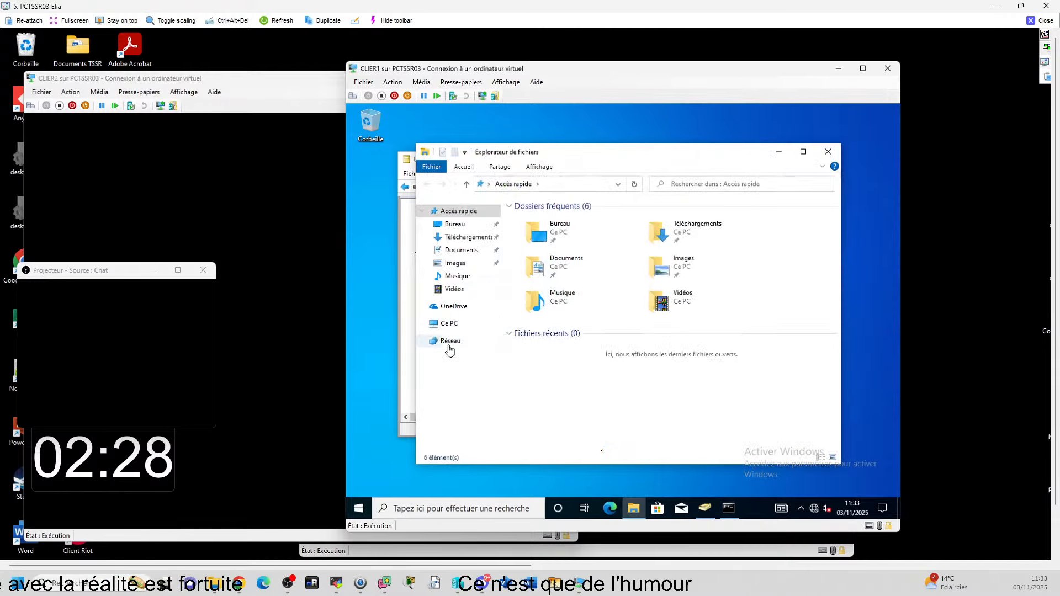
# Step: Open the travail (T:) drive and check the PAYE folder's properties for a Sécurité tab
pyautogui.click(453, 331)
pyautogui.doubleClick(552, 435)
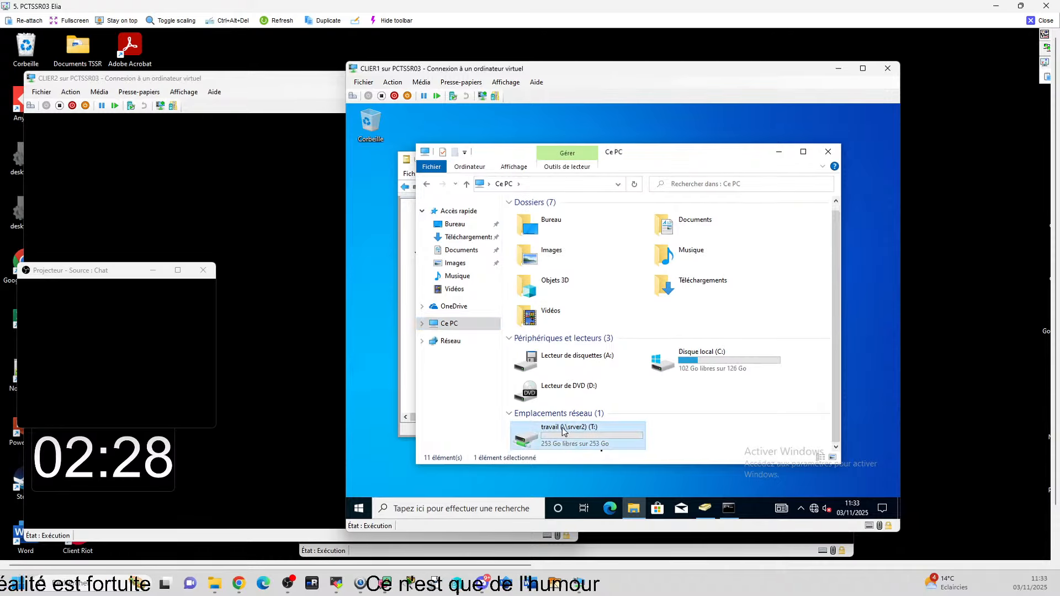
pyautogui.click(563, 264)
pyautogui.rightClick(565, 267)
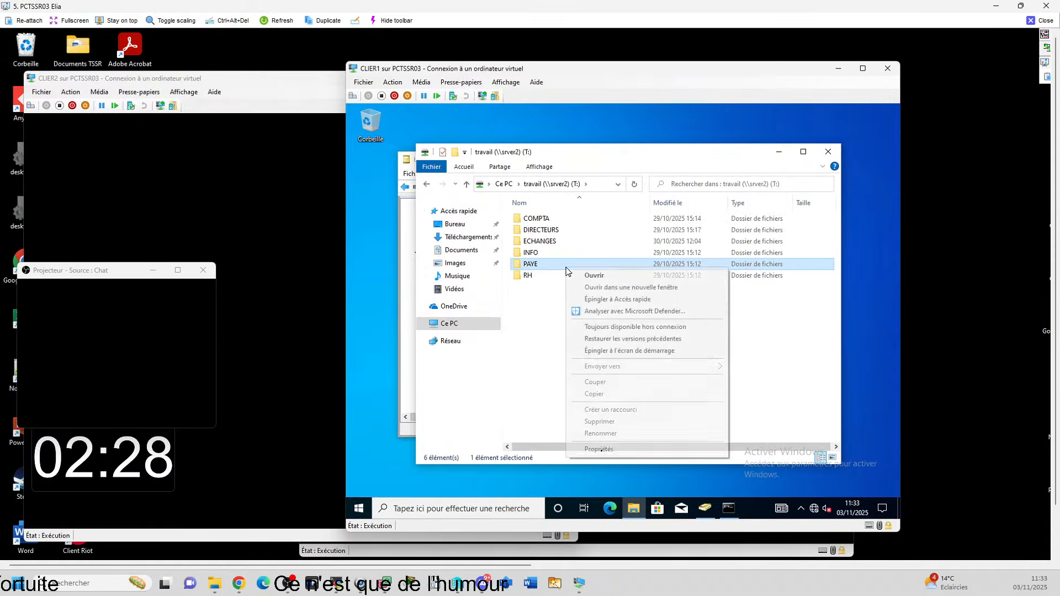
pyautogui.click(599, 449)
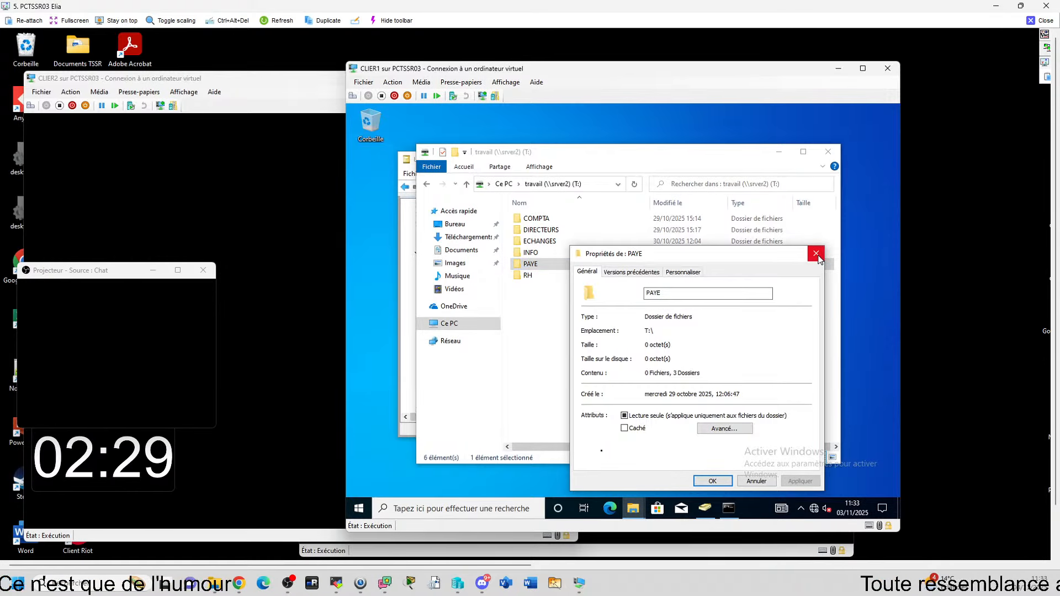
# Step: Check the finished gpupdate in cmd, then bring SRVER1's Group Policy Management forward
pyautogui.click(729, 509)
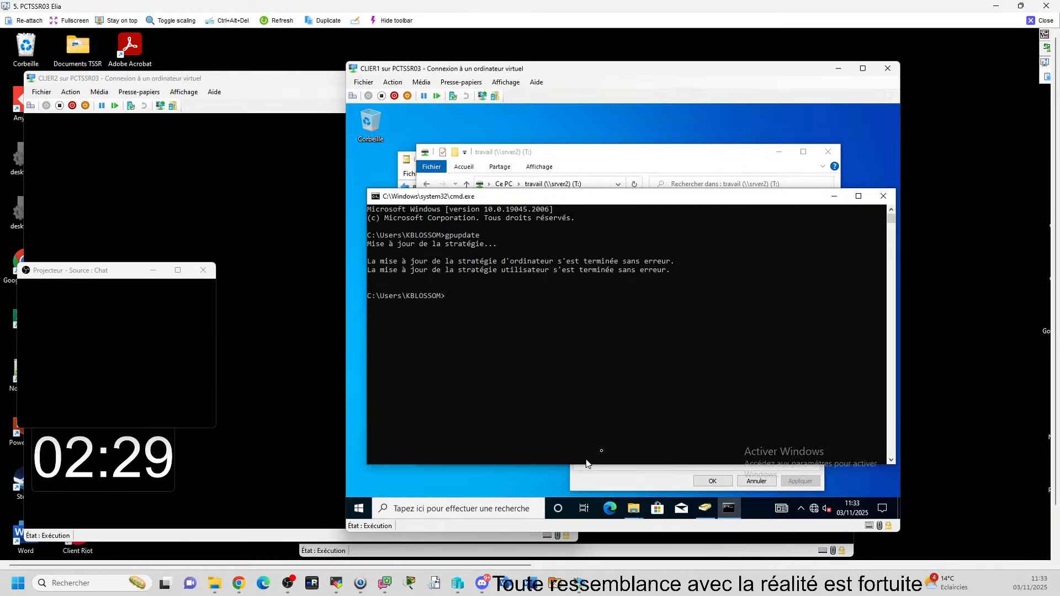
pyautogui.moveTo(550, 560)
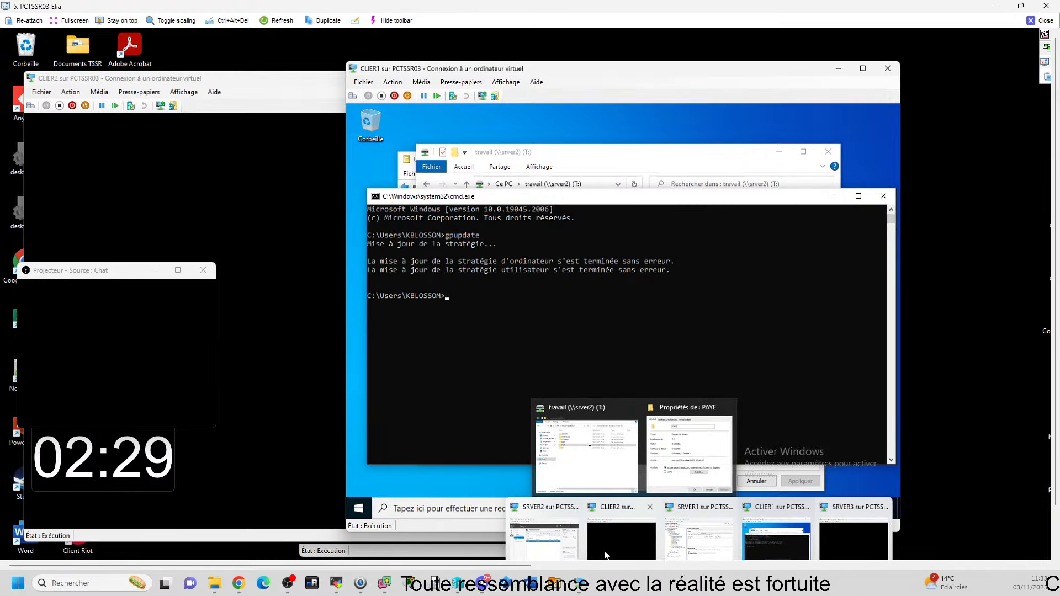
pyautogui.click(699, 536)
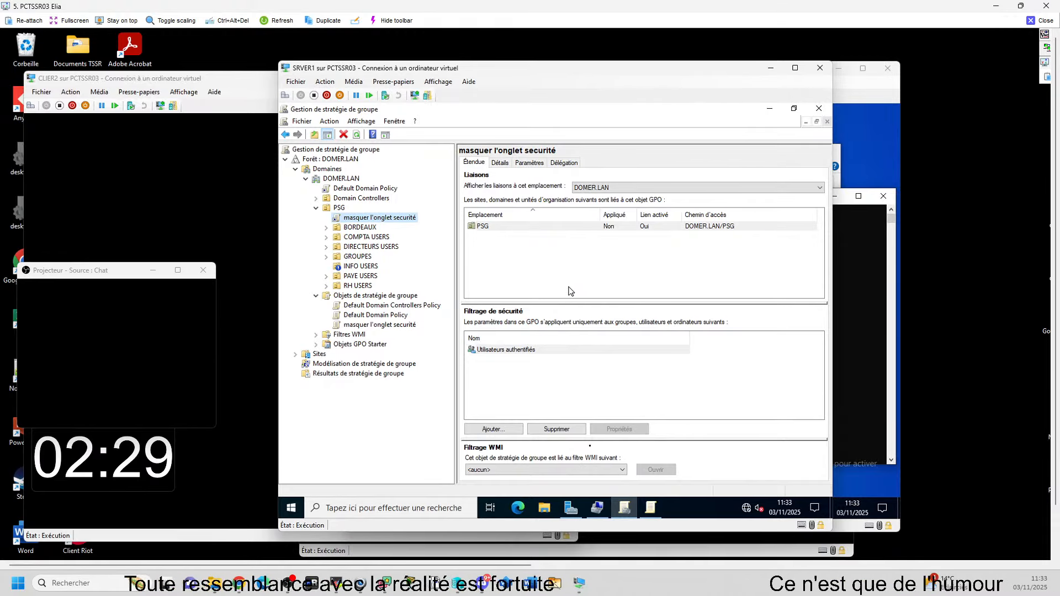
# Step: Refresh PSG's linked GPOs, dismiss the link-edit notice, and view INFO USERS' empty GPO list
pyautogui.press('F5')
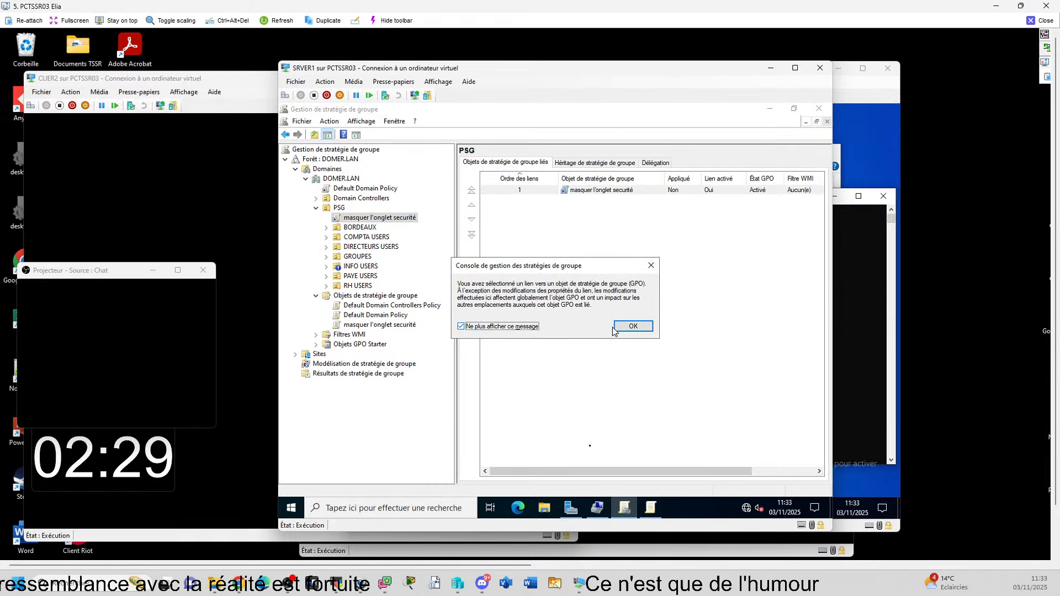
pyautogui.click(633, 327)
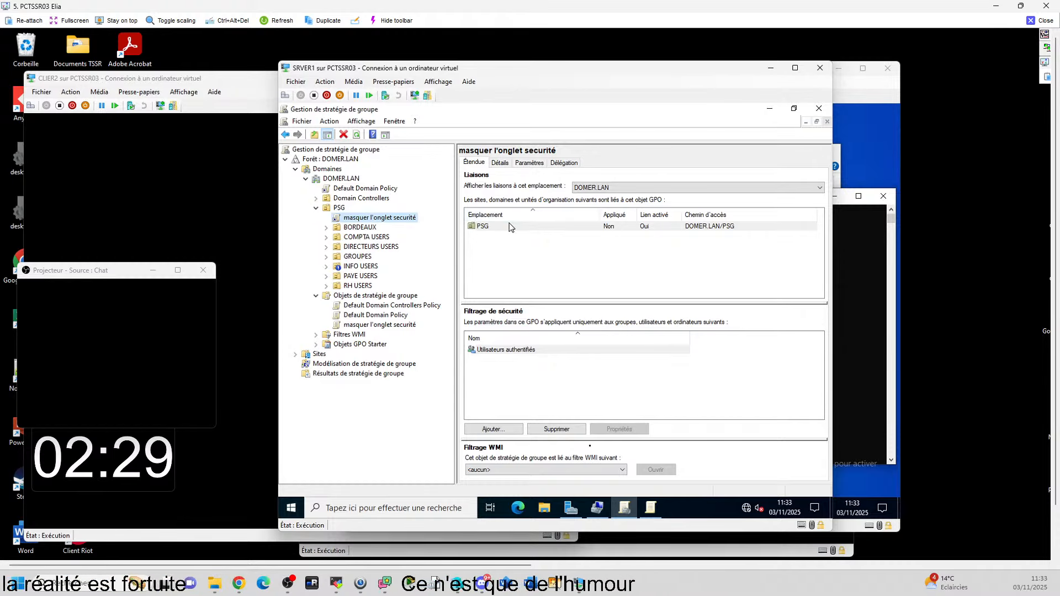
pyautogui.click(370, 269)
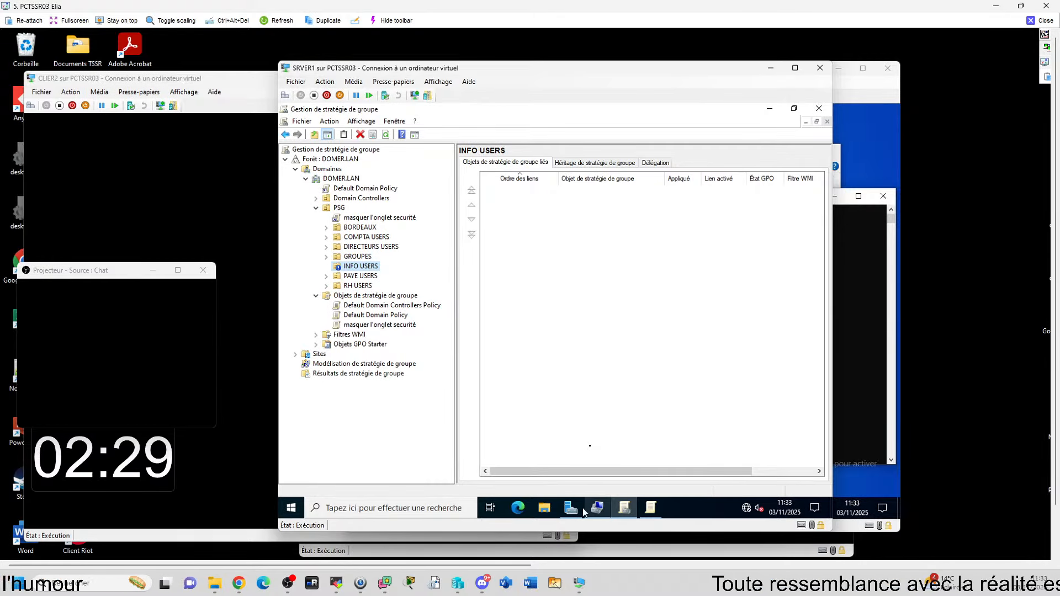
# Step: Close the Computer Management window on SRVER1
pyautogui.moveTo(601, 514)
pyautogui.click(574, 486)
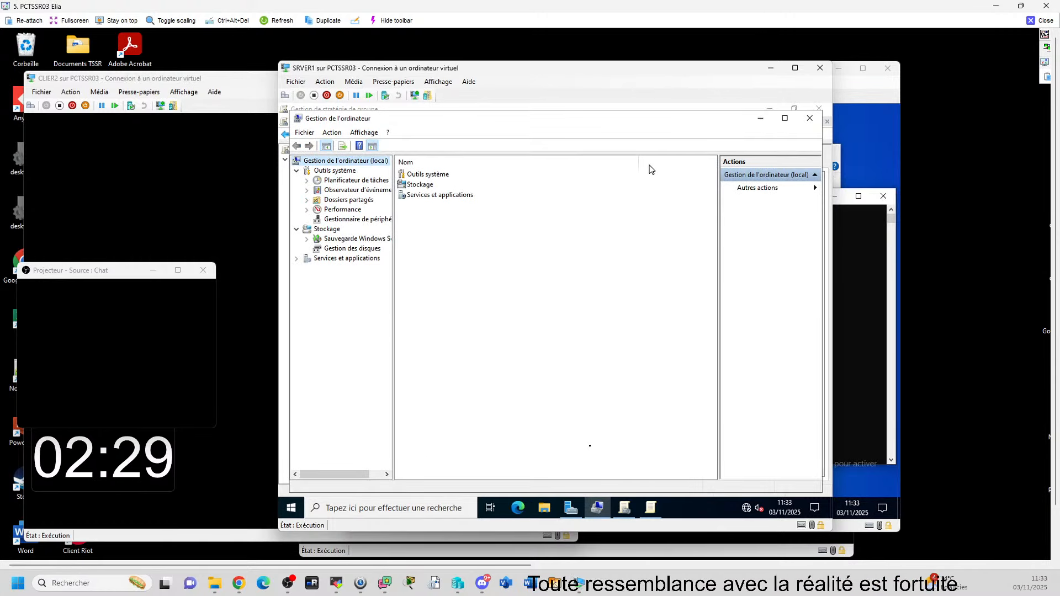
pyautogui.click(808, 119)
# Step: Launch Active Directory Users and Computers from Server Manager's Outils menu
pyautogui.click(574, 515)
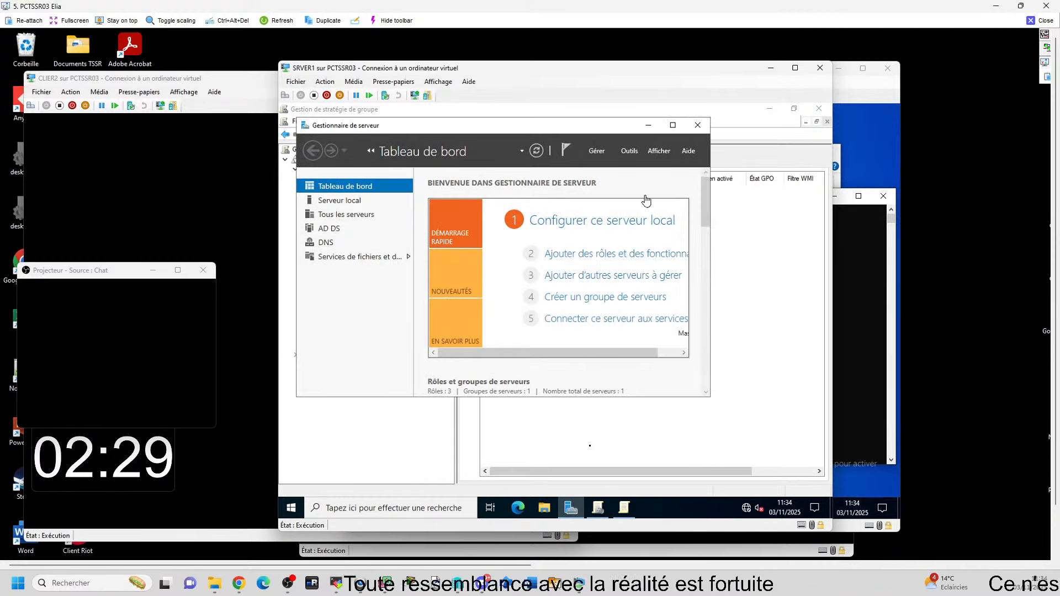
pyautogui.click(631, 152)
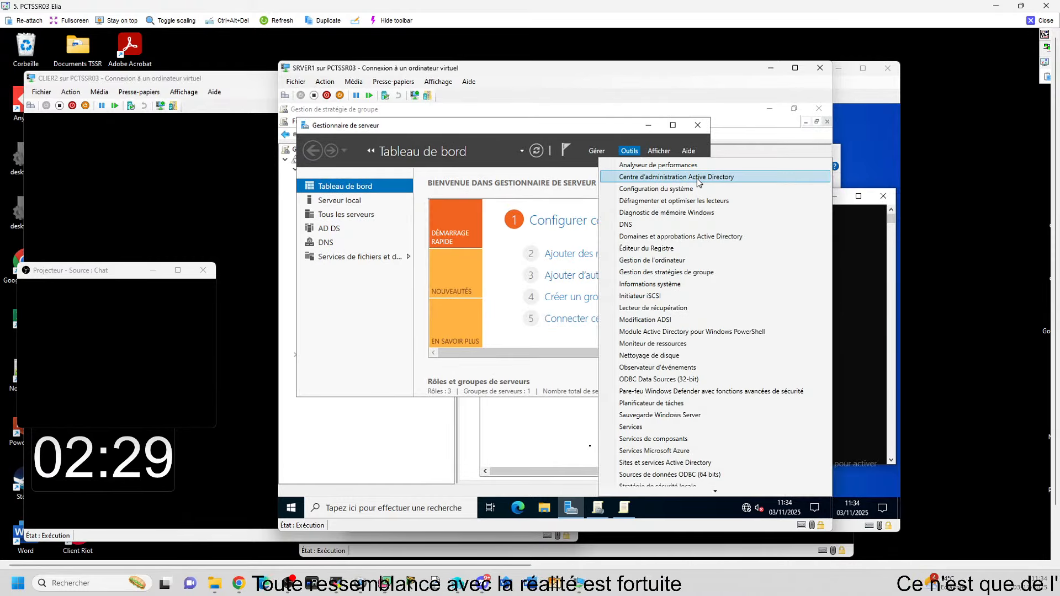
pyautogui.scroll(-3, 673, 454)
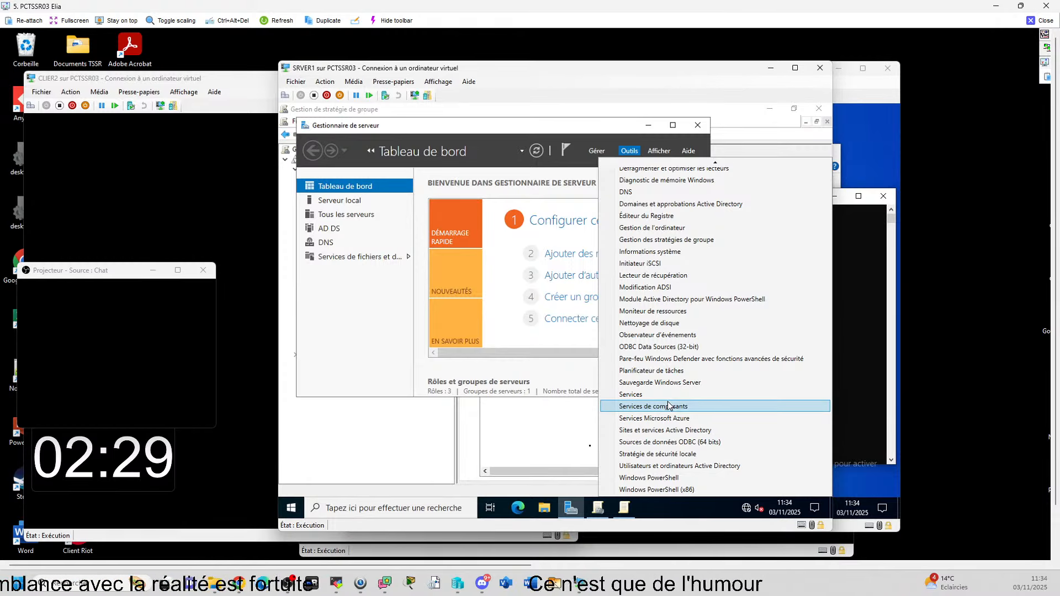
pyautogui.click(696, 467)
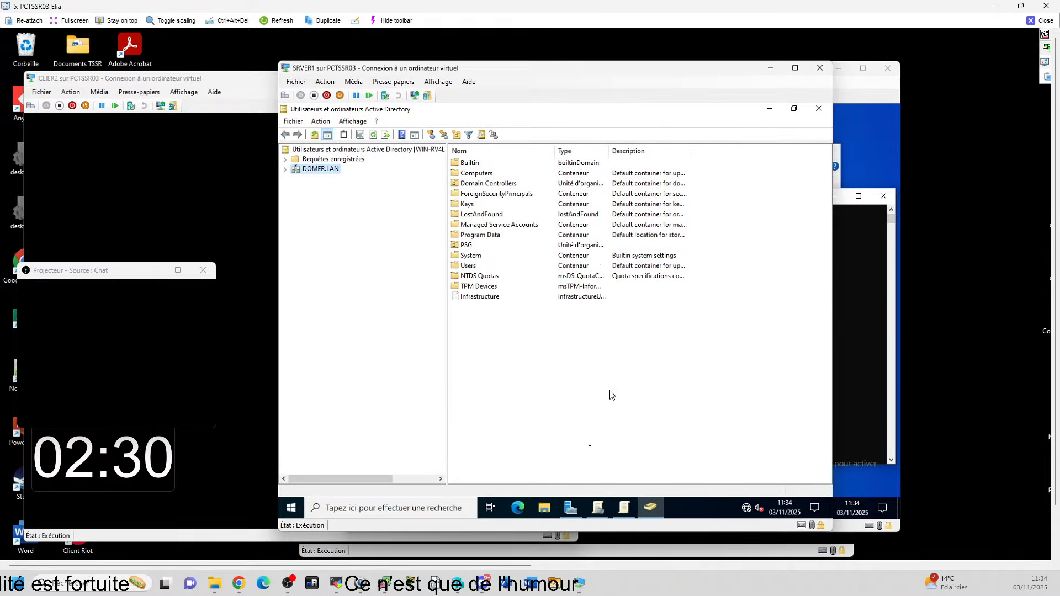
# Step: Expand DOMER.LAN and PSG and list the four director accounts in DIRECTEURS USERS
pyautogui.click(286, 169)
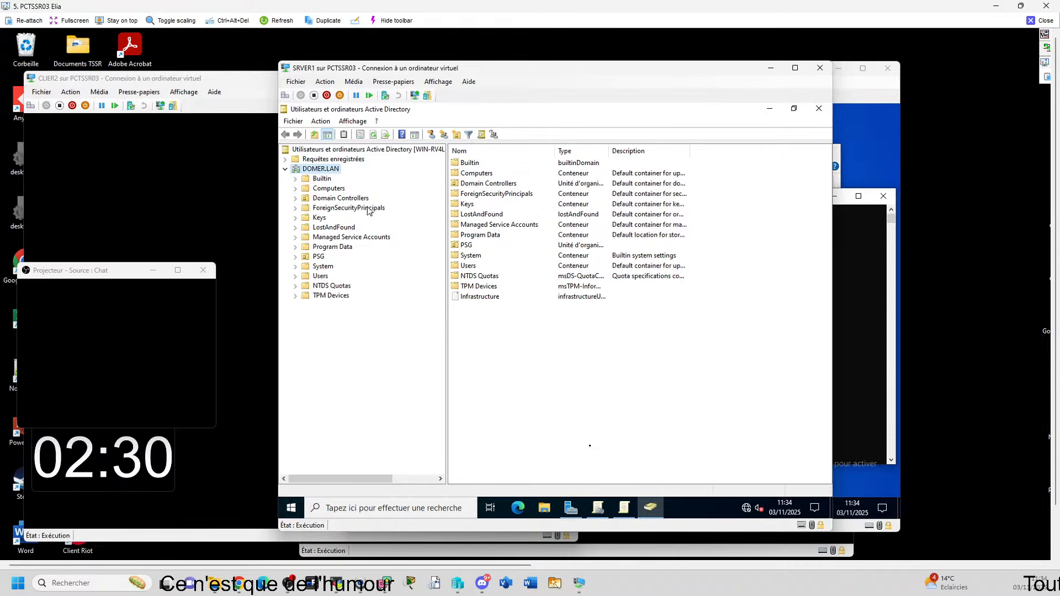
pyautogui.click(296, 258)
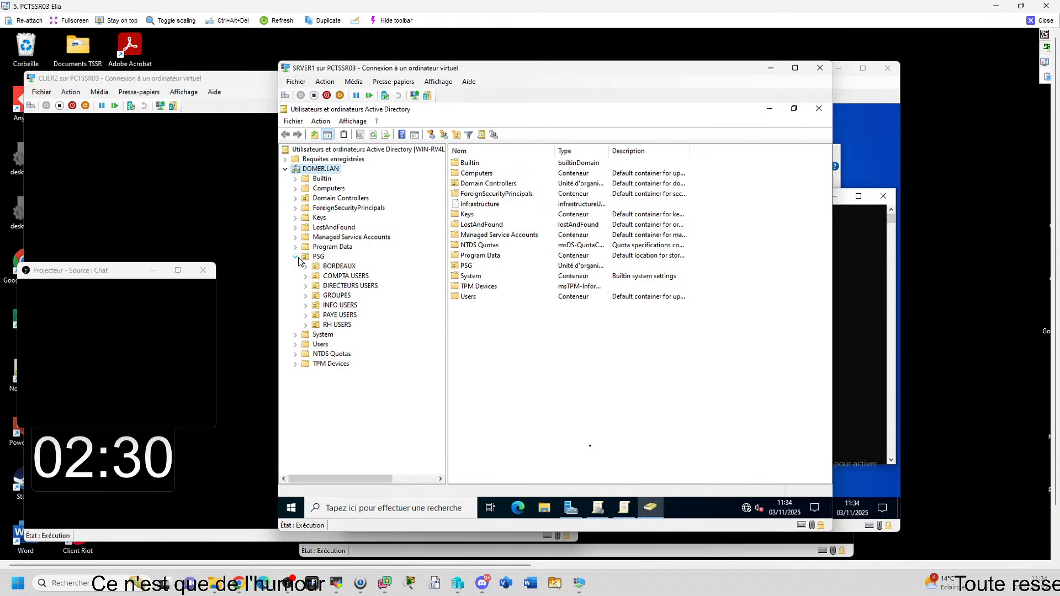
pyautogui.click(346, 307)
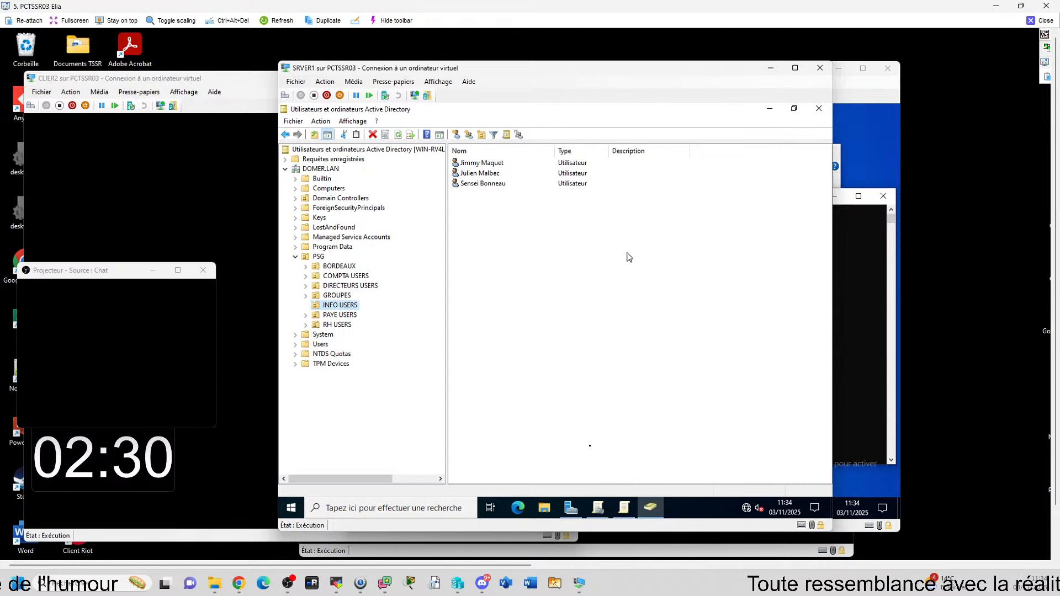
pyautogui.click(362, 287)
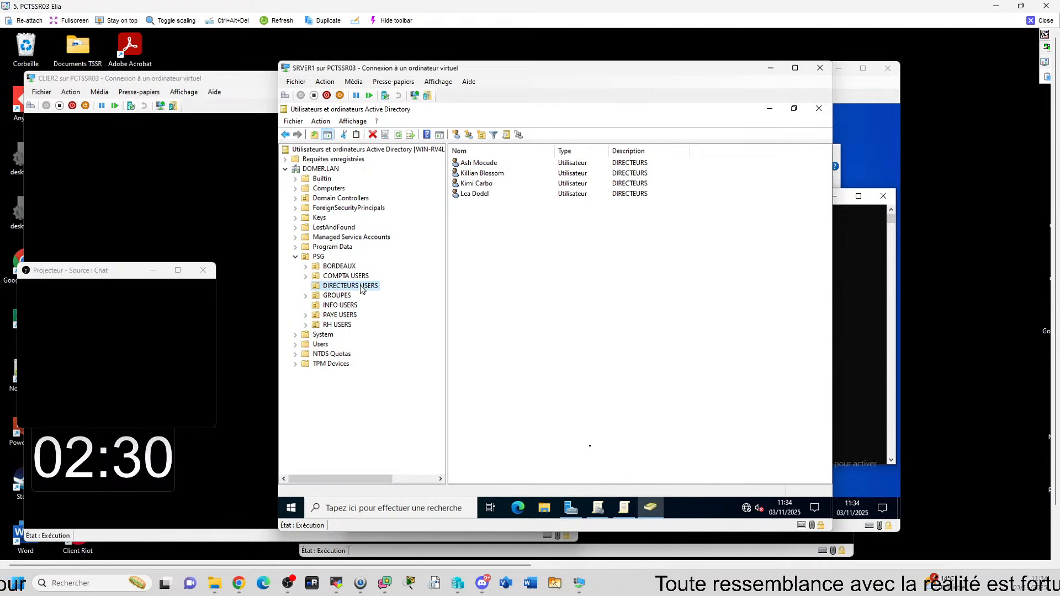
pyautogui.click(503, 174)
pyautogui.rightClick(503, 179)
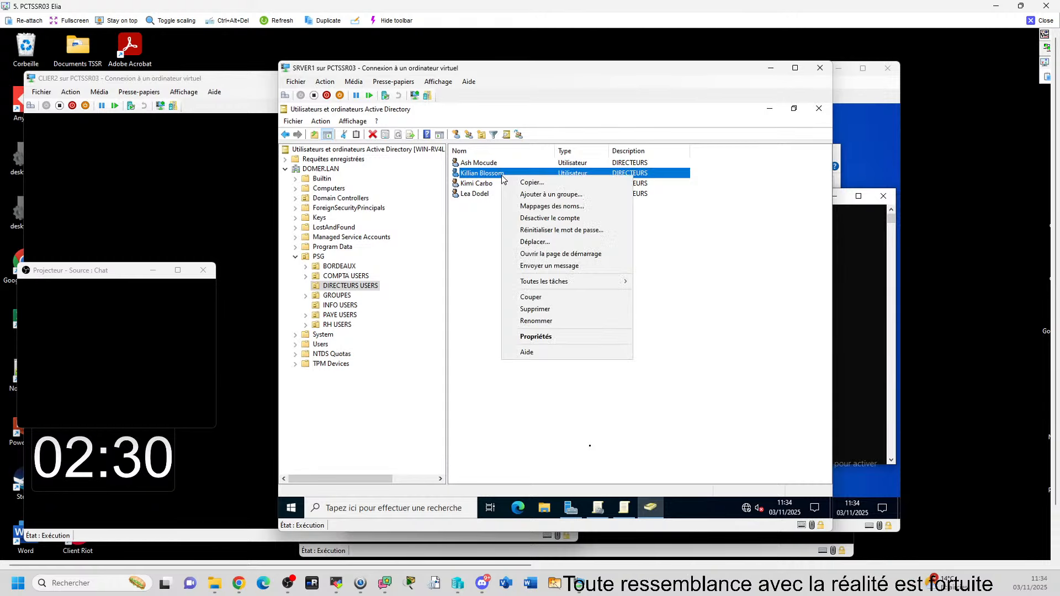
pyautogui.click(664, 217)
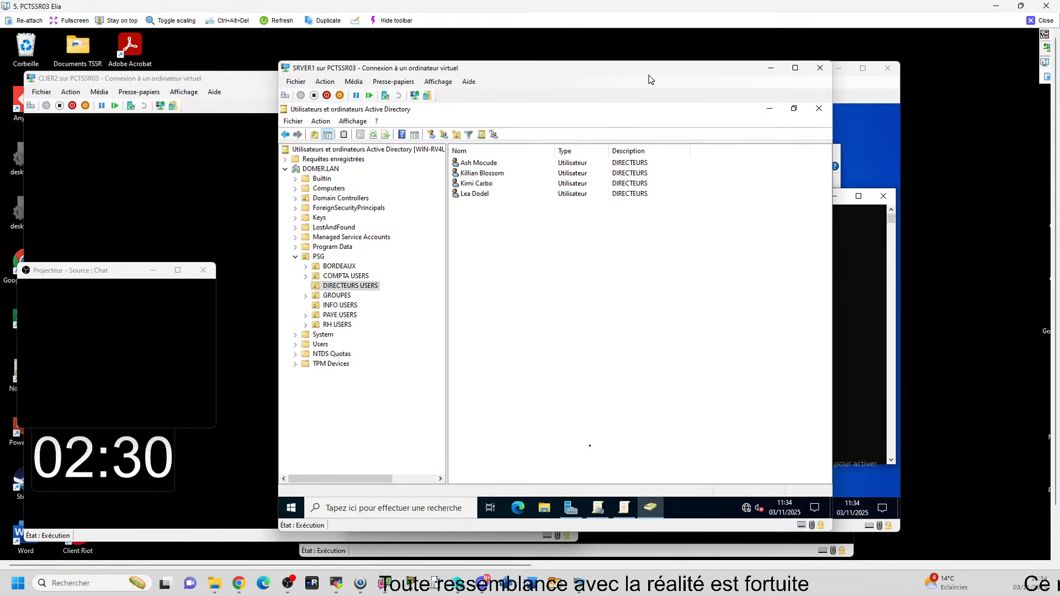
# Step: Reposition the server VM window, minimizing and restoring it to glance at the client
pyautogui.moveTo(765, 74); pyautogui.dragTo(658, 79)
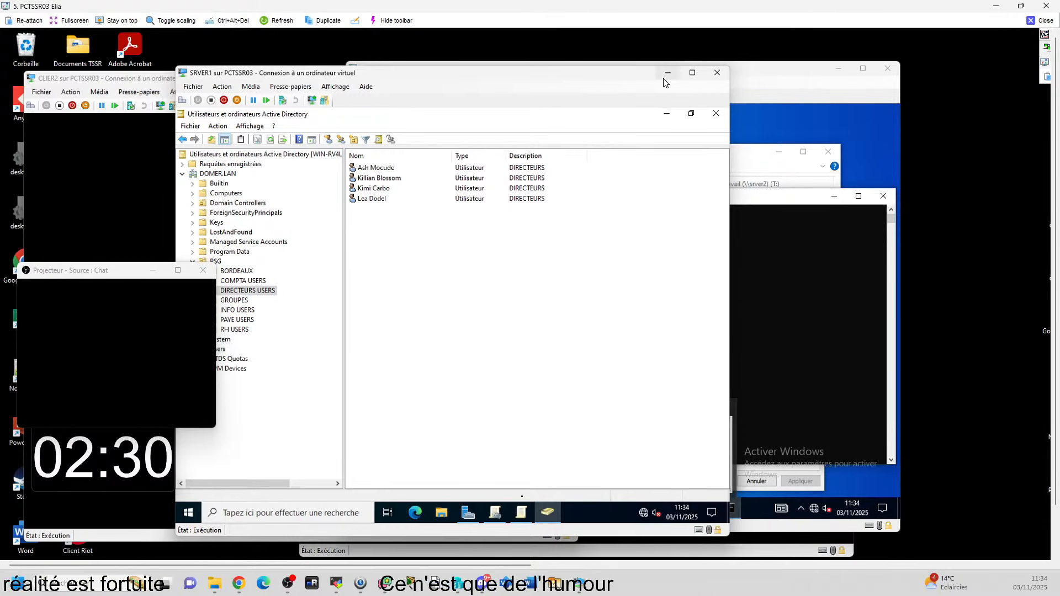
pyautogui.click(666, 75)
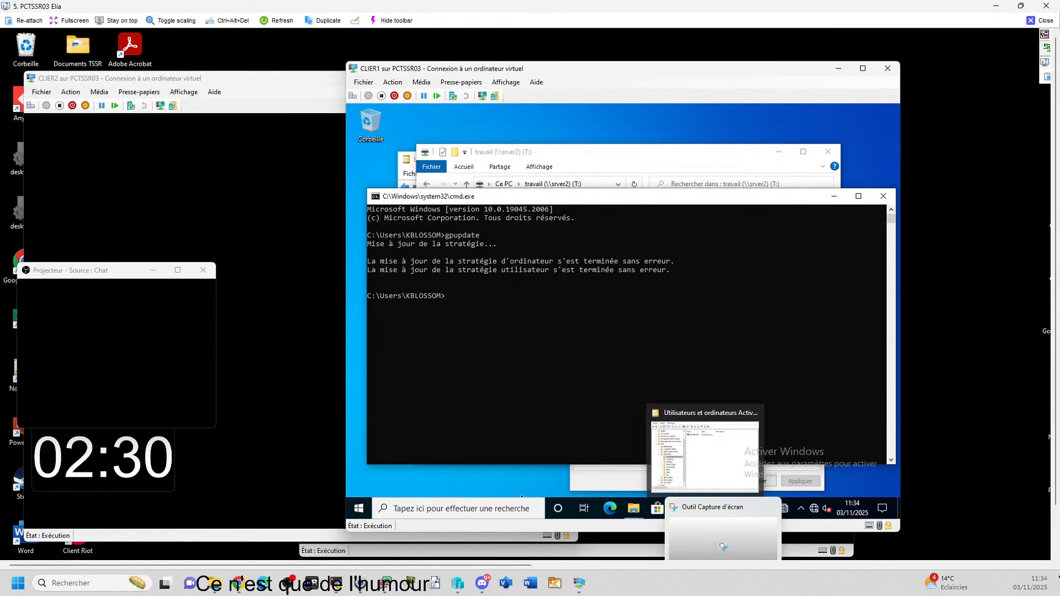
pyautogui.moveTo(630, 548)
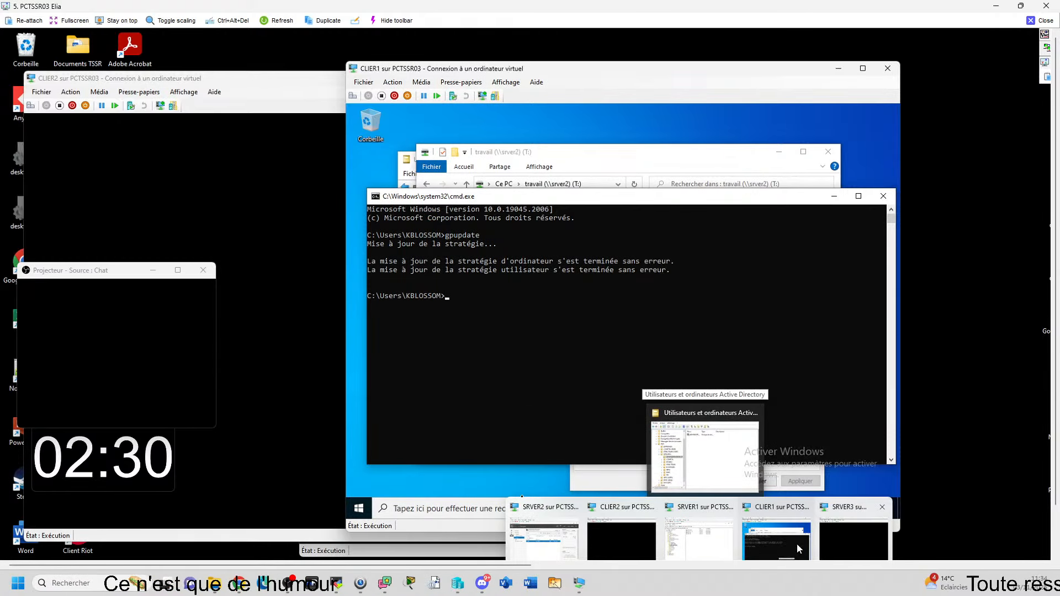
pyautogui.click(698, 539)
pyautogui.moveTo(470, 73); pyautogui.dragTo(559, 89)
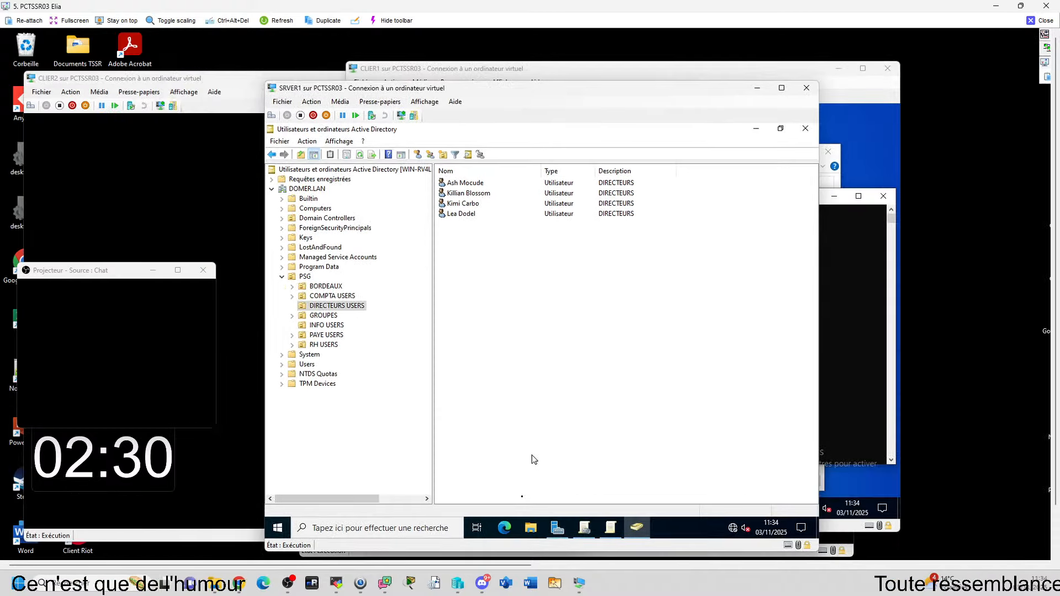
# Step: Check DIRECTEURS USERS in GPMC, then return to the editor showing Supprimer l'onglet Sécurité Activé
pyautogui.click(611, 527)
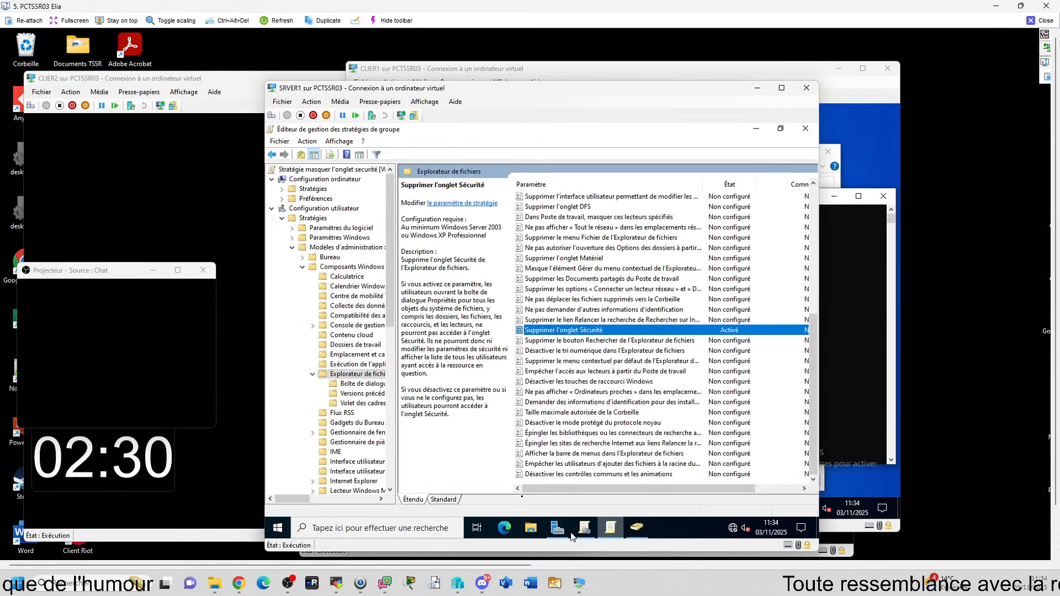
pyautogui.click(584, 527)
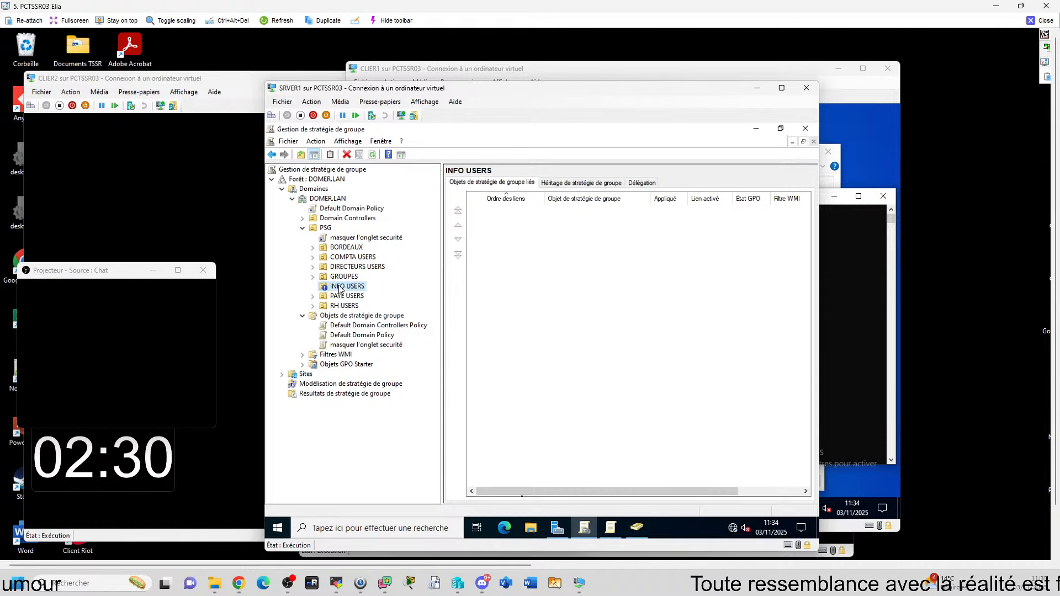
pyautogui.rightClick(374, 267)
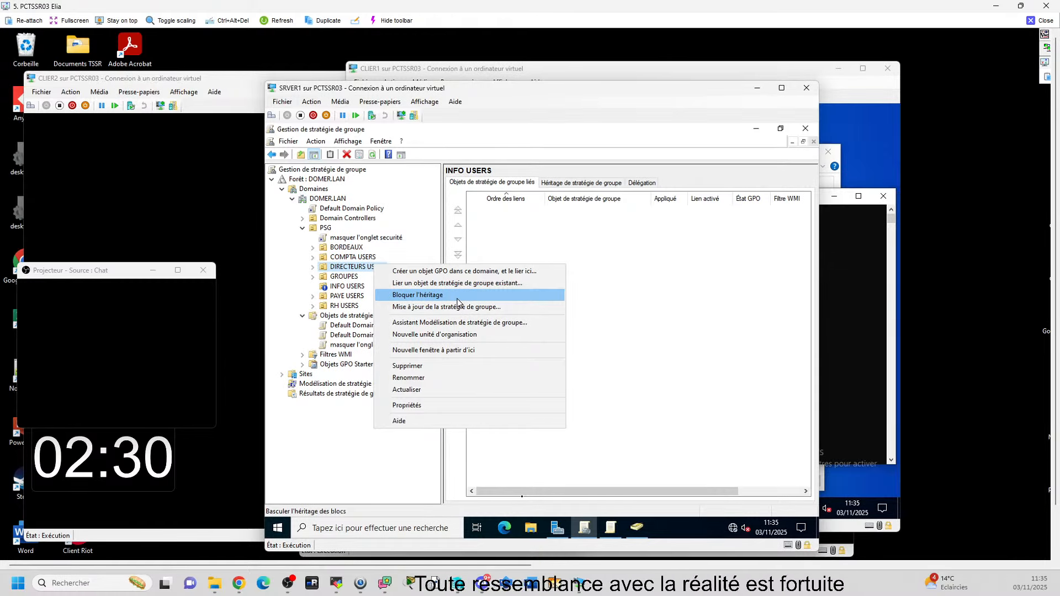
pyautogui.click(756, 127)
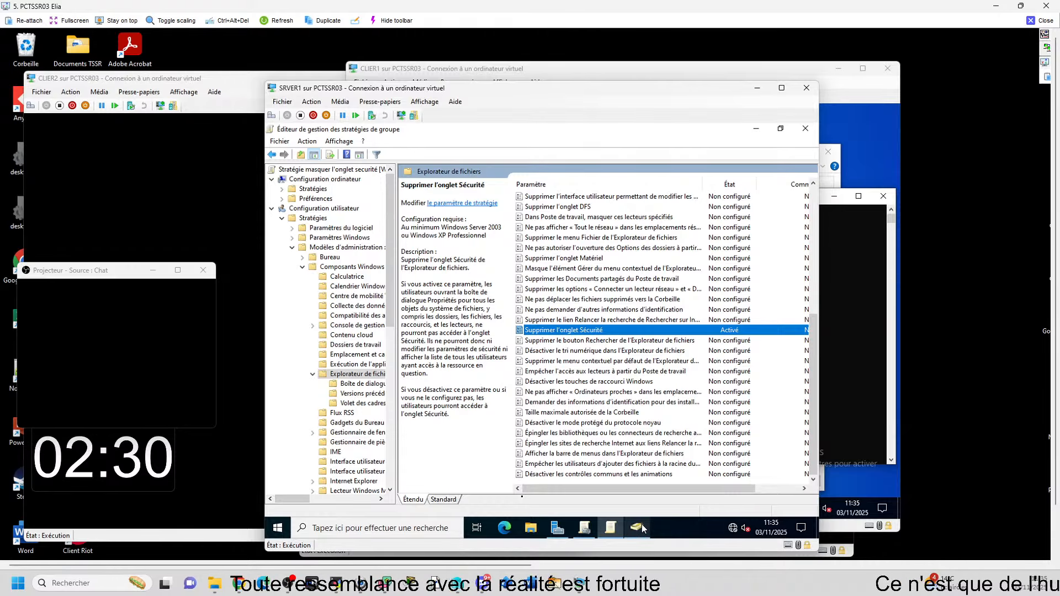
pyautogui.moveTo(615, 529)
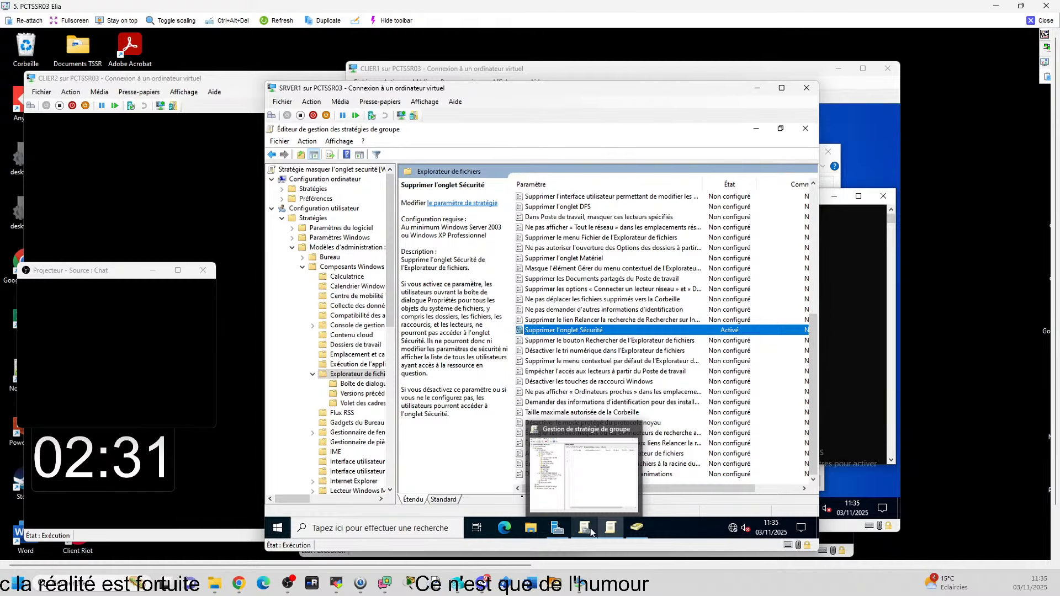
# Step: On the client, switch user and pick another domain user at the sign-in screen
pyautogui.click(757, 87)
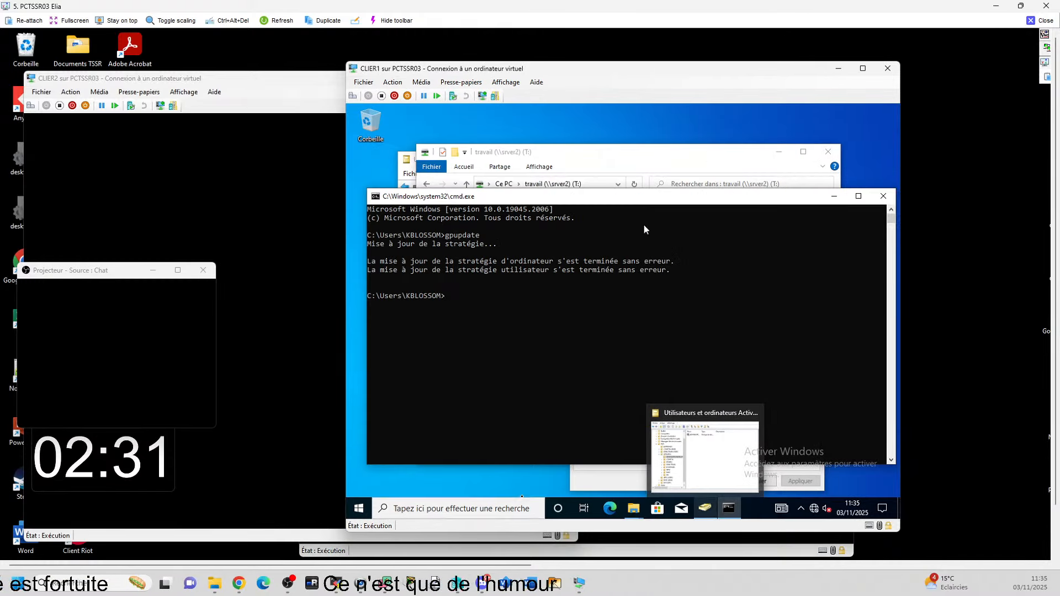
pyautogui.click(358, 508)
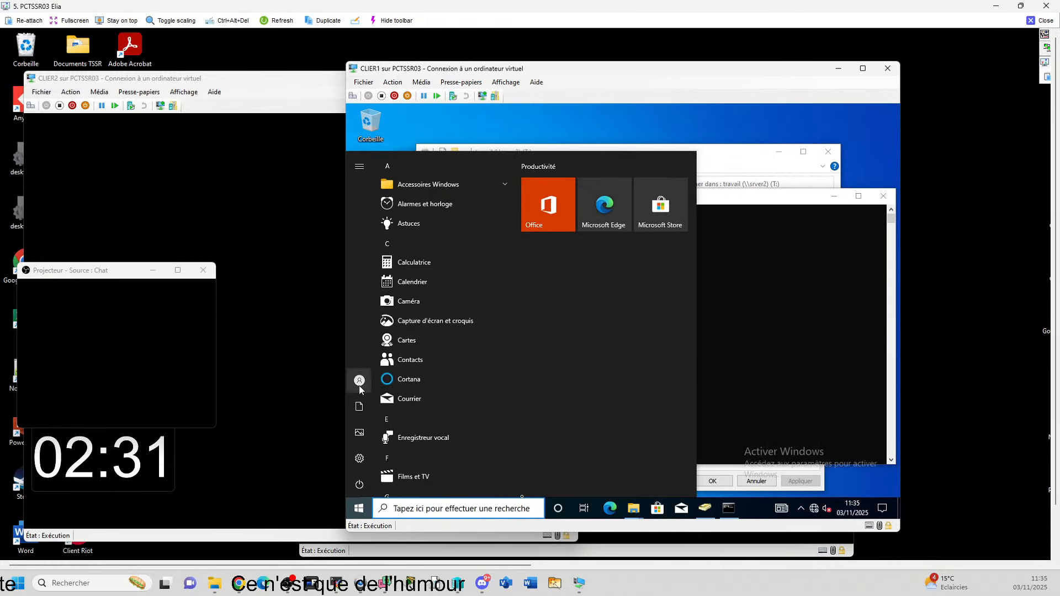
pyautogui.click(359, 384)
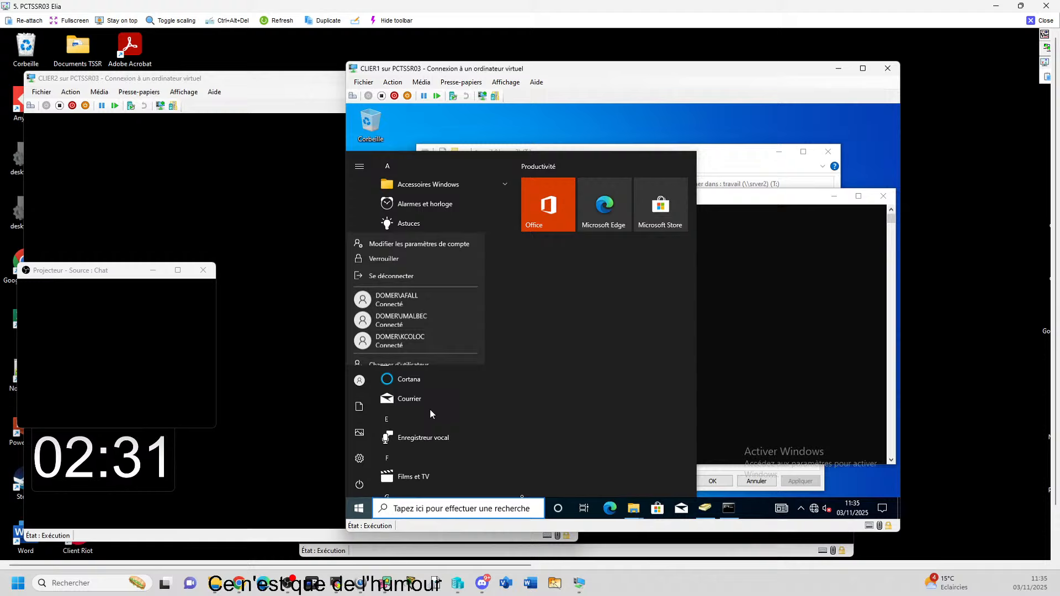
pyautogui.click(419, 355)
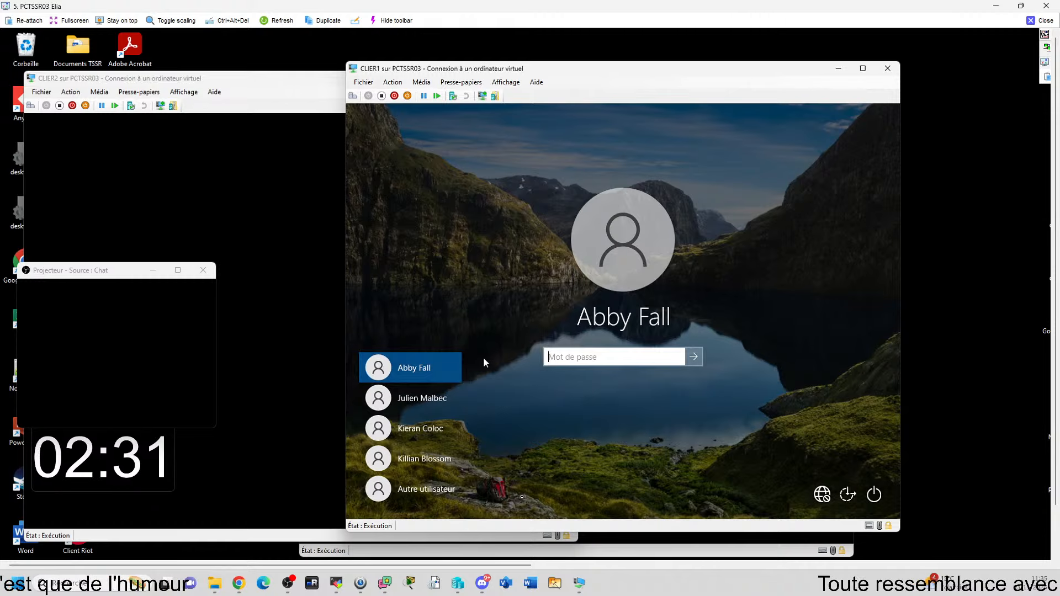
pyautogui.click(432, 400)
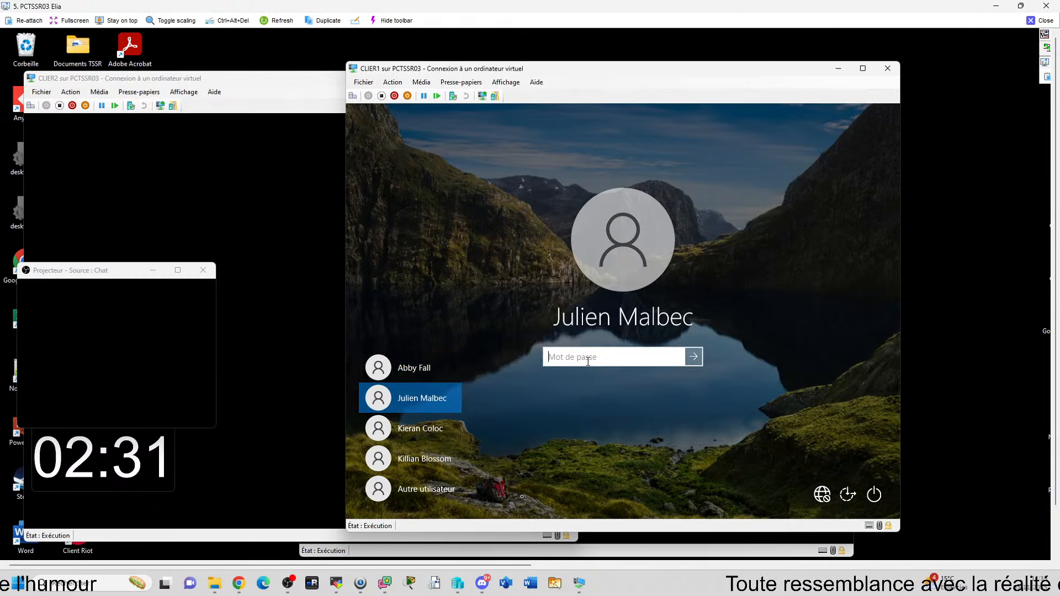
# Step: Enter that user's password, retrying after the incorrect-password error, to reach the desktop
pyautogui.write('Pa')
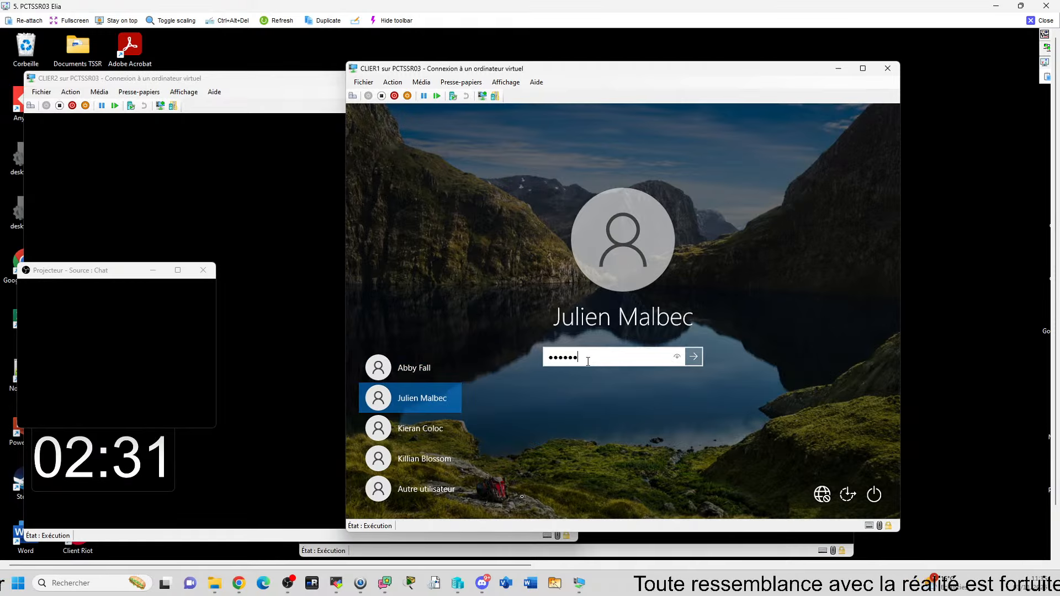
pyautogui.press('Return')
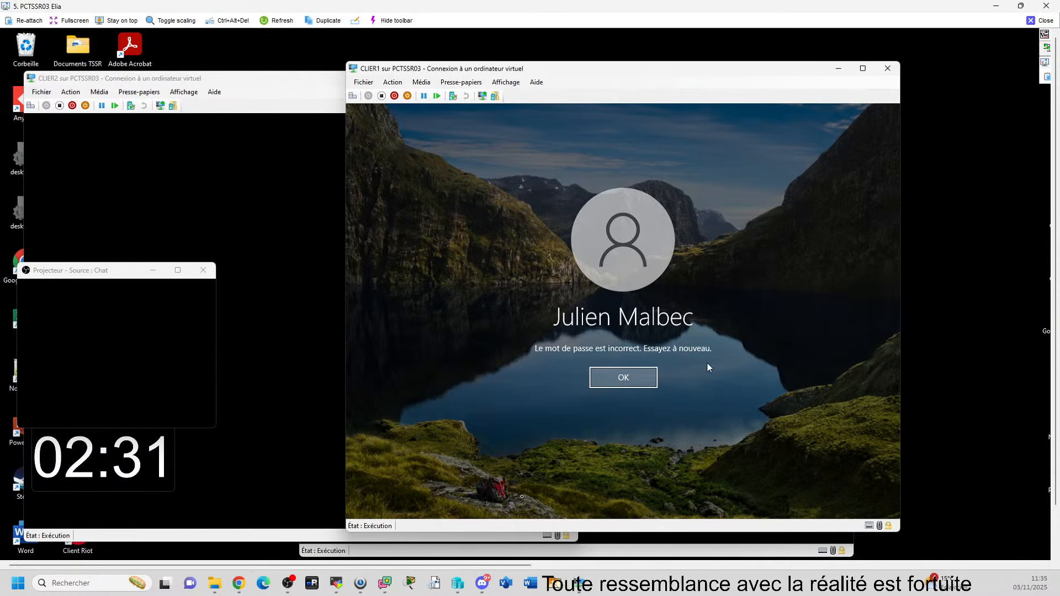
pyautogui.click(611, 379)
pyautogui.write('•••••••')
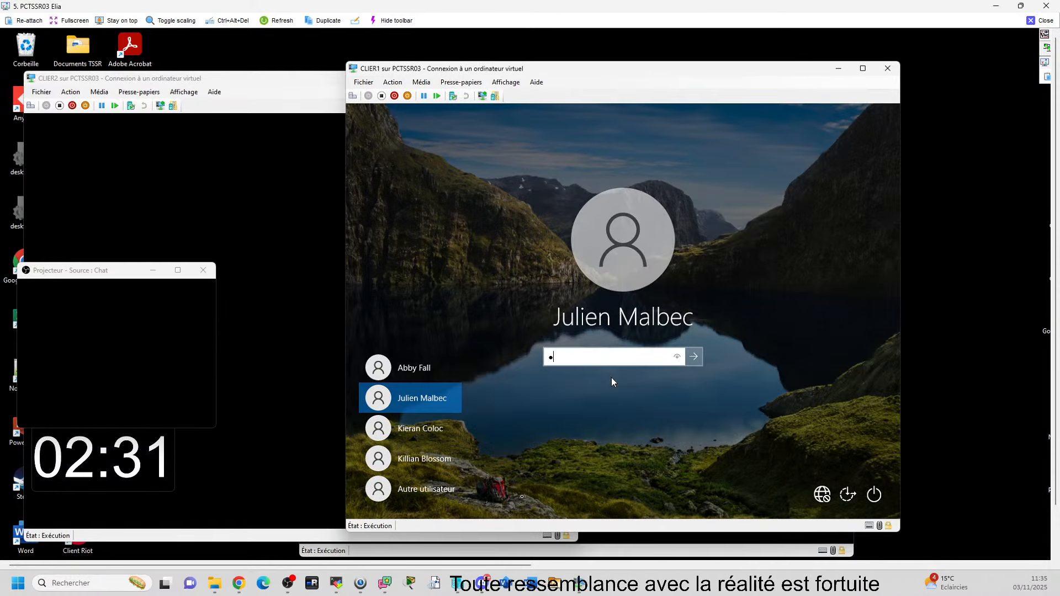
pyautogui.press('Return')
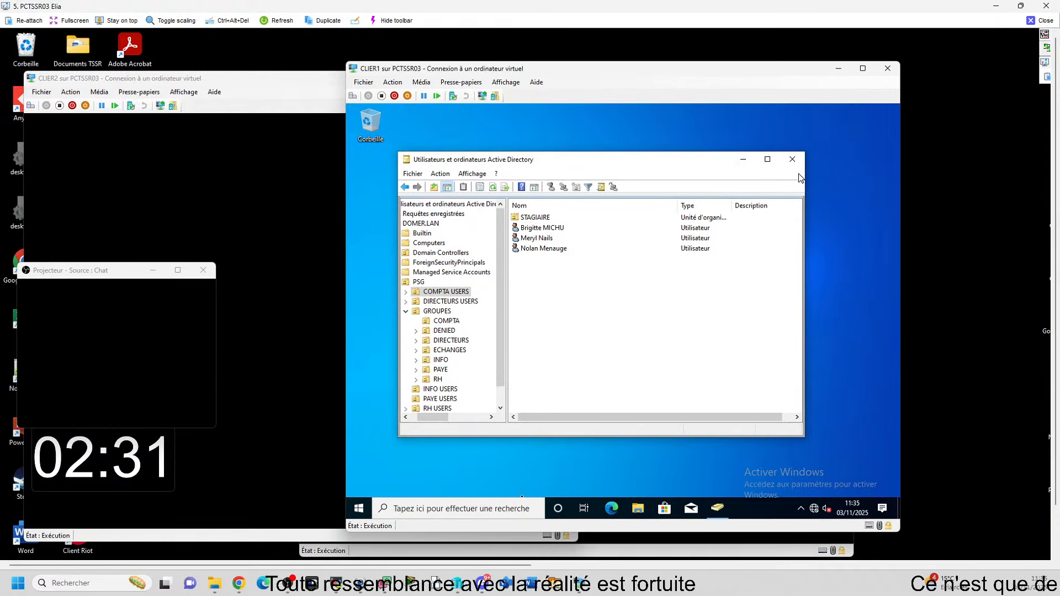
# Step: Open File Explorer and then the \\srver2\travail share through the Run box
pyautogui.press('super+e')
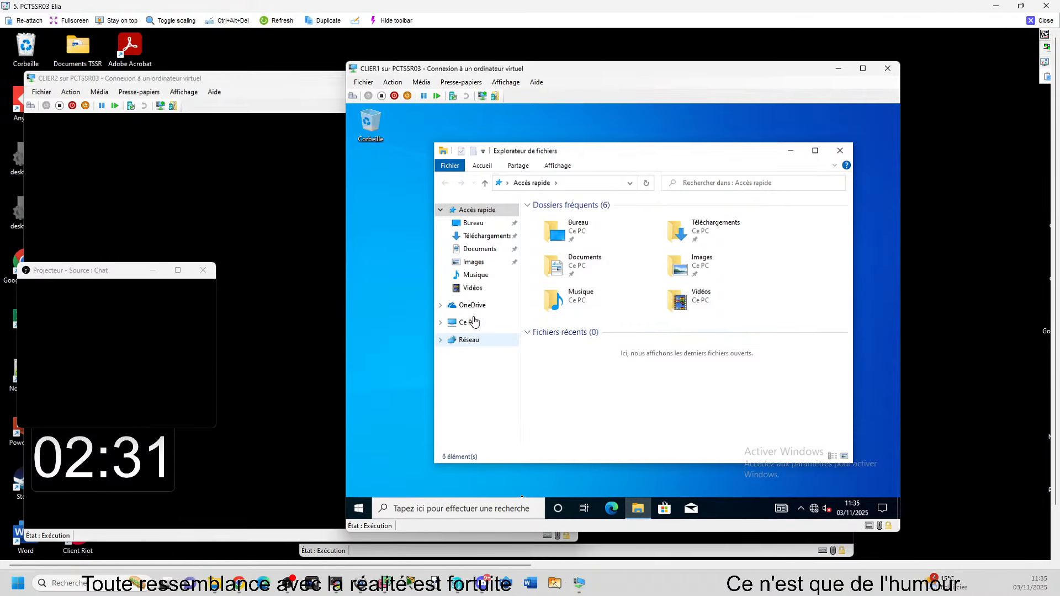
pyautogui.click(469, 323)
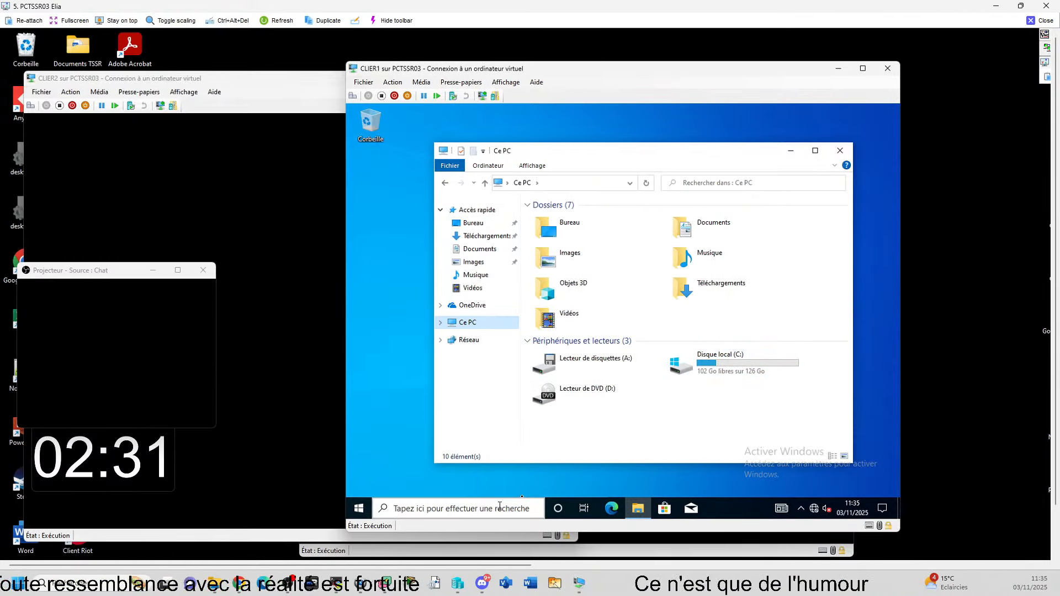
pyautogui.press('super+s')
pyautogui.press('Escape')
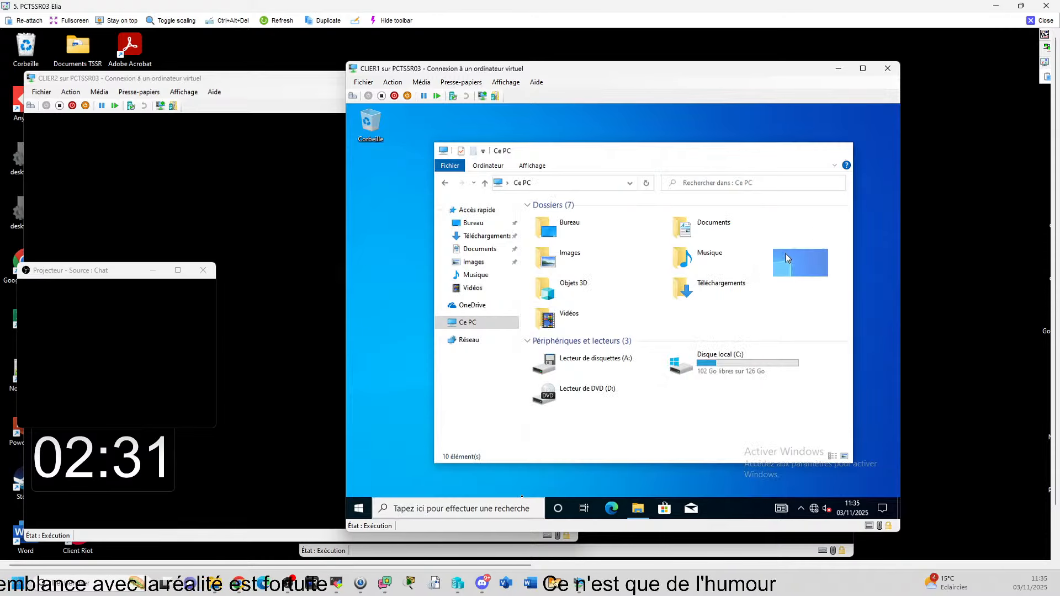
pyautogui.hotkey('alt', 'F4')
pyautogui.press('super+r')
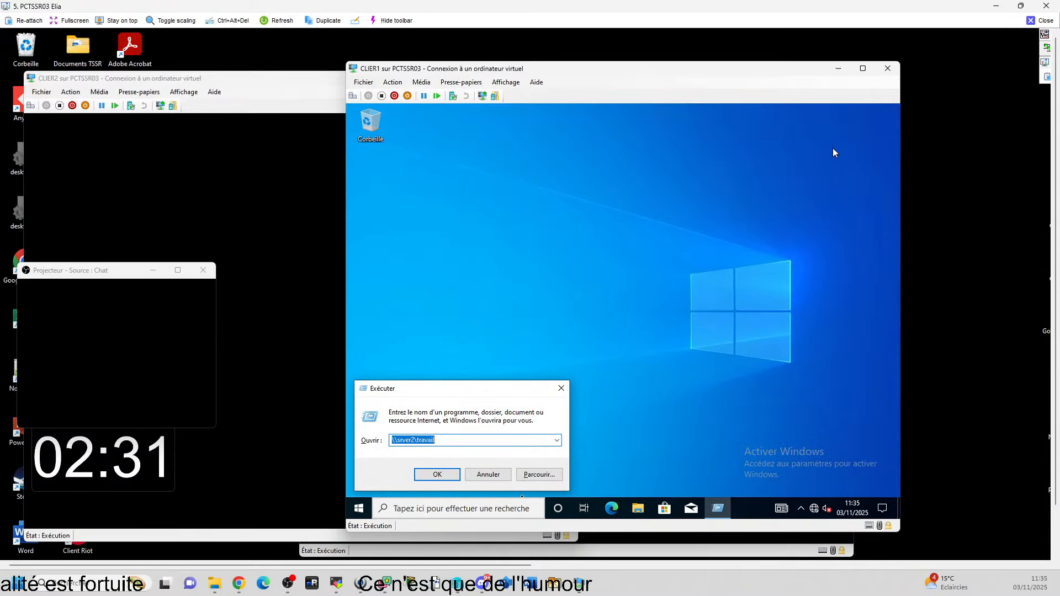
pyautogui.press('Return')
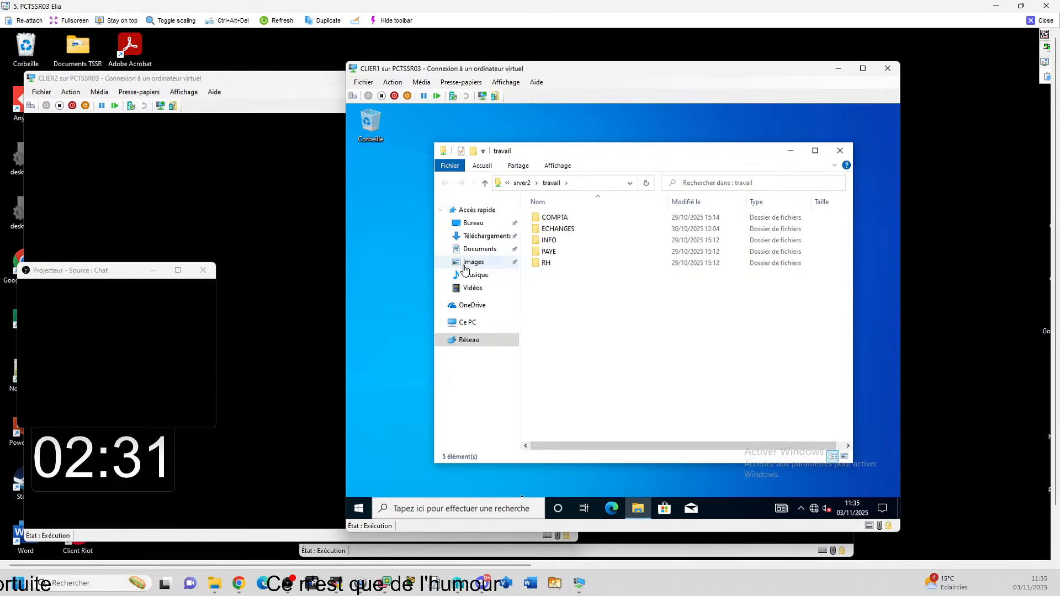
# Step: Open the ECHANGES folder's properties and confirm no Sécurité tab is listed
pyautogui.rightClick(587, 228)
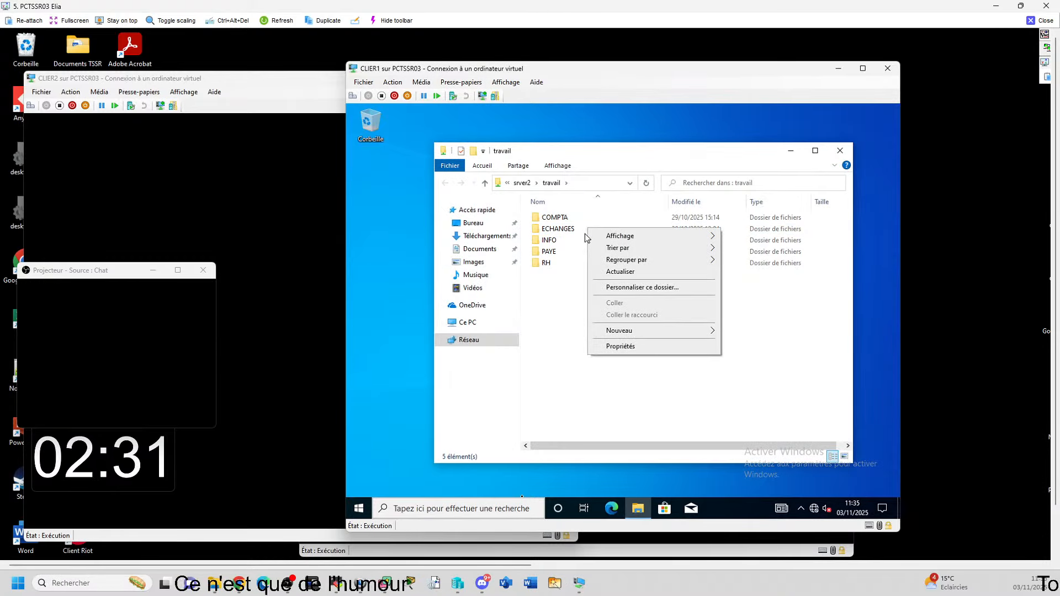
pyautogui.click(564, 229)
pyautogui.doubleClick(564, 229)
pyautogui.rightClick(564, 229)
pyautogui.click(514, 228)
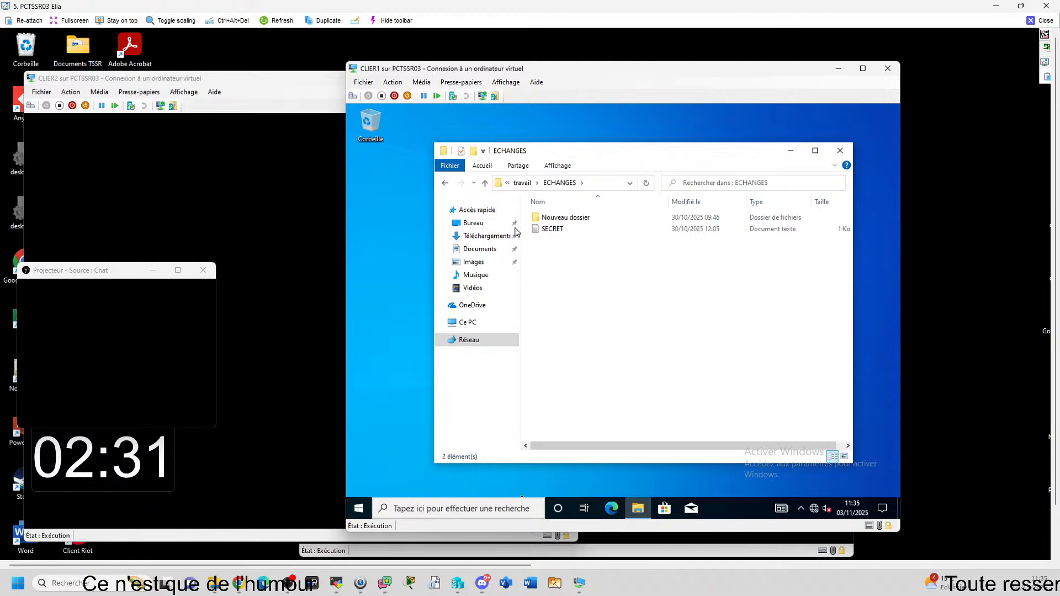
pyautogui.click(443, 184)
pyautogui.rightClick(536, 228)
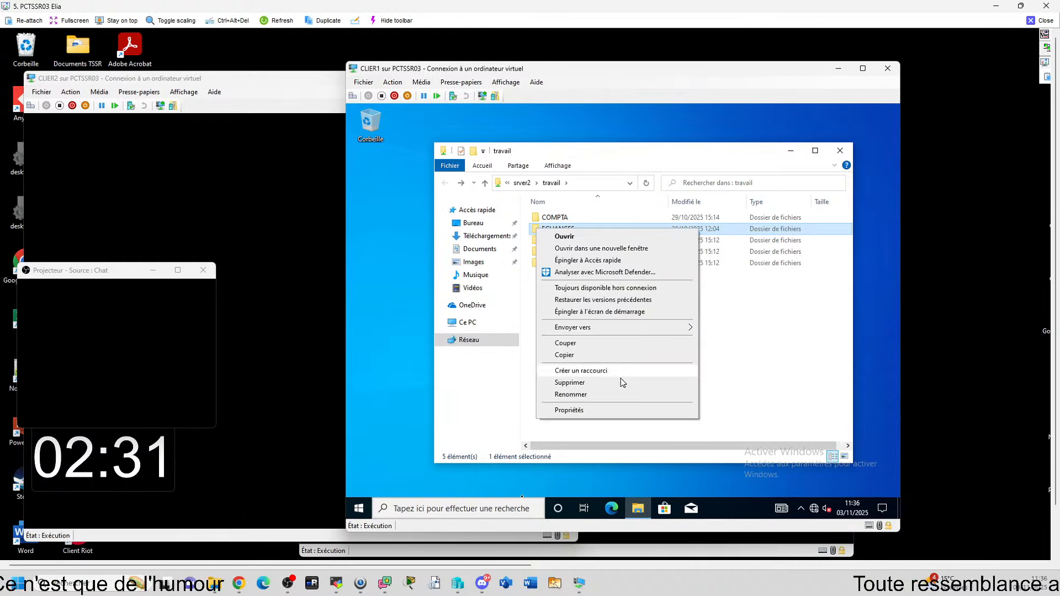
pyautogui.click(569, 411)
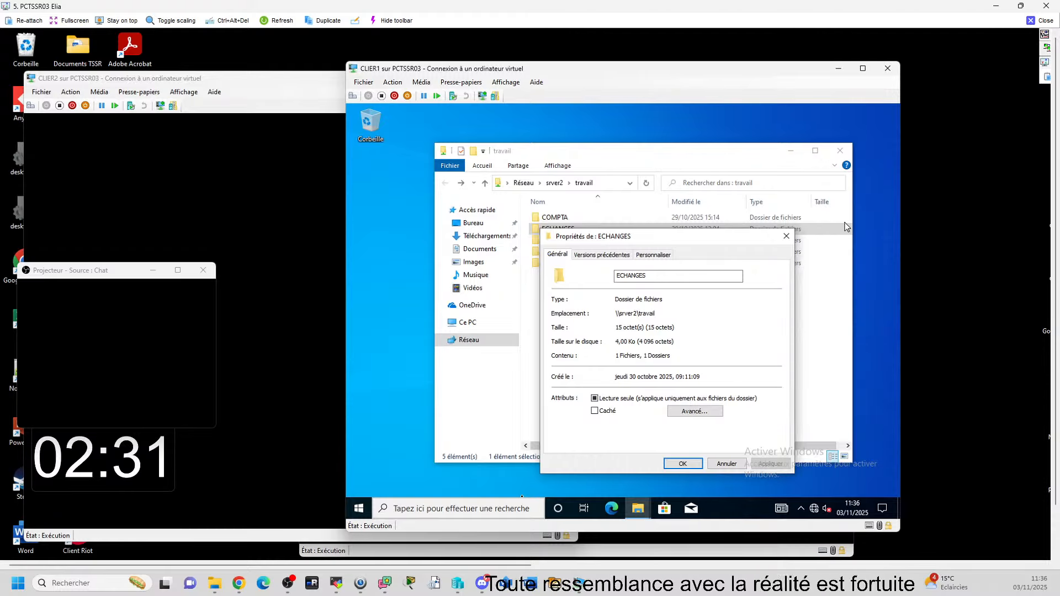
pyautogui.click(359, 509)
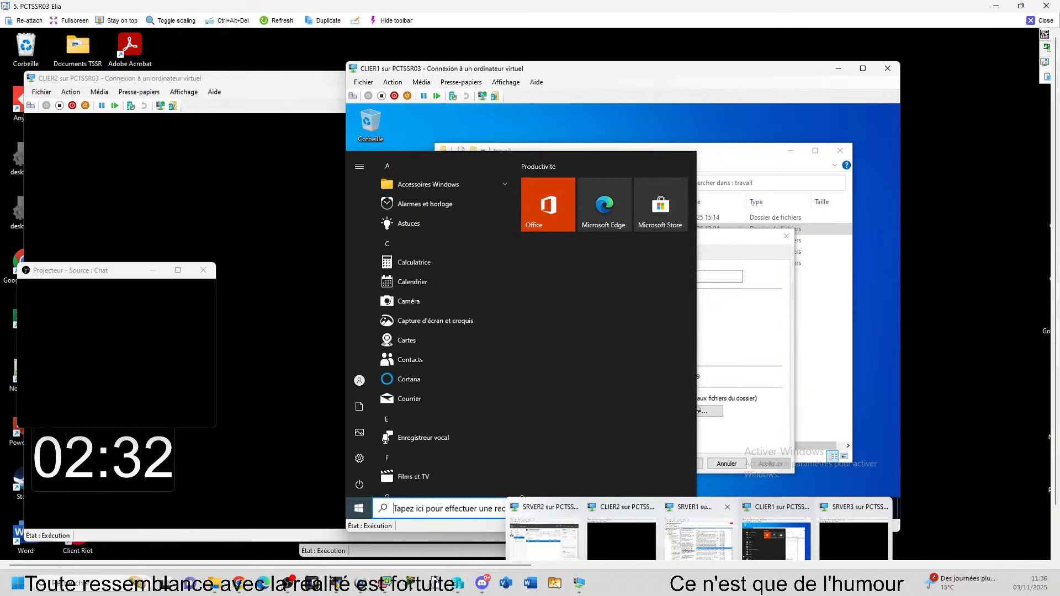
# Step: On SRVER1, select INFO USERS in ADUC and GPMC, then minimize the server
pyautogui.click(688, 544)
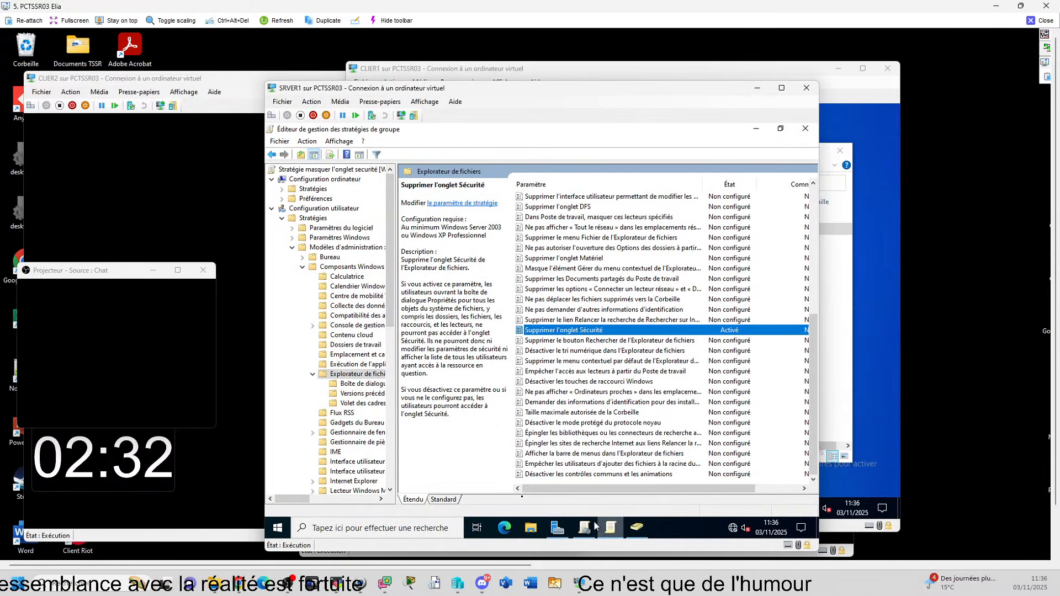
pyautogui.click(642, 527)
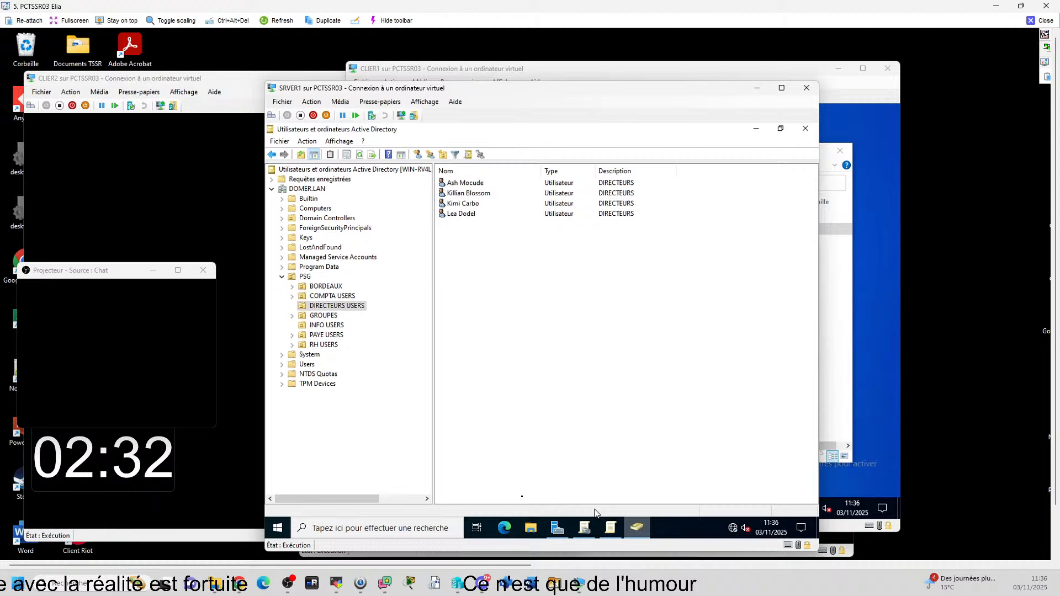
pyautogui.click(327, 326)
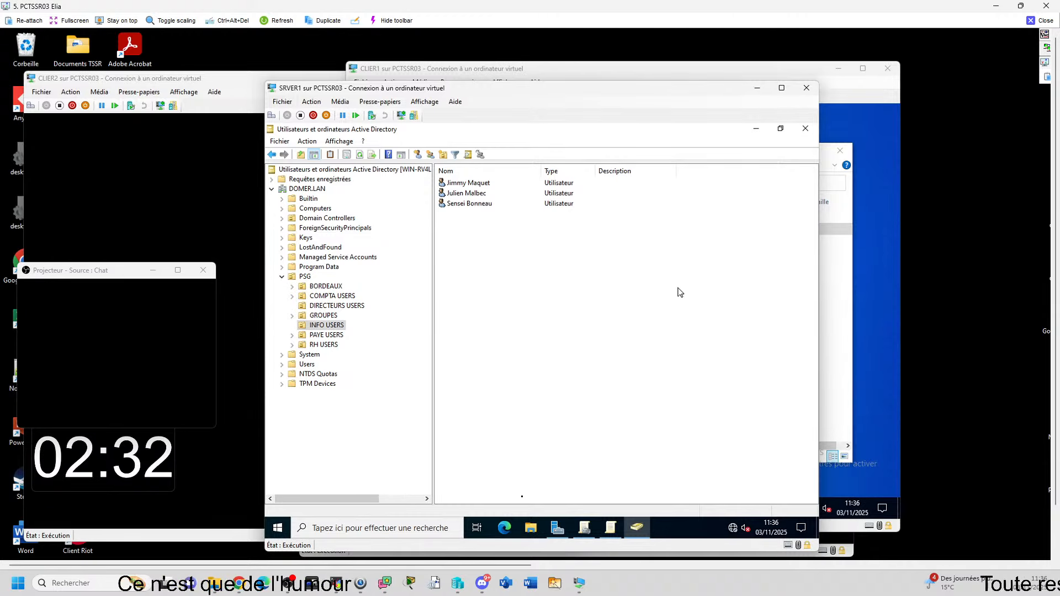
pyautogui.moveTo(611, 526)
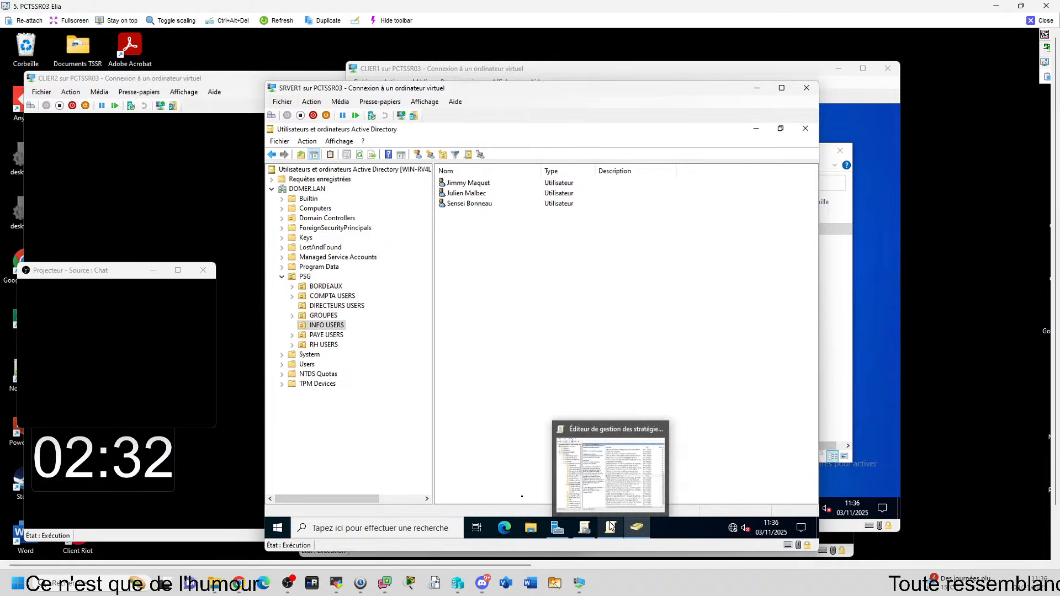
pyautogui.click(581, 528)
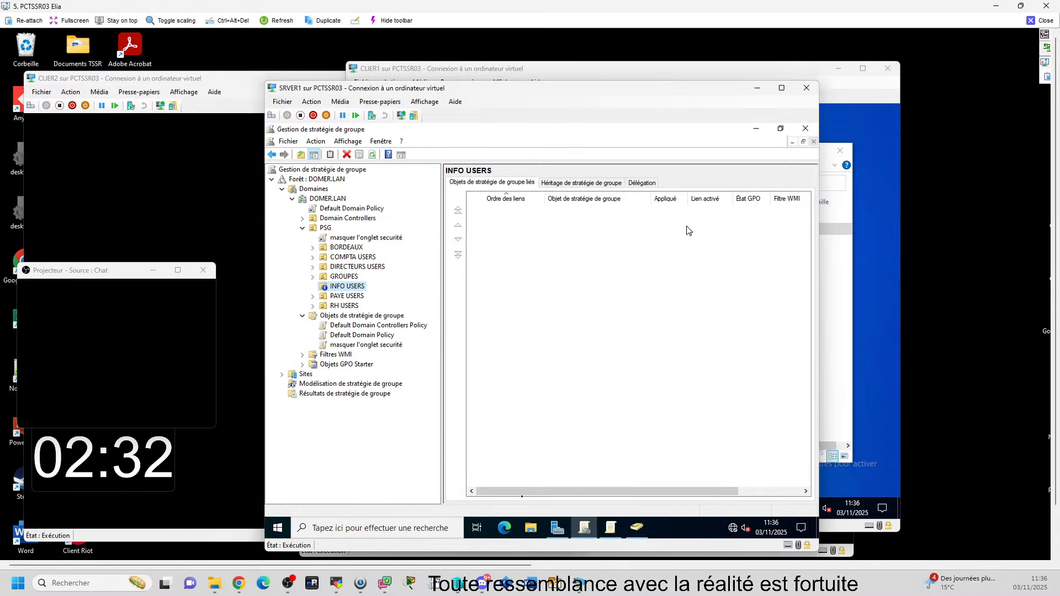
pyautogui.click(762, 90)
# Step: Close the ECHANGES properties on the client and launch cmd from the Run box
pyautogui.click(741, 480)
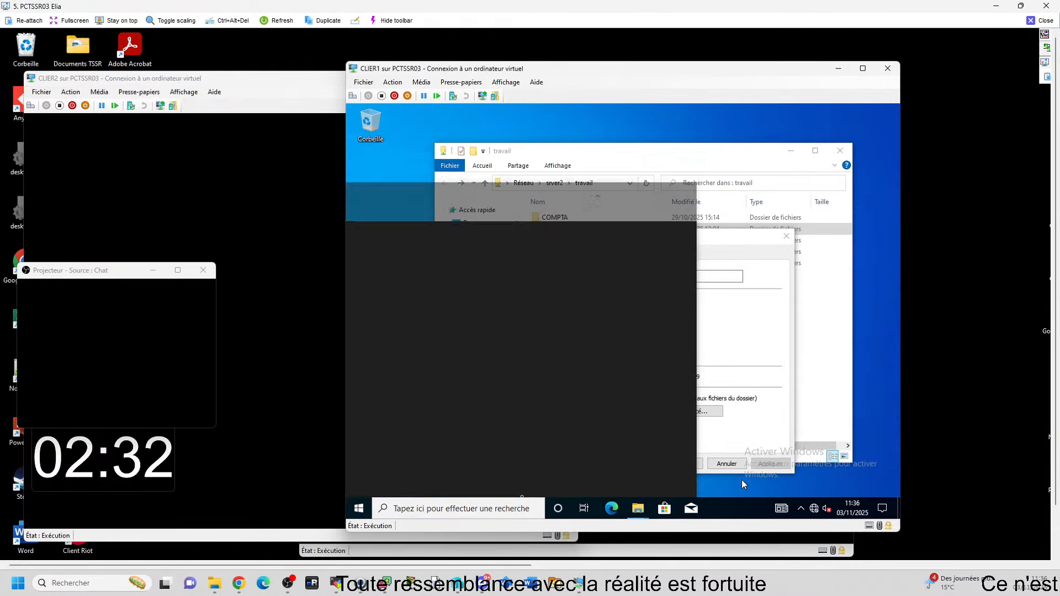
pyautogui.click(515, 508)
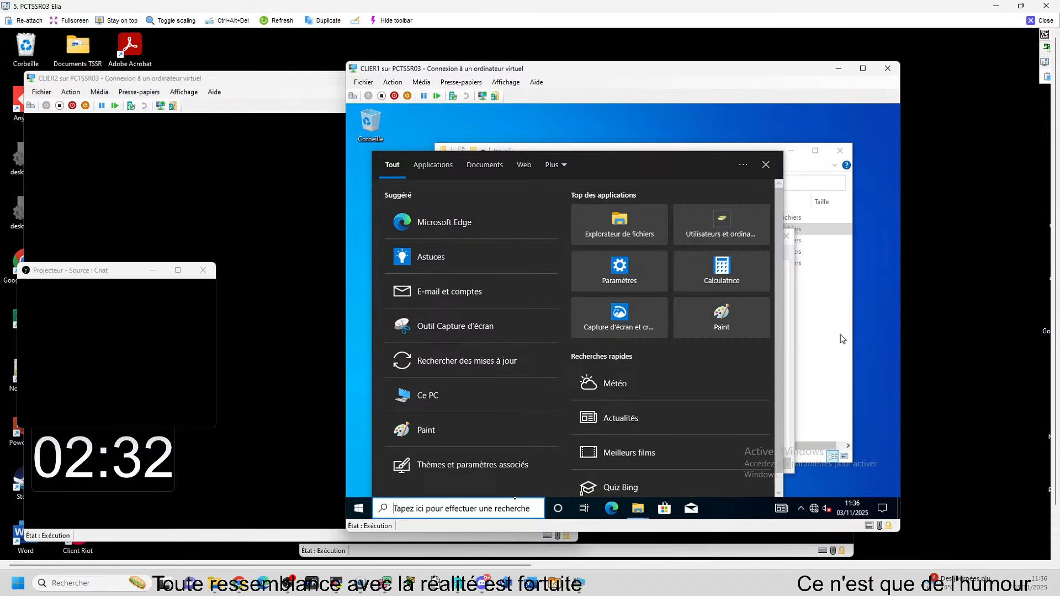
pyautogui.click(840, 151)
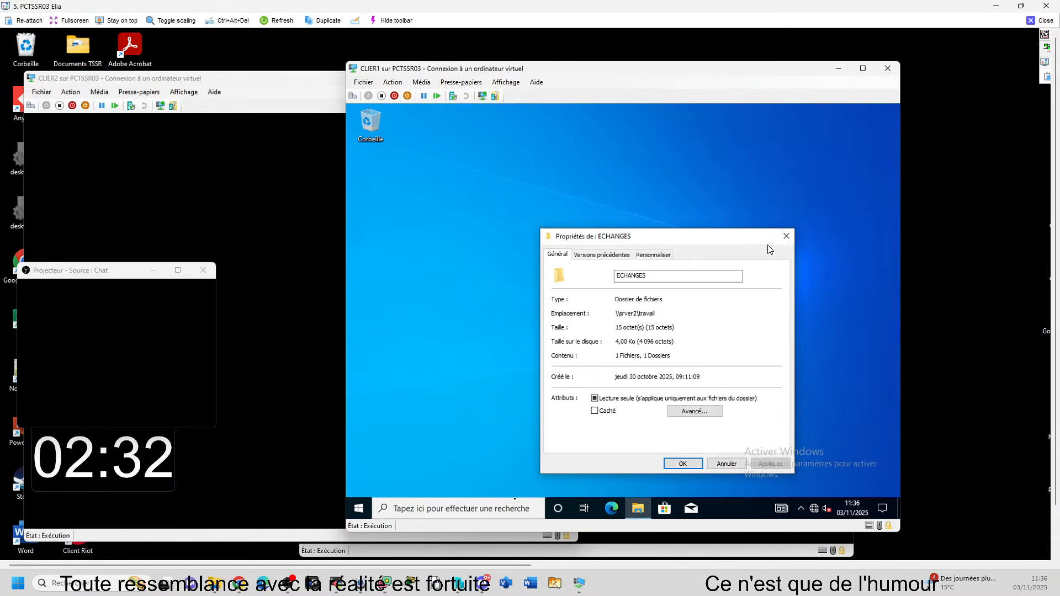
pyautogui.click(790, 237)
pyautogui.press('super+r')
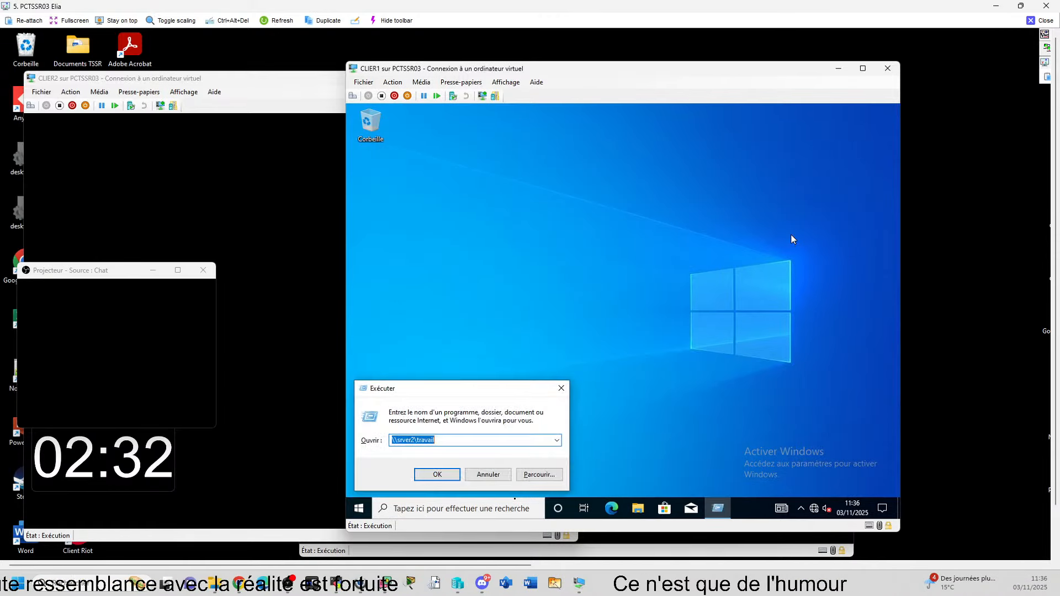
pyautogui.write('cmd')
pyautogui.press('Return')
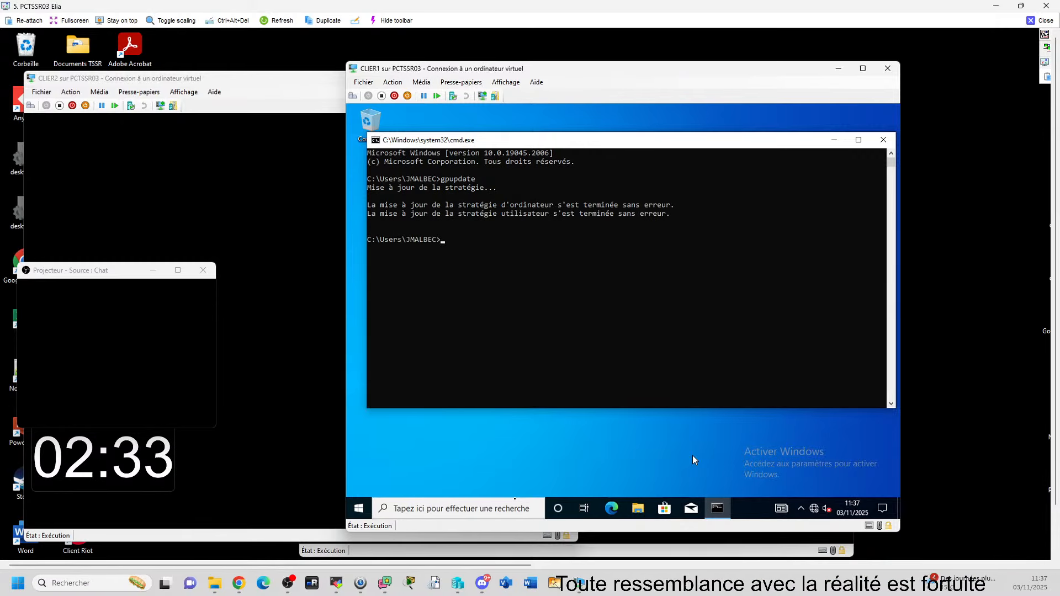
# Step: Open \\srver2\travail, review the ECHANGES folder's Sécurité tab permissions, then close the dialog
pyautogui.click(639, 507)
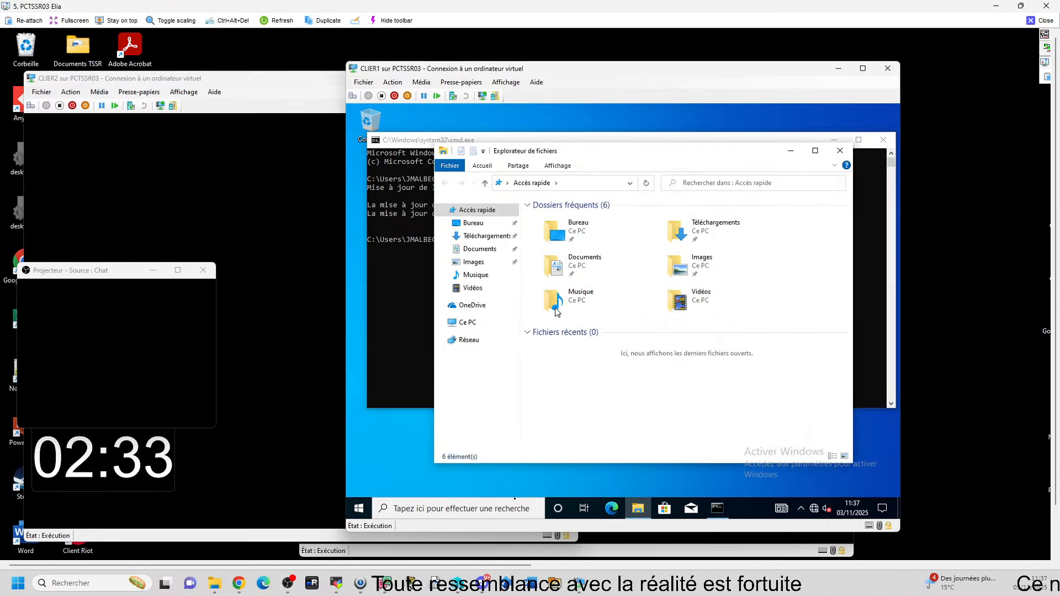
pyautogui.press('super+r')
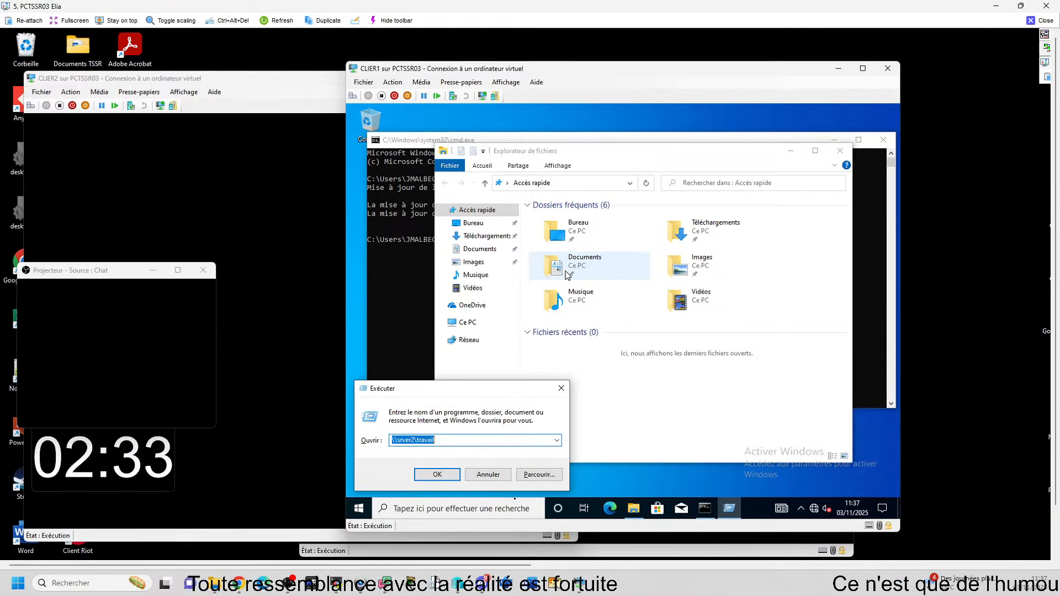
pyautogui.press('Return')
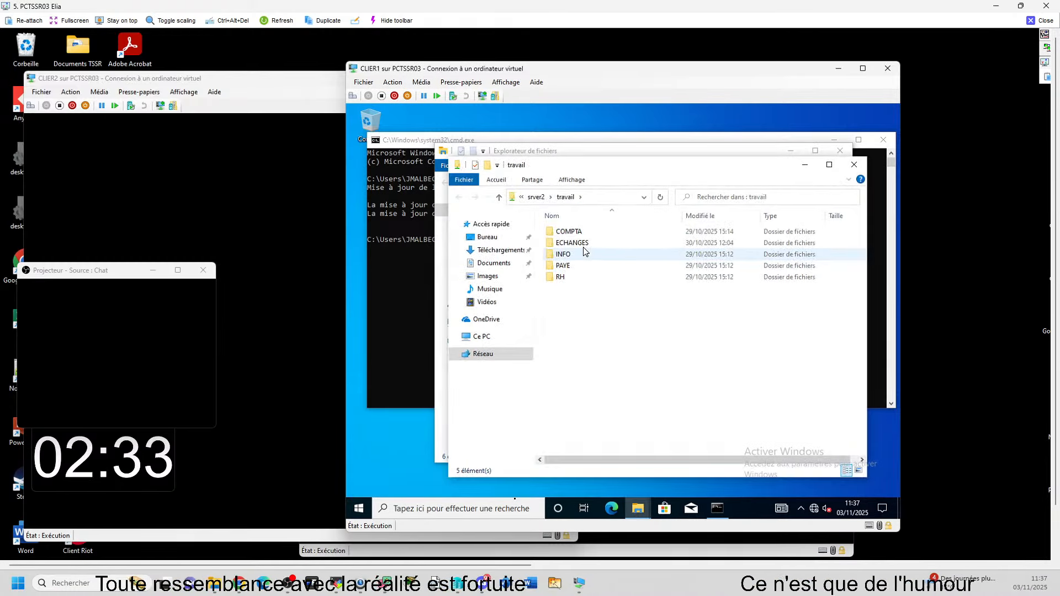
pyautogui.click(585, 248)
pyautogui.rightClick(584, 245)
pyautogui.click(569, 243)
pyautogui.rightClick(566, 242)
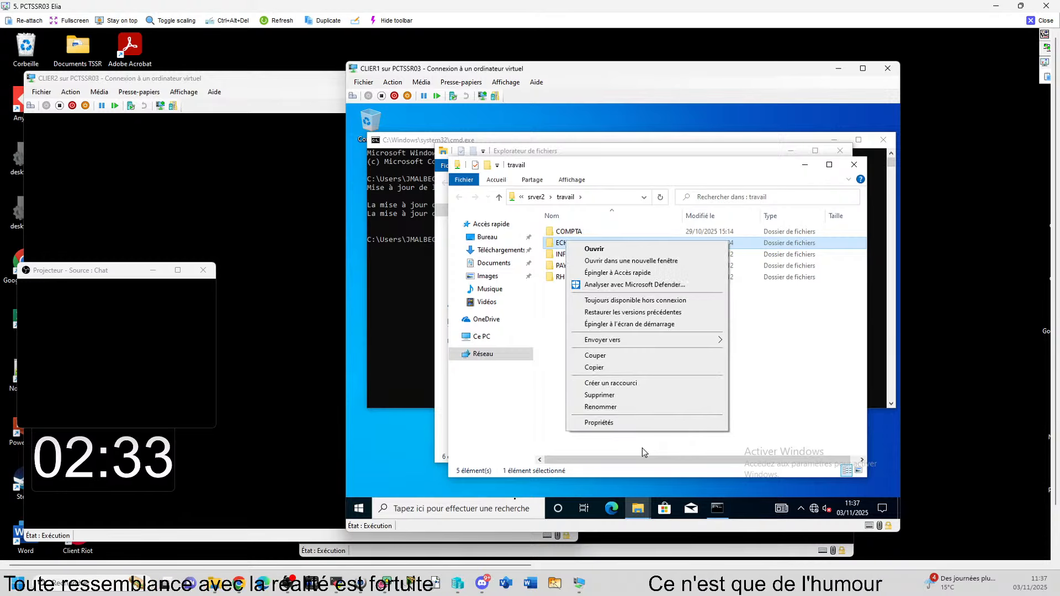
pyautogui.click(619, 423)
pyautogui.click(619, 267)
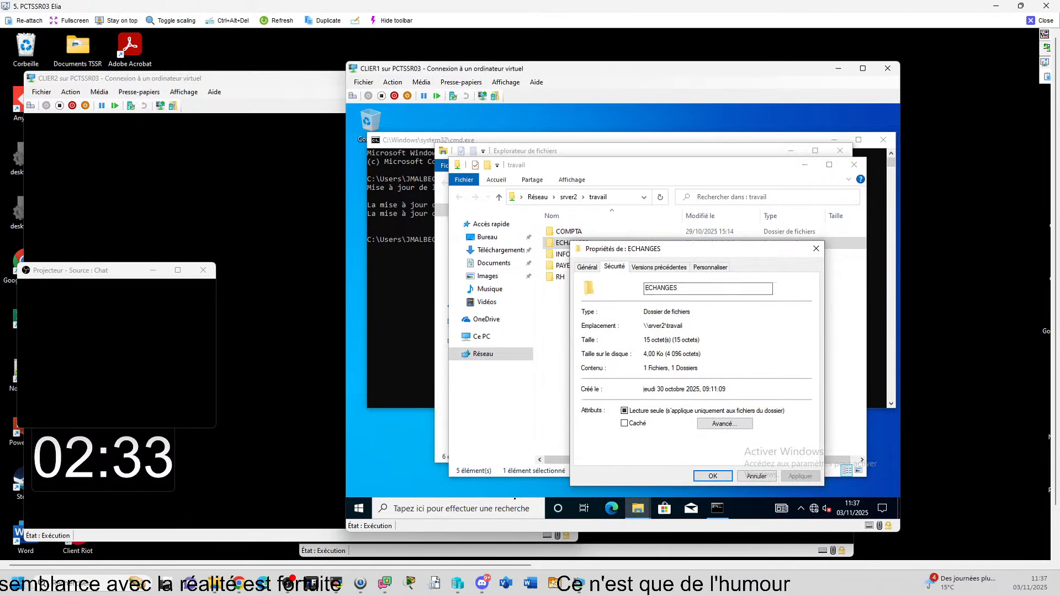
pyautogui.click(816, 248)
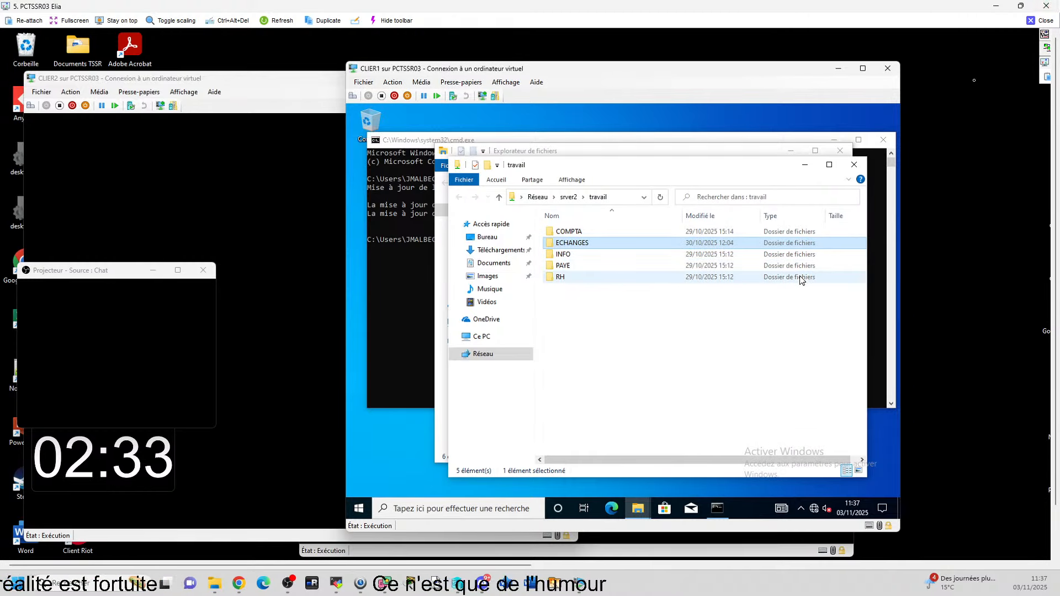
# Step: Close the '5. PCTSSR03 Elia' remote view window
pyautogui.click(1042, 24)
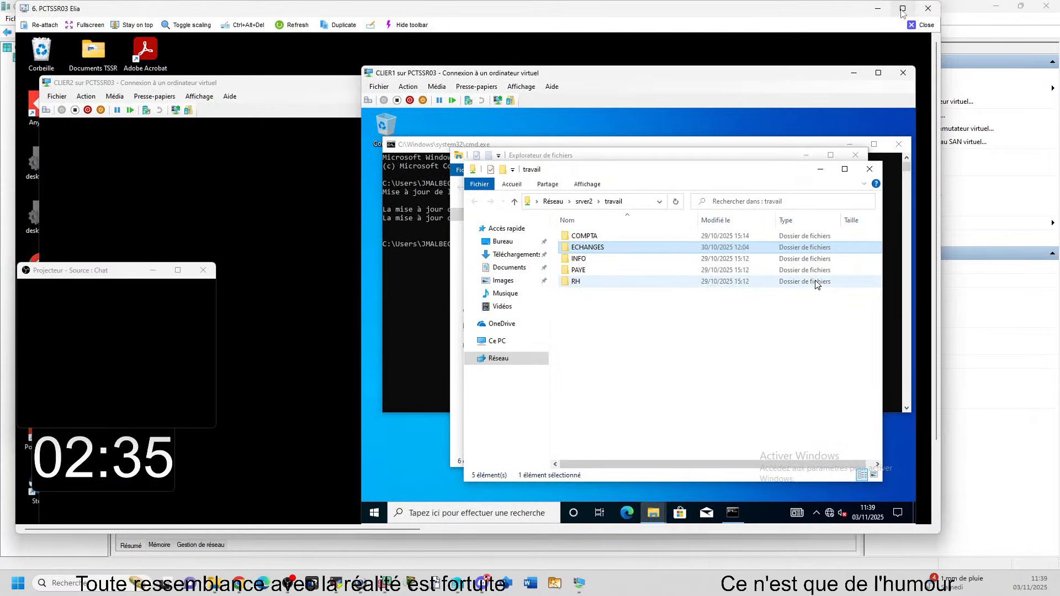
# Step: Maximize the SRVER1 remote view to inspect INFO USERS in Group Policy Management
pyautogui.click(902, 9)
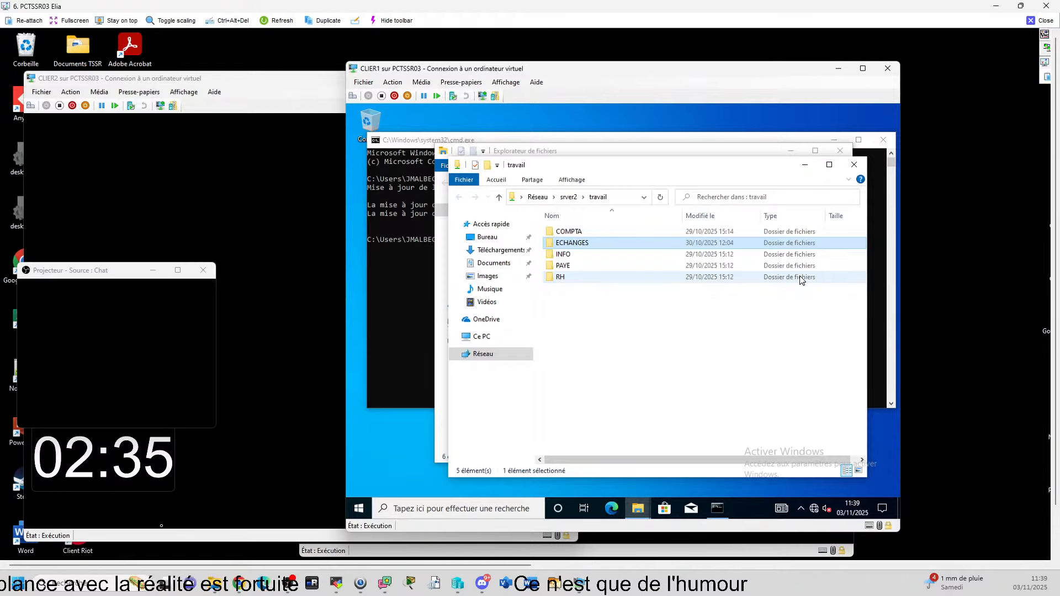
pyautogui.moveTo(367, 565)
pyautogui.mouseDown()
pyautogui.moveTo(637, 532)
pyautogui.moveTo(352, 569)
pyautogui.mouseUp()
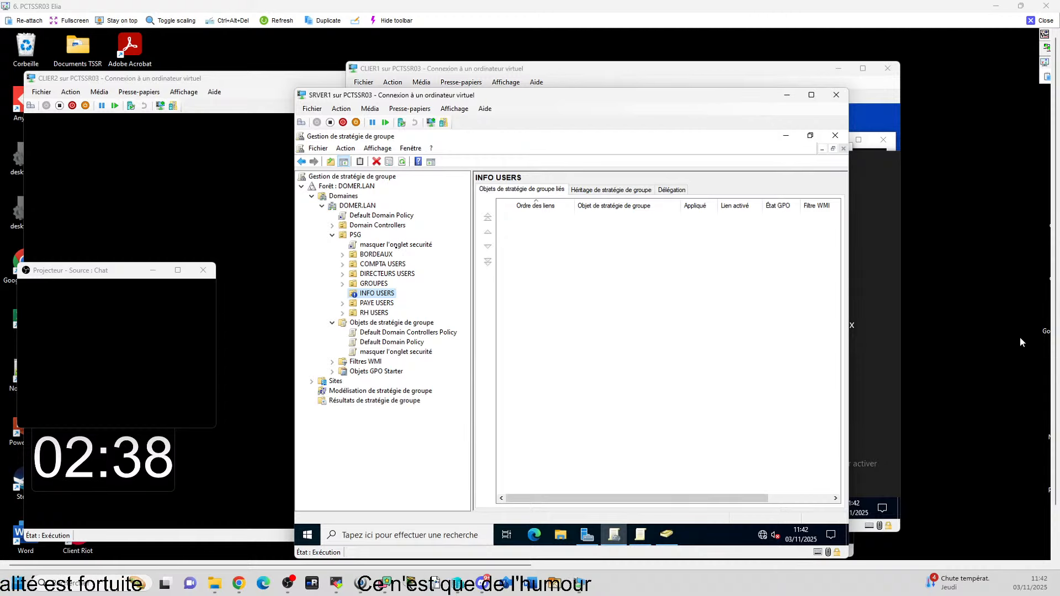
# Step: Close the remote view and sign in to SRVCB01 with the domain administrator password
pyautogui.click(1040, 20)
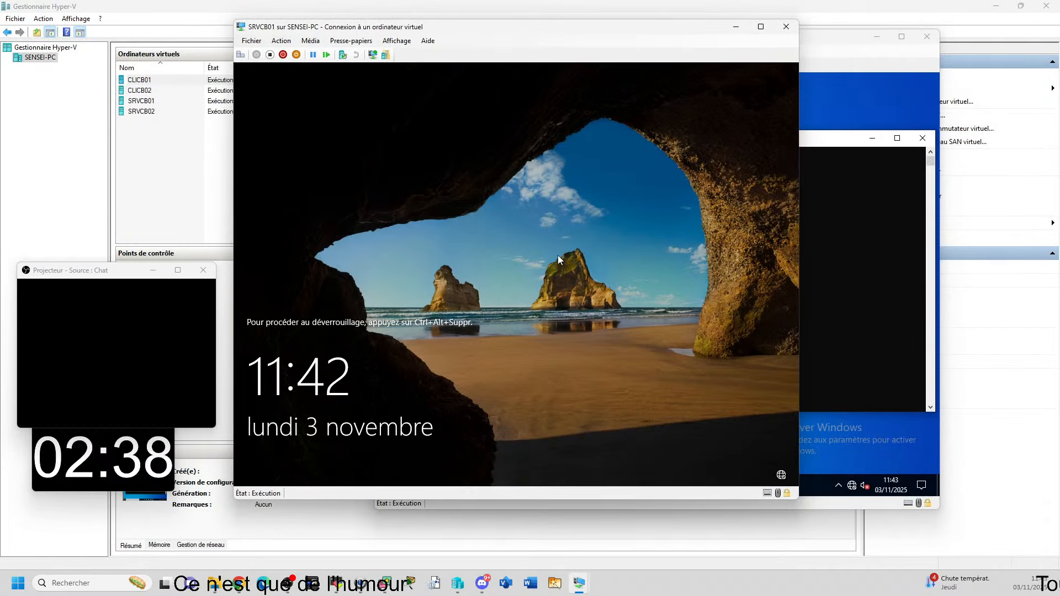
pyautogui.hotkey('ctrl', 'alt', 'End')
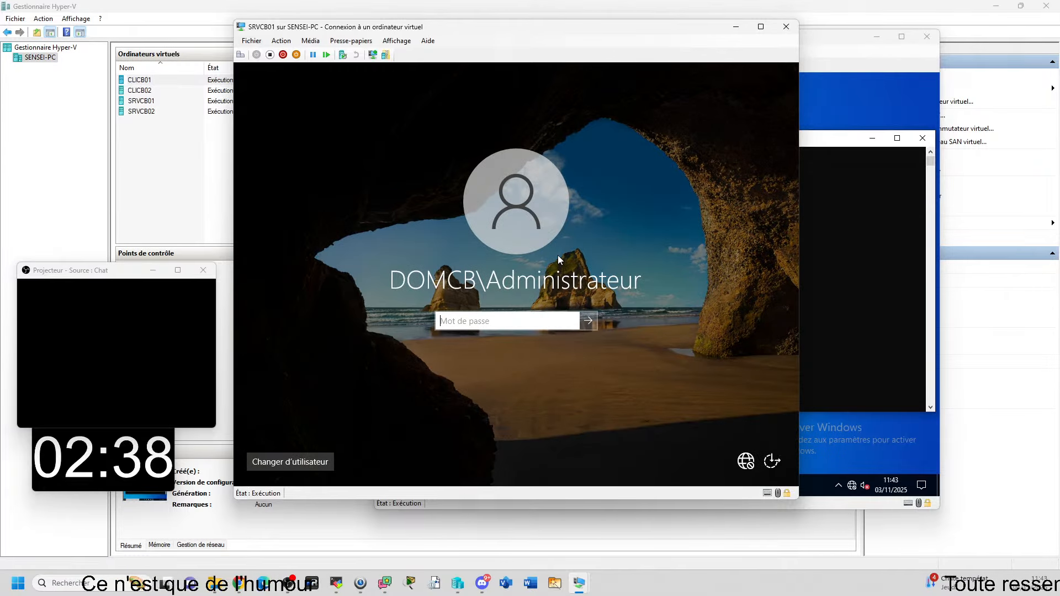
pyautogui.write('******')
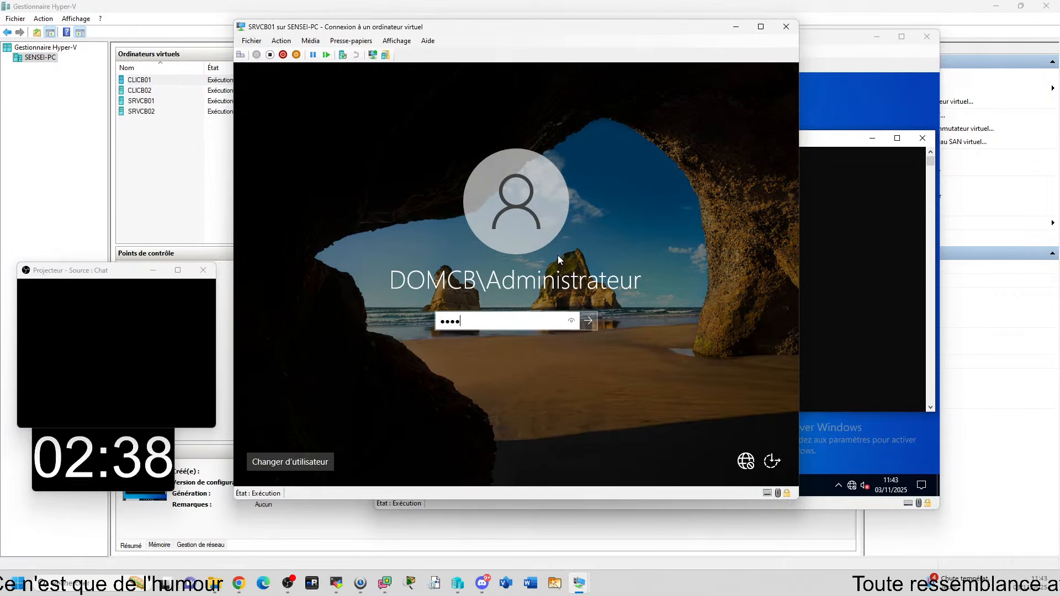
pyautogui.write('**')
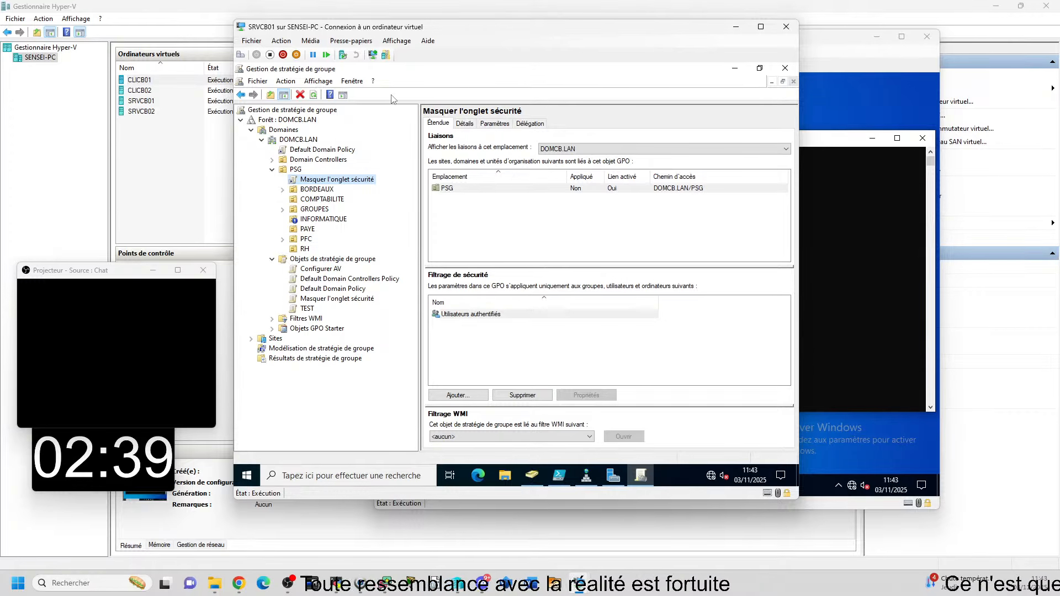
# Step: Delete the 'Masquer l'onglet sécurité' link under PSG with Supprimer and confirm with OK
pyautogui.rightClick(328, 182)
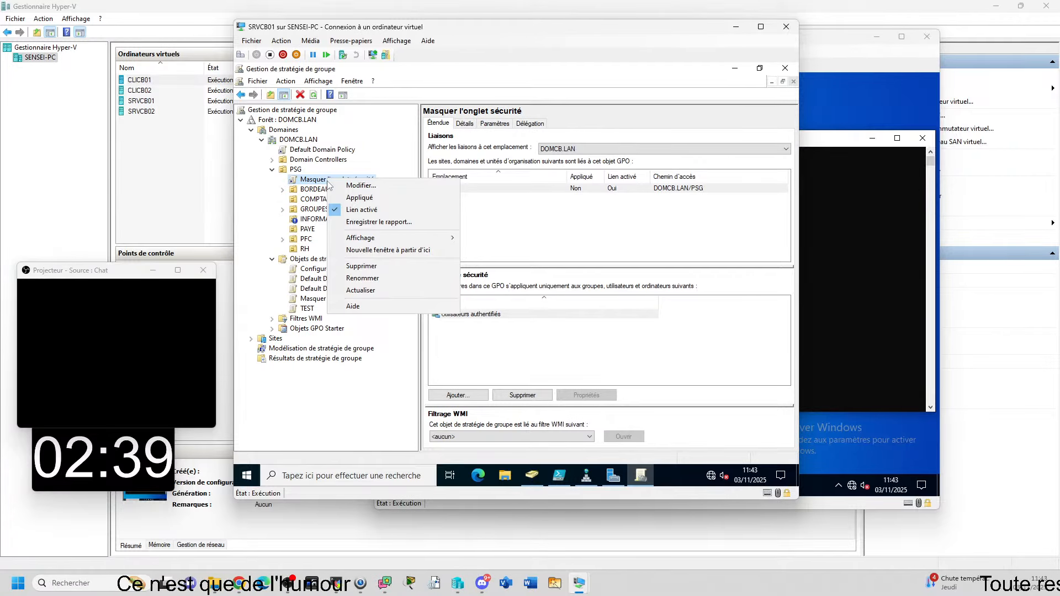
pyautogui.click(365, 265)
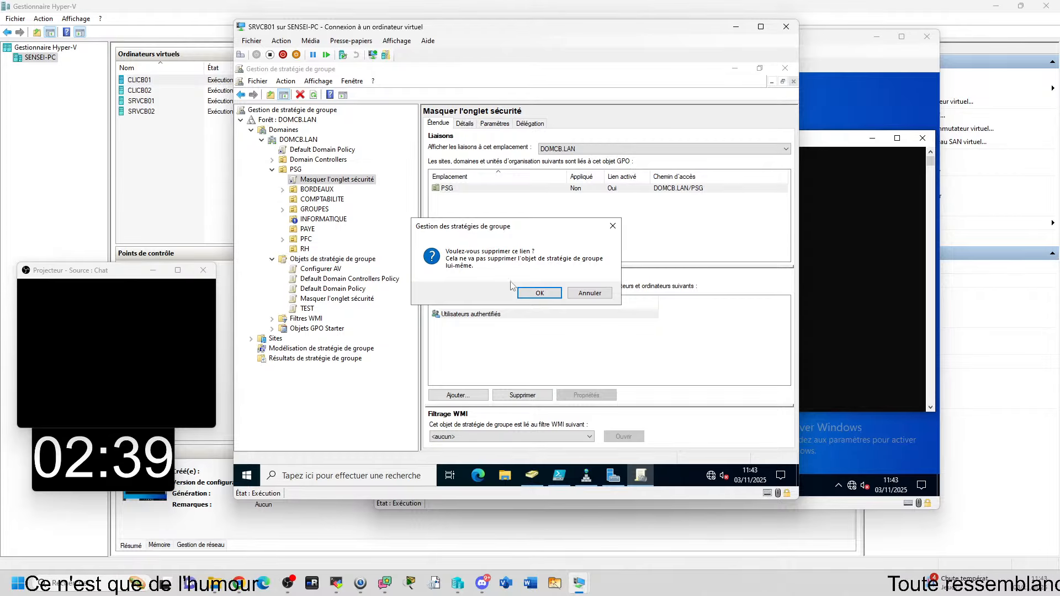
pyautogui.click(539, 293)
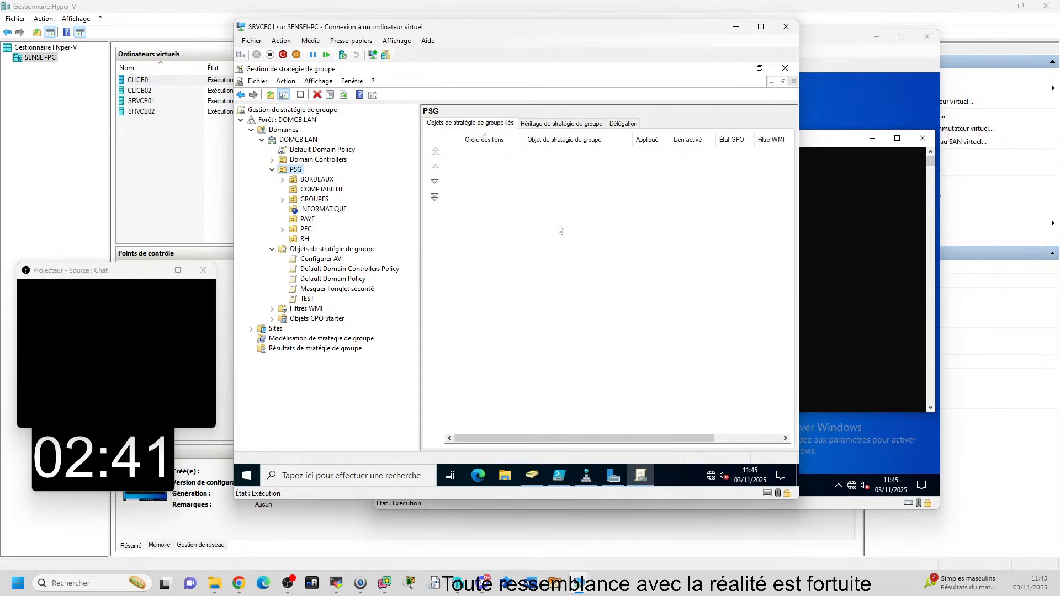
# Step: Show the 'Masquer l'onglet sécurité' GPO's scope from the GPO list, confirming it has no links
pyautogui.click(296, 252)
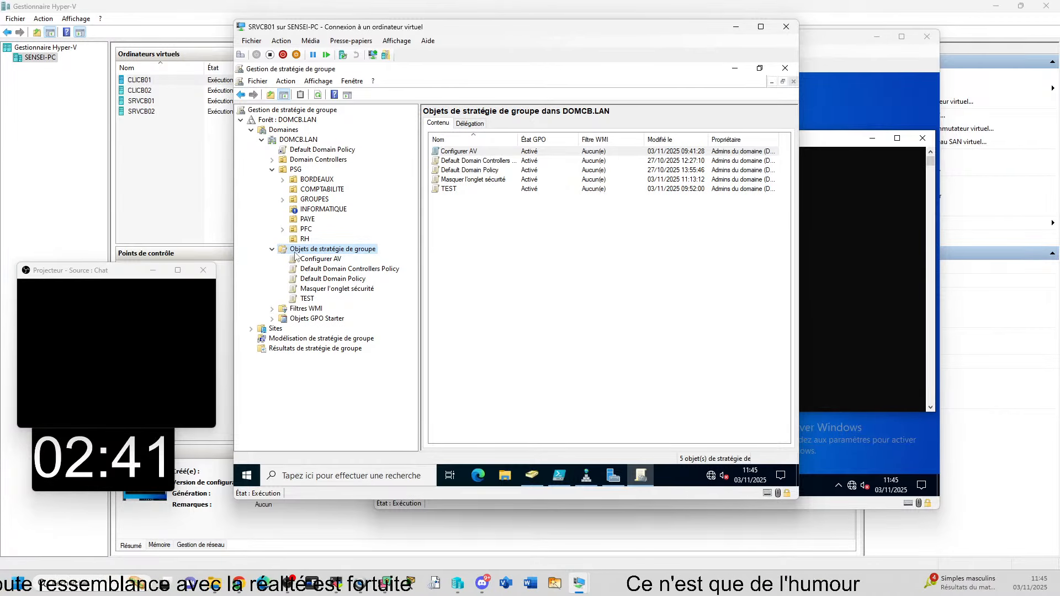
pyautogui.click(317, 290)
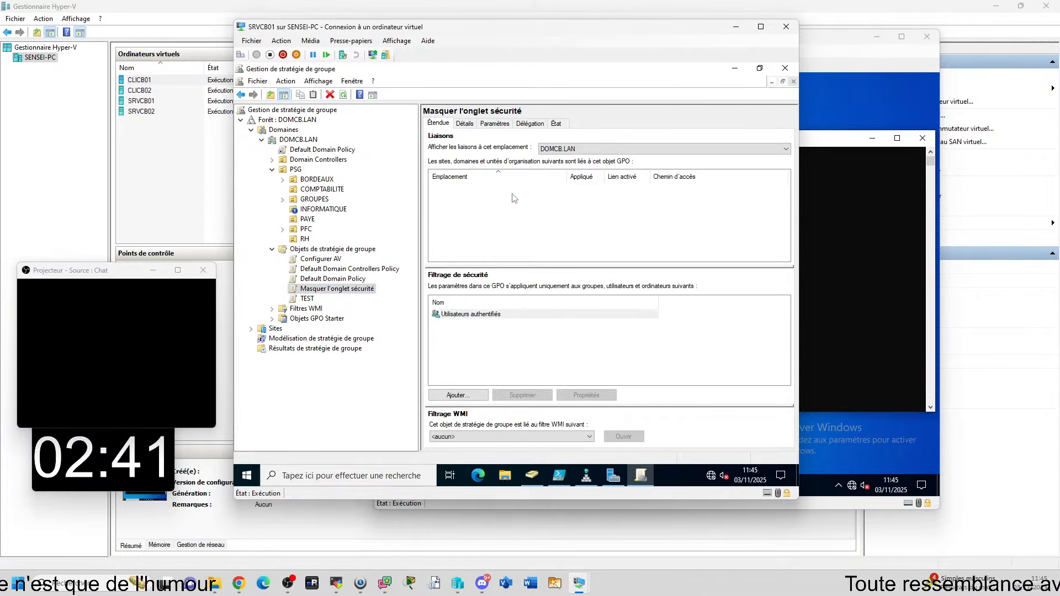
pyautogui.moveTo(532, 476)
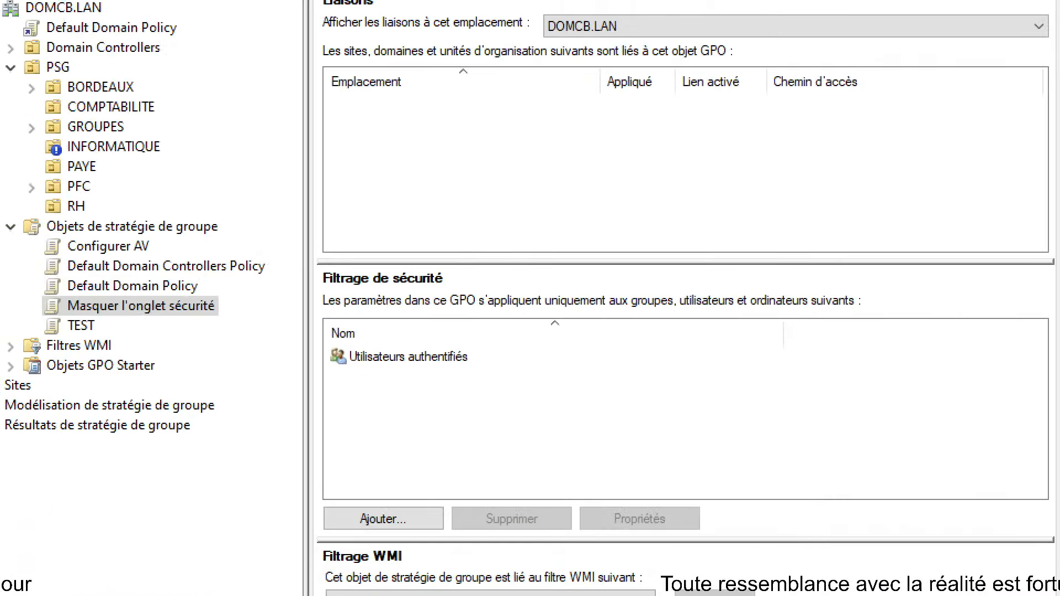
pyautogui.moveTo(358, 54); pyautogui.dragTo(525, 258)
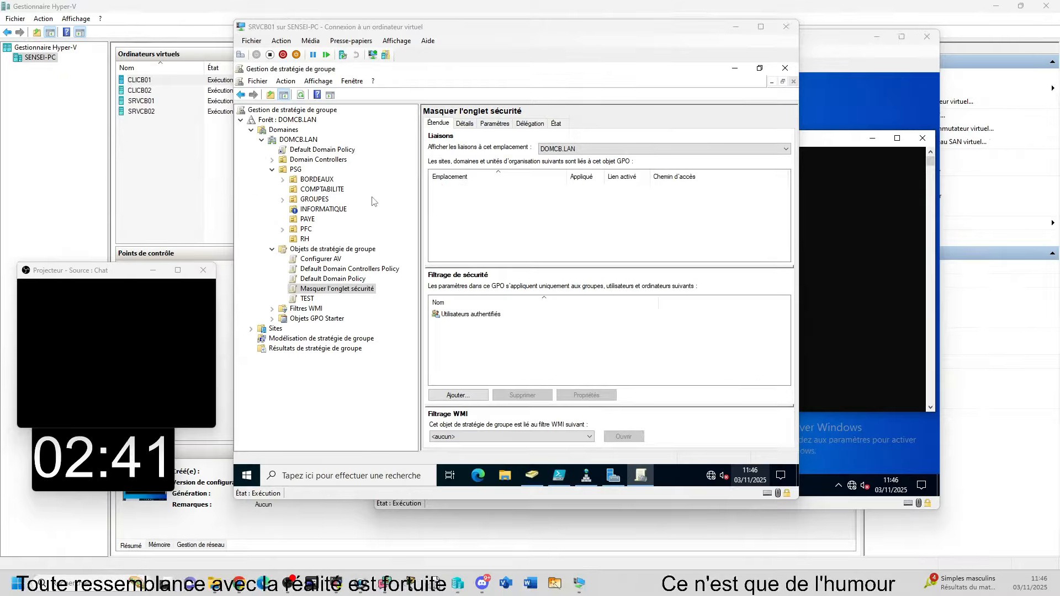
# Step: Link the existing 'Masquer l'onglet sécurité' GPO to the PSG/BORDEAUX unit
pyautogui.rightClick(324, 181)
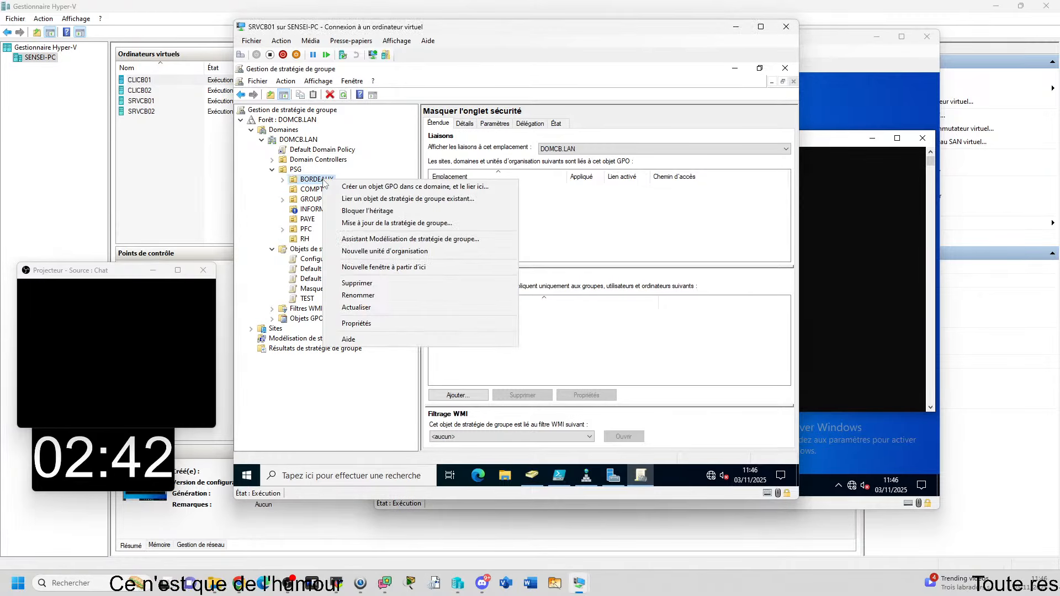
pyautogui.click(458, 200)
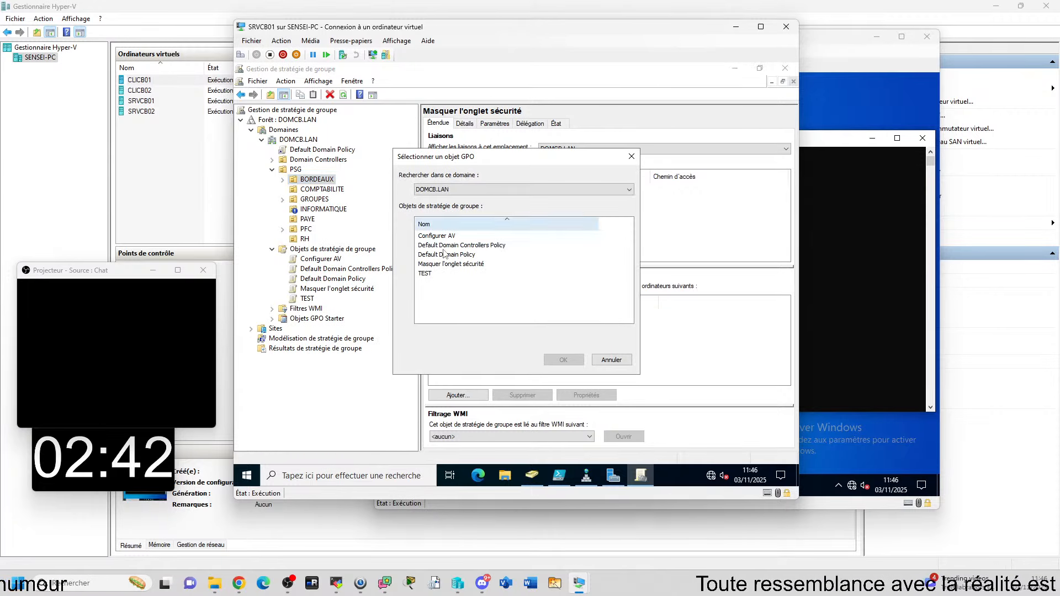
pyautogui.click(451, 263)
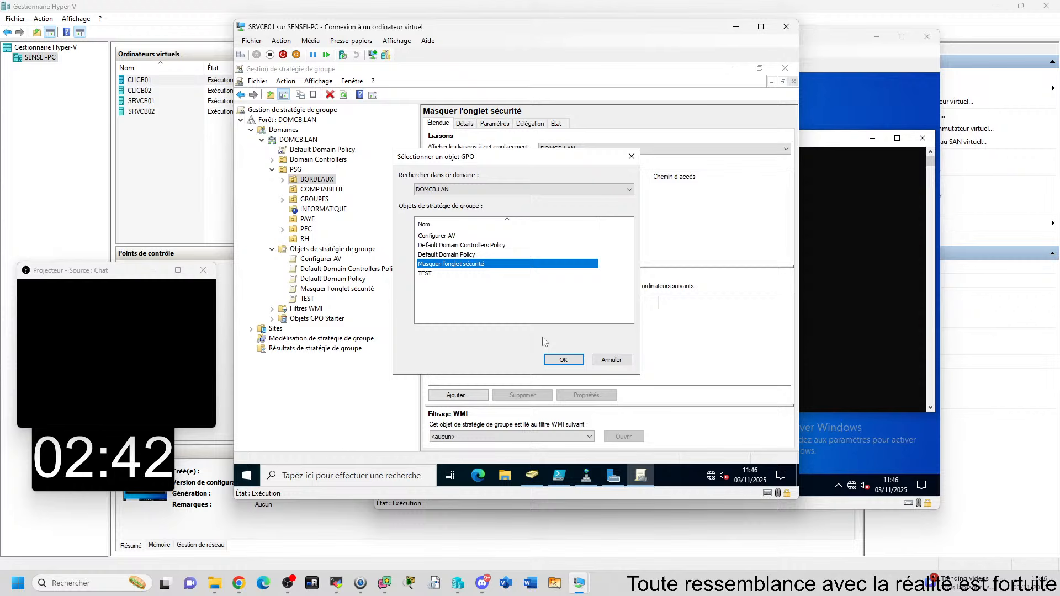
pyautogui.click(563, 360)
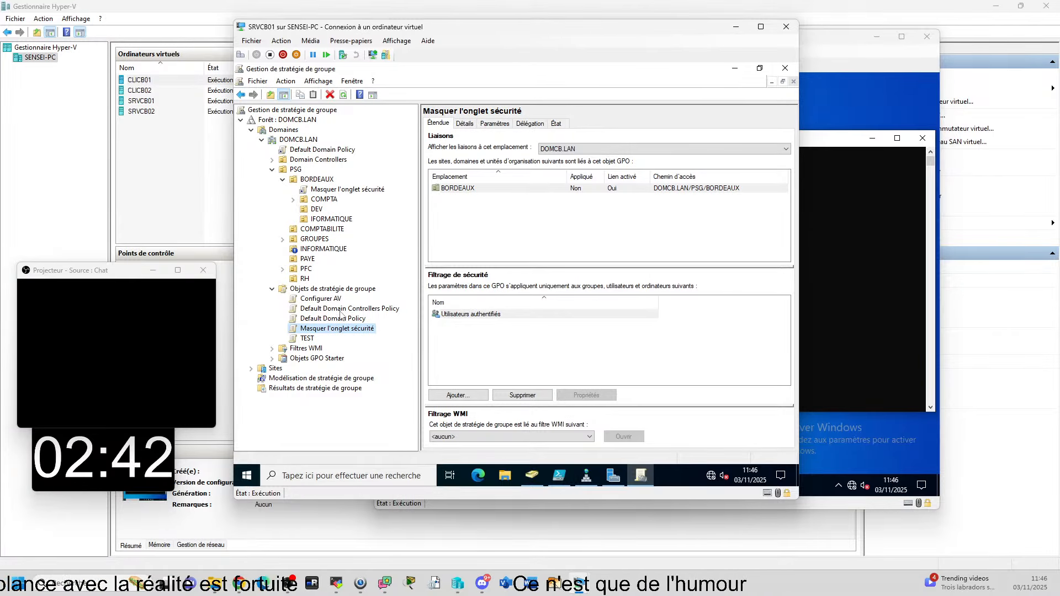
pyautogui.rightClick(330, 180)
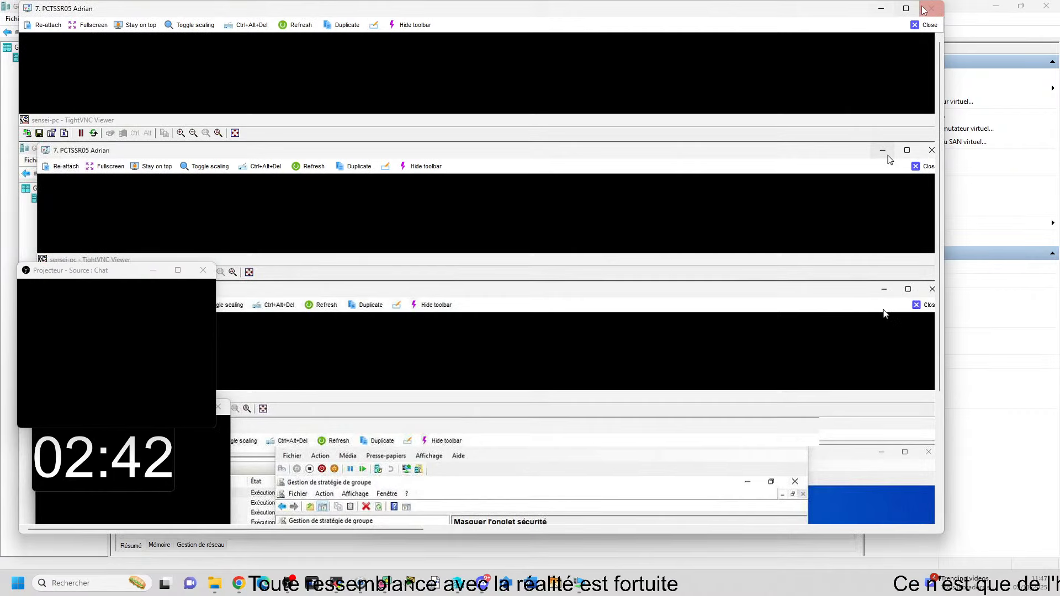
# Step: Maximize the PCTSSR05 TightVNC window so the second lab's session fills the screen
pyautogui.click(891, 8)
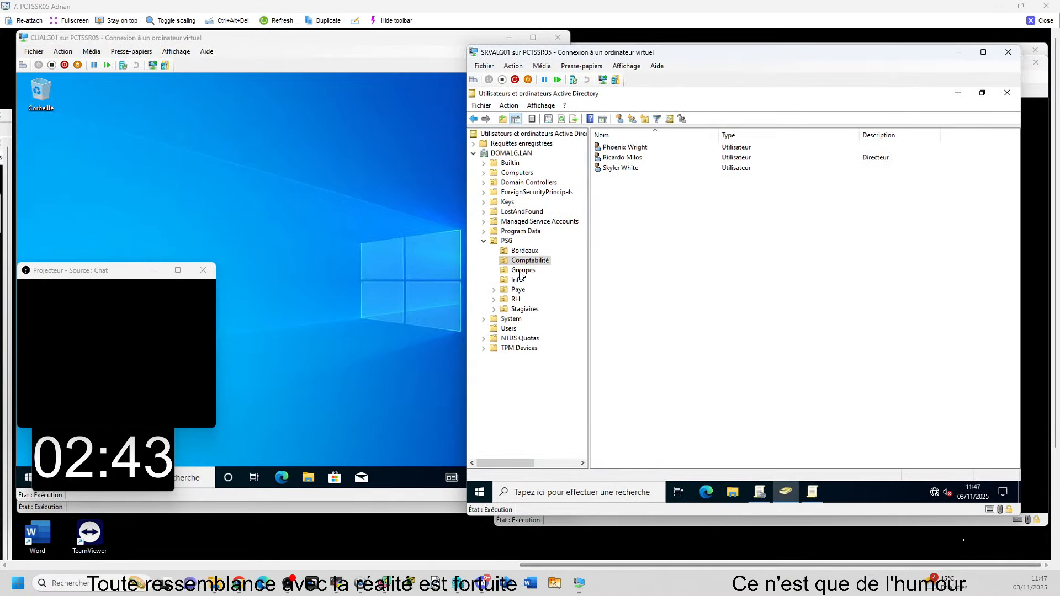
# Step: On CLIALG01, dismiss the Explorer shortcut error with Non and open File Explorer via Win+E
pyautogui.click(616, 158)
pyautogui.click(253, 307)
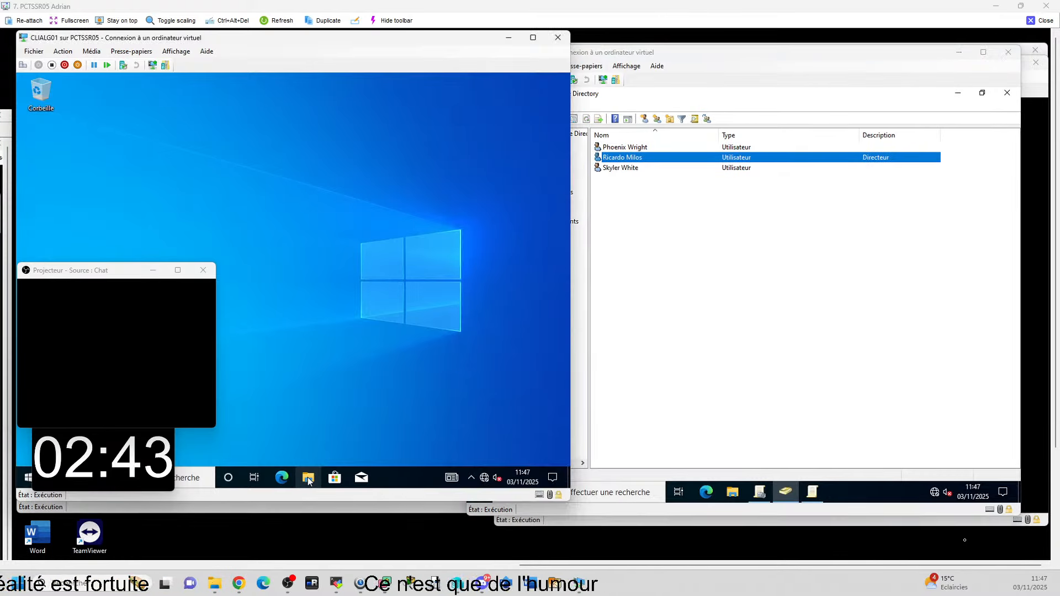
pyautogui.click(308, 478)
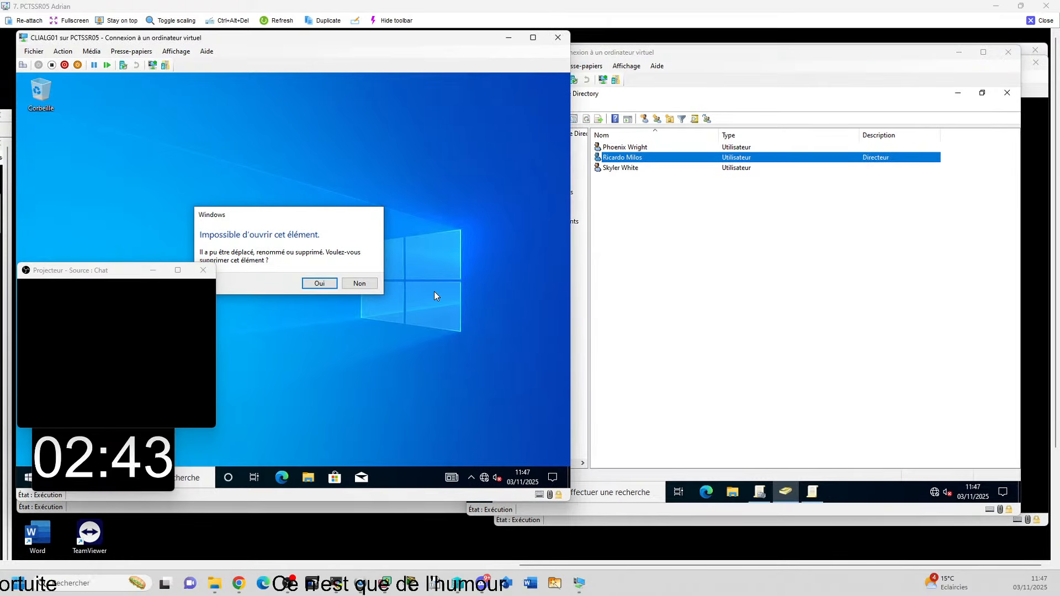
pyautogui.moveTo(65, 271); pyautogui.dragTo(560, 324)
pyautogui.moveTo(582, 566); pyautogui.dragTo(544, 564)
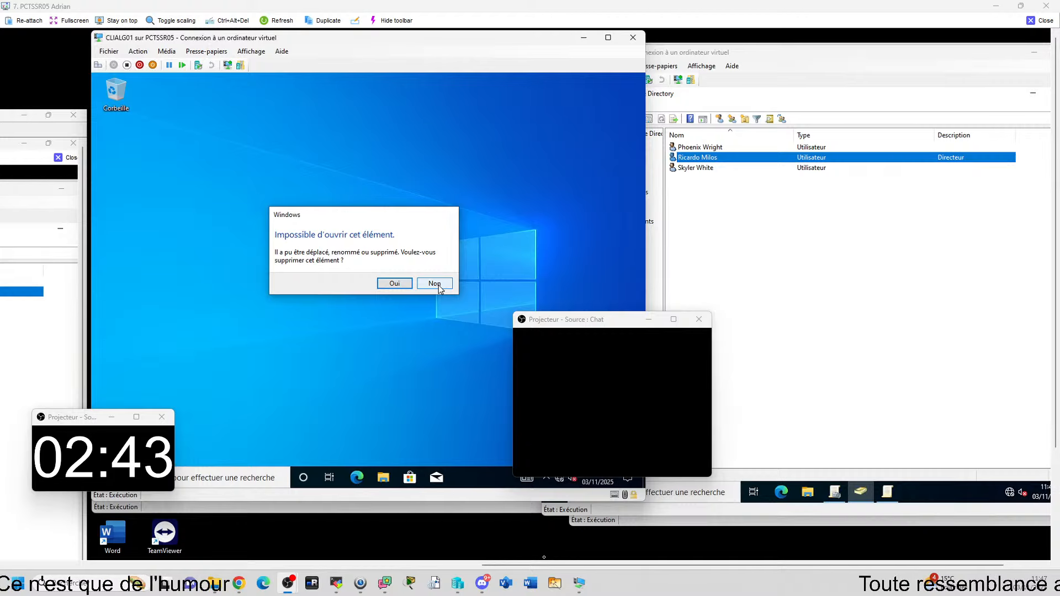
pyautogui.click(400, 286)
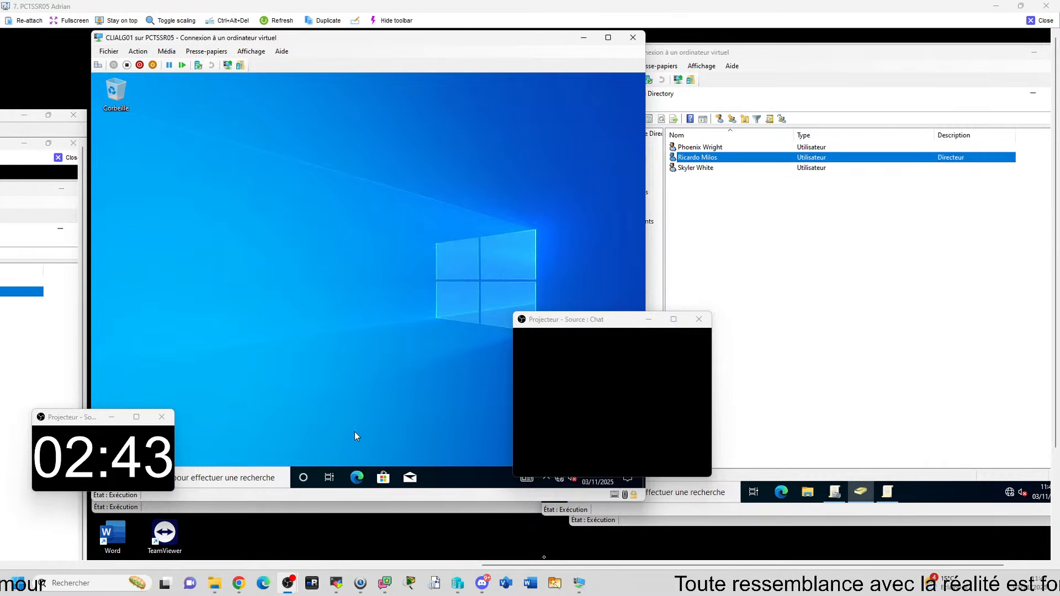
pyautogui.press('super+e')
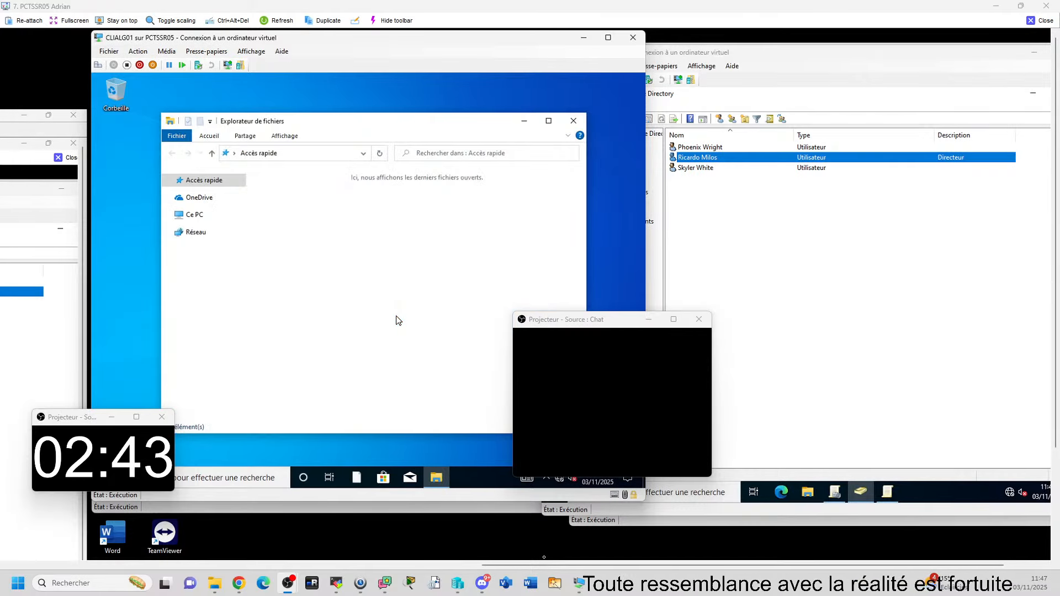
# Step: Browse Ce PC and Disque local (C:), return to Ce PC, then close File Explorer
pyautogui.click(212, 217)
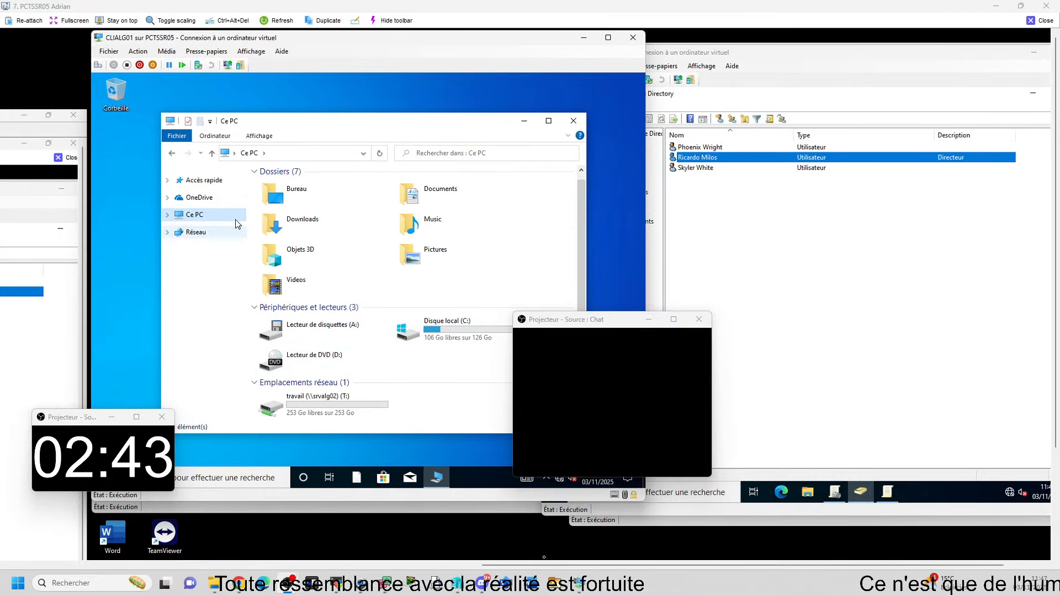
pyautogui.doubleClick(445, 339)
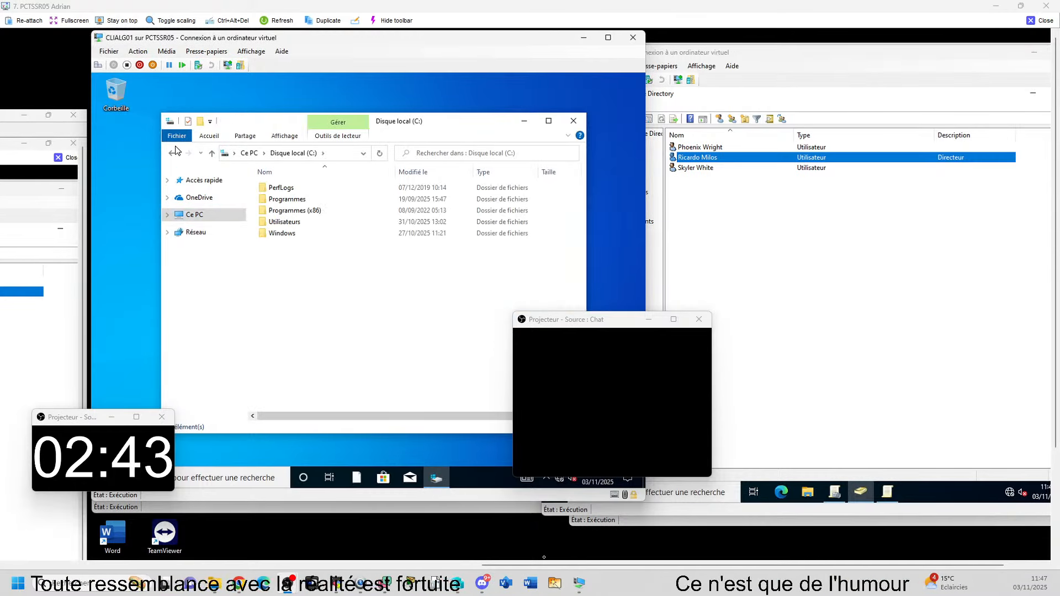
pyautogui.hotkey('alt', 'Left')
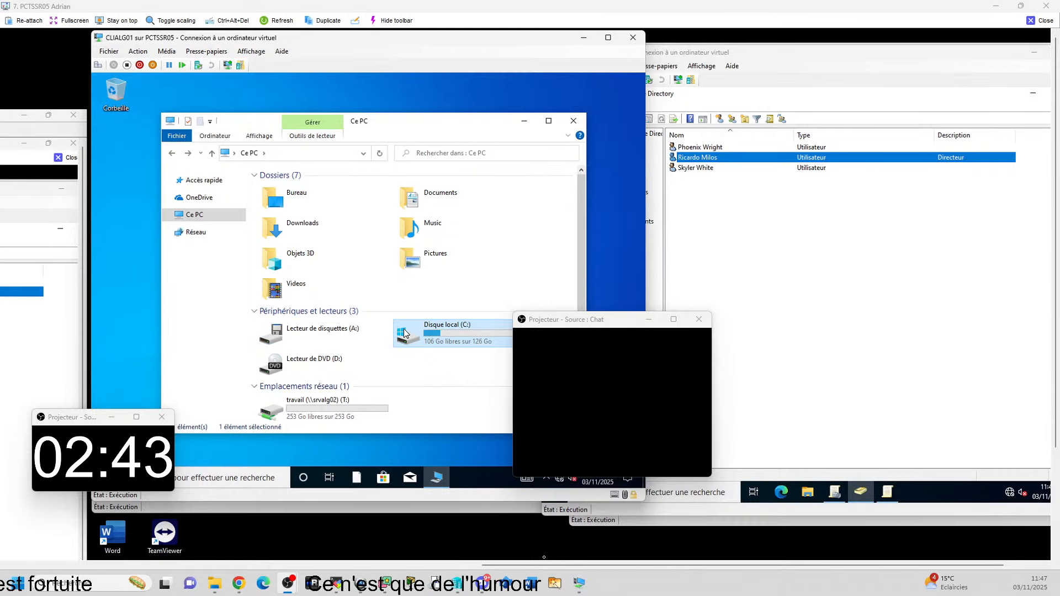
pyautogui.click(436, 375)
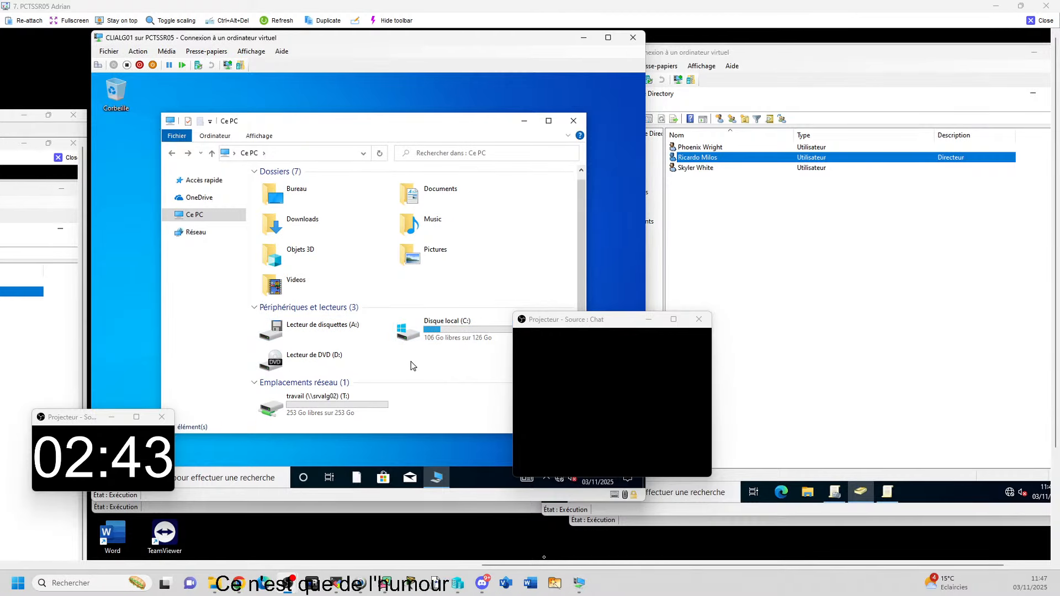
pyautogui.scroll(1, 412, 363)
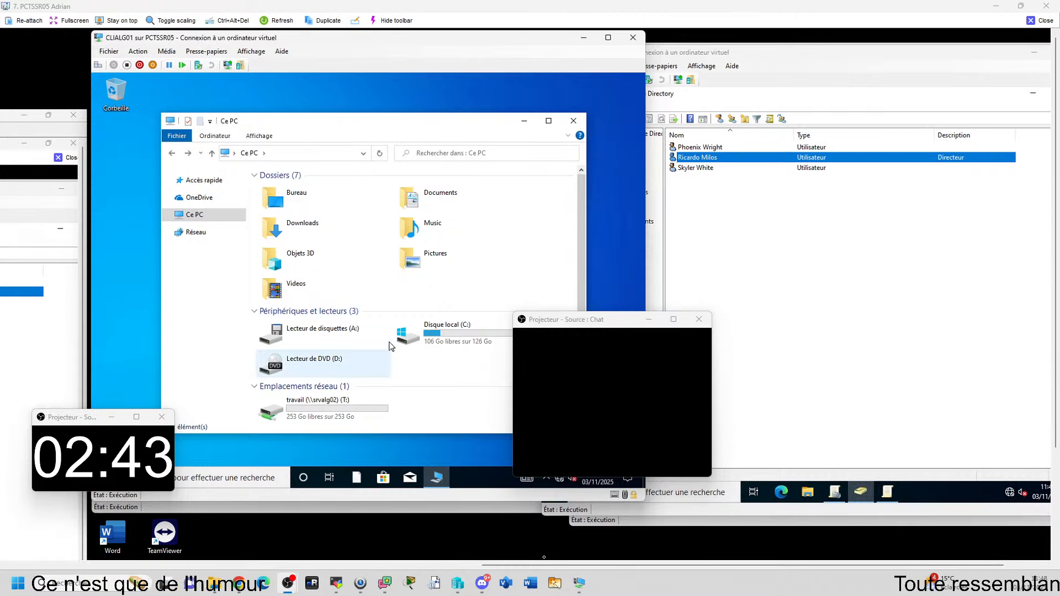
pyautogui.click(573, 124)
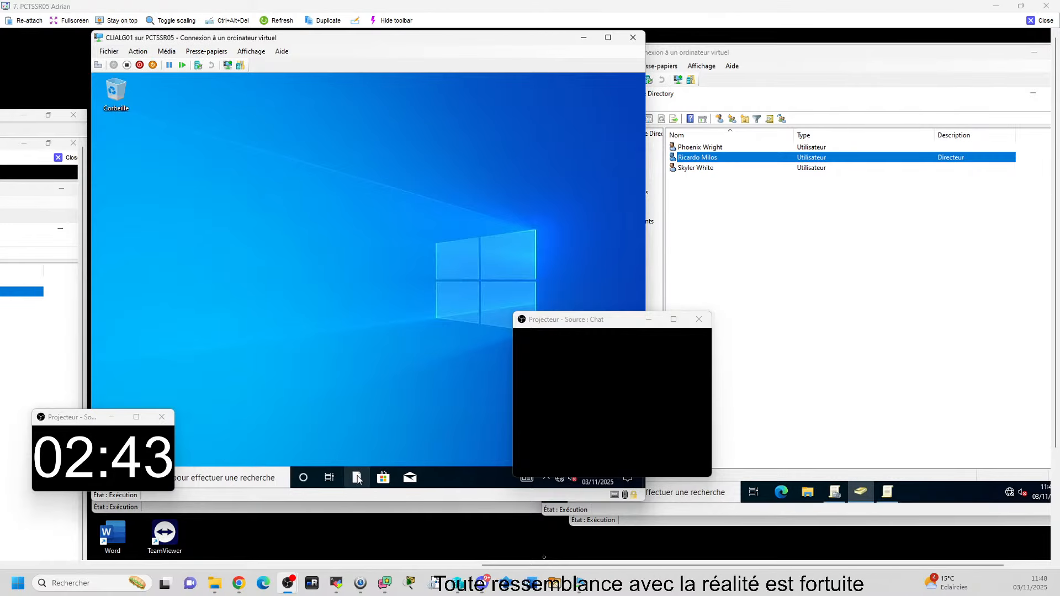
pyautogui.press('super+e')
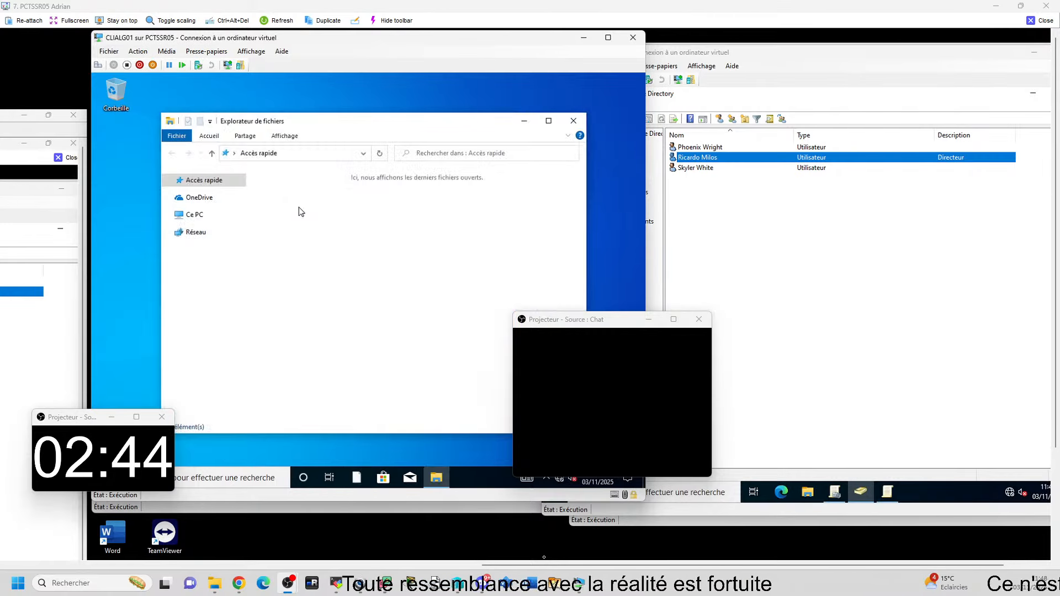
pyautogui.click(194, 215)
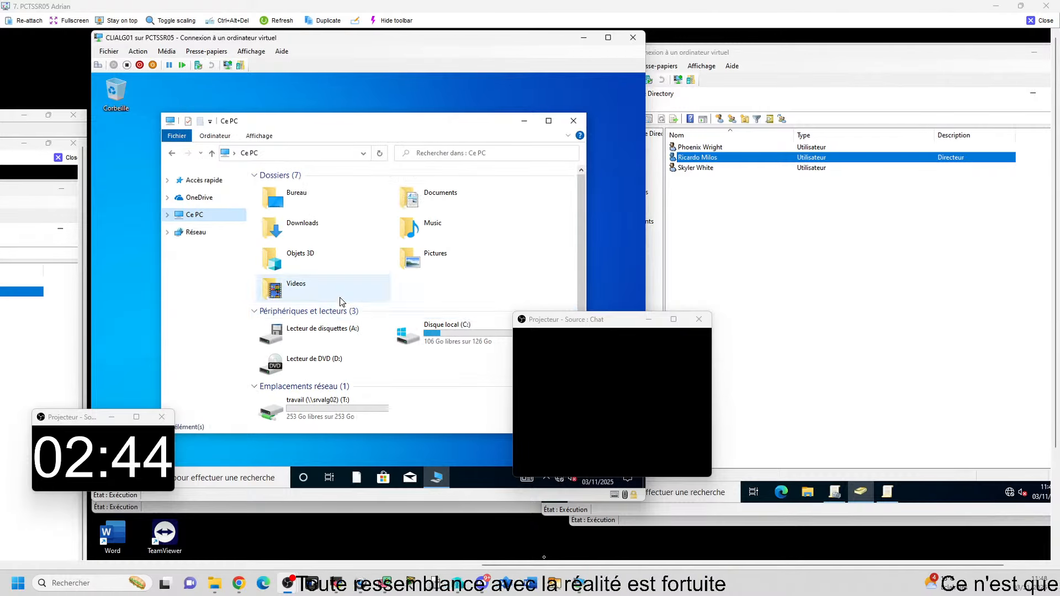
pyautogui.doubleClick(413, 337)
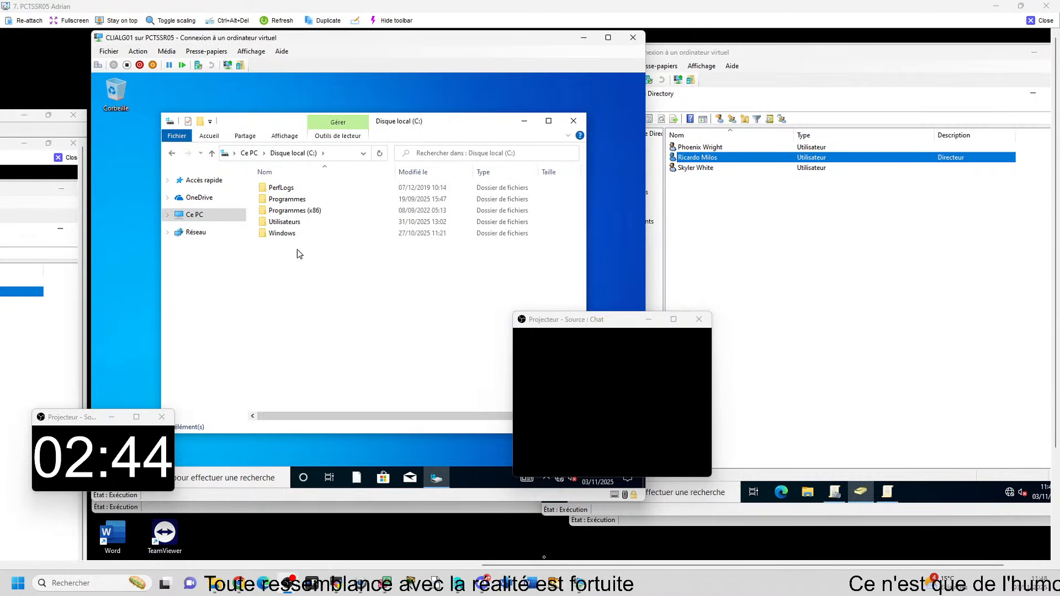
pyautogui.click(171, 153)
pyautogui.click(172, 153)
pyautogui.click(188, 153)
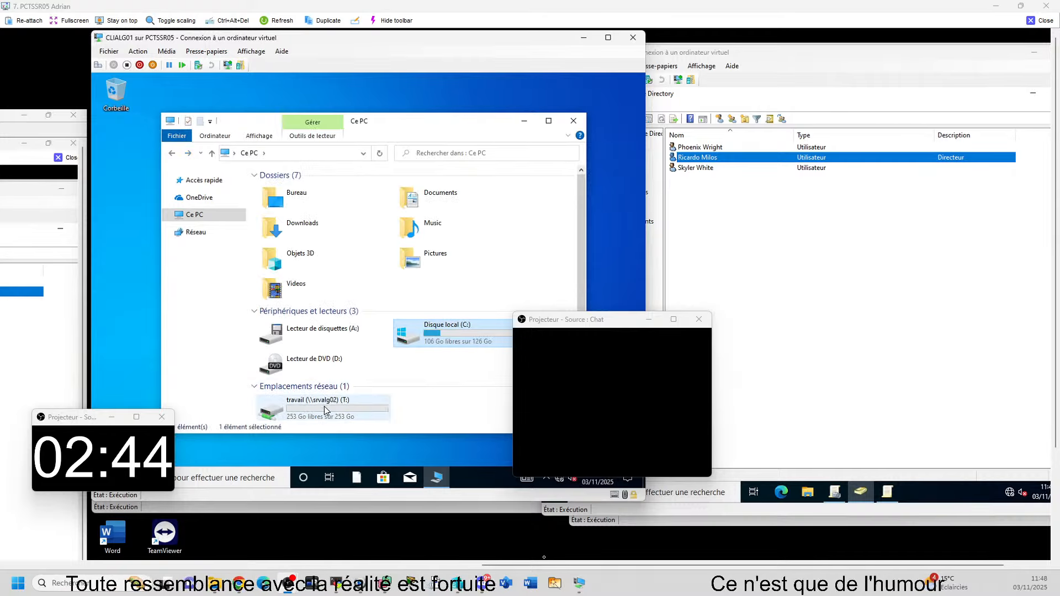
pyautogui.doubleClick(298, 408)
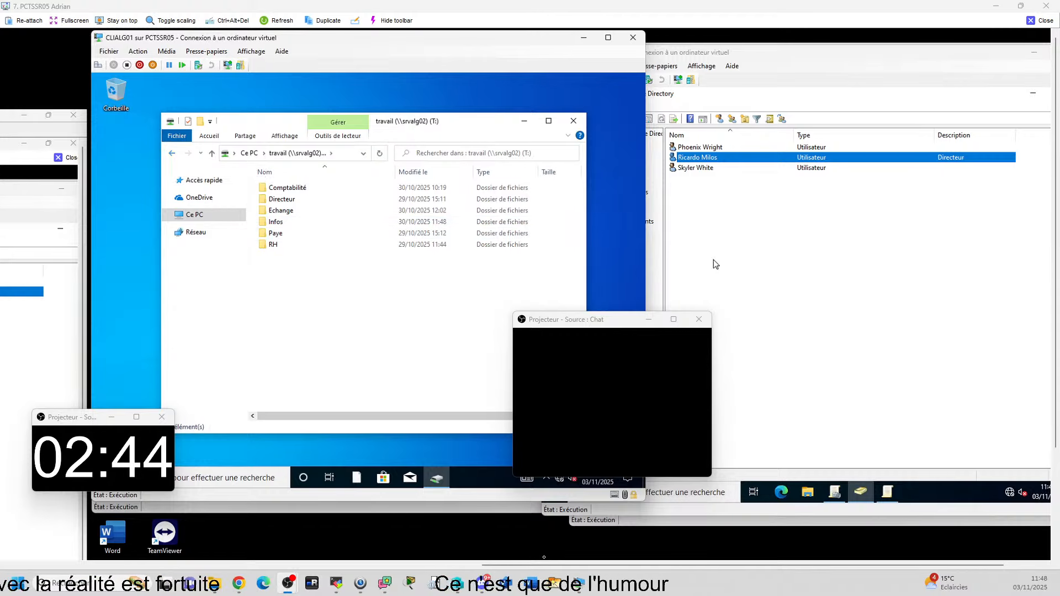
pyautogui.rightClick(286, 228)
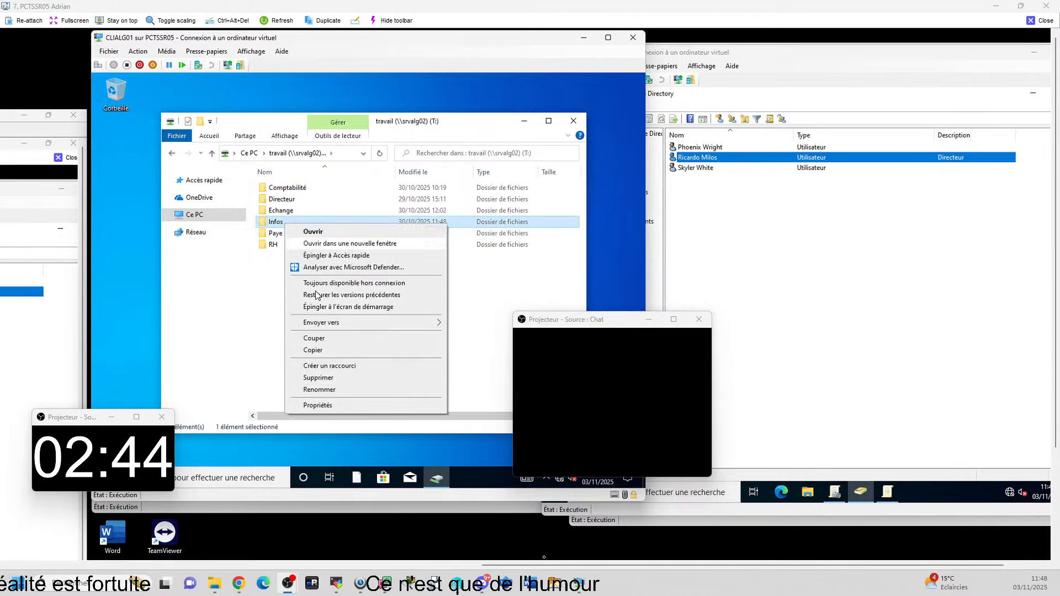
pyautogui.click(326, 406)
pyautogui.click(333, 241)
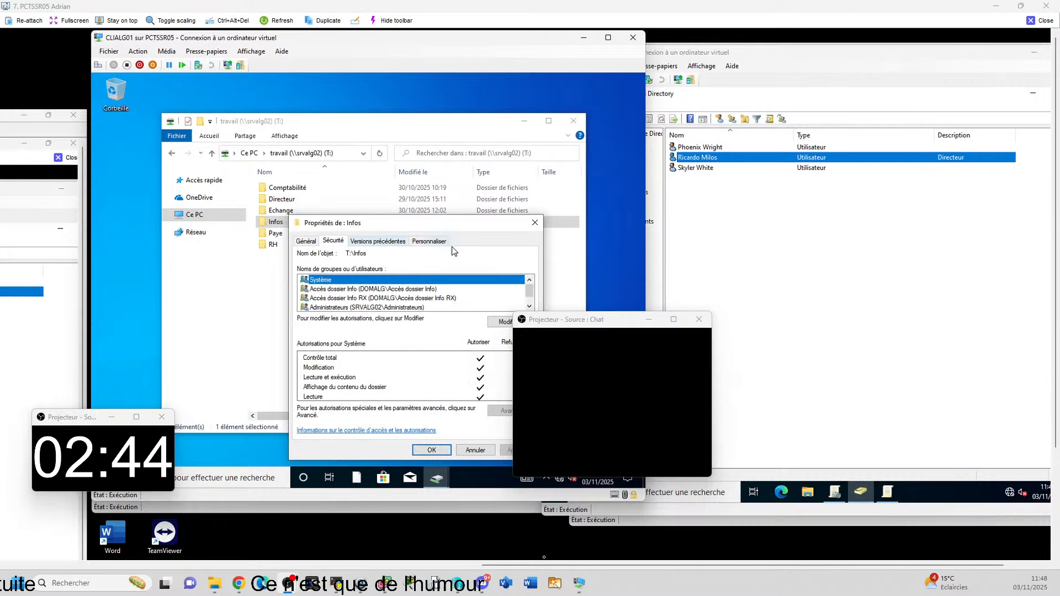
pyautogui.click(534, 223)
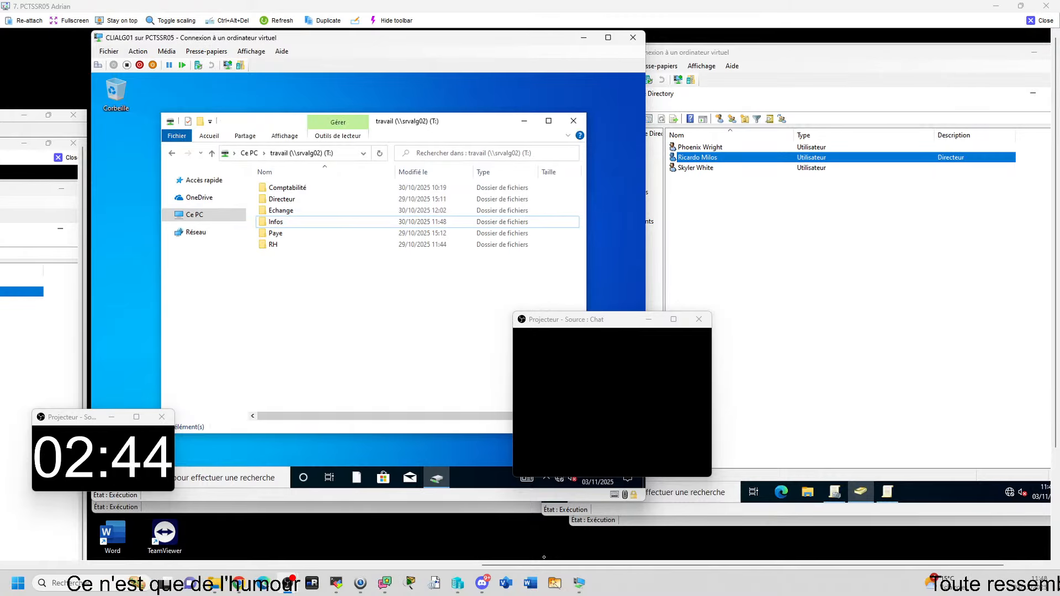
pyautogui.click(573, 121)
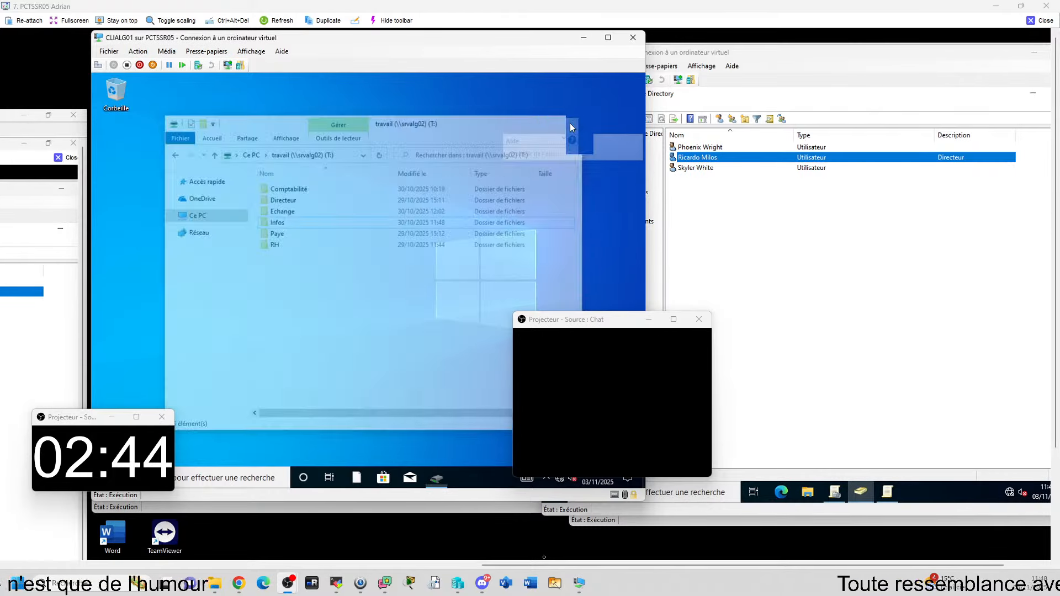
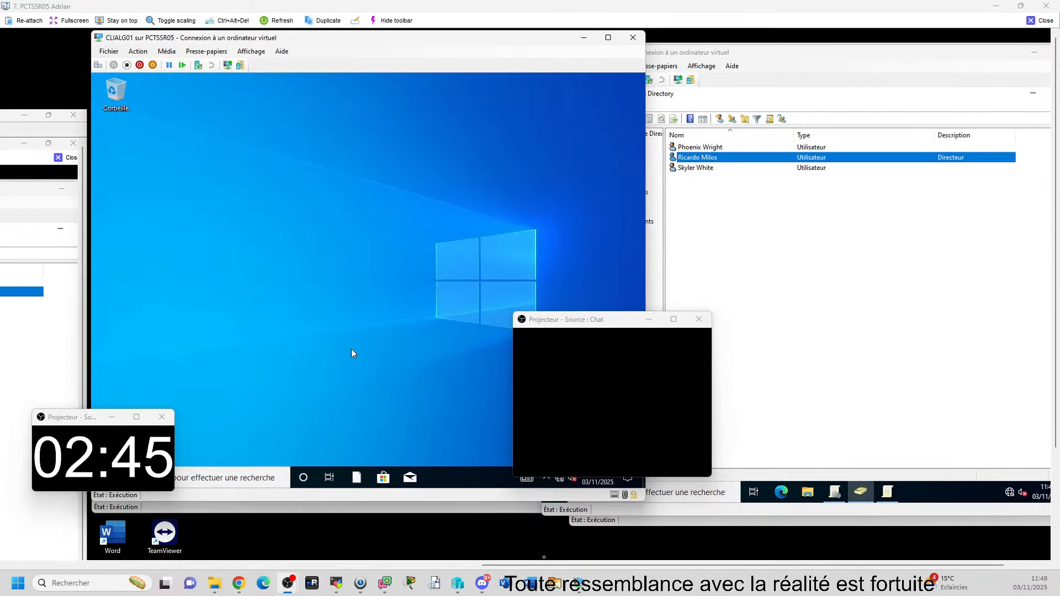
# Step: Open File Explorer on Ce PC and check the travail (T:) network drive
pyautogui.press('super+e')
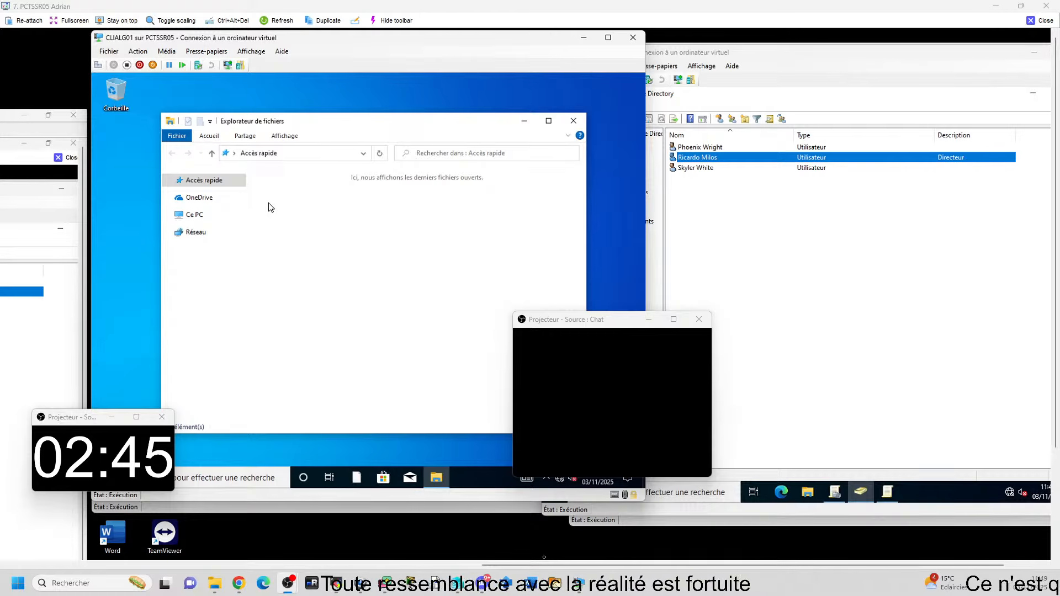
pyautogui.click(210, 217)
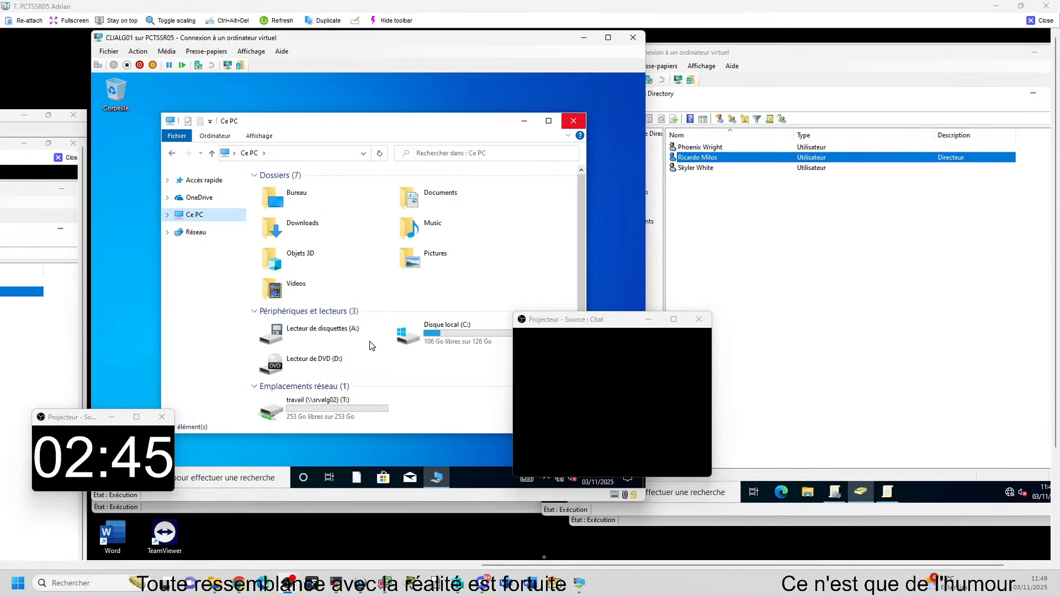
pyautogui.doubleClick(312, 404)
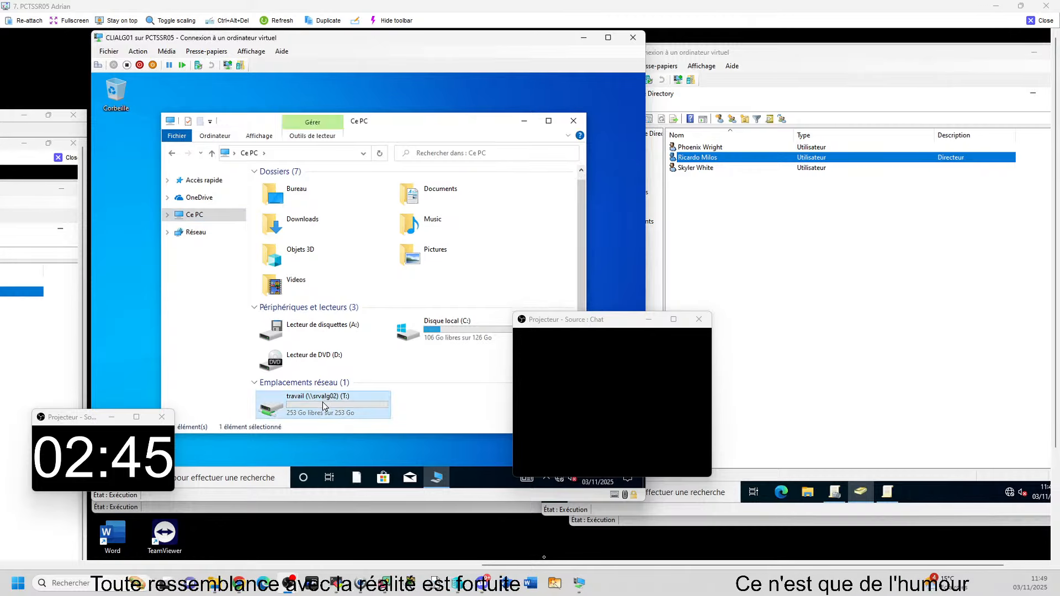
pyautogui.click(172, 153)
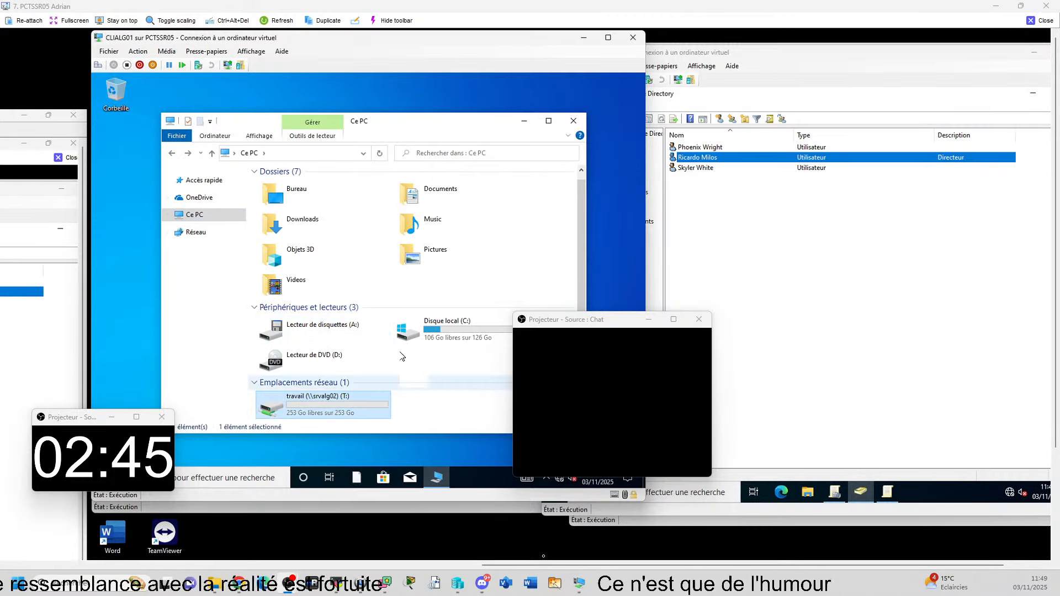
pyautogui.hscroll(-3, 406, 249)
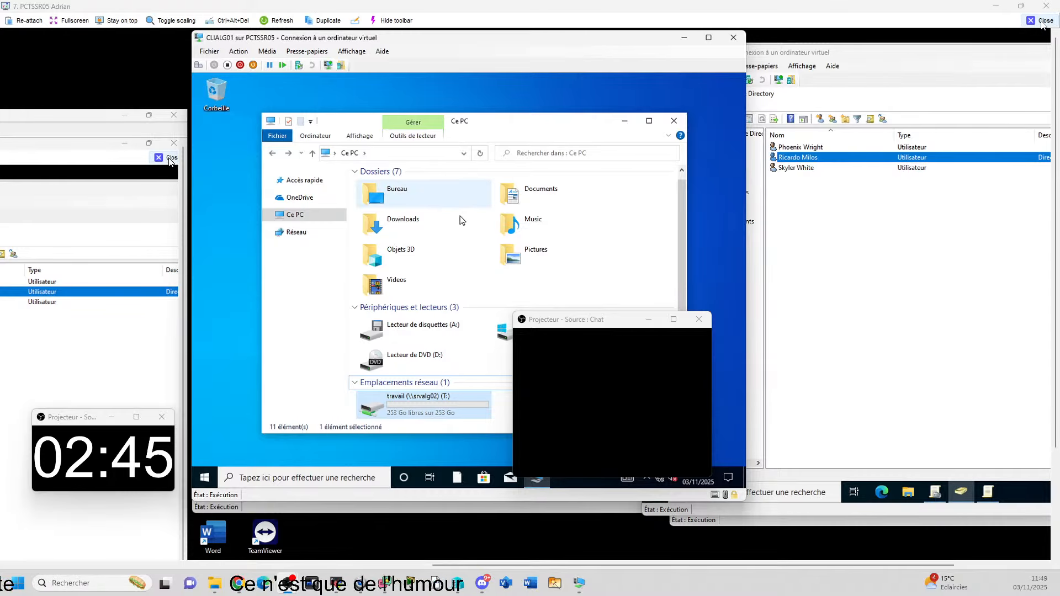
# Step: Try the Music, Documents, Downloads, Pictures and Videos folders, dismissing each location-unavailable error
pyautogui.doubleClick(529, 228)
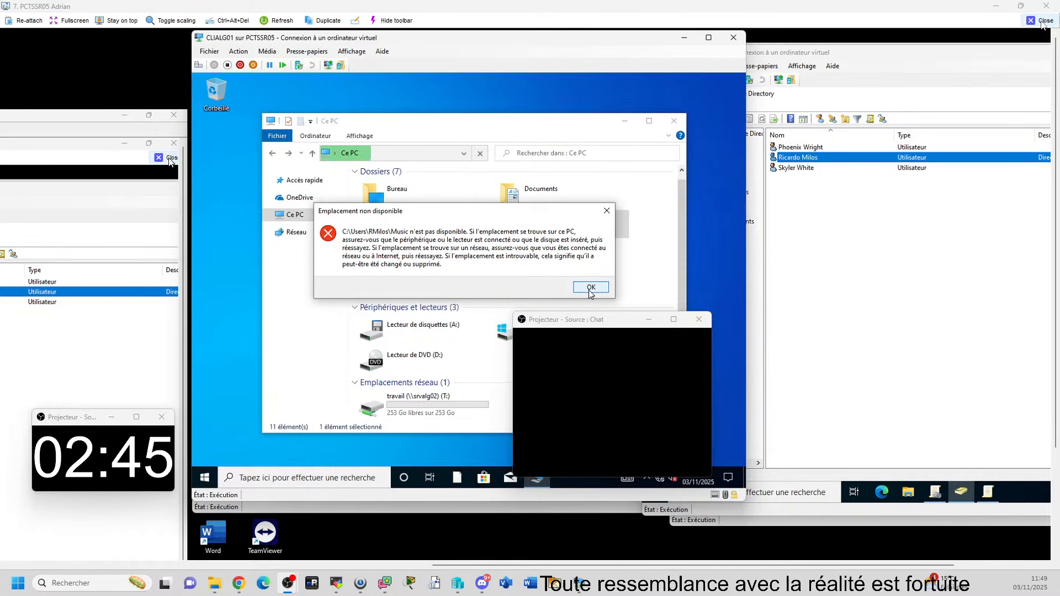
pyautogui.click(591, 288)
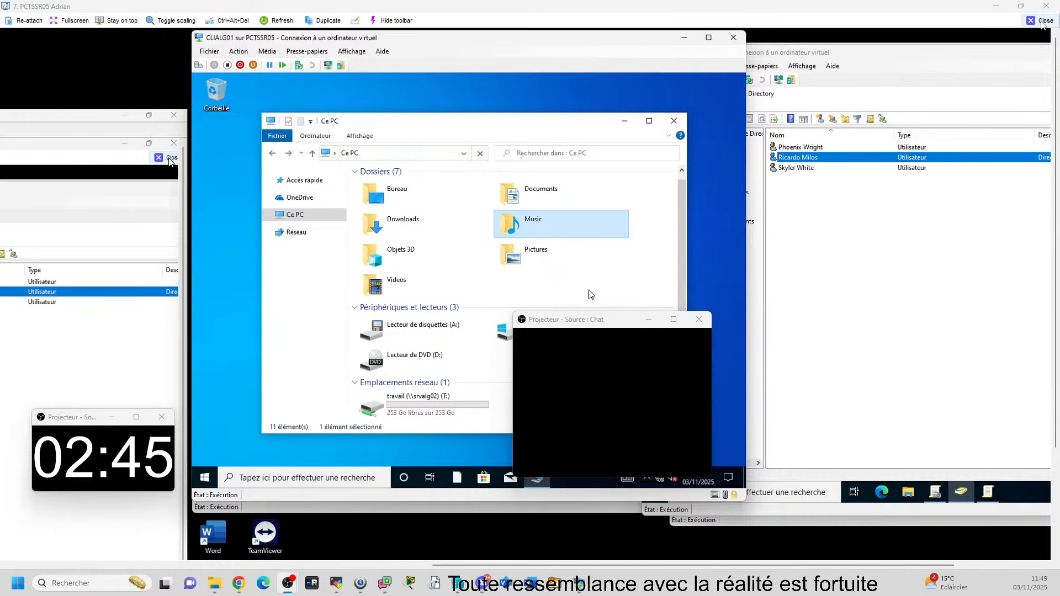
pyautogui.doubleClick(535, 193)
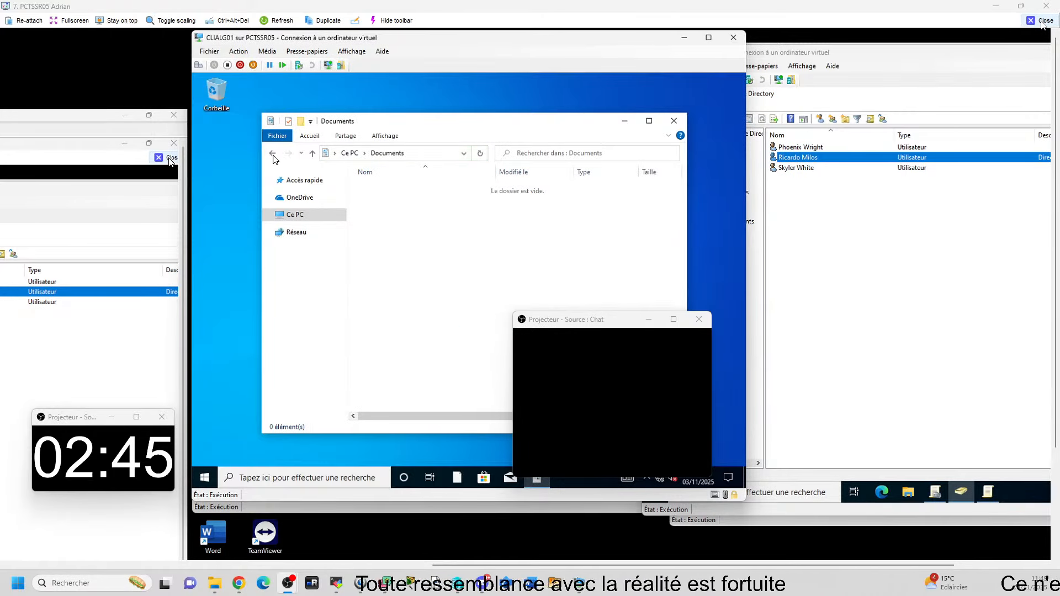
pyautogui.hotkey('alt', 'Left')
pyautogui.click(392, 233)
pyautogui.doubleClick(392, 233)
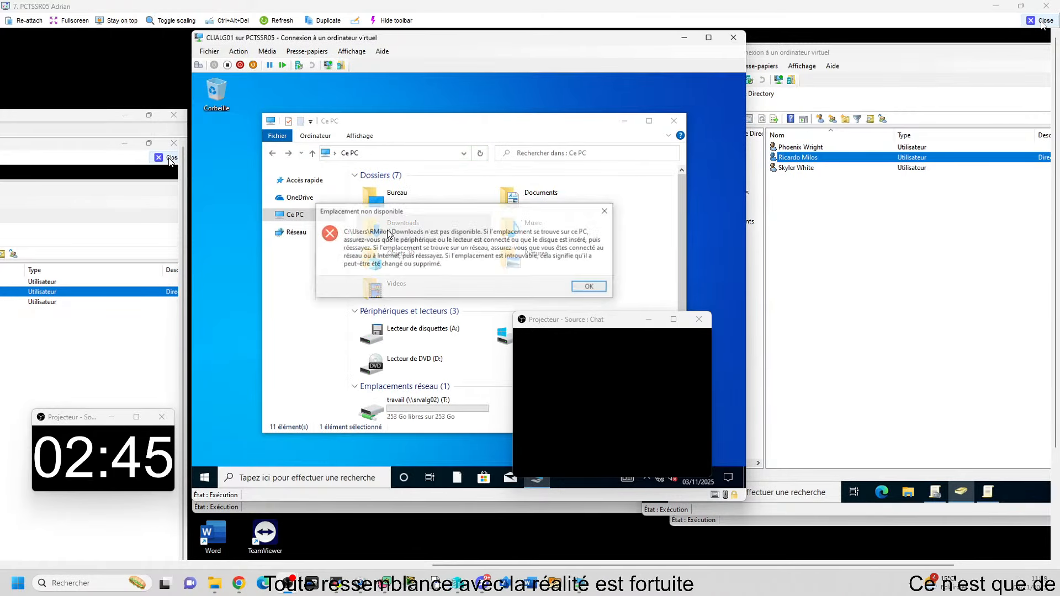
pyautogui.press('Return')
pyautogui.doubleClick(524, 275)
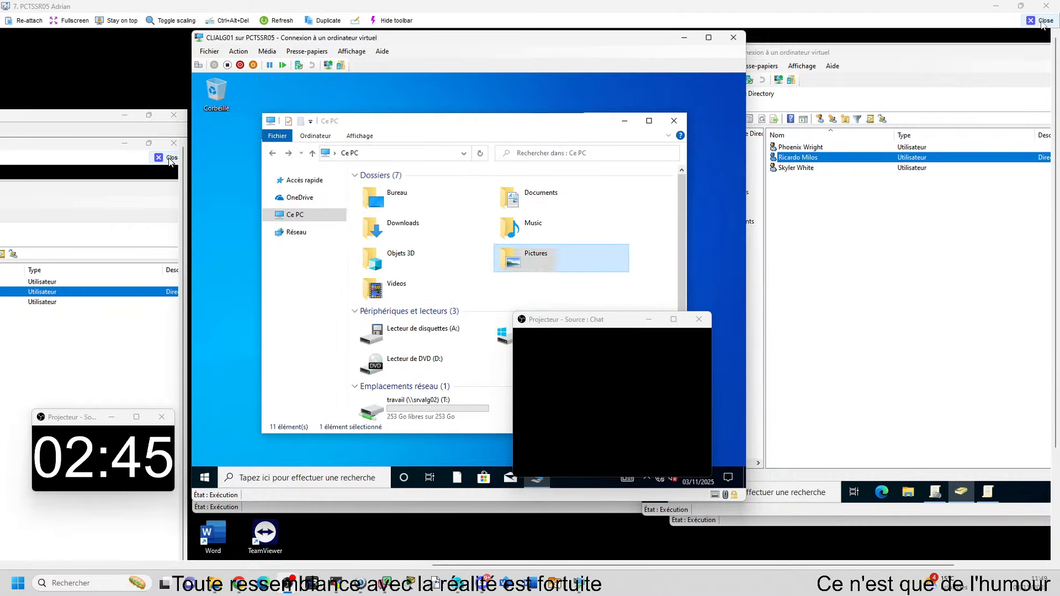
pyautogui.press('Return')
pyautogui.doubleClick(439, 286)
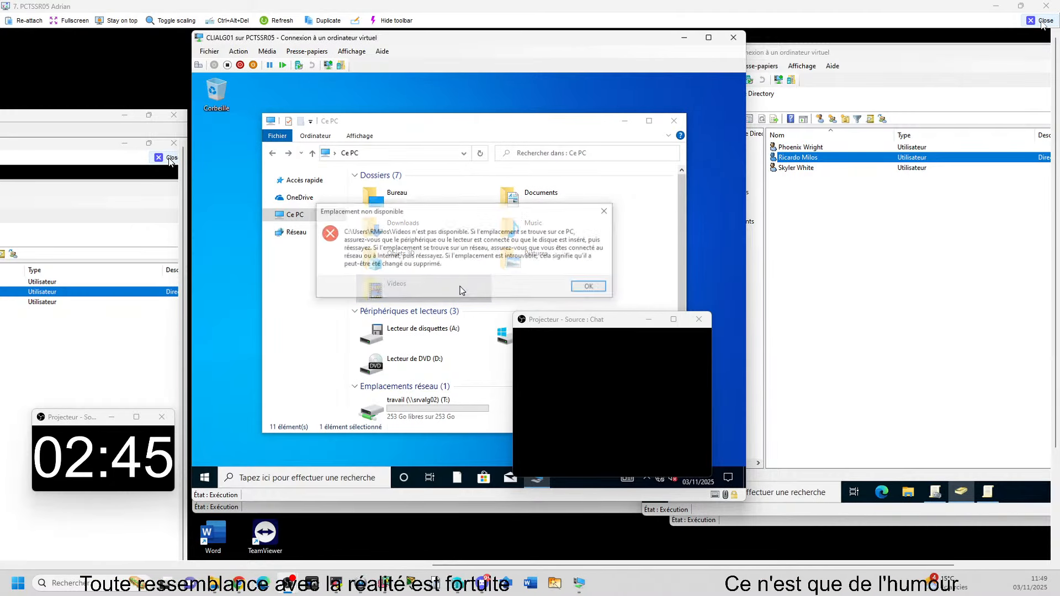
pyautogui.press('Return')
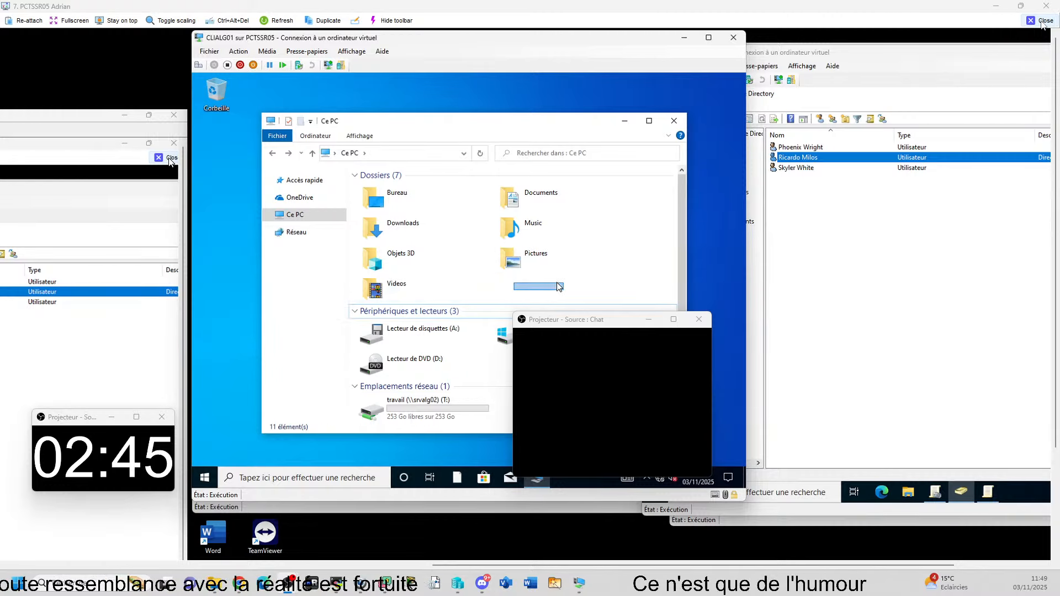
# Step: Check the Objets 3D and Bureau folders, returning to Ce PC after each
pyautogui.doubleClick(431, 260)
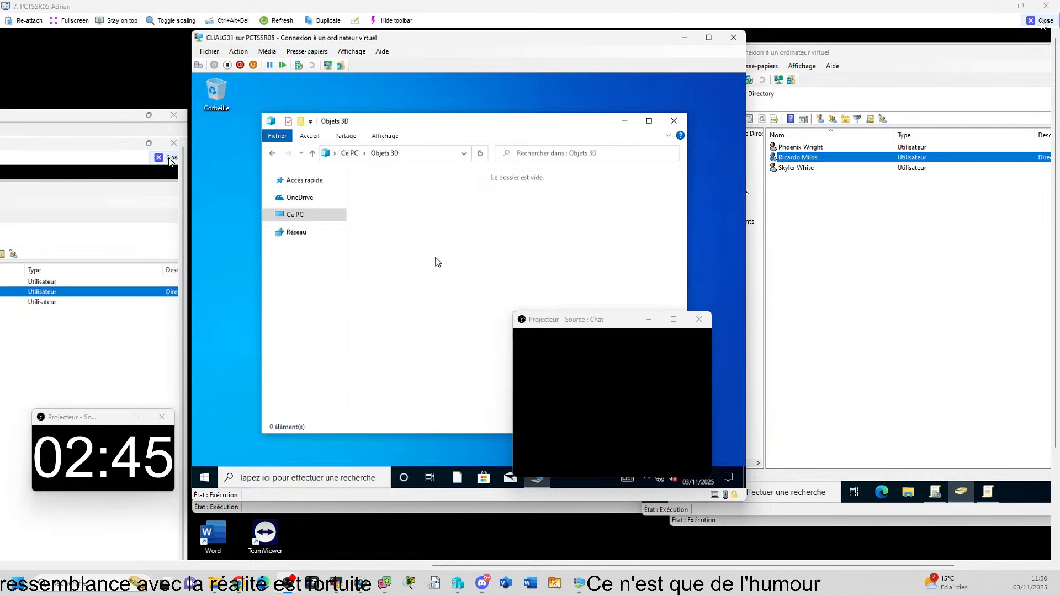
pyautogui.click(272, 153)
pyautogui.doubleClick(428, 203)
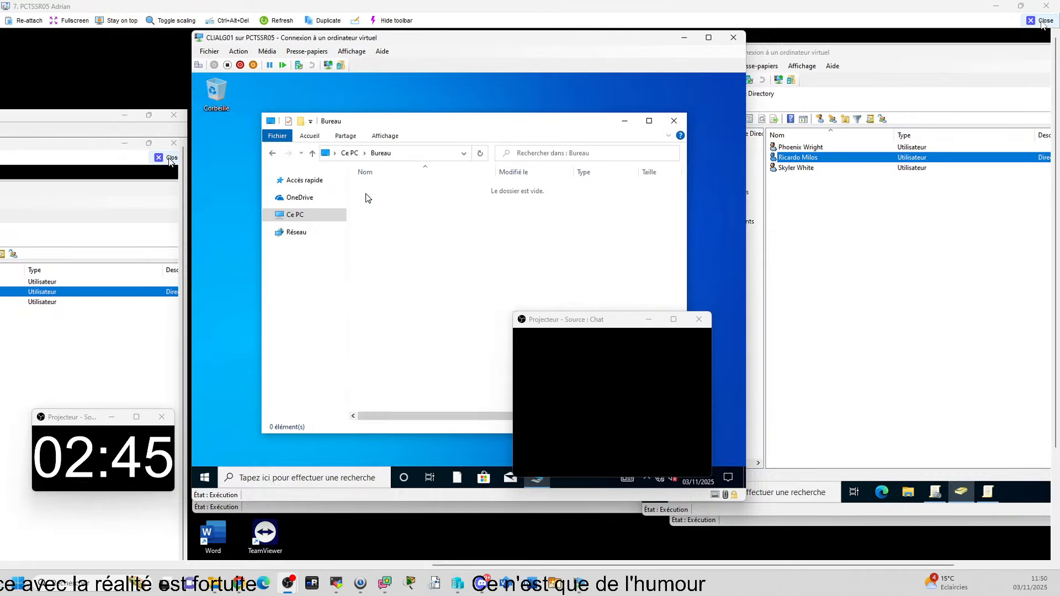
pyautogui.click(273, 155)
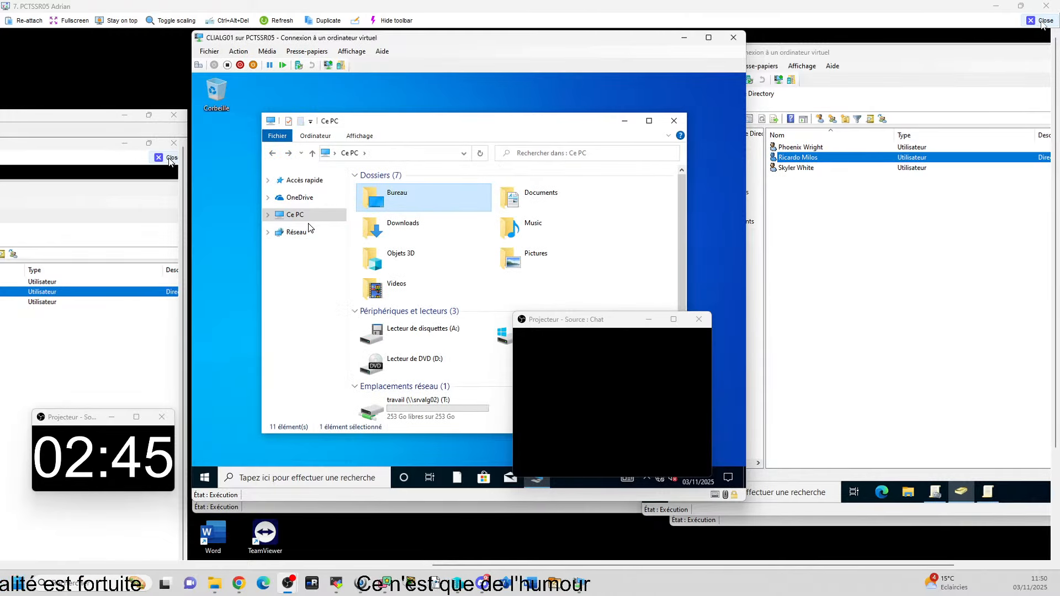
pyautogui.click(512, 95)
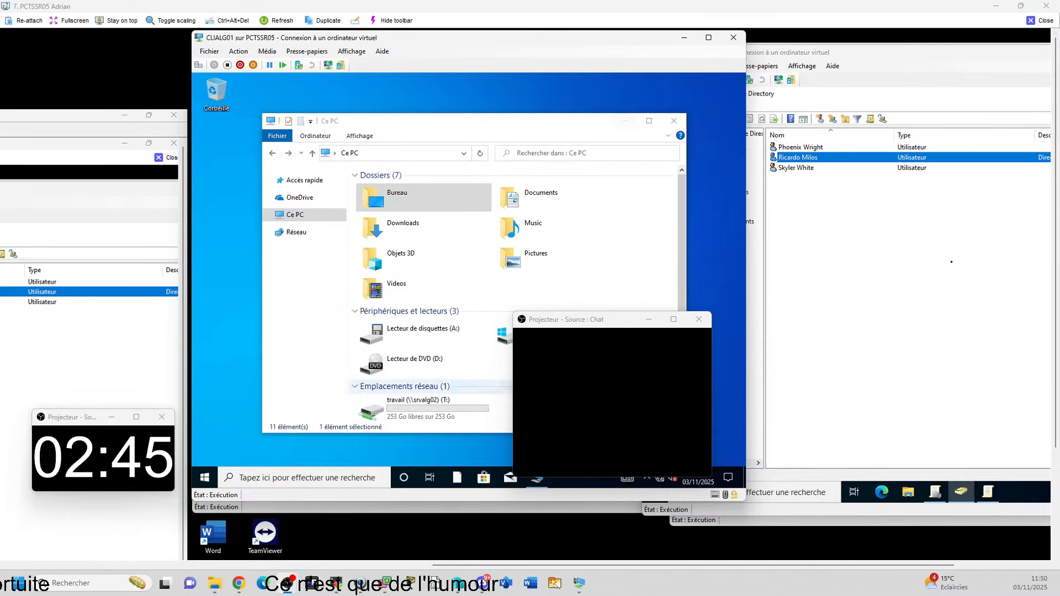
# Step: Sign in to CLIALG02 via Autre utilisateur with the domain username and password
pyautogui.click(572, 509)
pyautogui.click(430, 334)
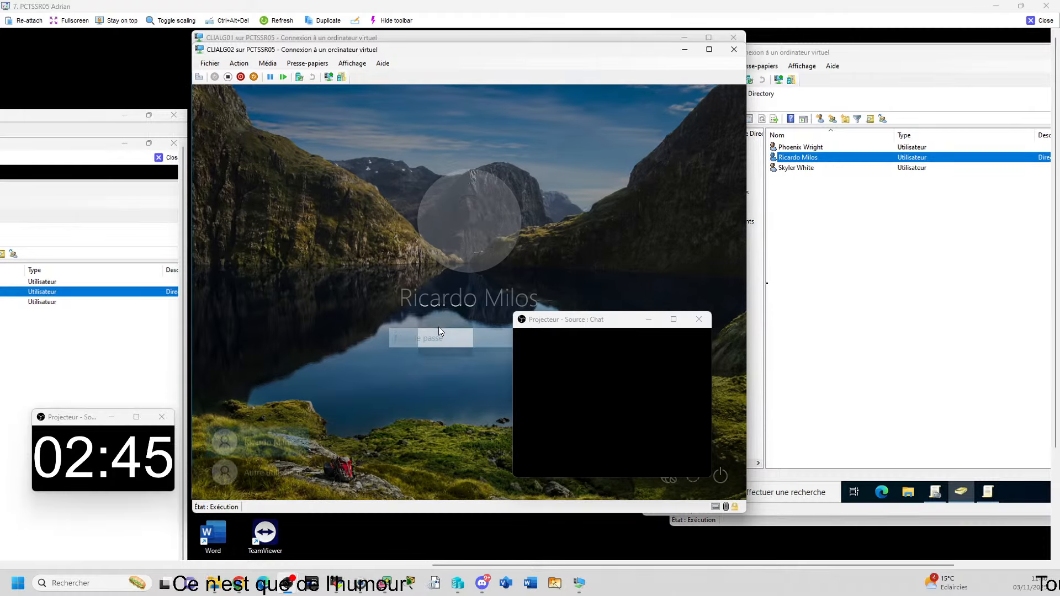
pyautogui.moveTo(572, 326); pyautogui.dragTo(64, 272)
pyautogui.write('q')
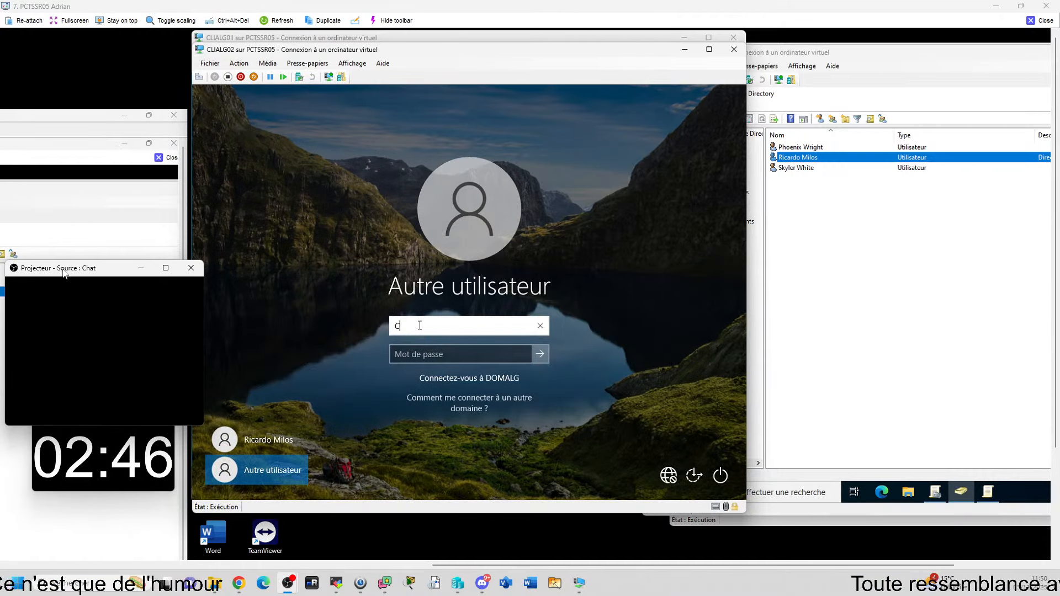
pyautogui.press('Tab')
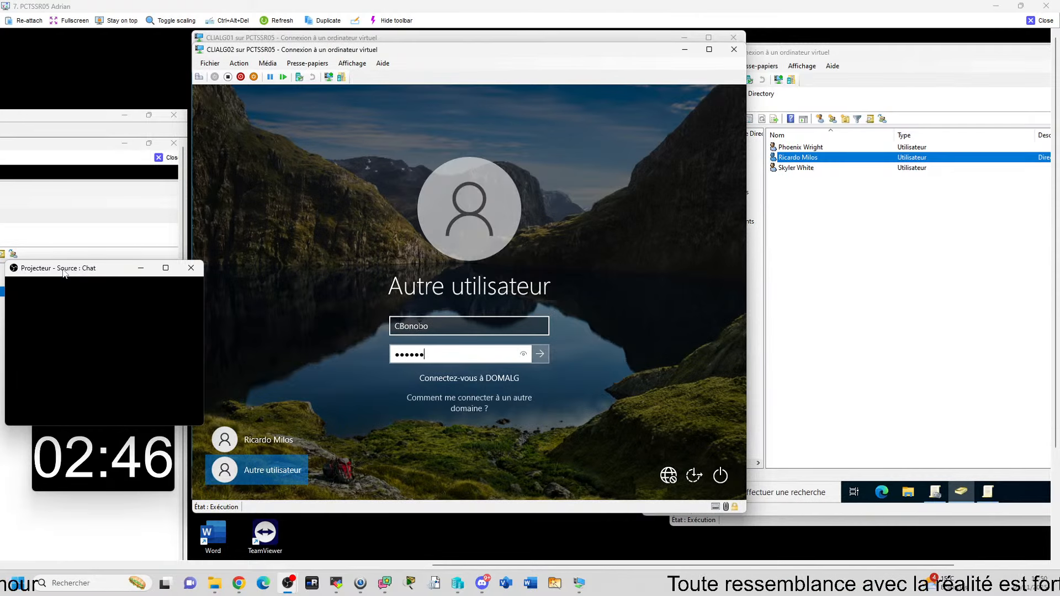
pyautogui.press('Return')
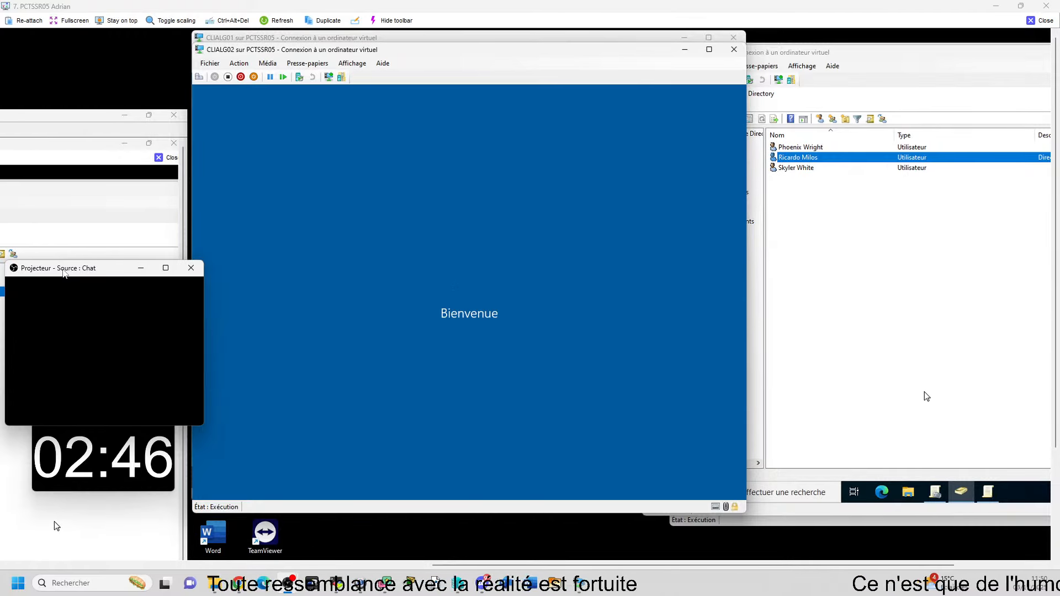
# Step: Review the Groupes security groups and Info unit users on the Active Directory server
pyautogui.click(885, 371)
pyautogui.click(699, 270)
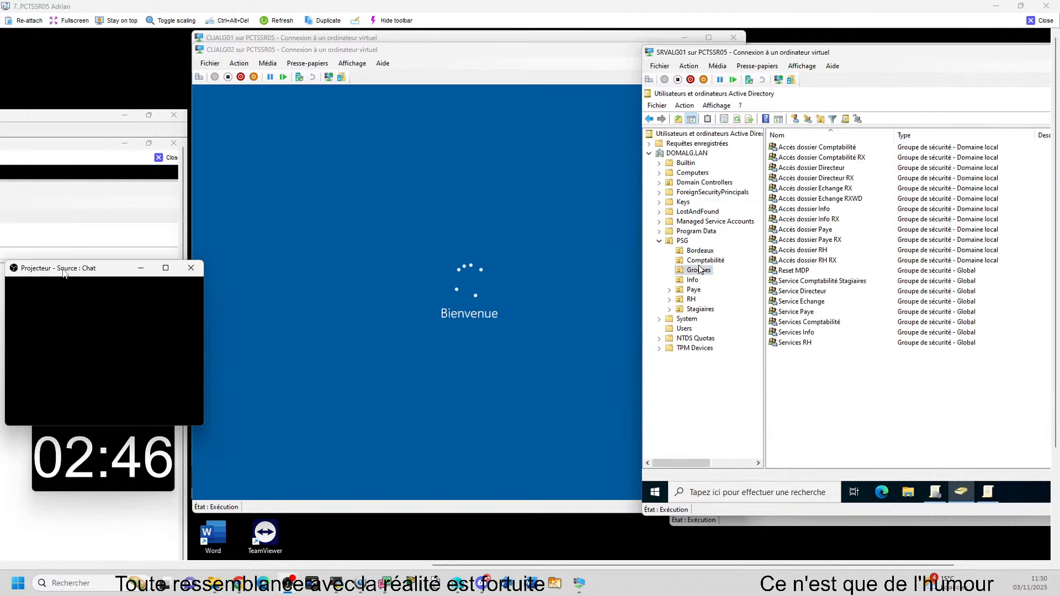
pyautogui.click(692, 280)
pyautogui.click(581, 227)
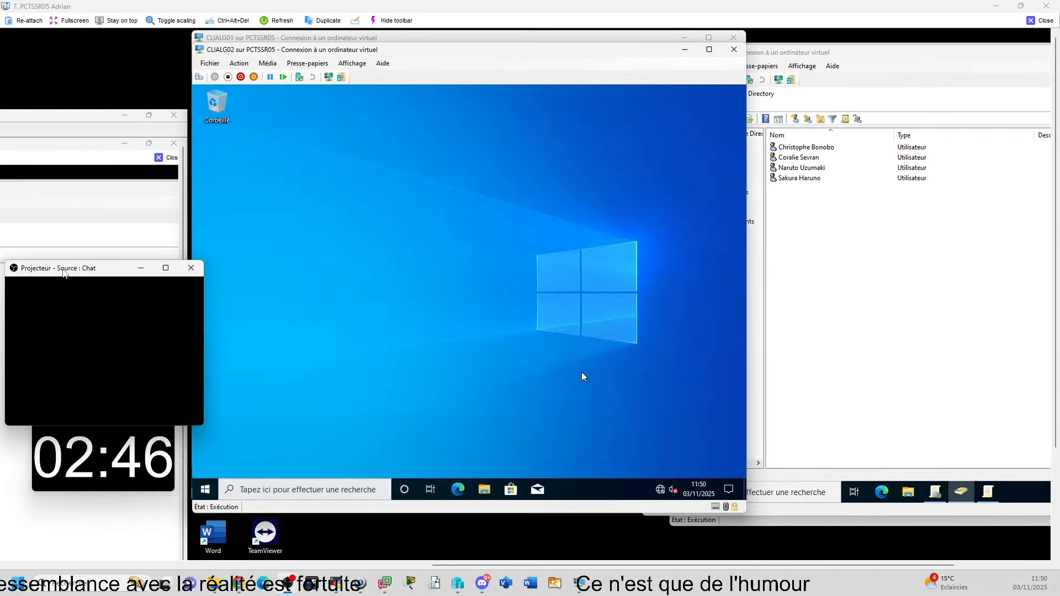
# Step: Browse CLIALG02's Images, Documents, Téléchargements and Musique folders in File Explorer
pyautogui.click(478, 487)
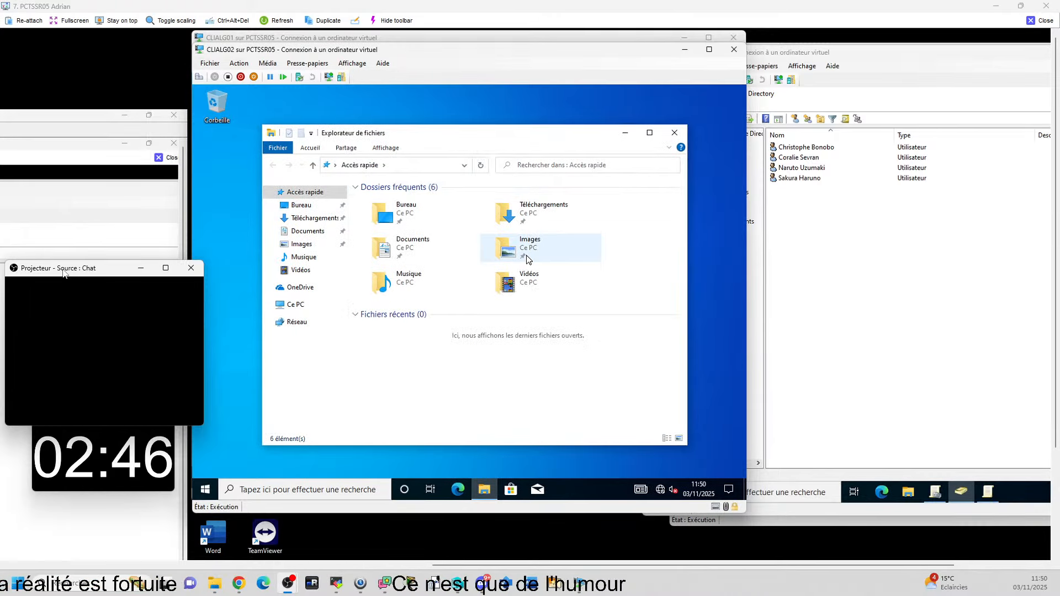
pyautogui.doubleClick(500, 257)
pyautogui.click(273, 165)
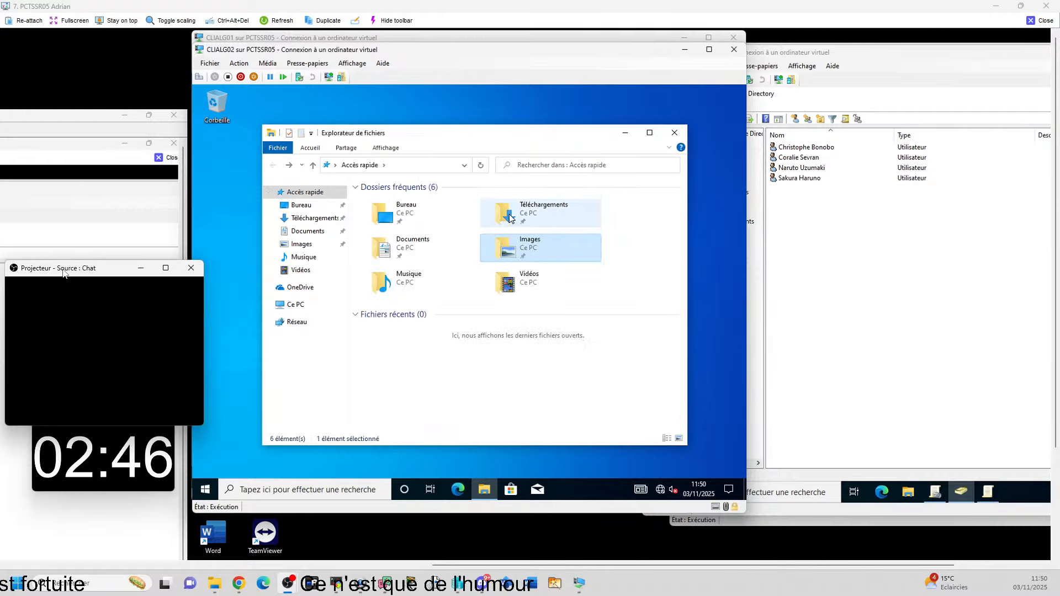
pyautogui.doubleClick(412, 246)
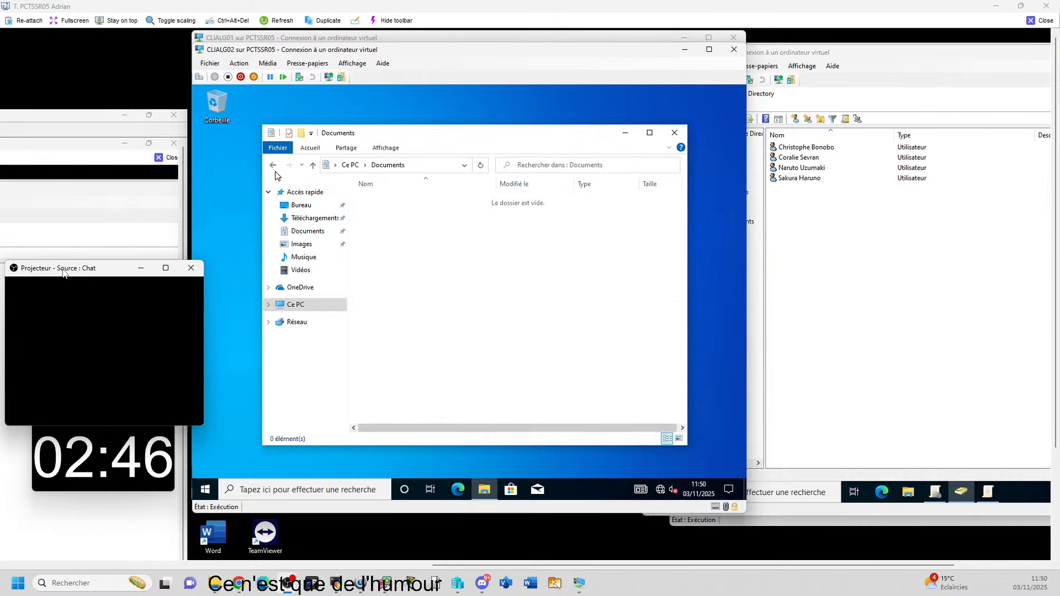
pyautogui.click(273, 165)
pyautogui.doubleClick(530, 213)
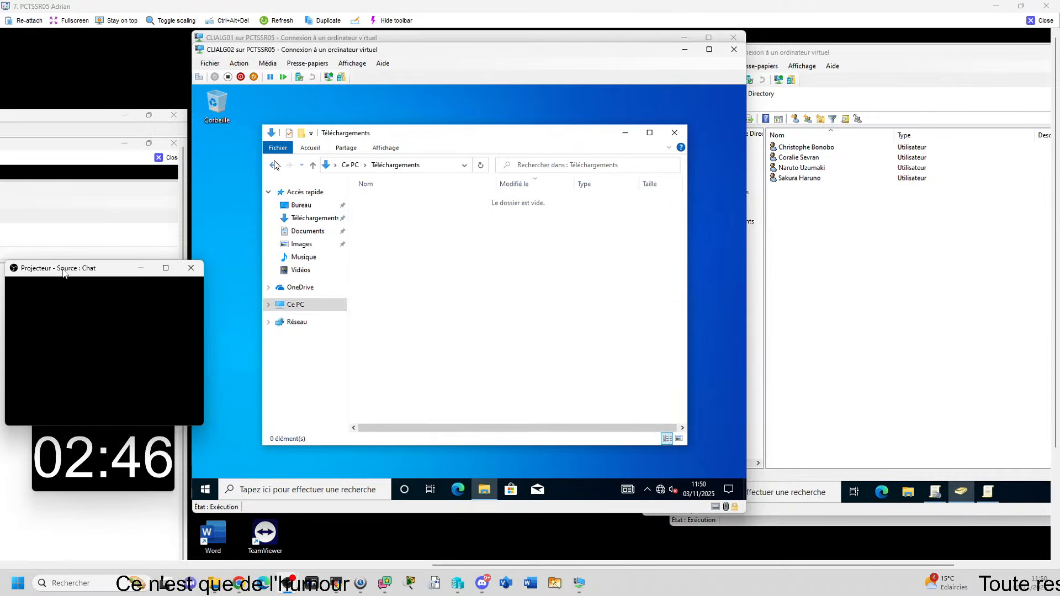
pyautogui.click(275, 165)
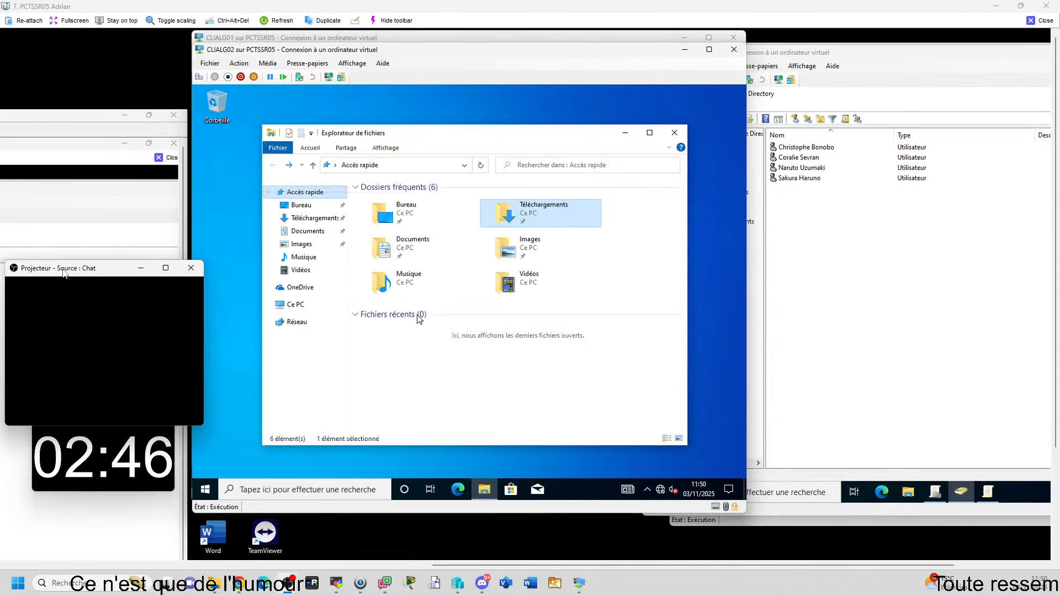
pyautogui.click(306, 305)
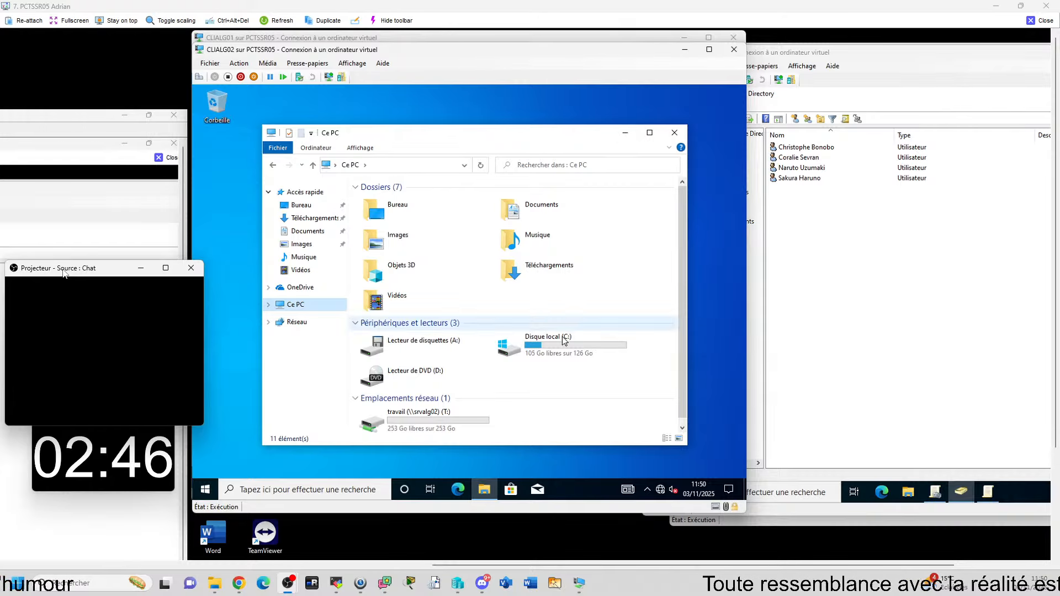
pyautogui.scroll(-1, 564, 341)
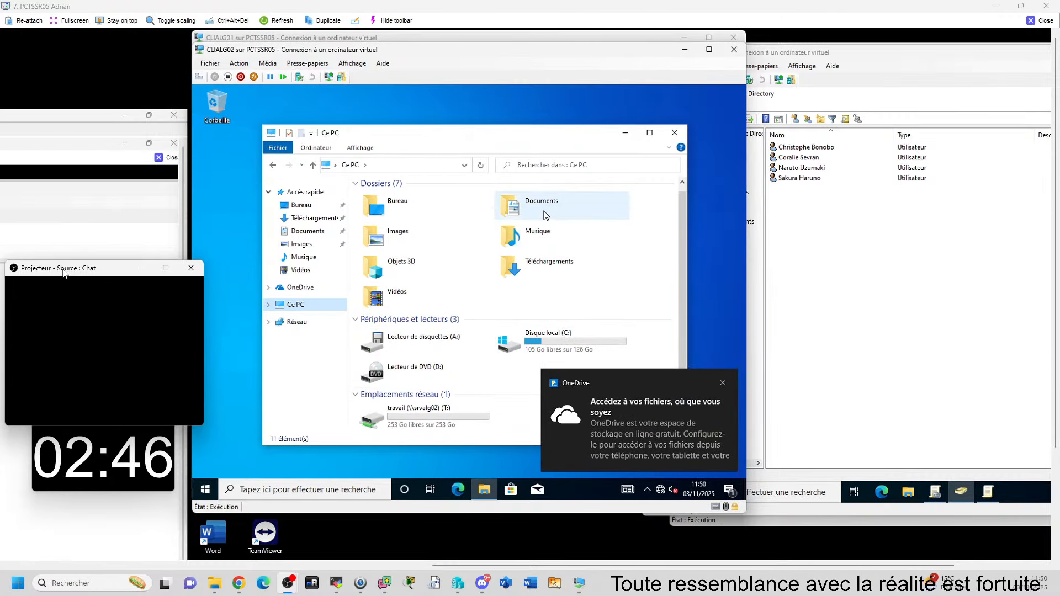
pyautogui.doubleClick(537, 237)
pyautogui.hotkey('alt', 'Left')
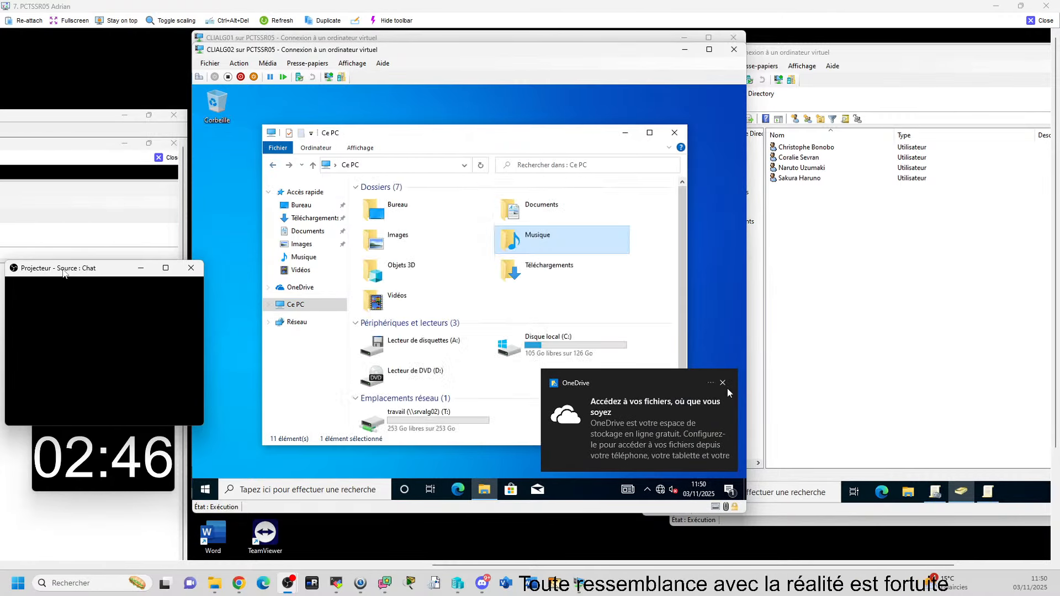
# Step: Dismiss the OneDrive notification, minimize Ce PC and switch to the CLIALG01 VM
pyautogui.click(724, 384)
pyautogui.click(625, 134)
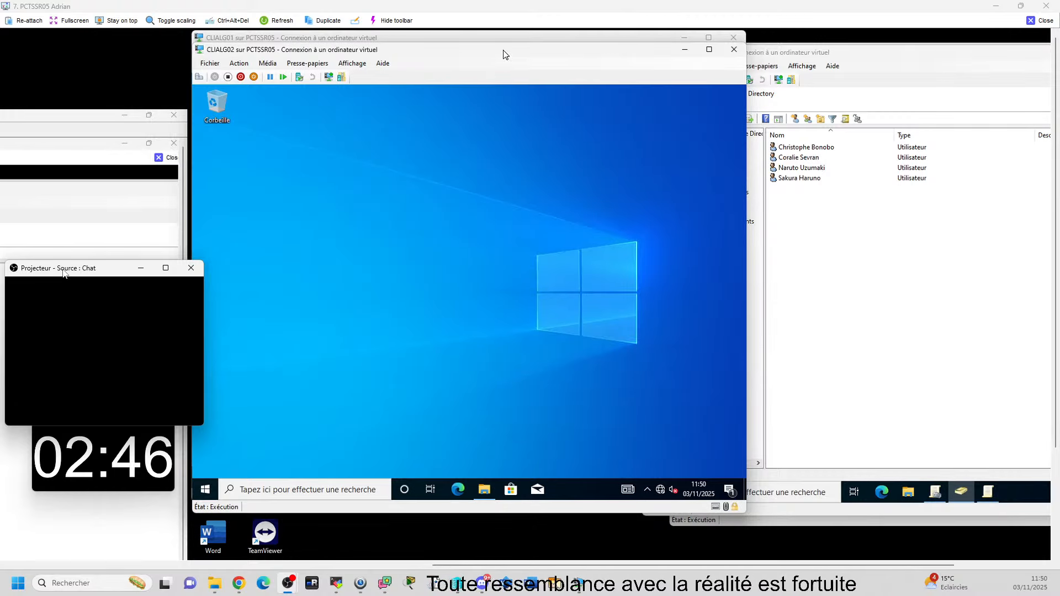
pyautogui.click(503, 37)
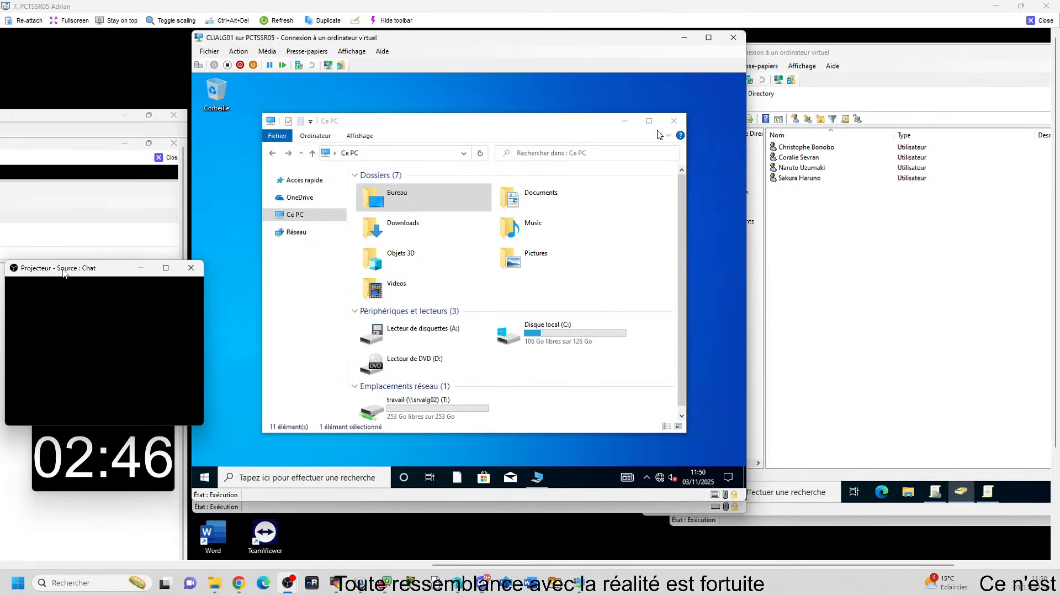
# Step: Close Ce PC on CLIALG01 and check the Start menu's account and power options
pyautogui.click(673, 120)
pyautogui.click(204, 477)
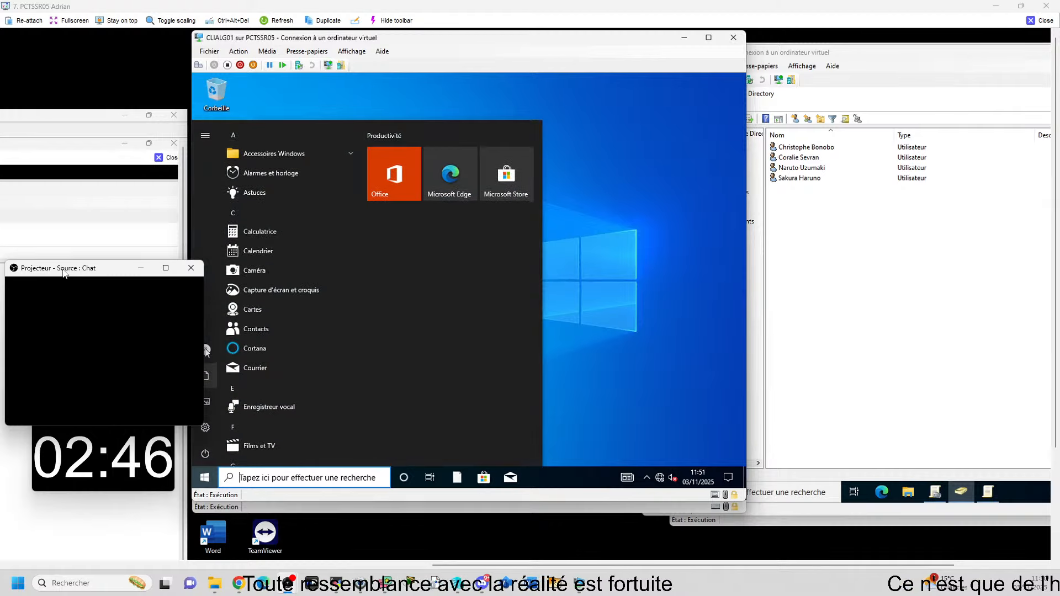
pyautogui.click(206, 351)
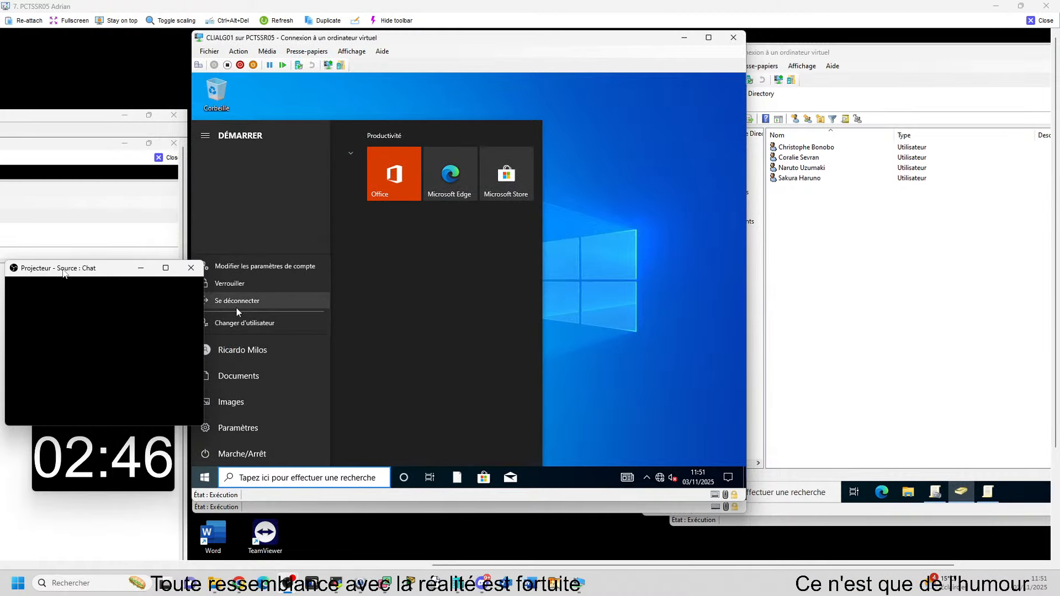
pyautogui.click(246, 454)
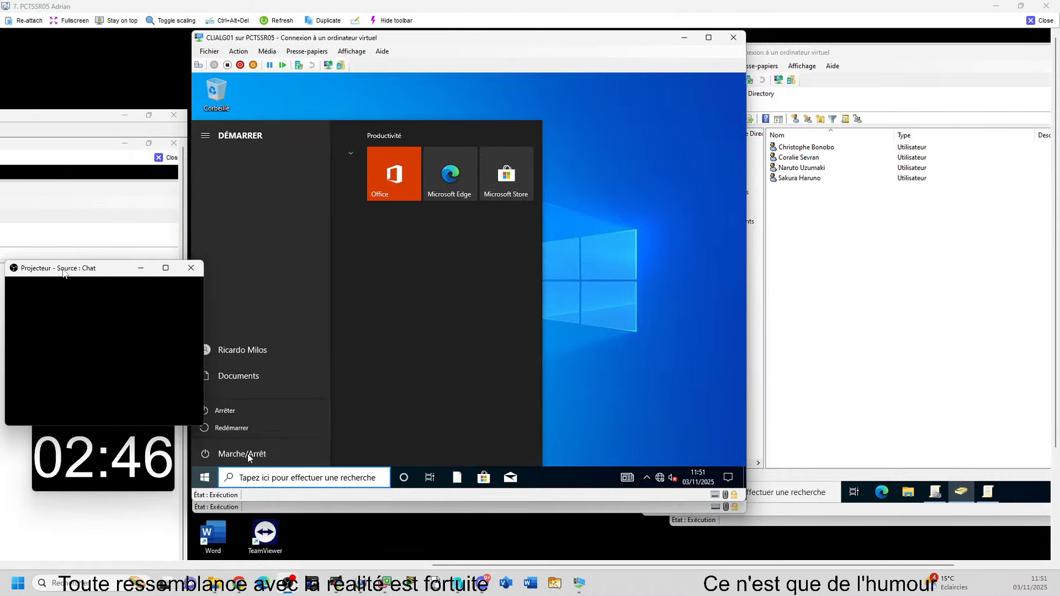
# Step: On CLIALG02, open File Explorer and look inside the travail network drive
pyautogui.click(428, 507)
pyautogui.click(480, 494)
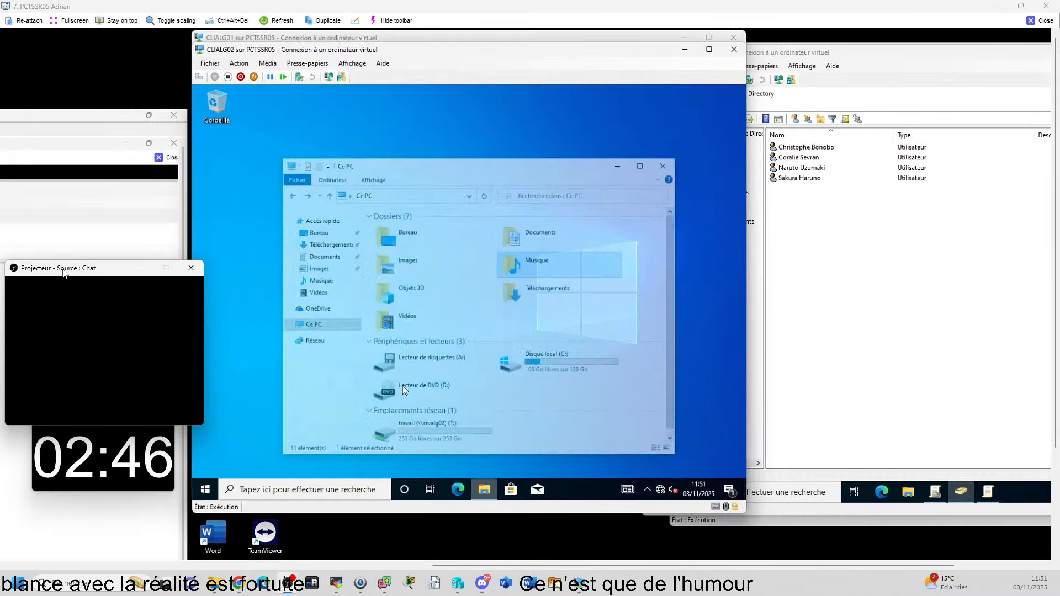
pyautogui.doubleClick(404, 408)
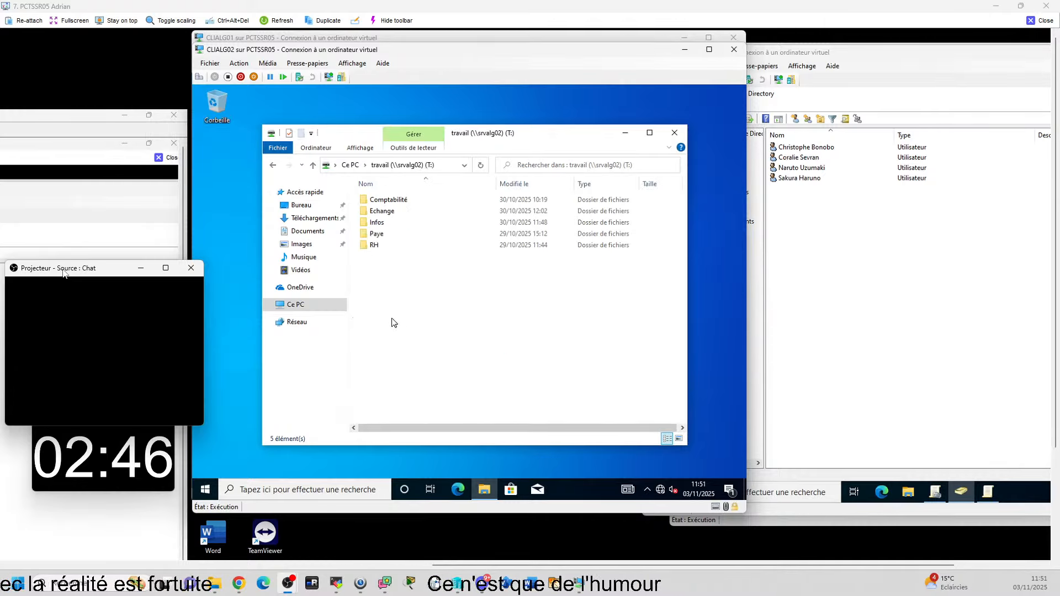
pyautogui.click(273, 165)
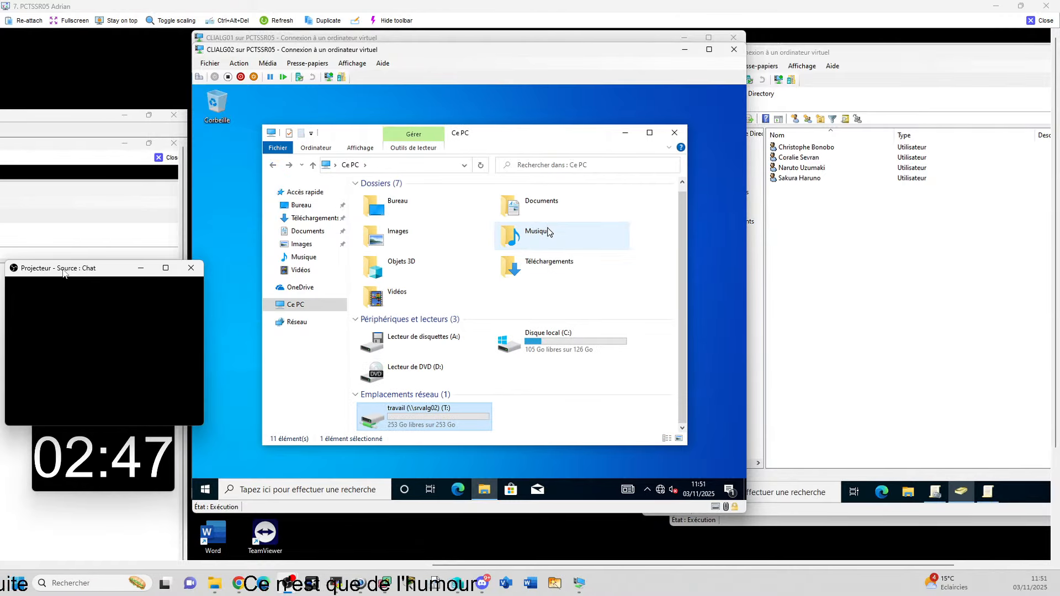
# Step: Review the Musique folder's Sécurité permissions, then close its Properties and Explorer
pyautogui.rightClick(528, 230)
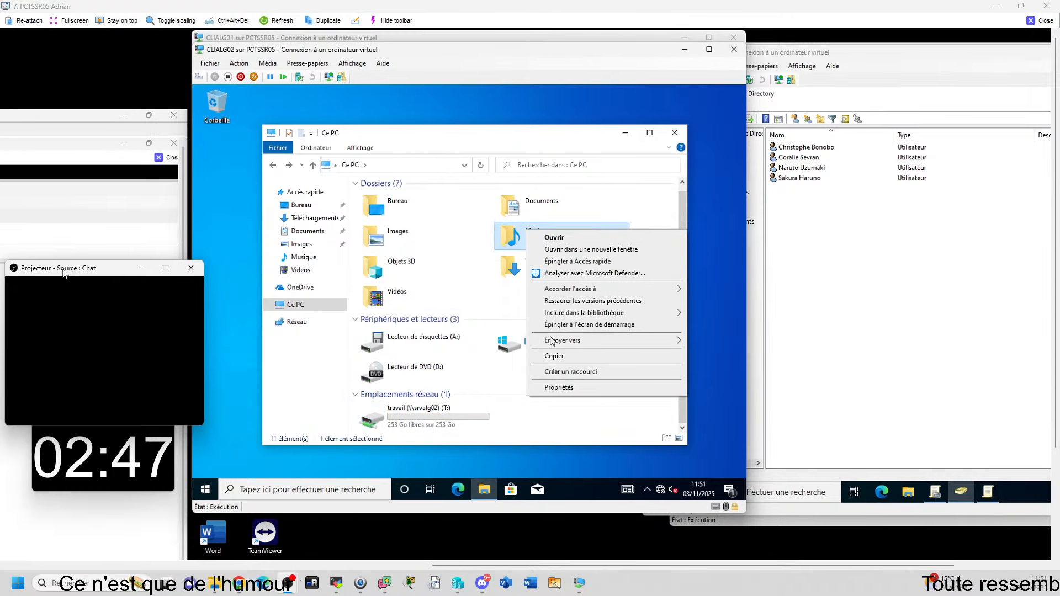
pyautogui.click(550, 387)
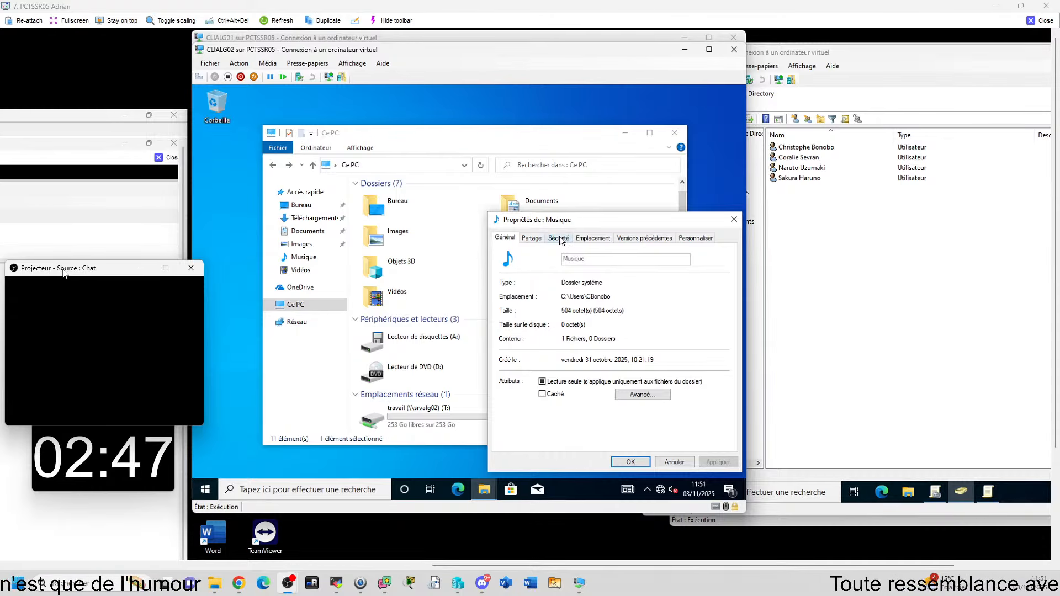
pyautogui.click(559, 238)
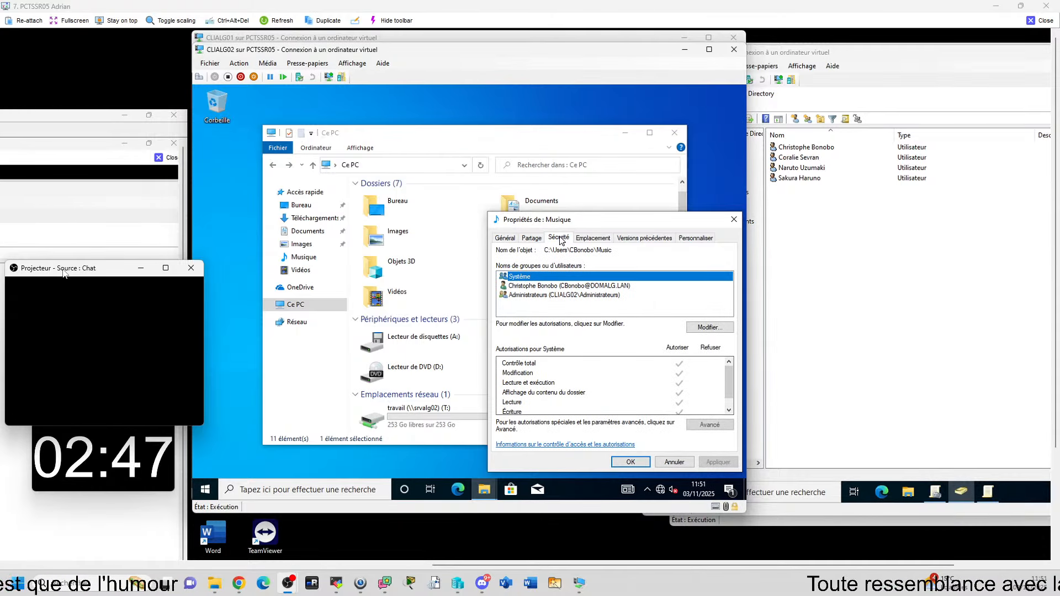
pyautogui.click(734, 221)
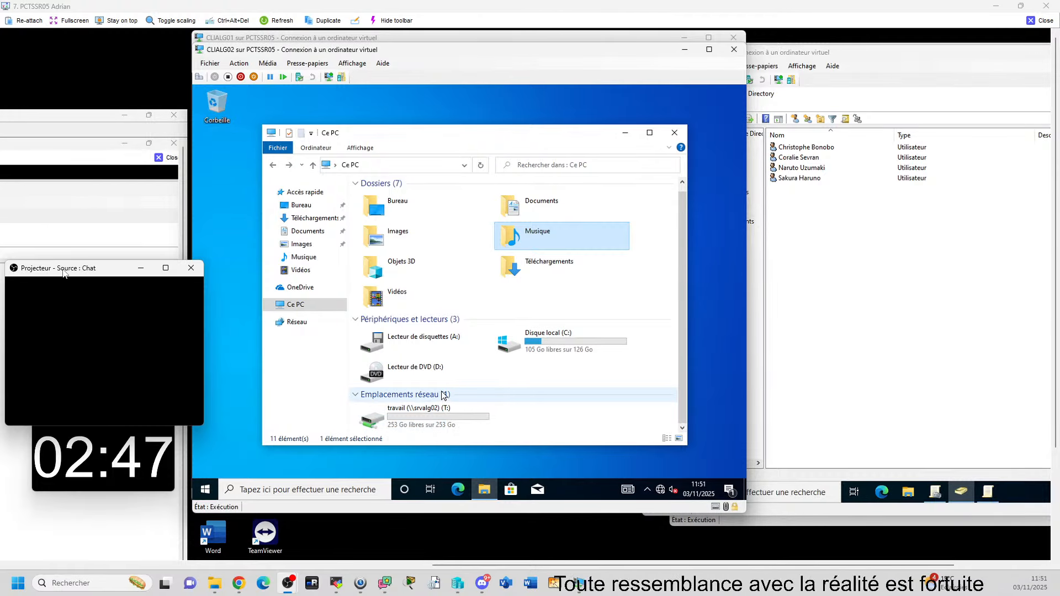
pyautogui.click(676, 134)
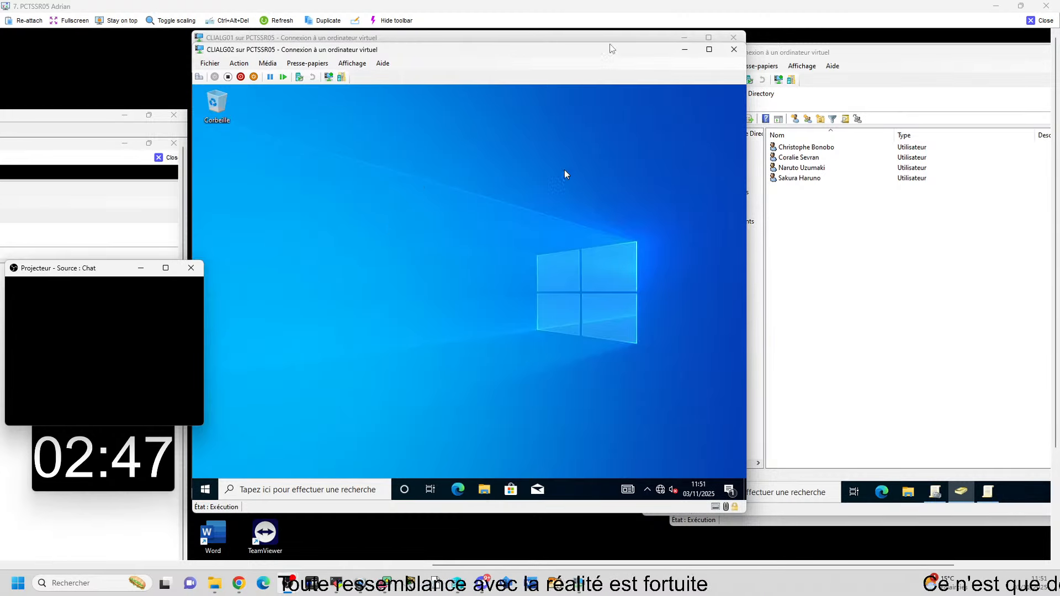
# Step: Bring CLIALG01 forward and dismiss its lock screen and open menu
pyautogui.click(608, 37)
pyautogui.click(532, 84)
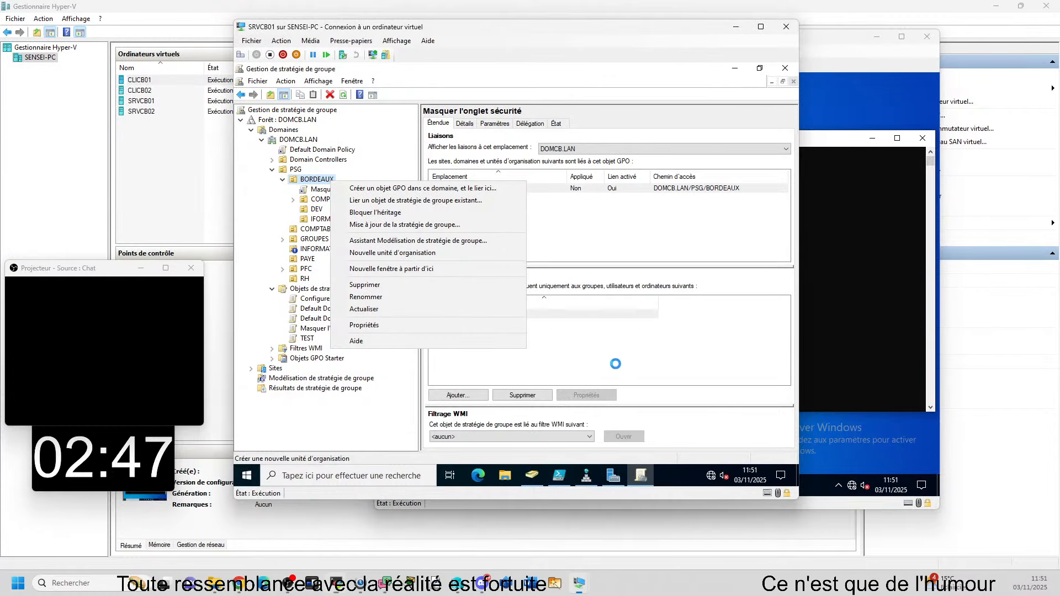
pyautogui.press('Escape')
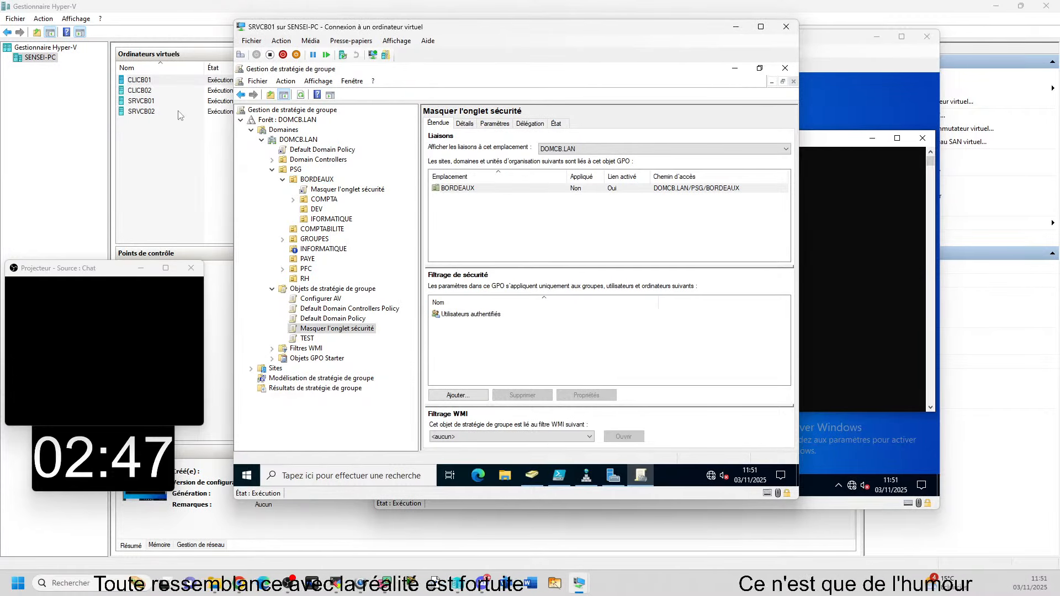
# Step: Collapse BORDEAUX and bring up the context menu of the PSG unit
pyautogui.click(282, 180)
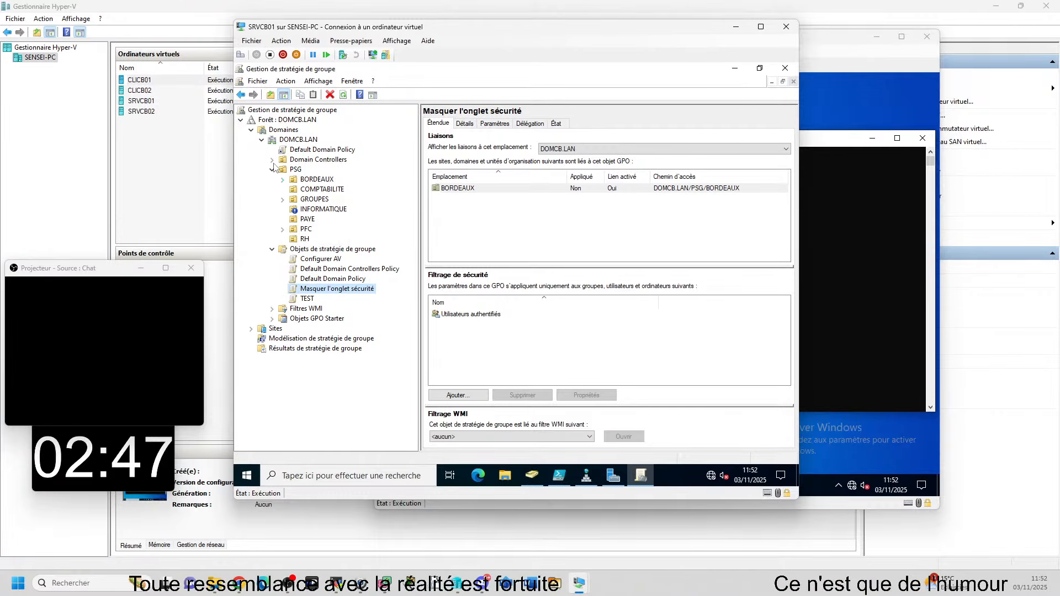
pyautogui.click(295, 170)
pyautogui.rightClick(297, 171)
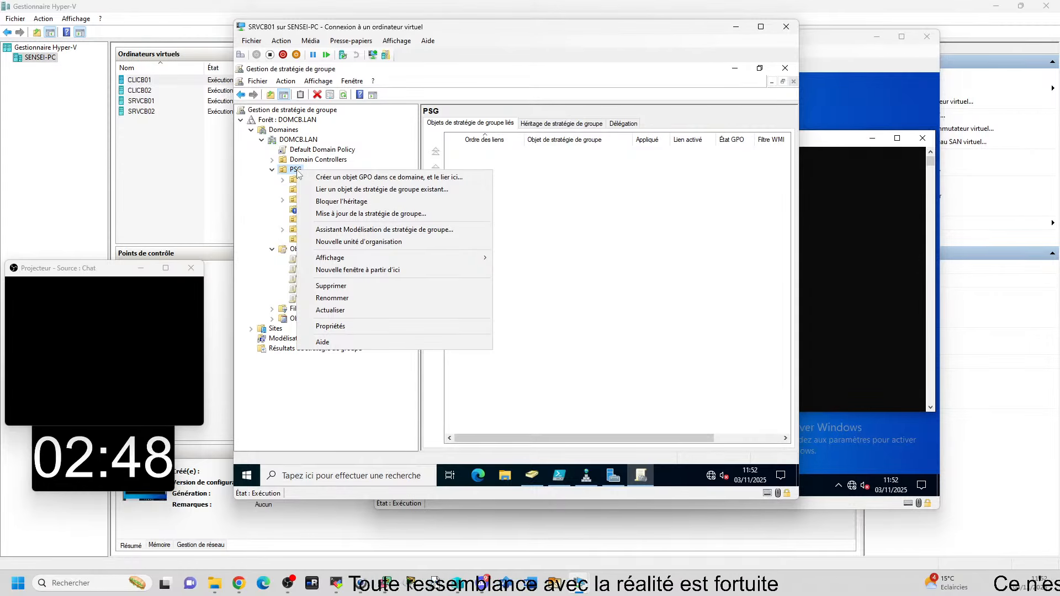
# Step: Create a GPO 'Interdit le panneau de configuration' in the domain, linked to PSG
pyautogui.click(353, 177)
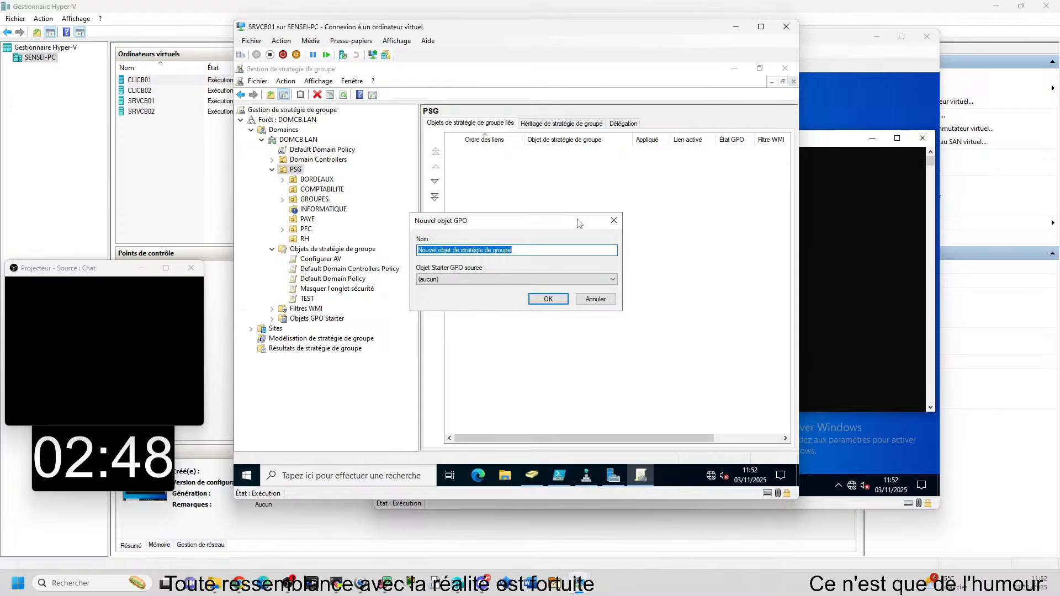
pyautogui.write('Interd')
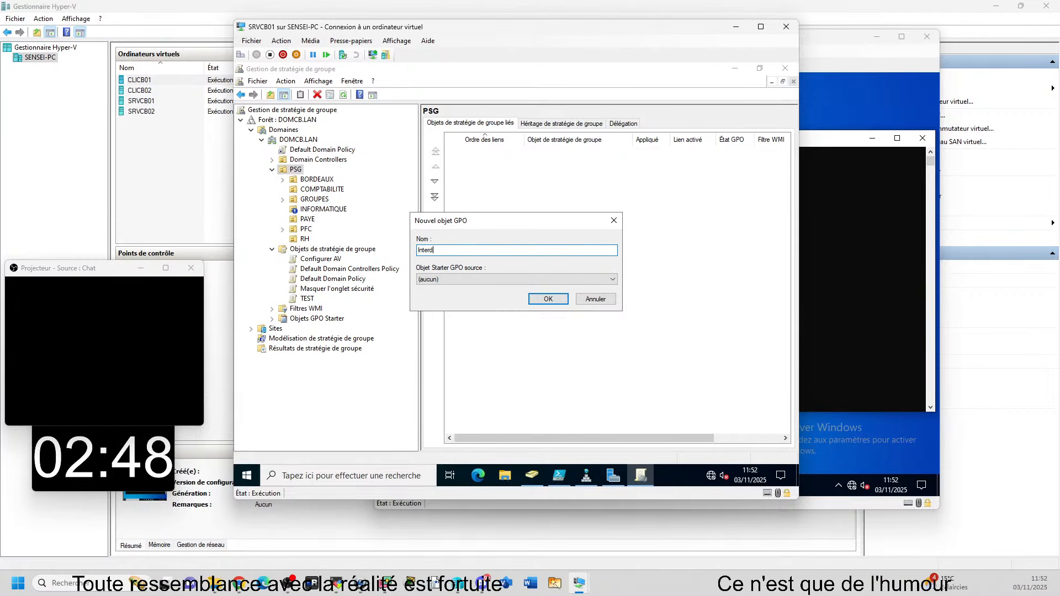
pyautogui.write('it le pan')
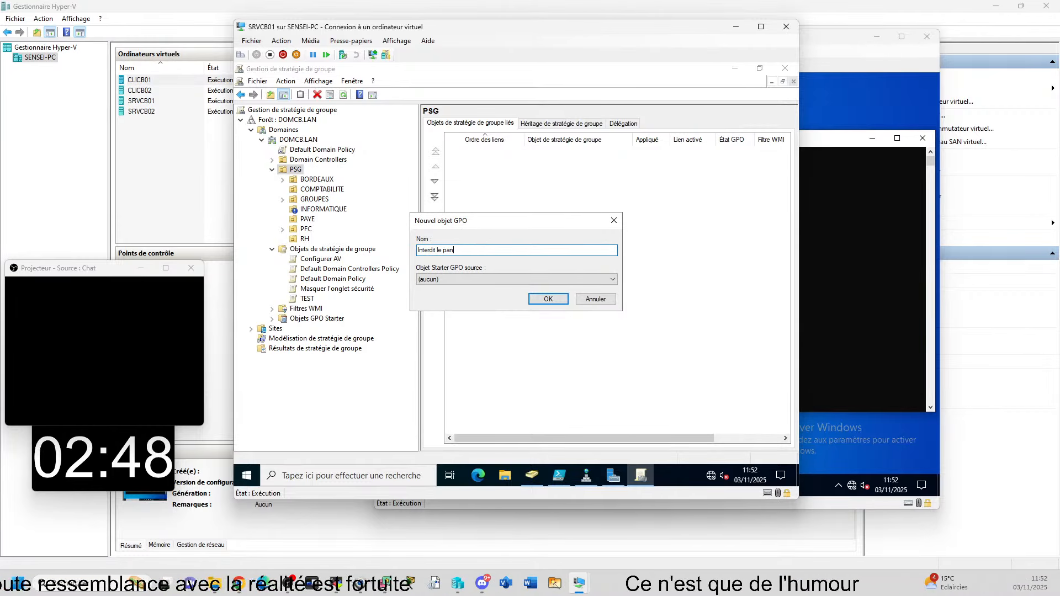
pyautogui.write('neau de confi')
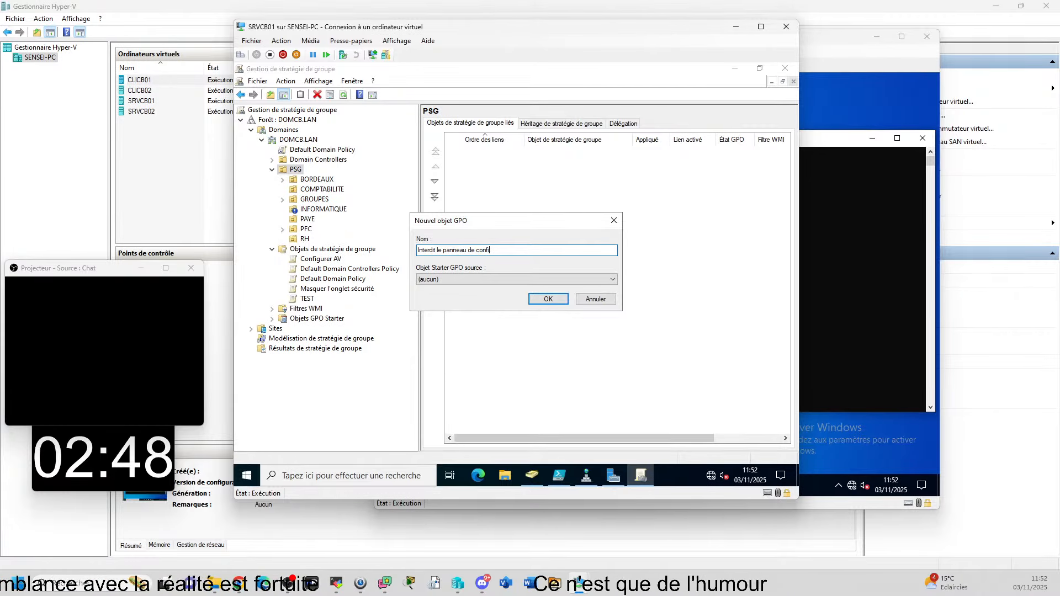
pyautogui.write('guration')
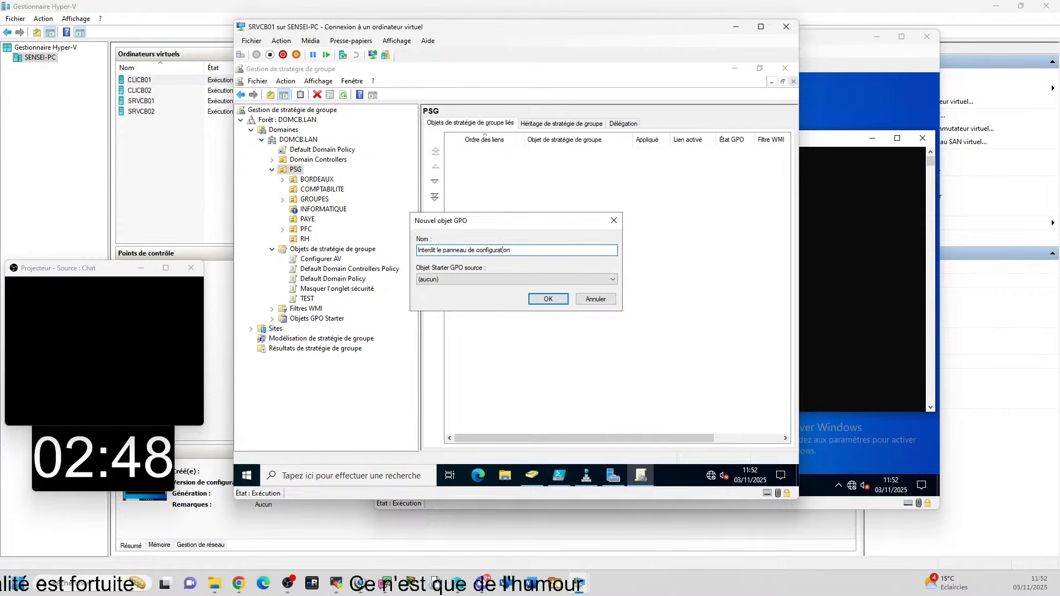
pyautogui.press('Return')
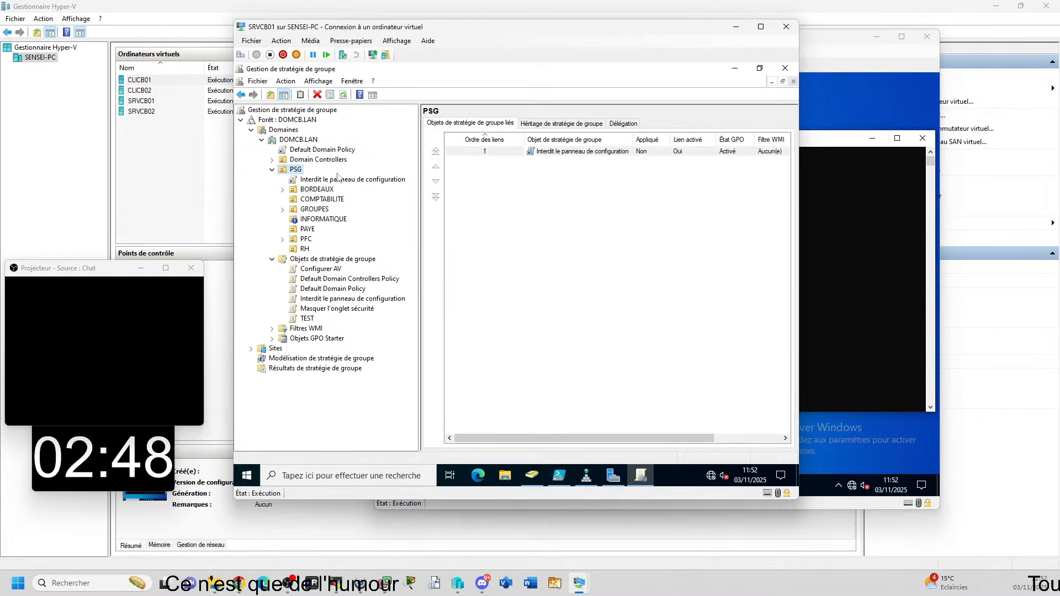
# Step: Check the new GPO's PSG scope, then drag the PCTSSR01 remote session onscreen
pyautogui.click(339, 178)
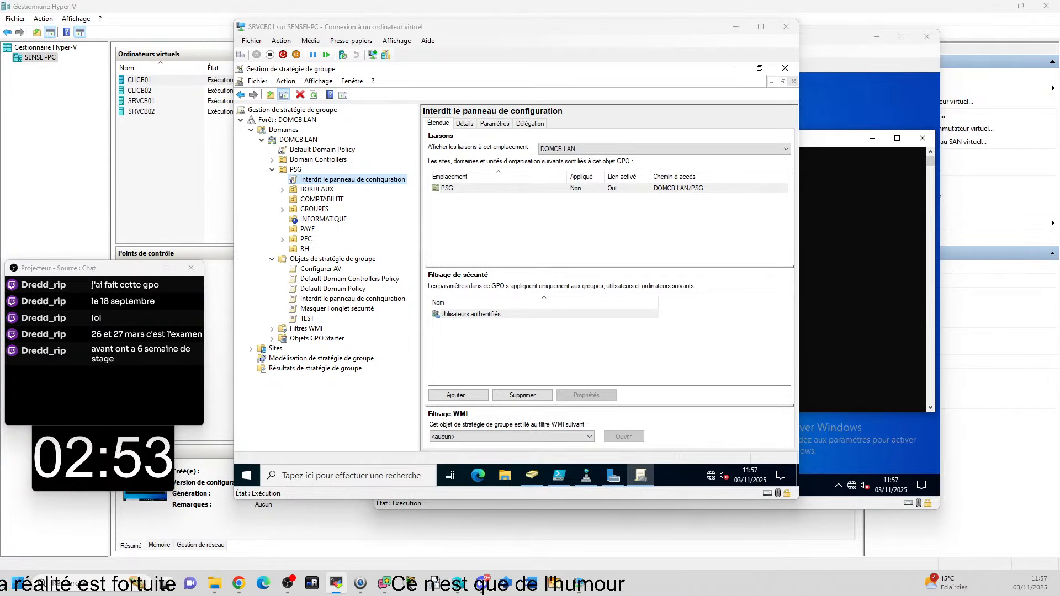
pyautogui.moveTo(1059, 353); pyautogui.dragTo(534, 133)
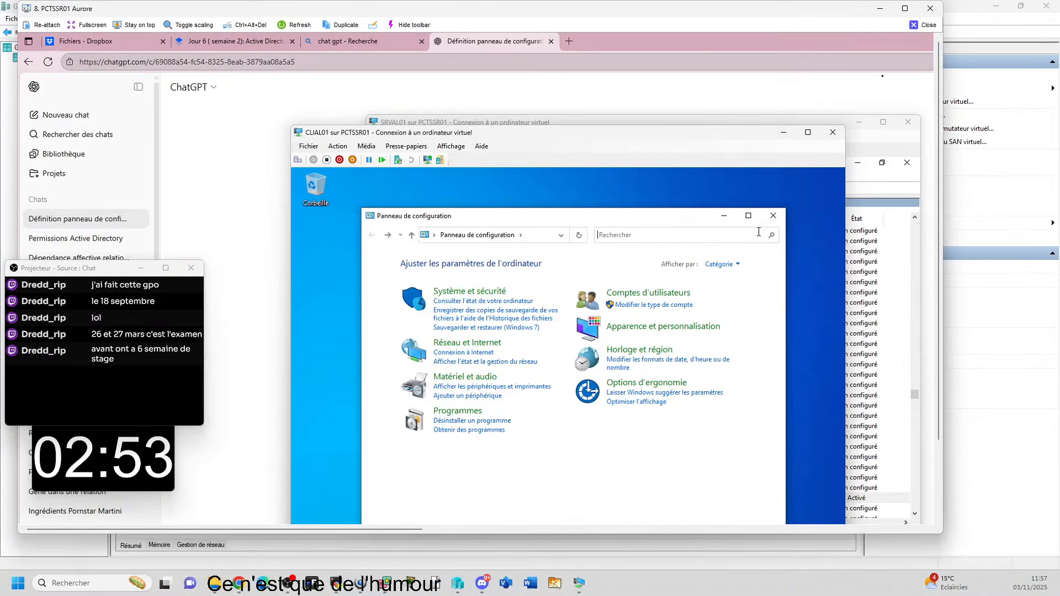
# Step: Maximize PCTSSR01 and open the 'Interdit le panneau de configuration' link's menu in SRVAL01's console
pyautogui.click(905, 10)
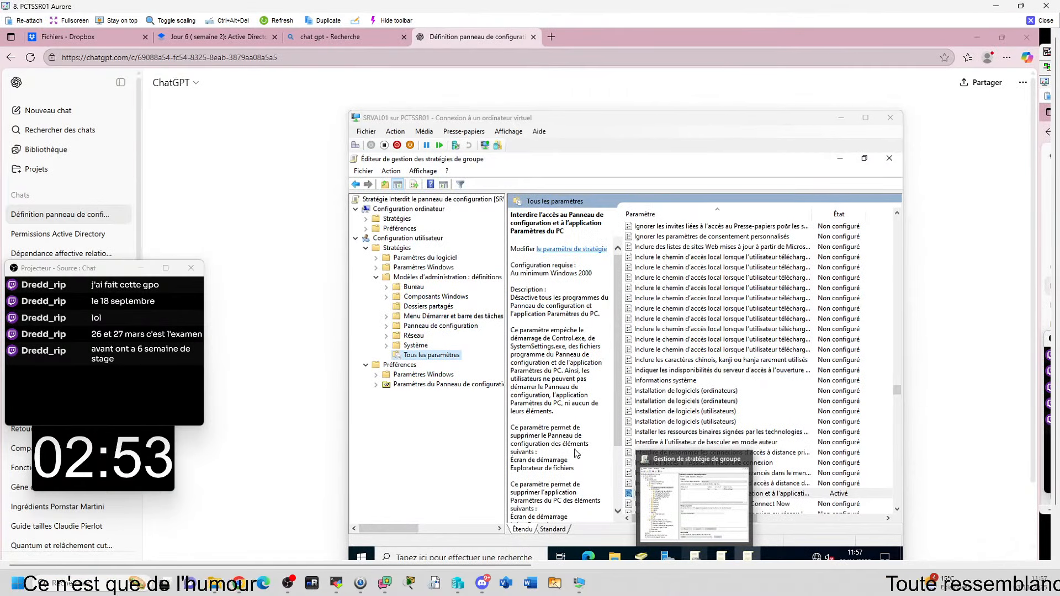
pyautogui.click(629, 495)
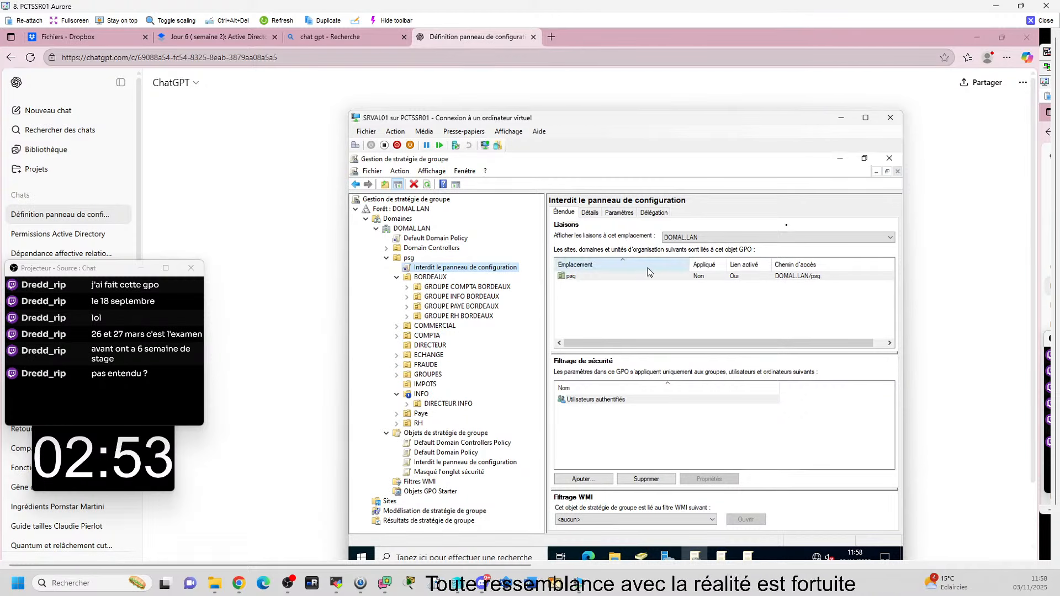
pyautogui.rightClick(428, 268)
# Step: Edit the GPO and open User Configuration > Administrative Templates > All Settings
pyautogui.click(444, 273)
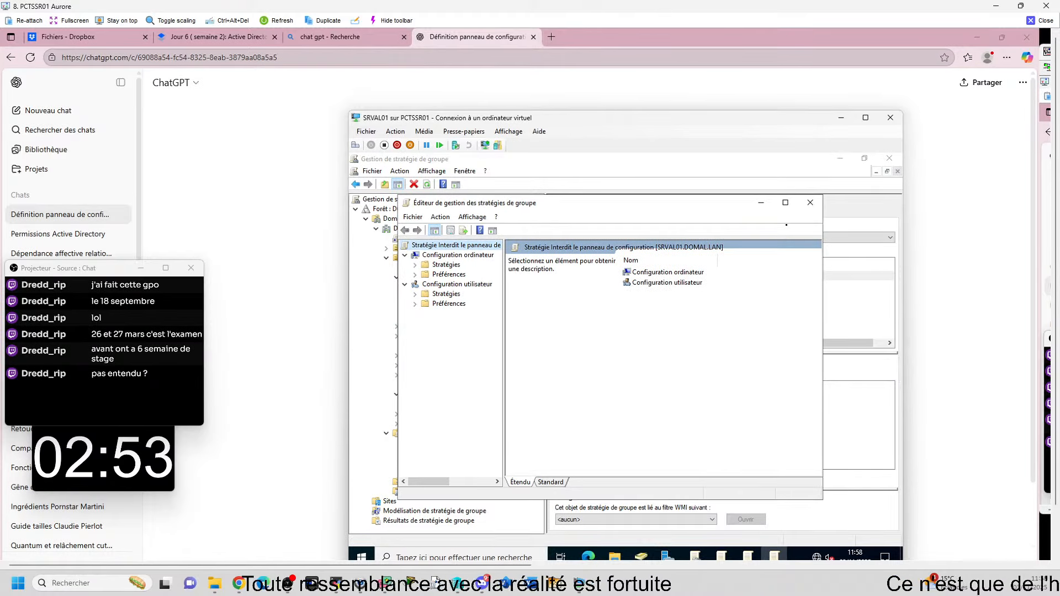
pyautogui.click(481, 284)
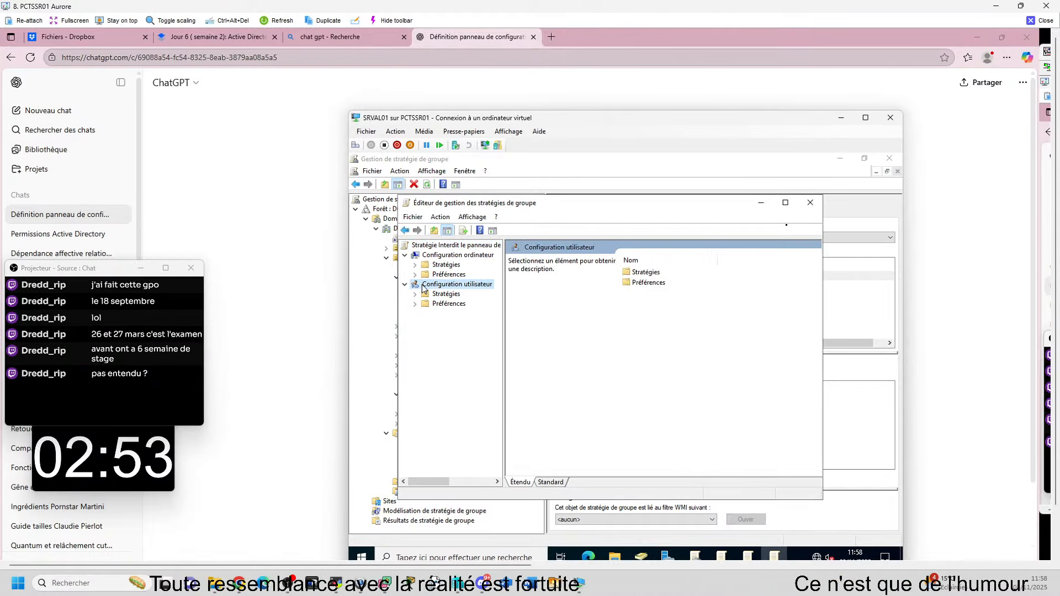
pyautogui.click(415, 303)
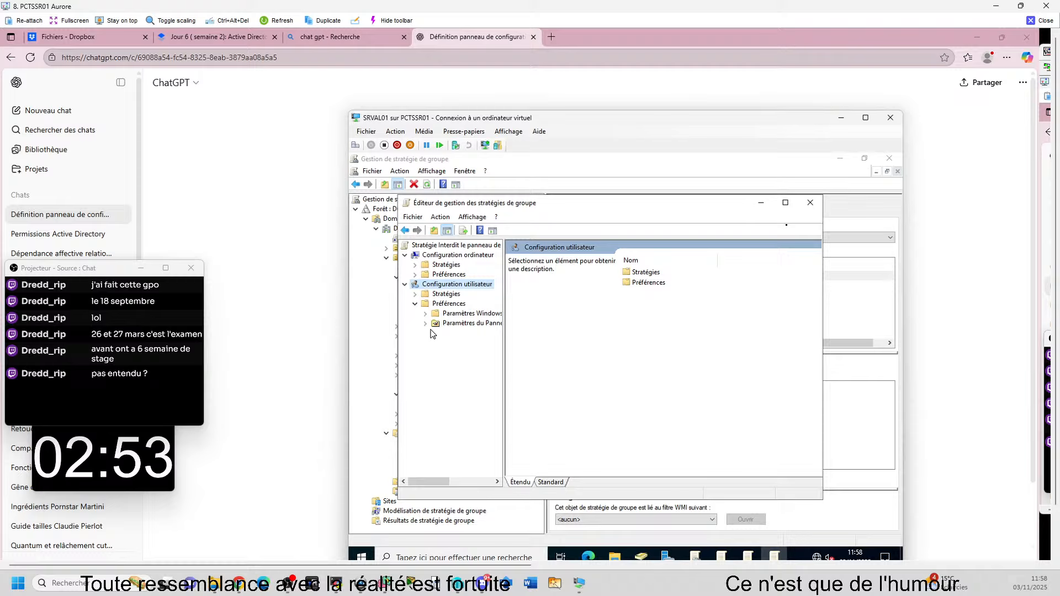
pyautogui.click(415, 294)
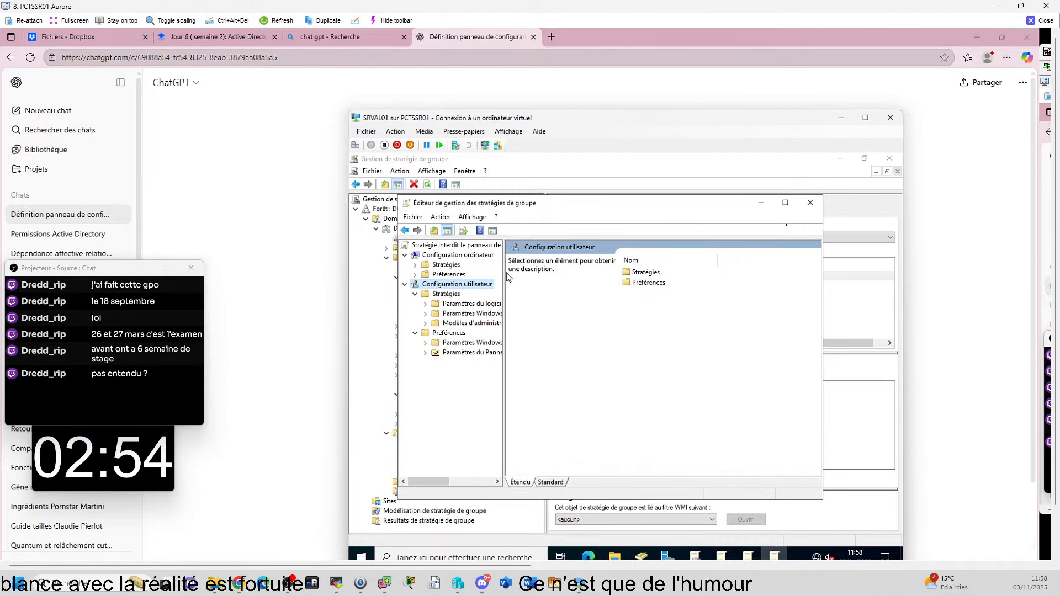
pyautogui.moveTo(519, 270); pyautogui.dragTo(579, 271)
pyautogui.click(425, 323)
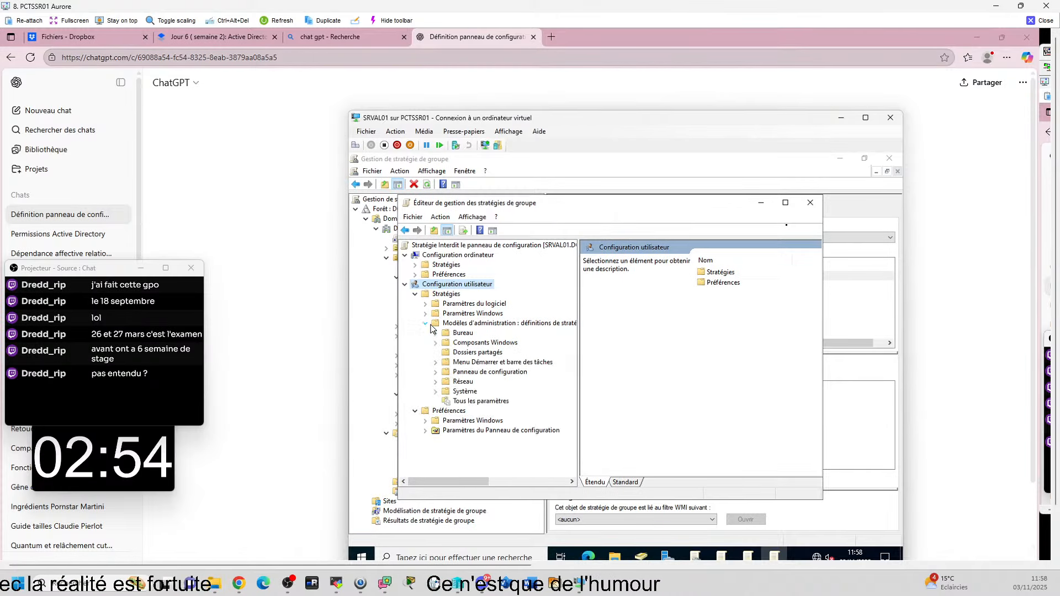
pyautogui.click(478, 401)
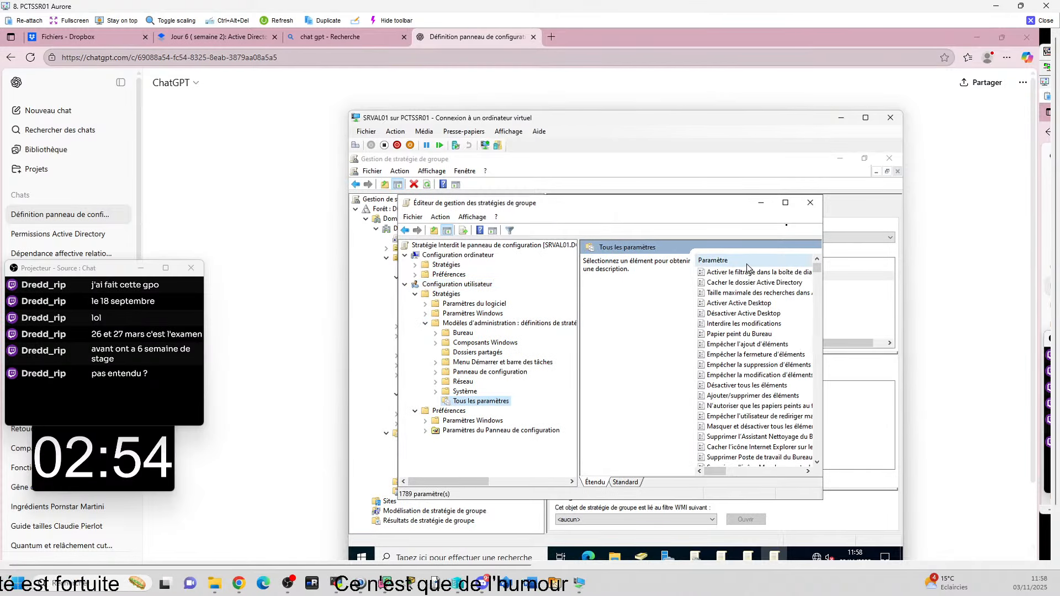
# Step: Sort settings by name and select 'Interdire l'accès au Panneau de configuration…' in the maximized editor
pyautogui.click(729, 262)
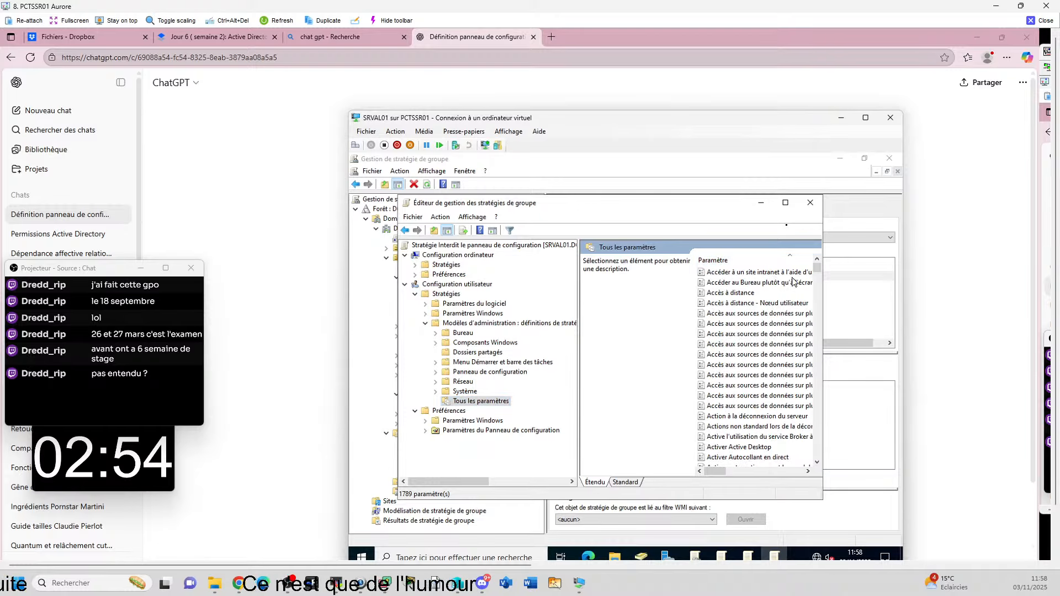
pyautogui.moveTo(817, 271); pyautogui.dragTo(817, 381)
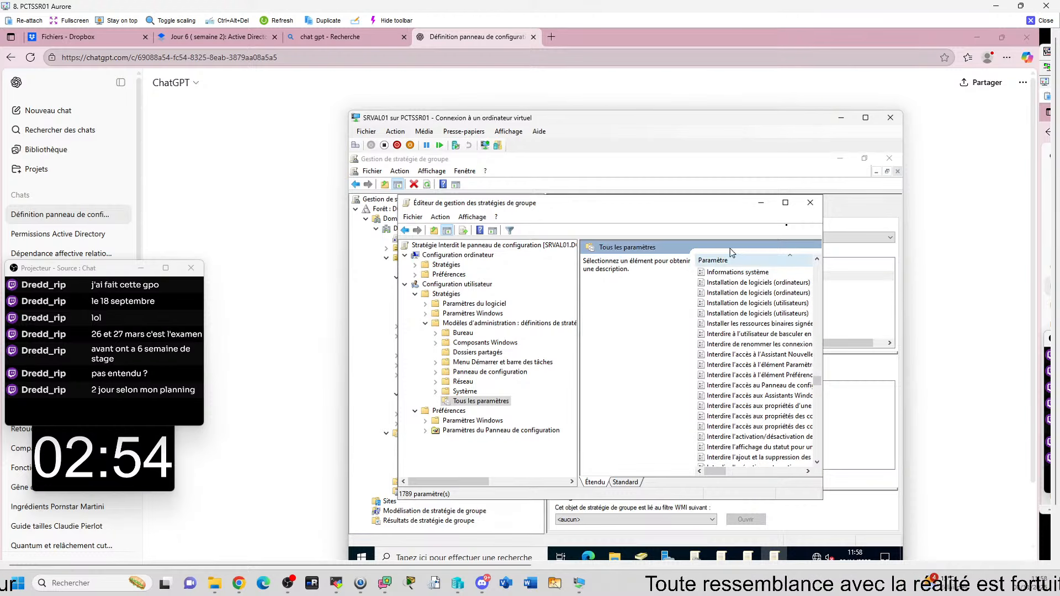
pyautogui.click(785, 202)
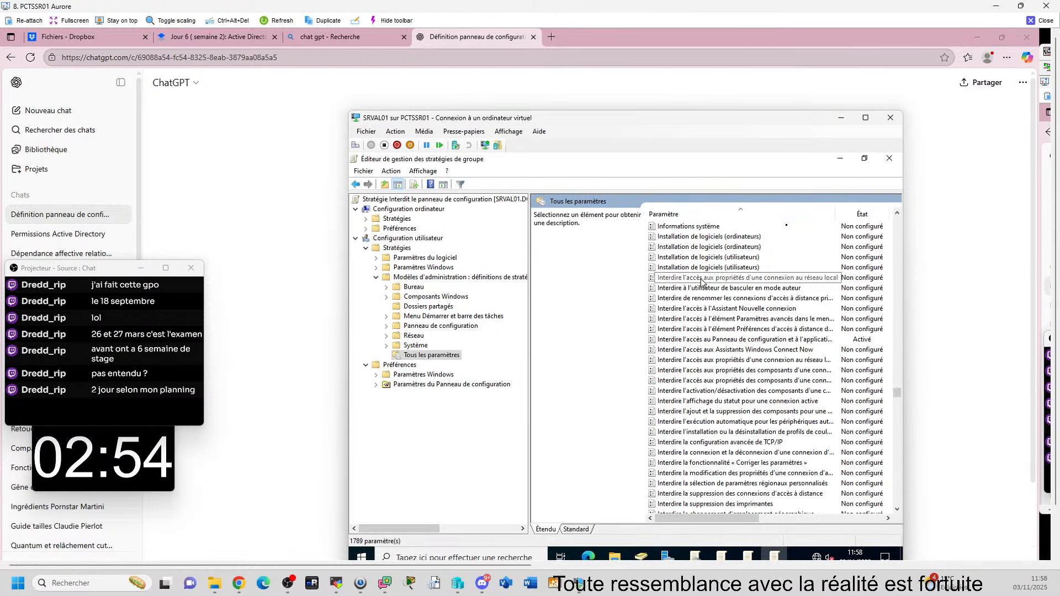
pyautogui.scroll(-12, 718, 303)
pyautogui.scroll(15, 717, 303)
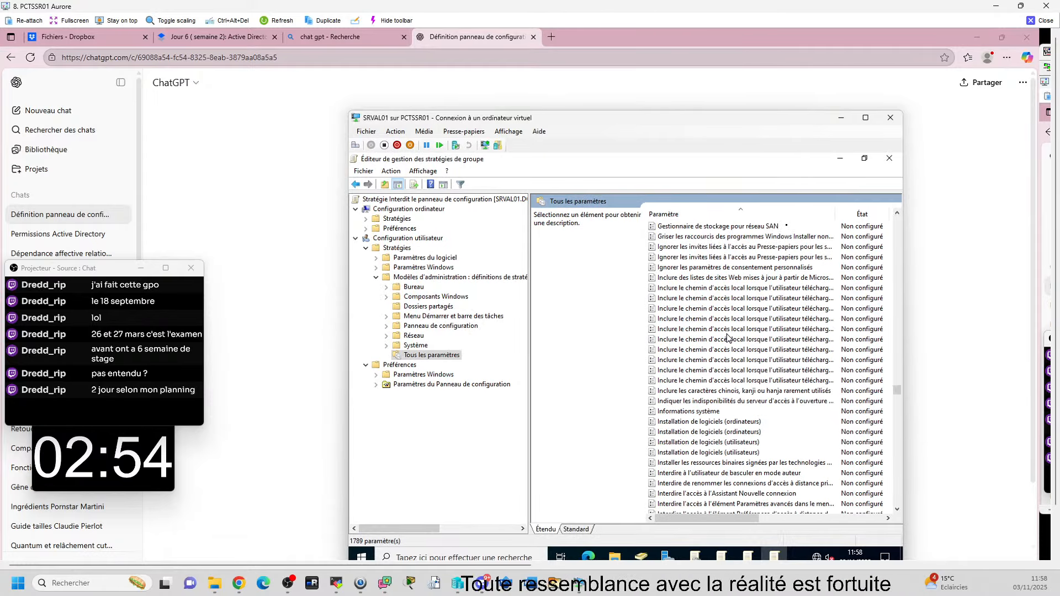
pyautogui.scroll(-4, 756, 353)
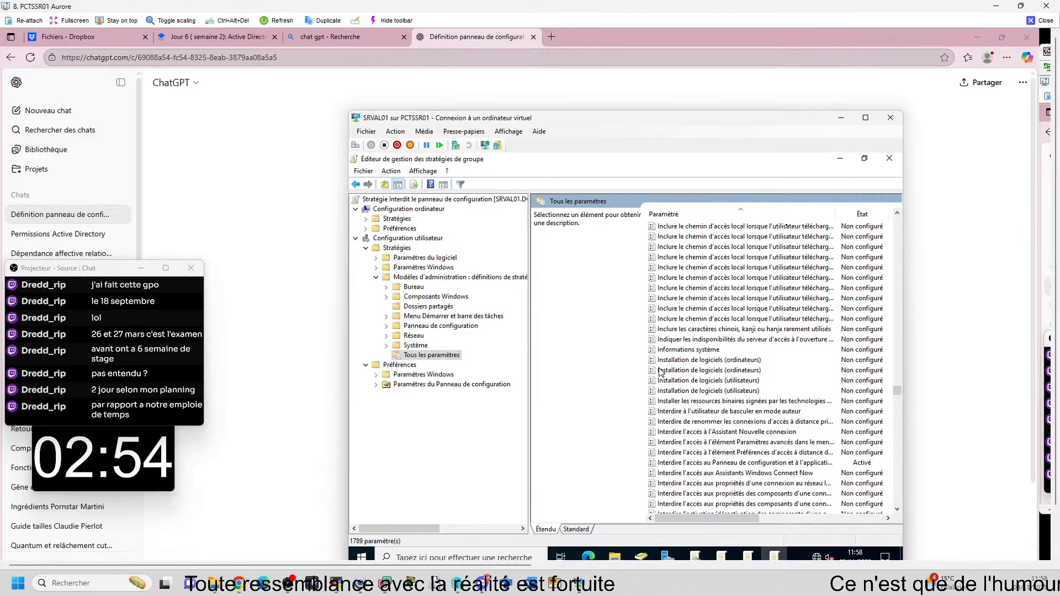
pyautogui.scroll(2, 700, 309)
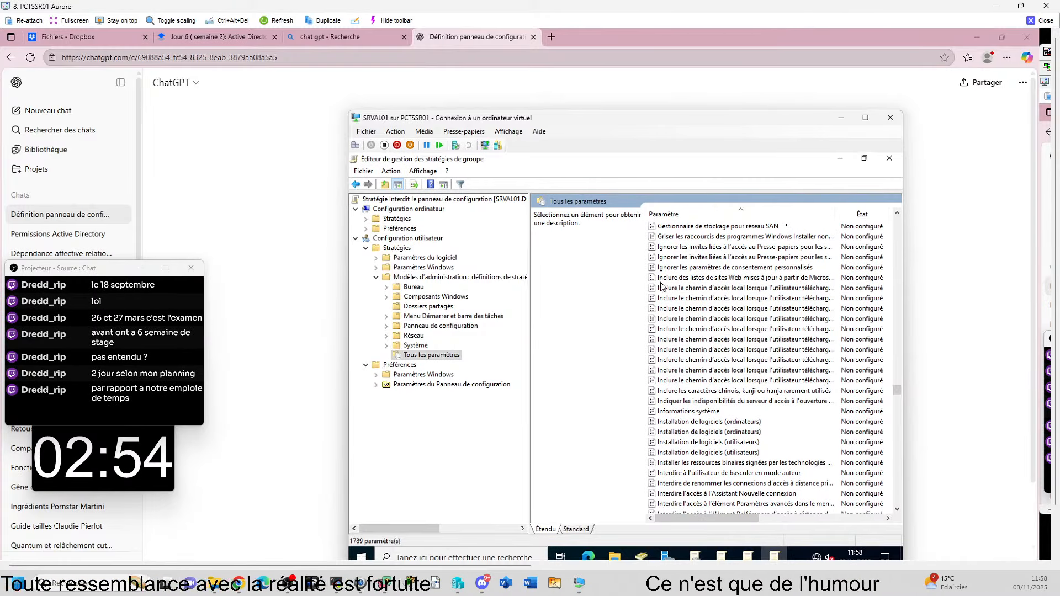
pyautogui.scroll(-2, 660, 367)
pyautogui.scroll(-2, 662, 375)
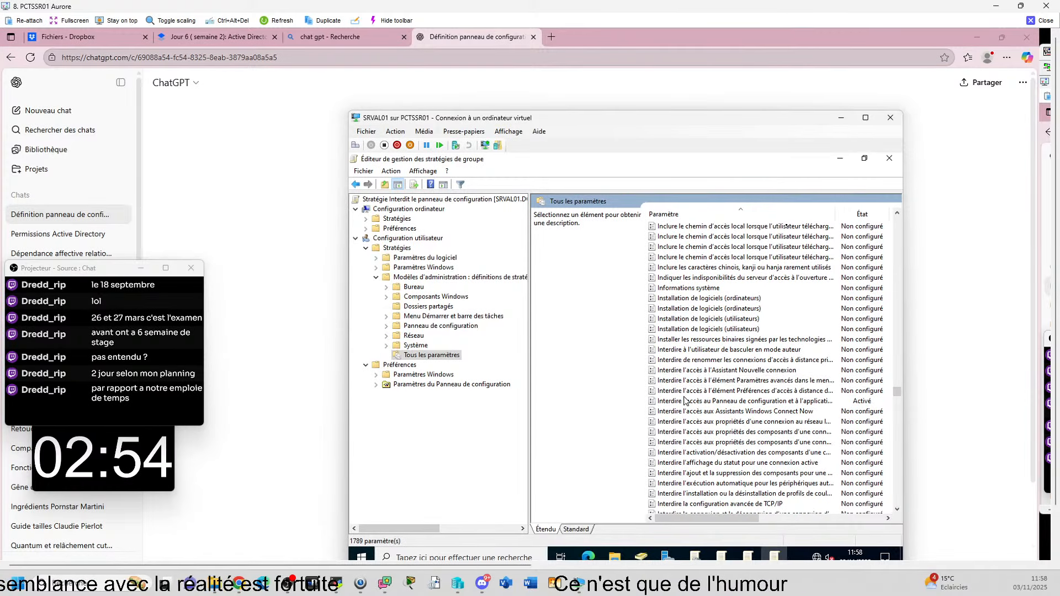
pyautogui.click(751, 402)
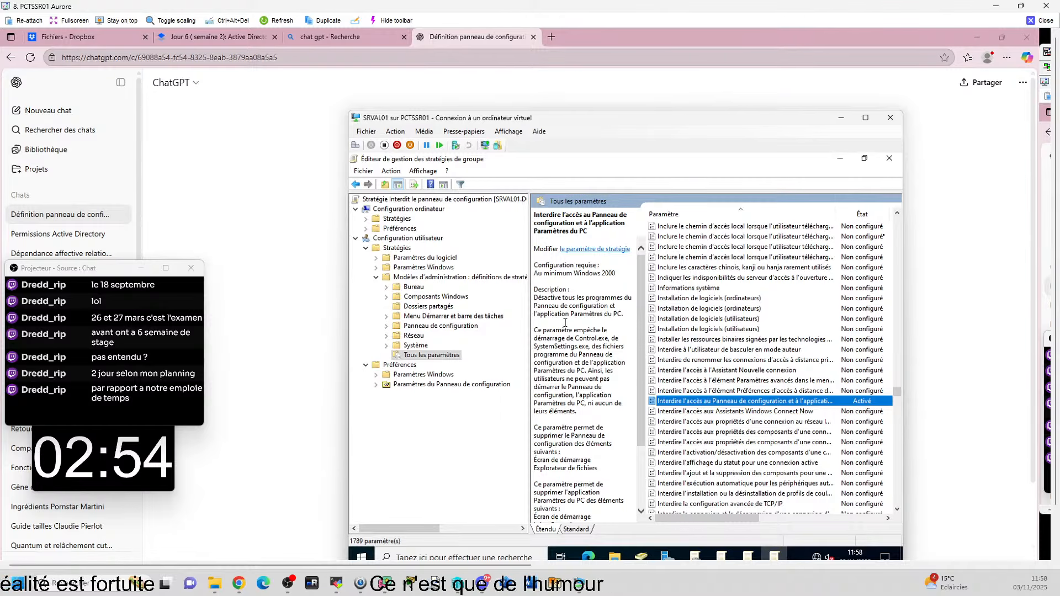
pyautogui.rightClick(698, 406)
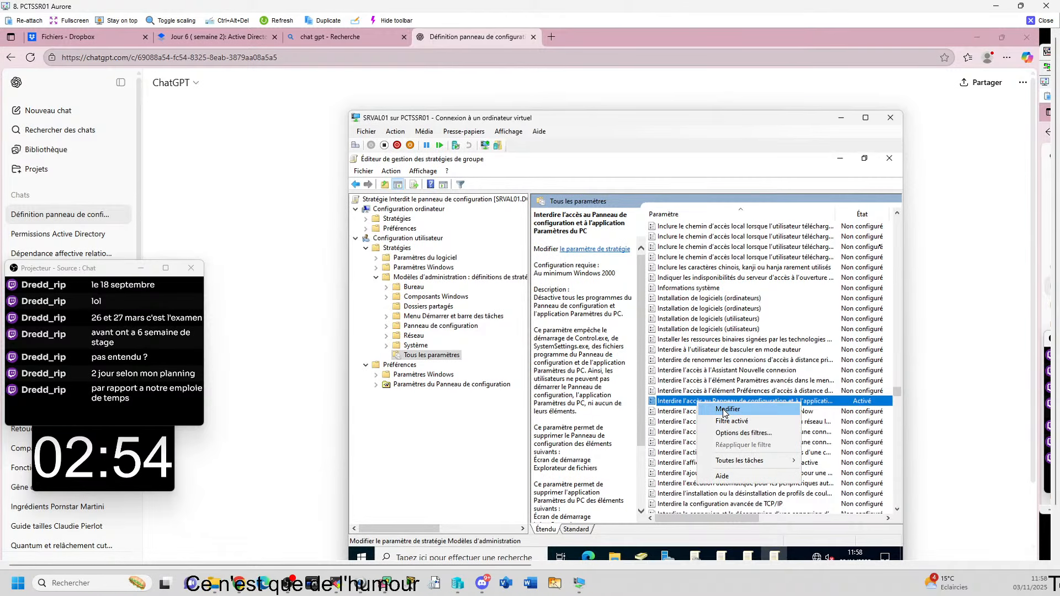
pyautogui.click(727, 410)
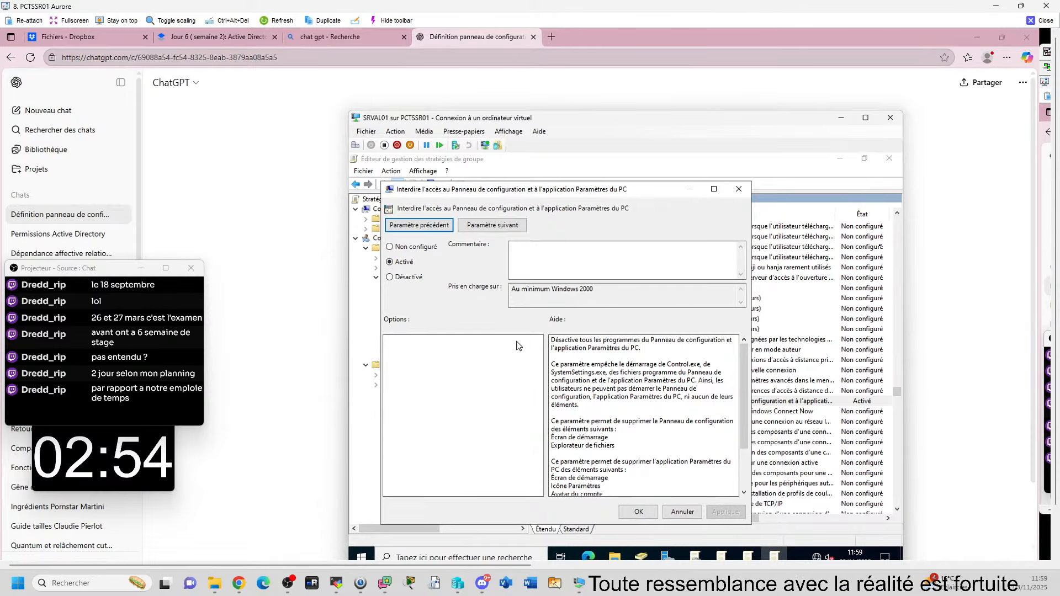
pyautogui.moveTo(641, 555)
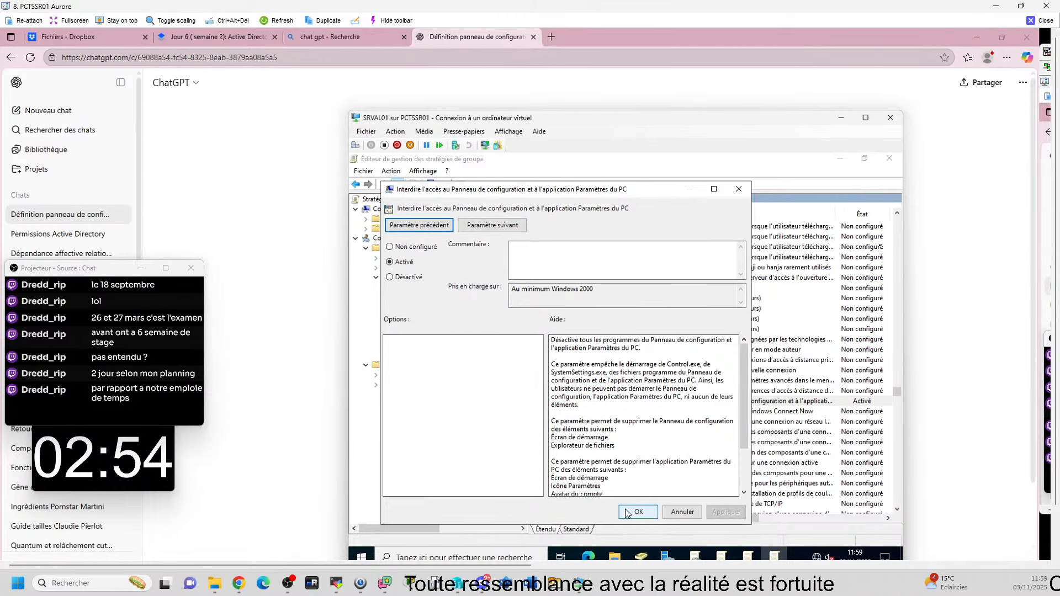
pyautogui.click(639, 512)
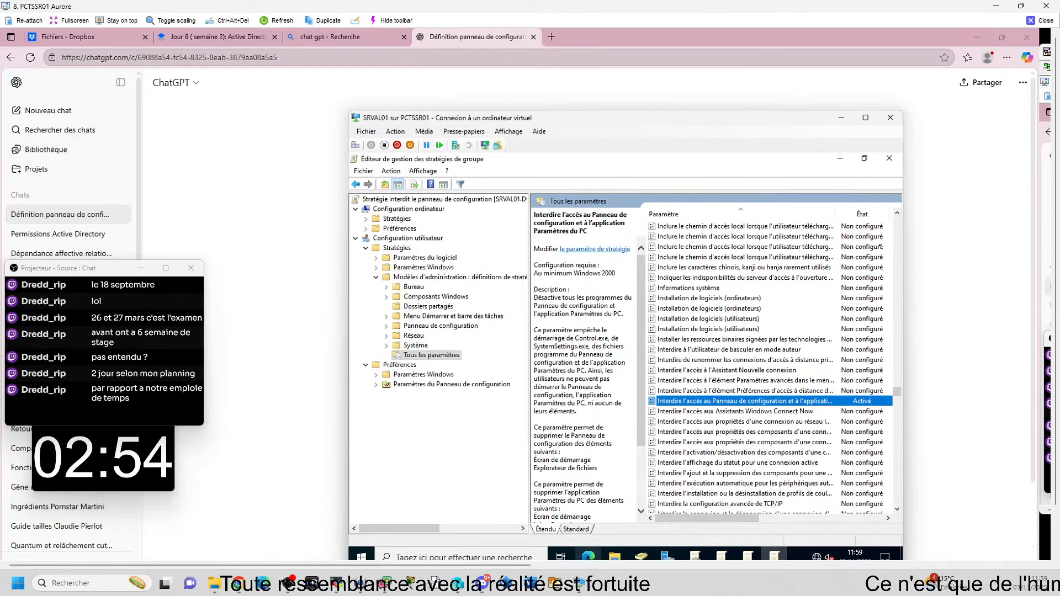
pyautogui.moveTo(764, 554)
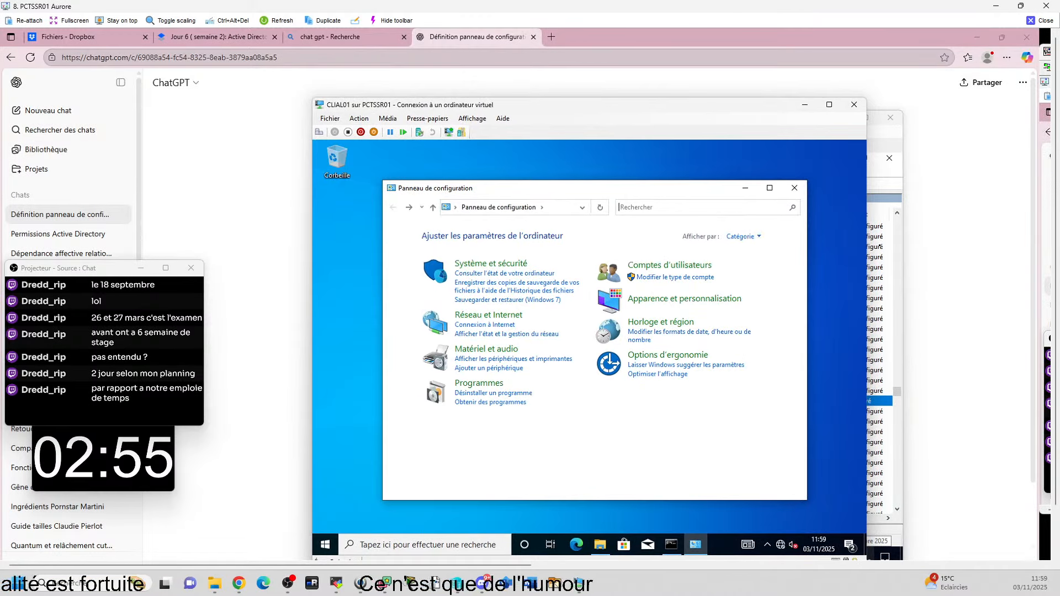
# Step: Run gpupdate in the client's Command Prompt, then minimize it
pyautogui.click(480, 542)
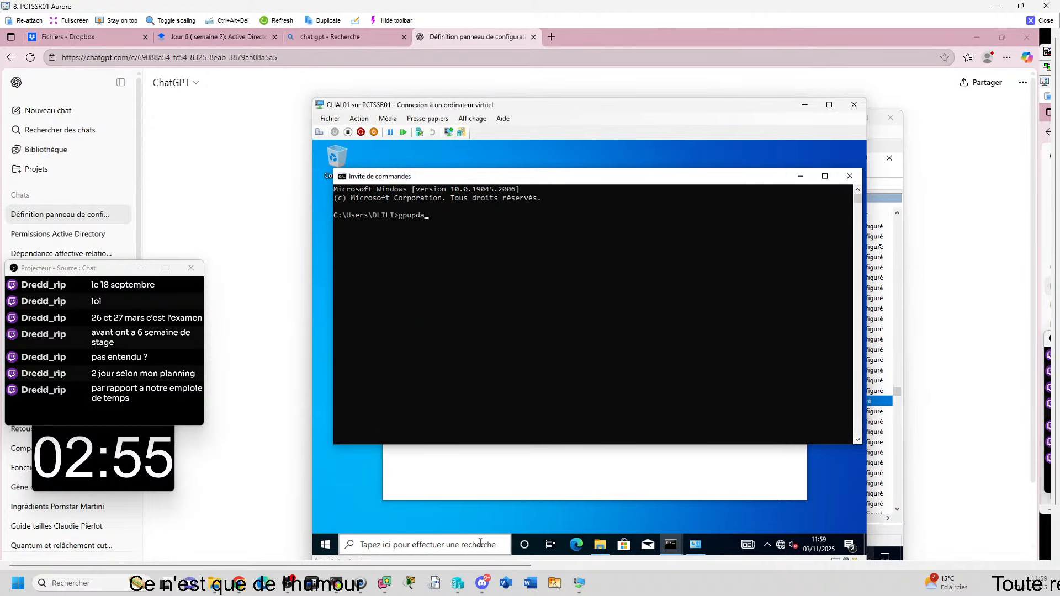
pyautogui.press('Return')
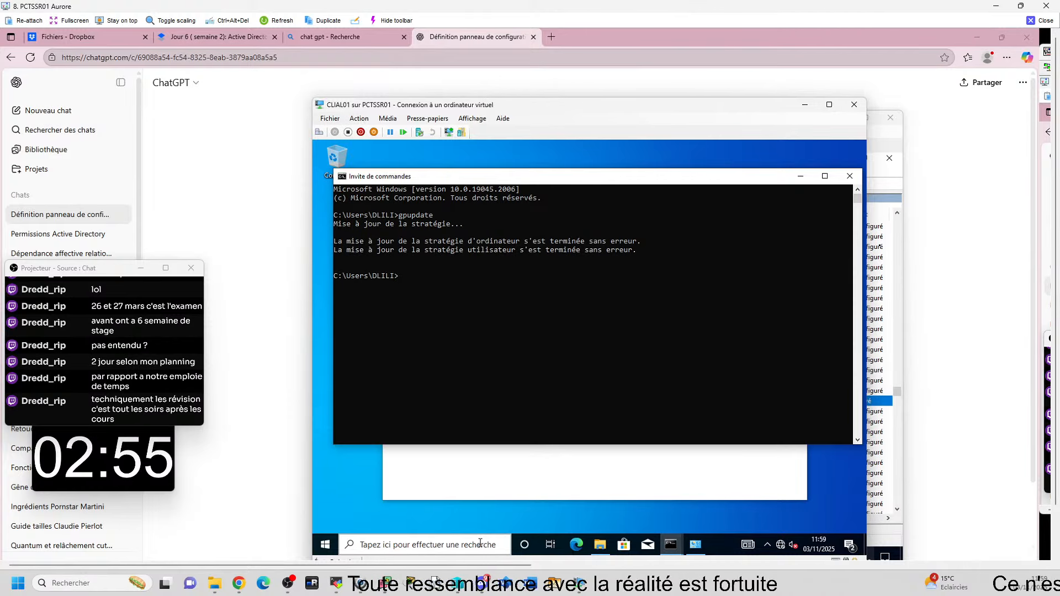
pyautogui.click(671, 544)
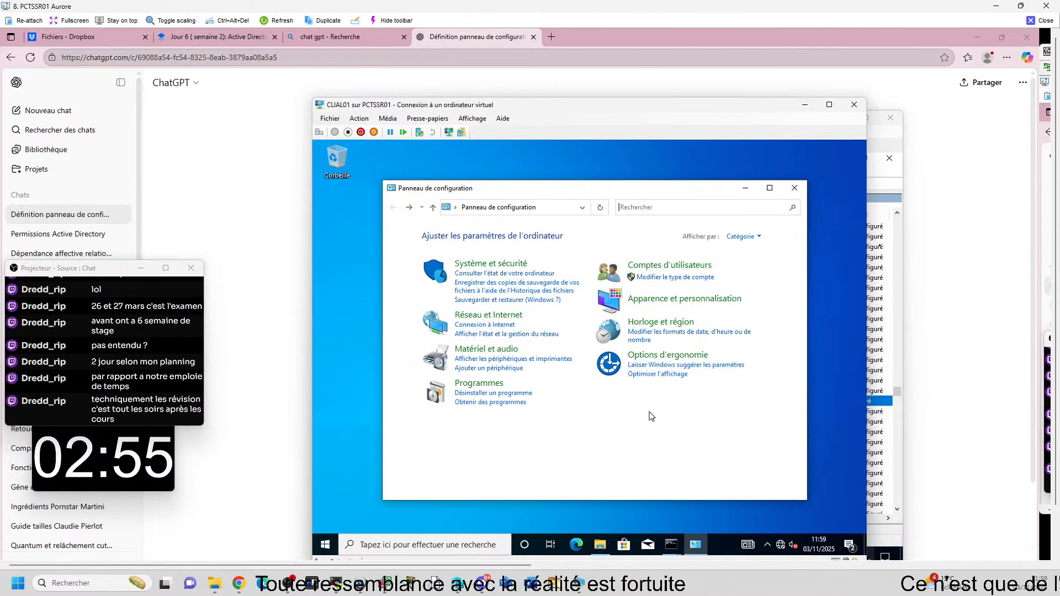
# Step: Search 'panne' to test Control Panel on the client, close it, and return to SRVAL01
pyautogui.click(423, 545)
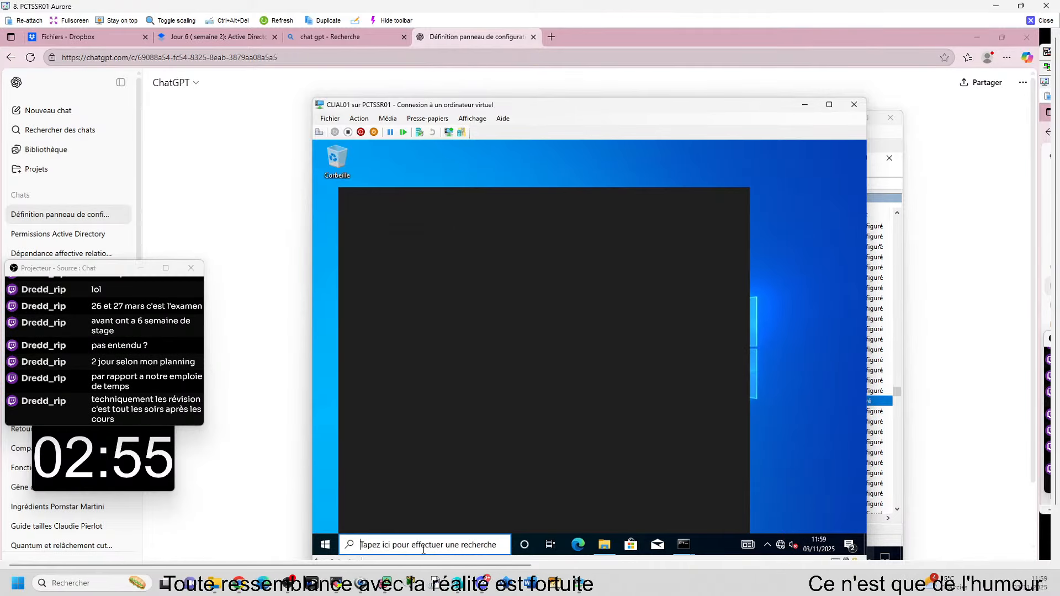
pyautogui.write('panne')
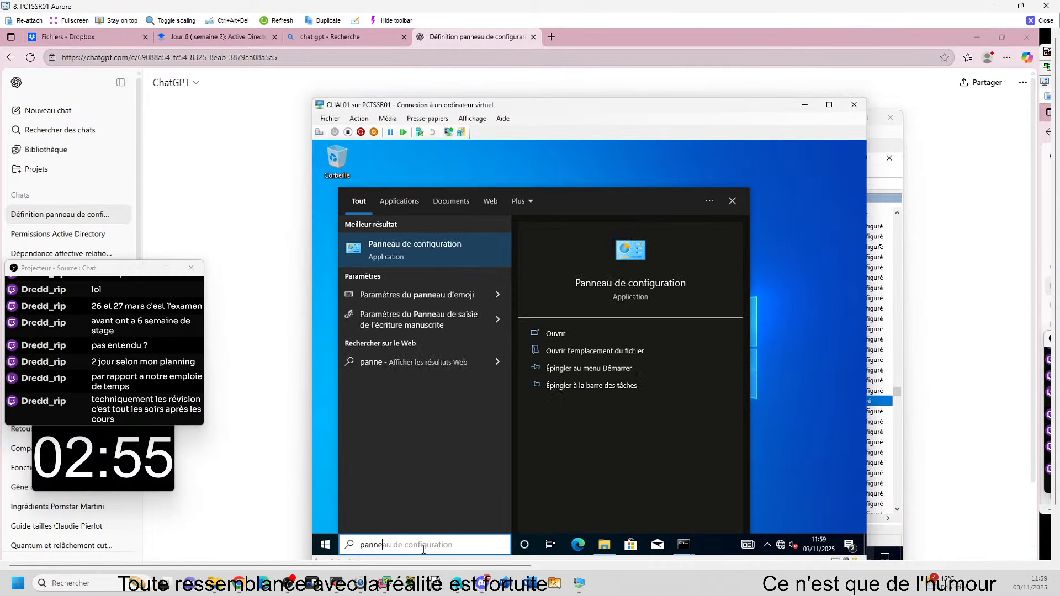
pyautogui.click(445, 250)
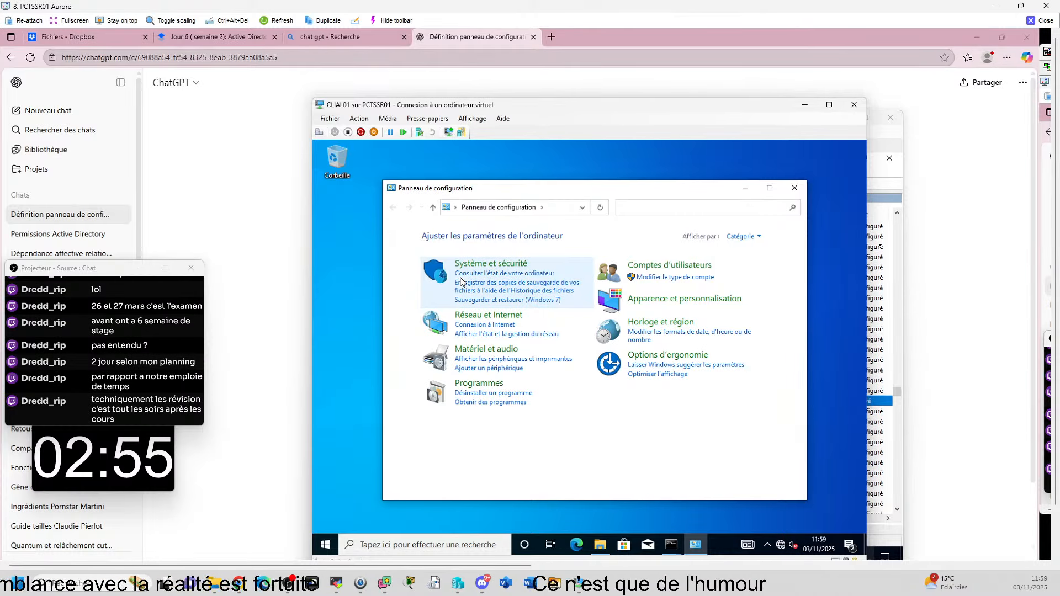
pyautogui.click(794, 188)
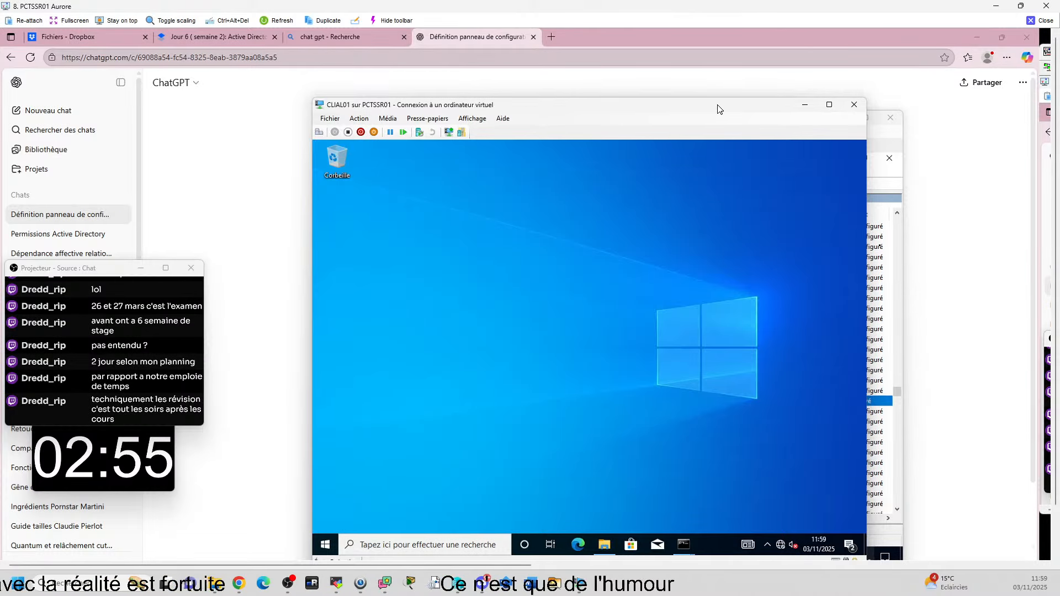
pyautogui.click(805, 105)
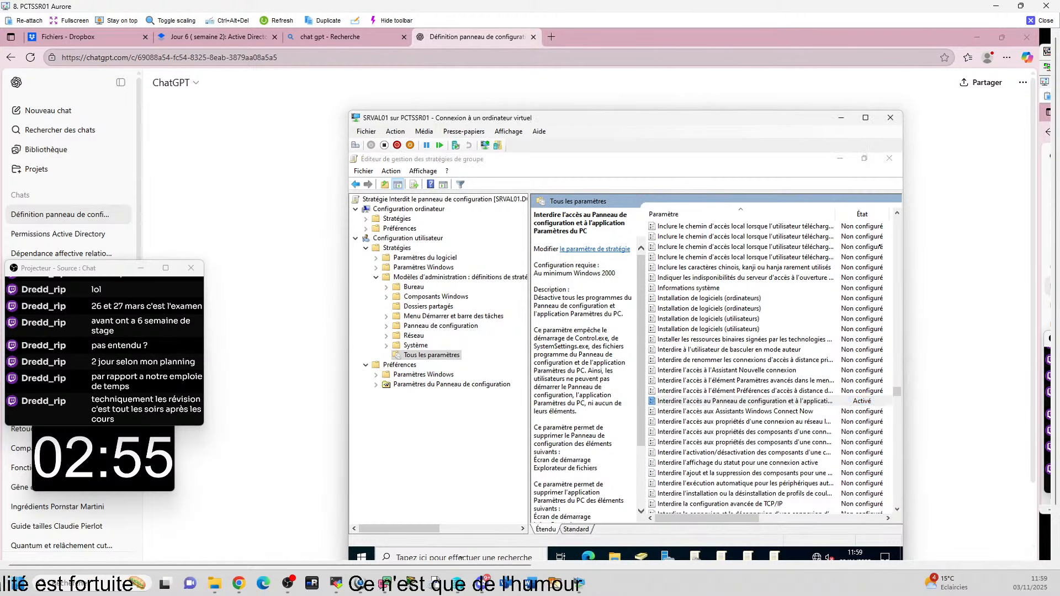
# Step: Run gpupdate from a Command Prompt on the server
pyautogui.press('super')
pyautogui.write('cmd')
pyautogui.press('Return')
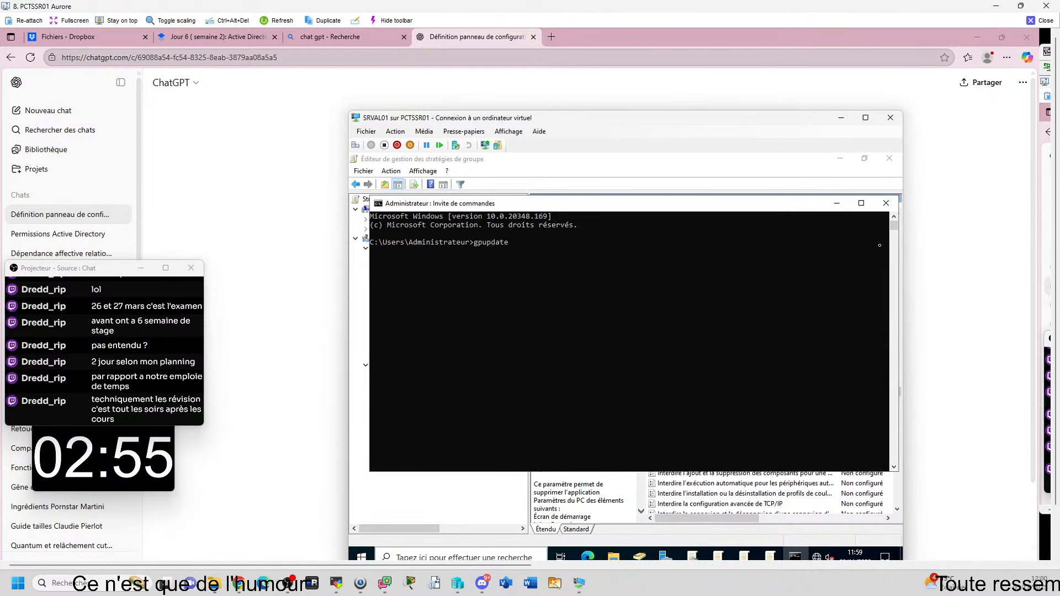
pyautogui.press('Return')
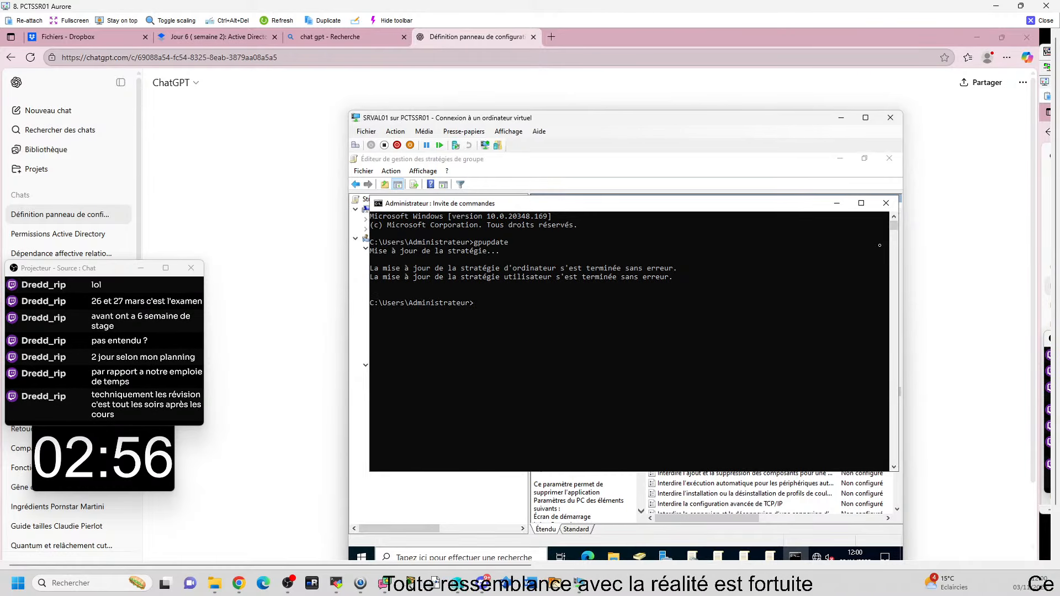
# Step: Reopen the Control Panel prohibition setting, keep it Activé and confirm, then bring CLIAL01 forward
pyautogui.click(839, 188)
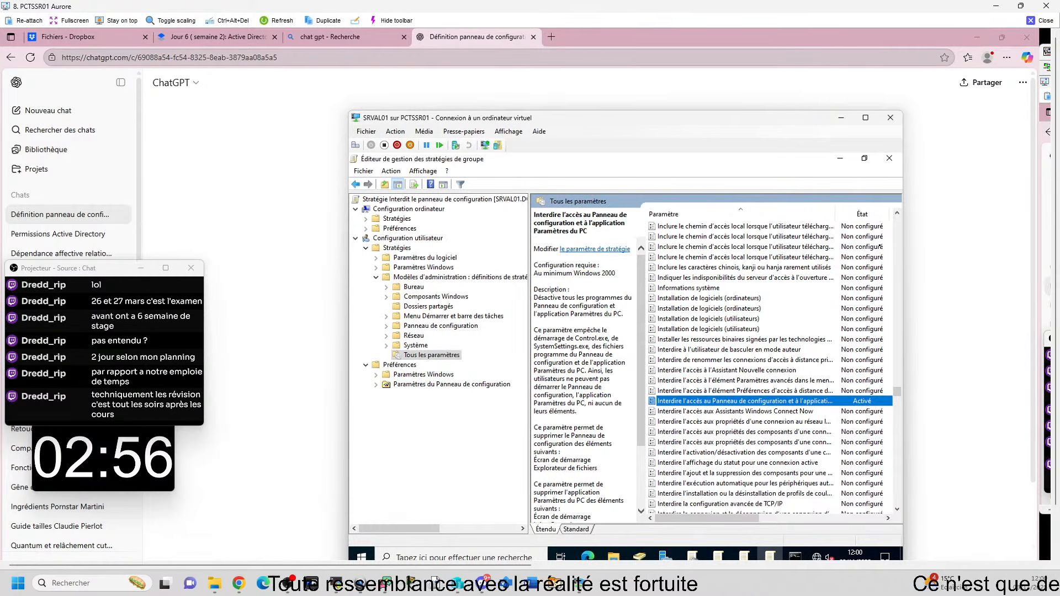
pyautogui.rightClick(716, 403)
pyautogui.click(737, 408)
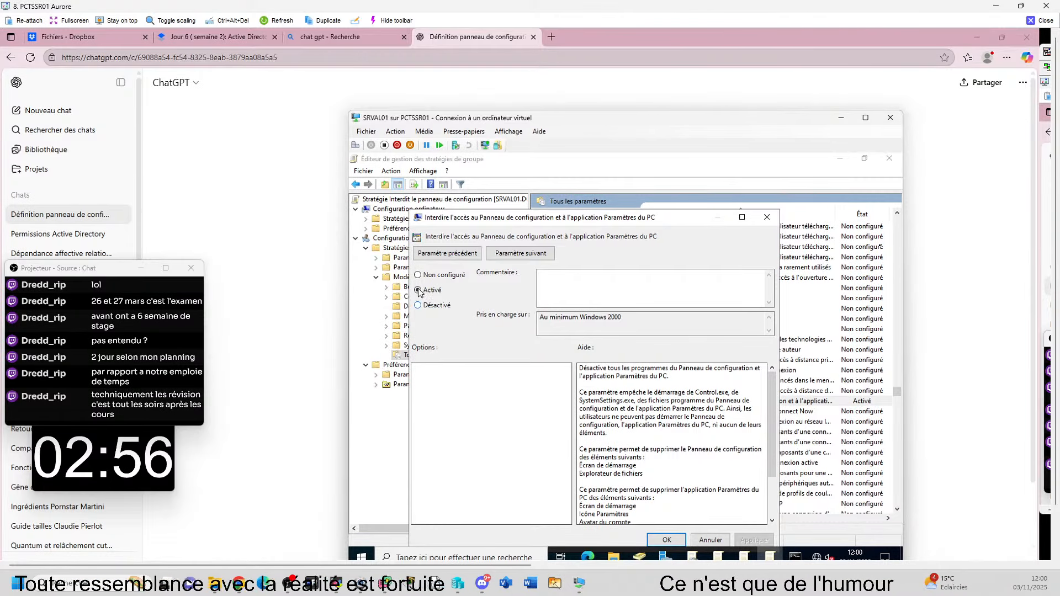
pyautogui.click(429, 307)
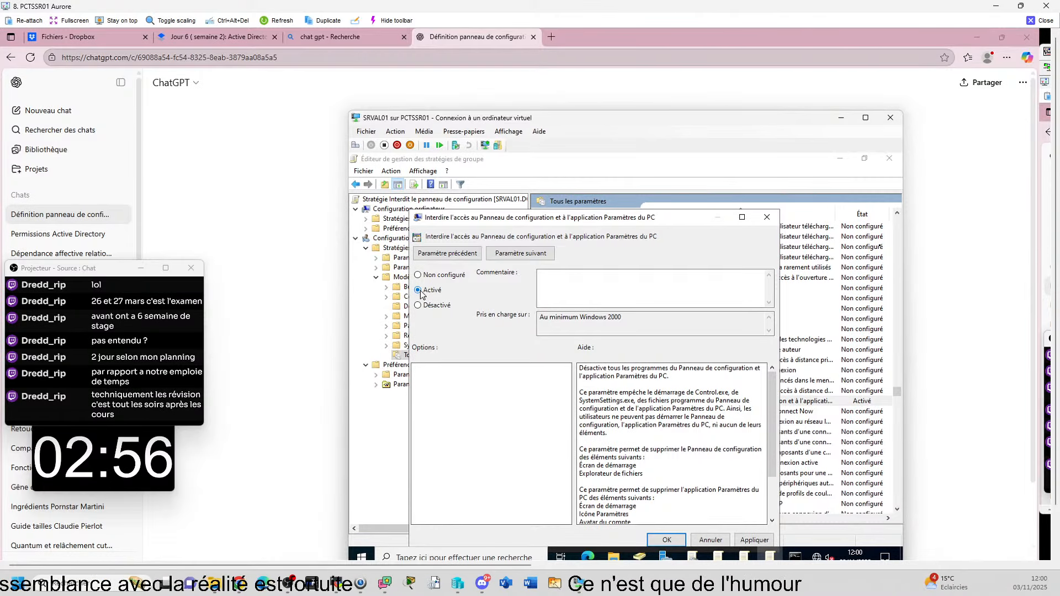
pyautogui.click(666, 541)
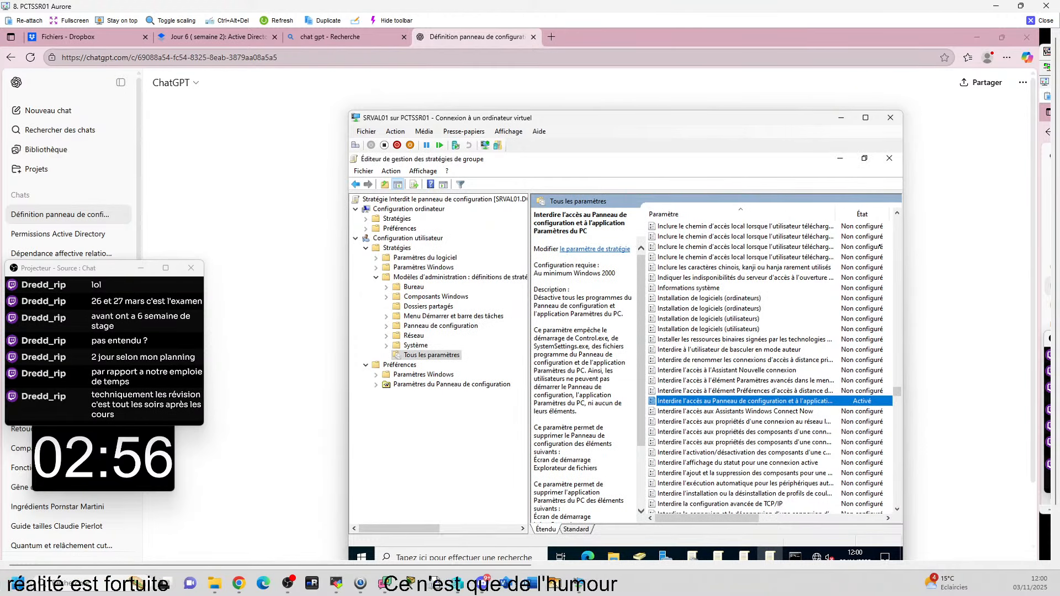
pyautogui.moveTo(1059, 104); pyautogui.dragTo(505, 77)
# Step: Search 'pan' on CLIAL01 and open Control Panel, confirming it opens normally
pyautogui.click(476, 516)
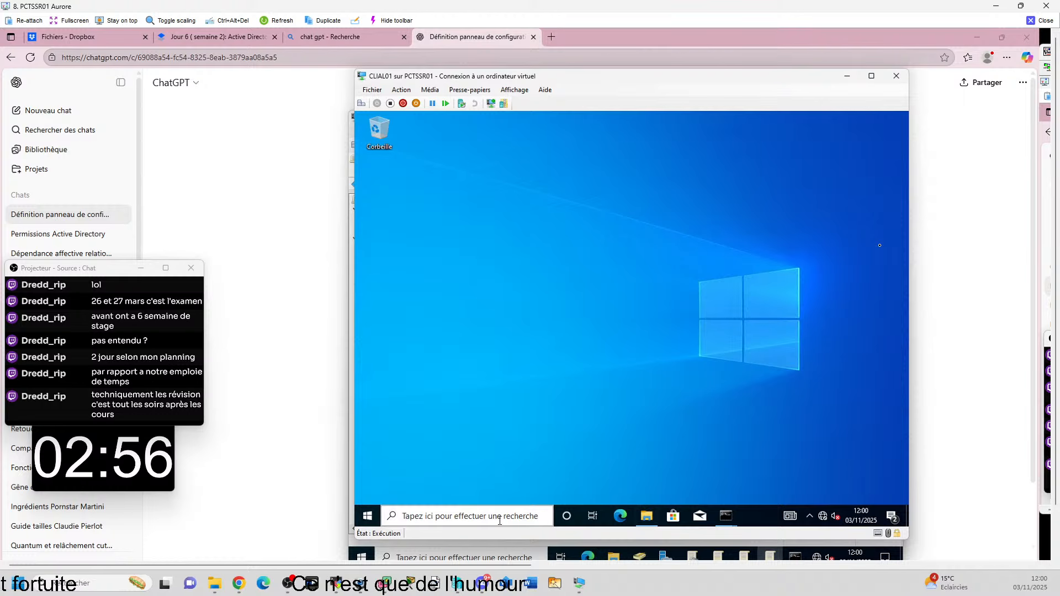
pyautogui.write('pann')
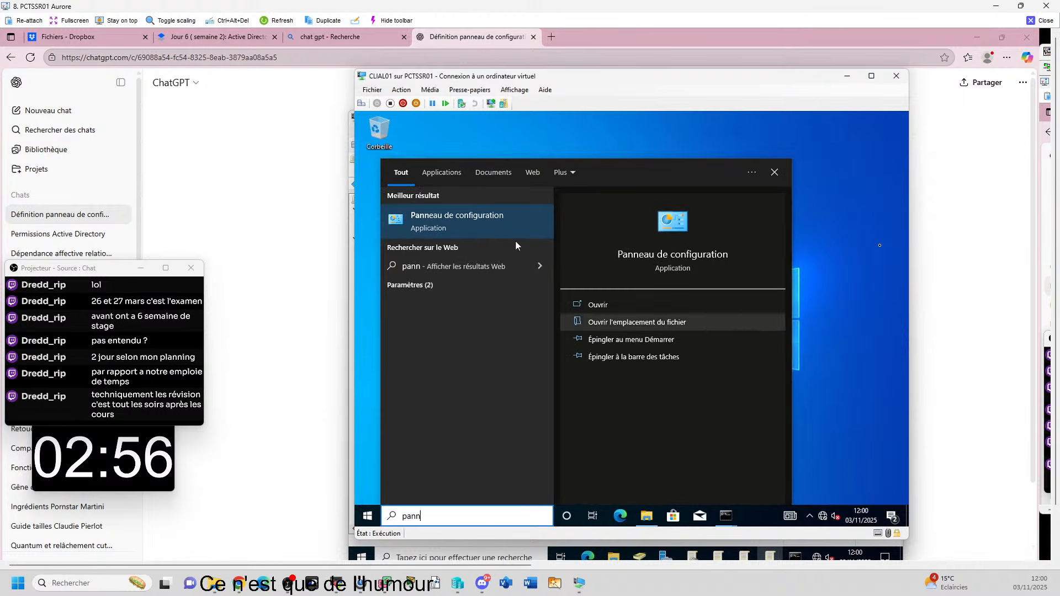
pyautogui.click(795, 248)
pyautogui.click(361, 104)
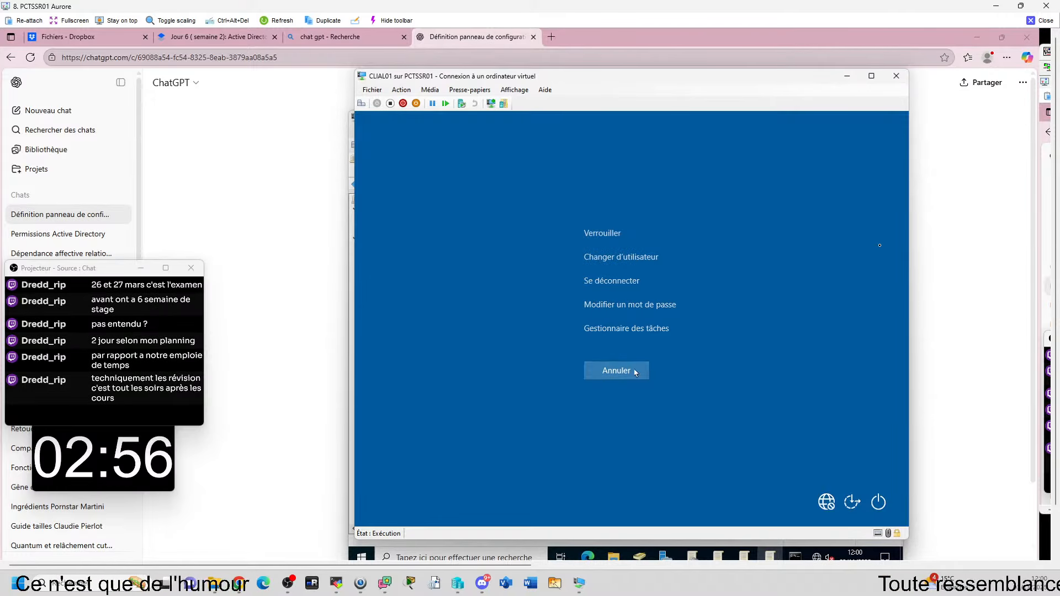
pyautogui.click(614, 375)
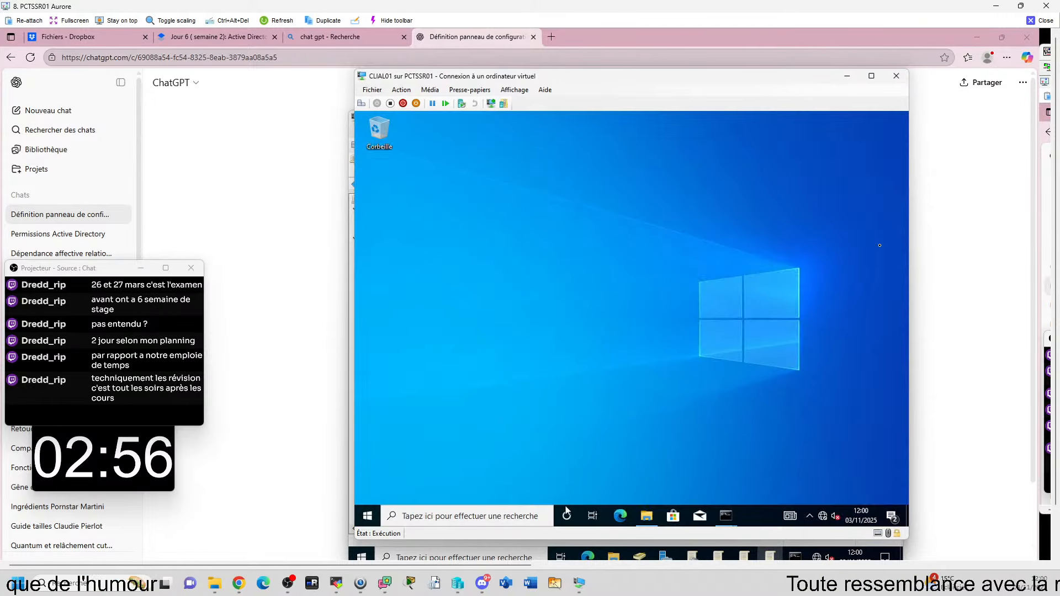
pyautogui.click(467, 520)
pyautogui.write('pan')
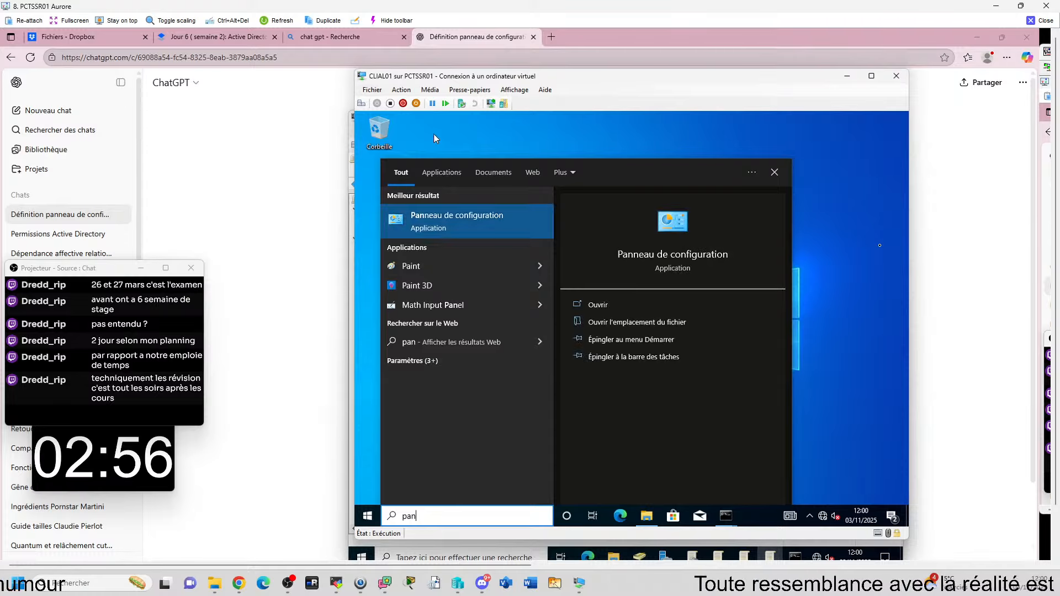
pyautogui.click(447, 226)
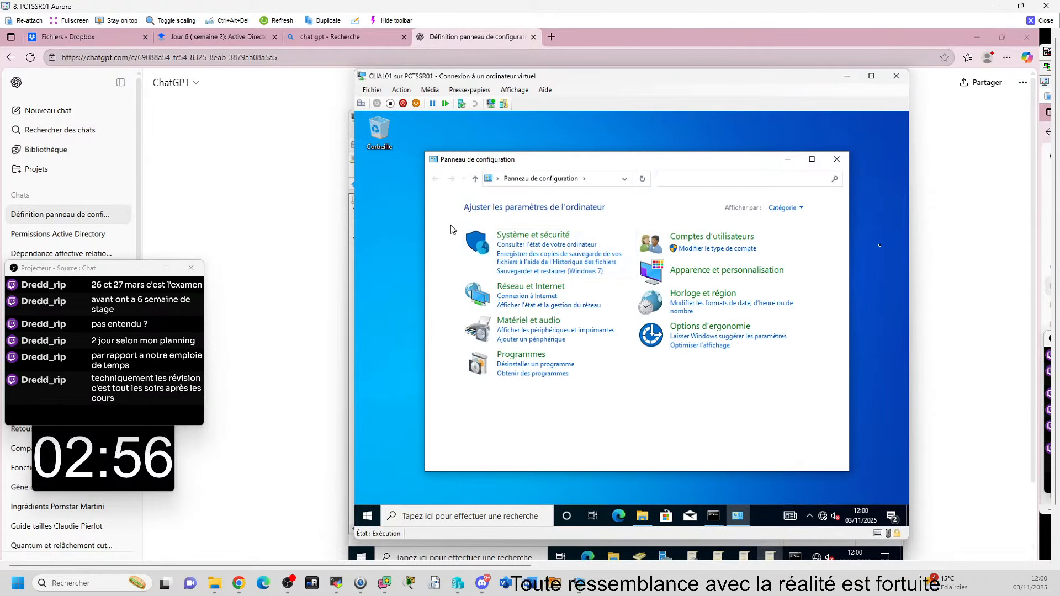
pyautogui.click(361, 103)
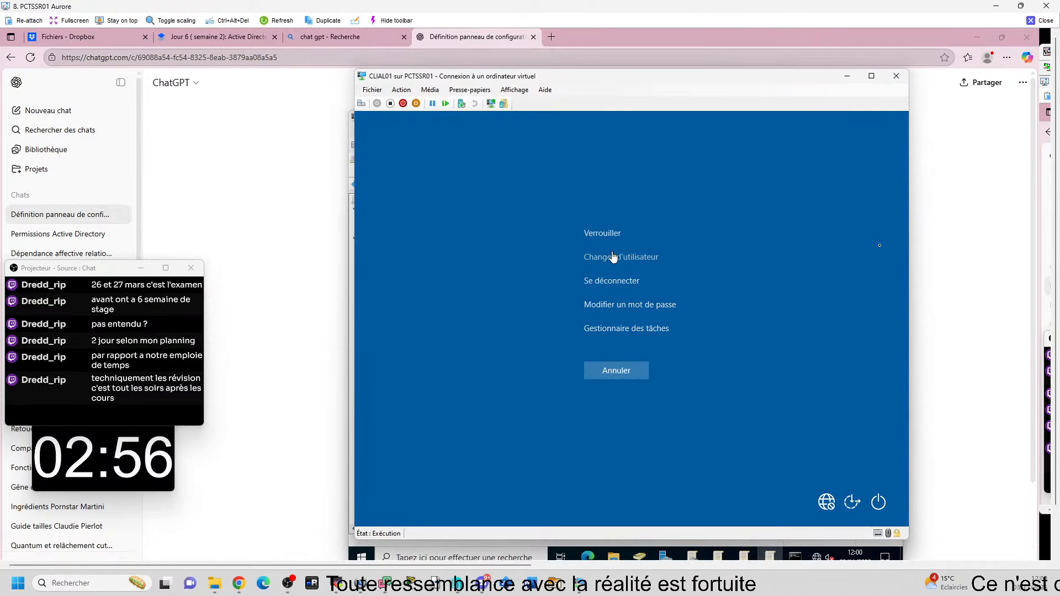
pyautogui.click(627, 376)
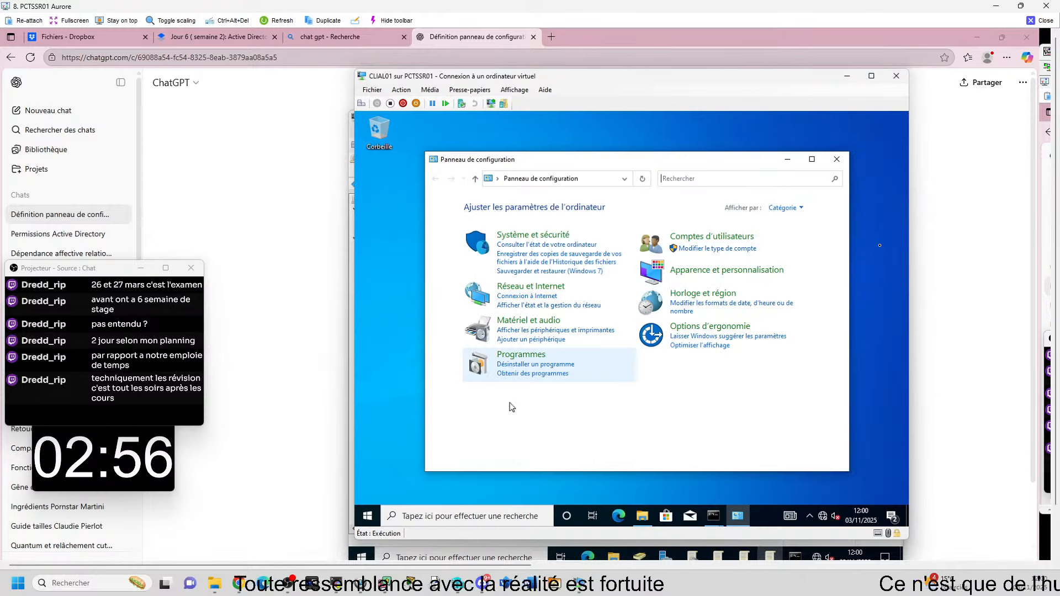
# Step: Use the Start button's right-click menu to reach the Arrêter ou se déconnecter options
pyautogui.rightClick(371, 516)
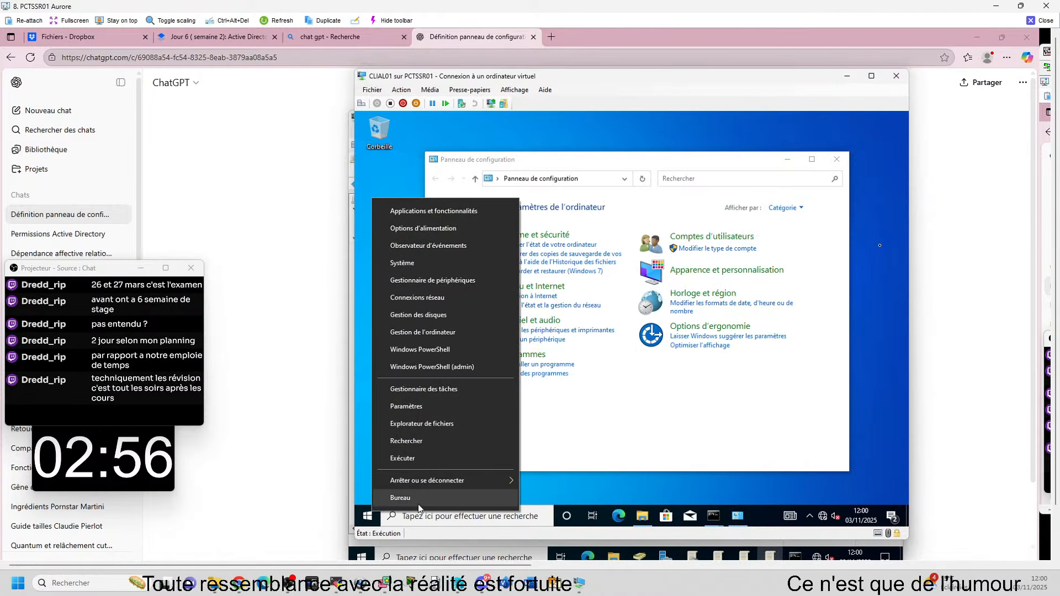
pyautogui.moveTo(496, 480)
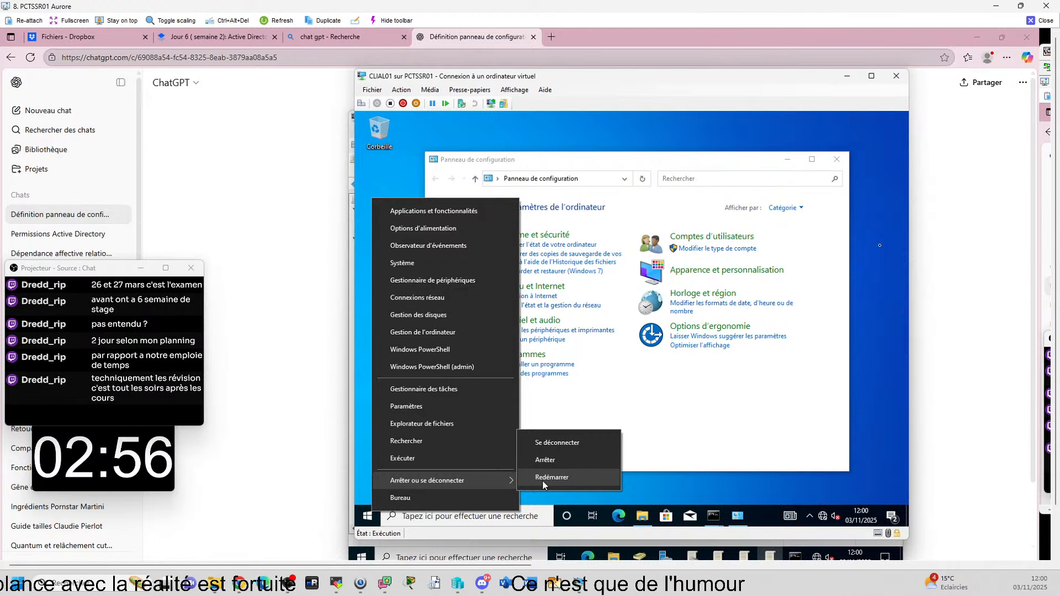
pyautogui.click(698, 493)
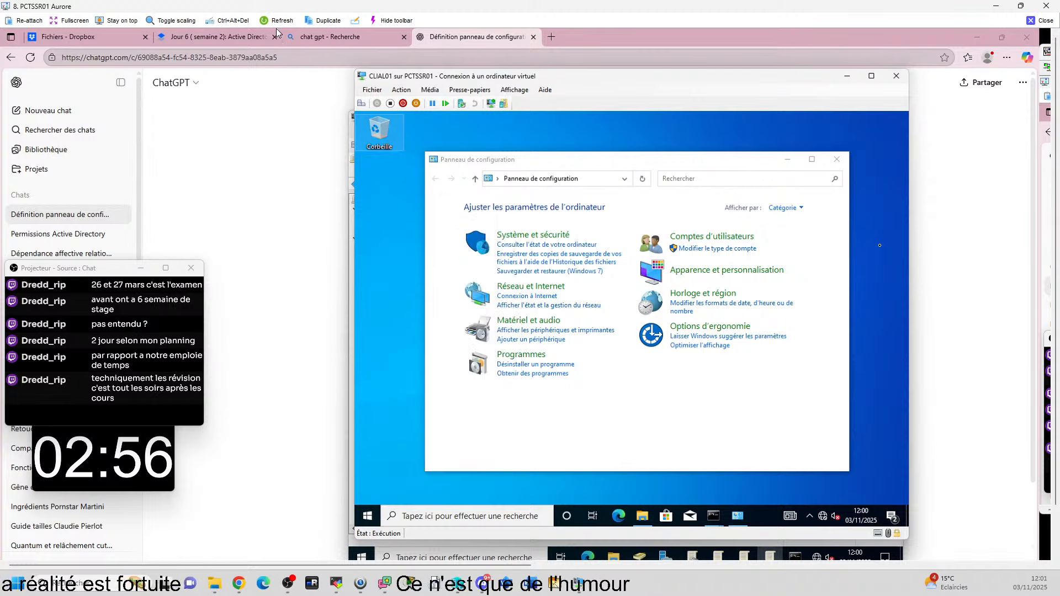
pyautogui.rightClick(374, 520)
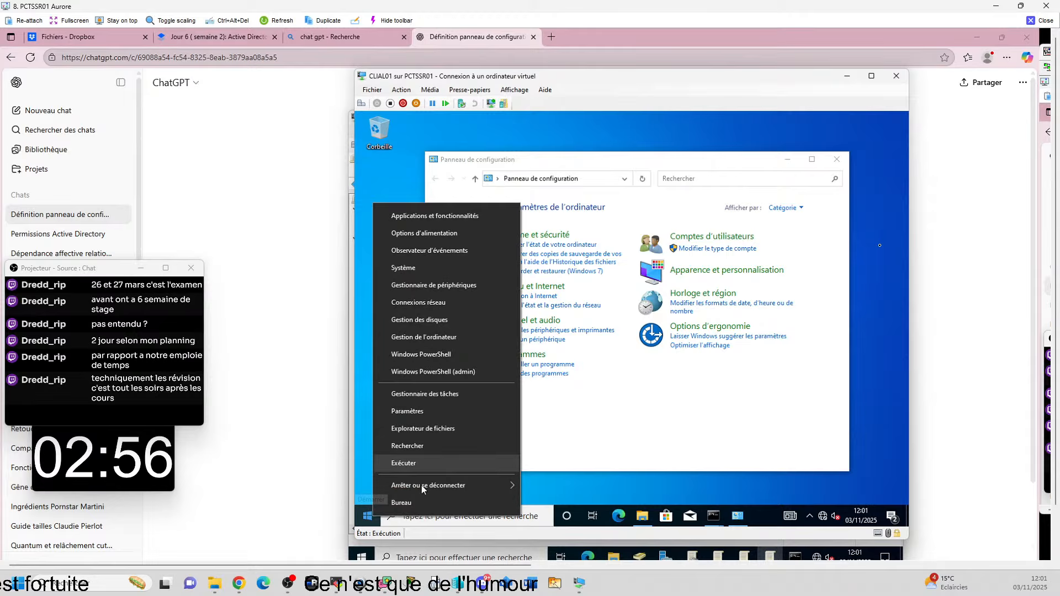
pyautogui.click(370, 308)
pyautogui.click(364, 516)
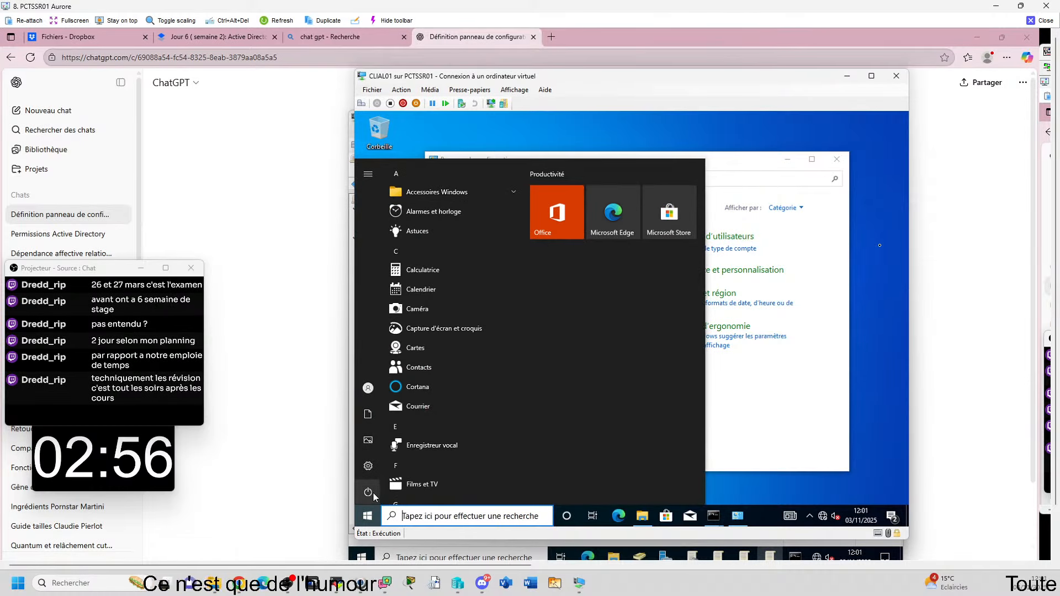
pyautogui.rightClick(366, 517)
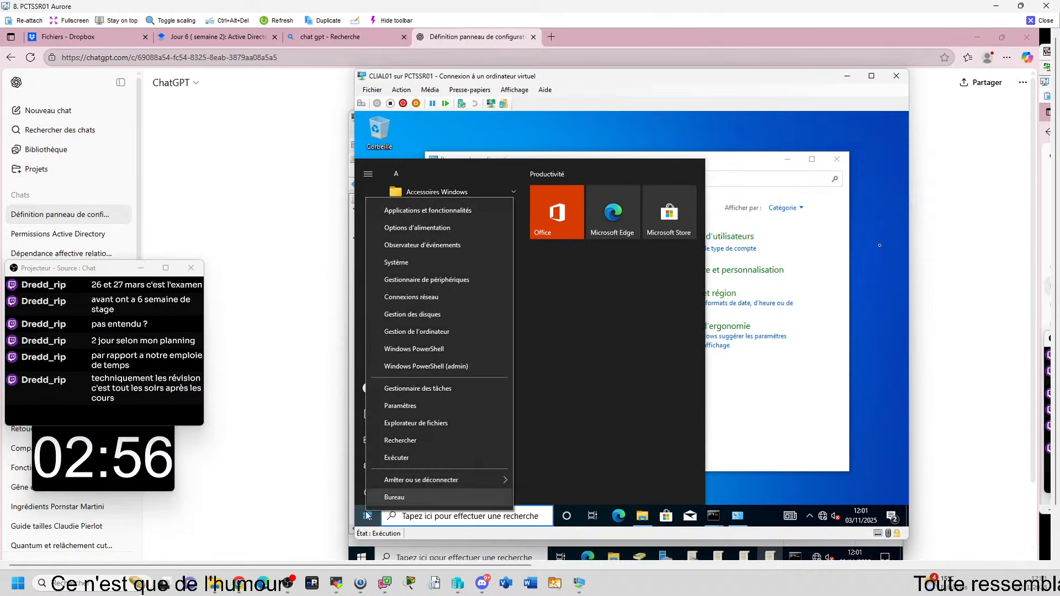
# Step: Sign out of CLIAL01, check the policy editor behind it, then return to the client's login screen
pyautogui.moveTo(442, 480)
pyautogui.click(547, 442)
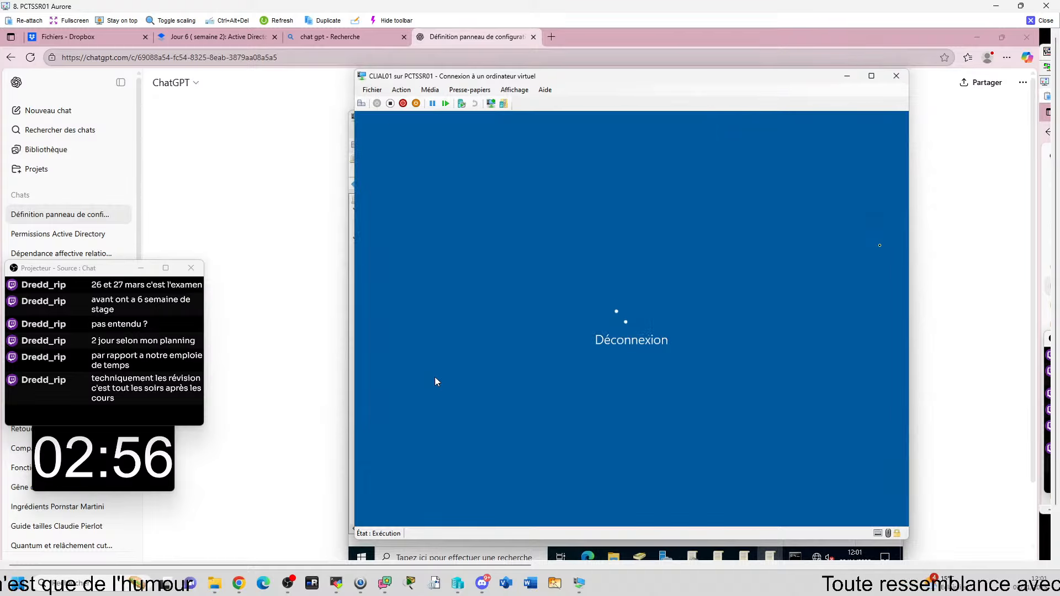
pyautogui.moveTo(552, 82); pyautogui.dragTo(1049, 138)
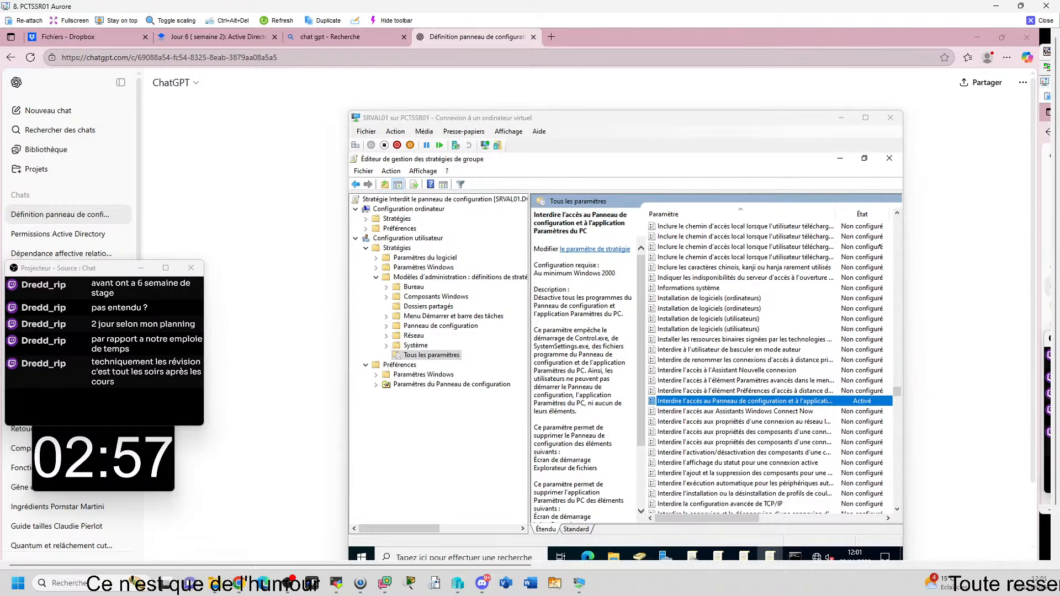
pyautogui.moveTo(404, 565); pyautogui.dragTo(842, 534)
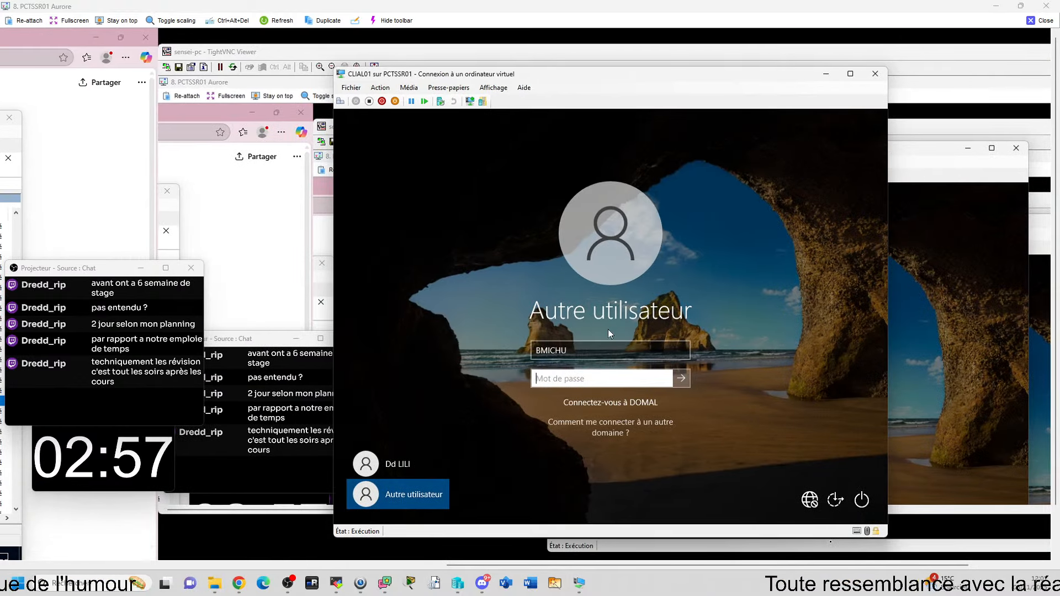
# Step: Try signing in with a new domain user name and password, then dismiss the incorrect-password error
pyautogui.moveTo(586, 351); pyautogui.dragTo(508, 350)
pyautogui.press('BackSpace')
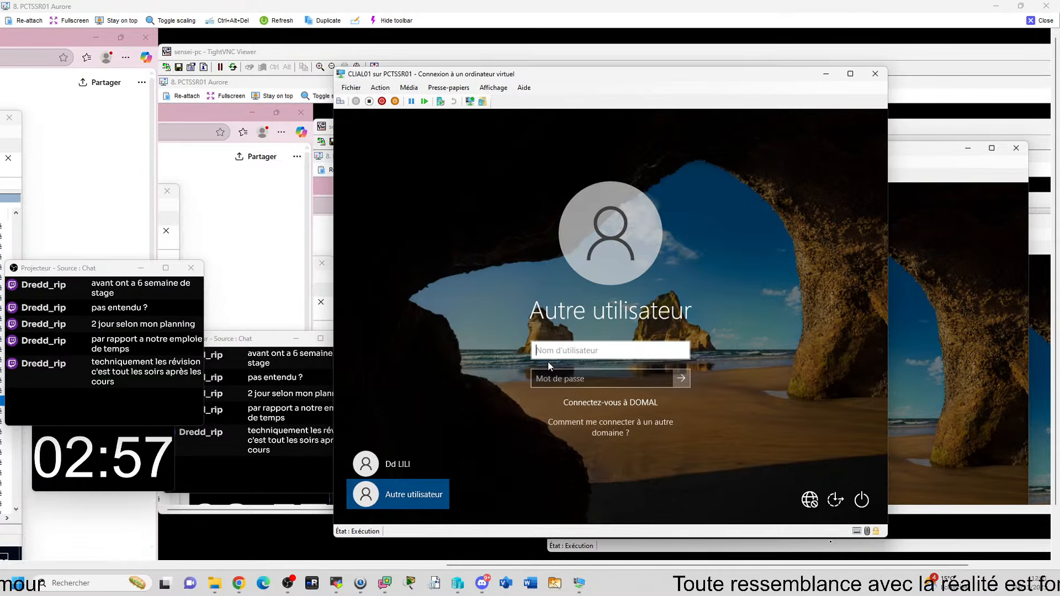
pyautogui.write('LCRAFT')
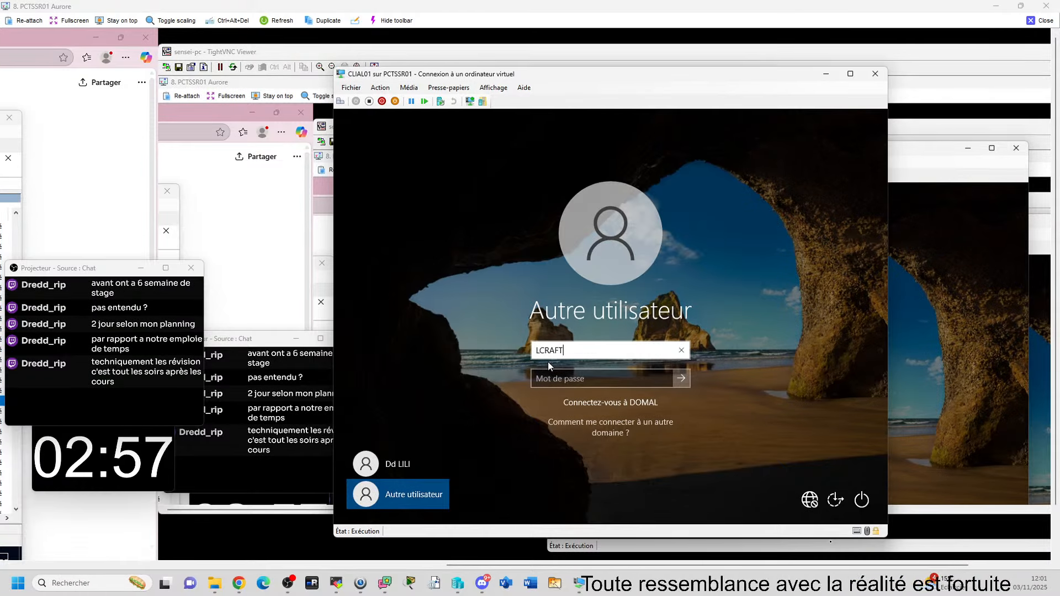
pyautogui.press('Tab')
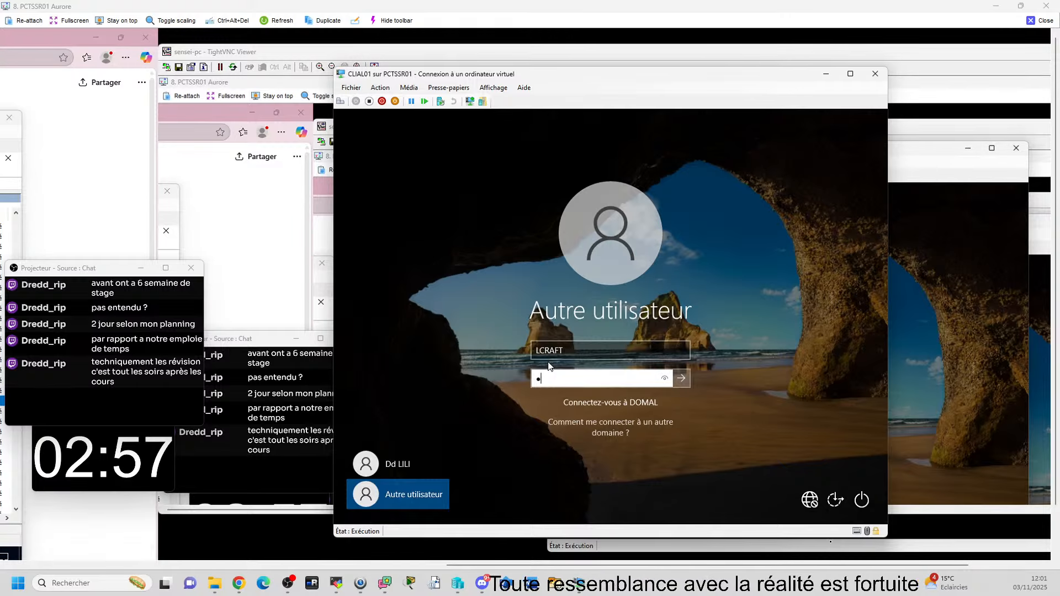
pyautogui.write('•••')
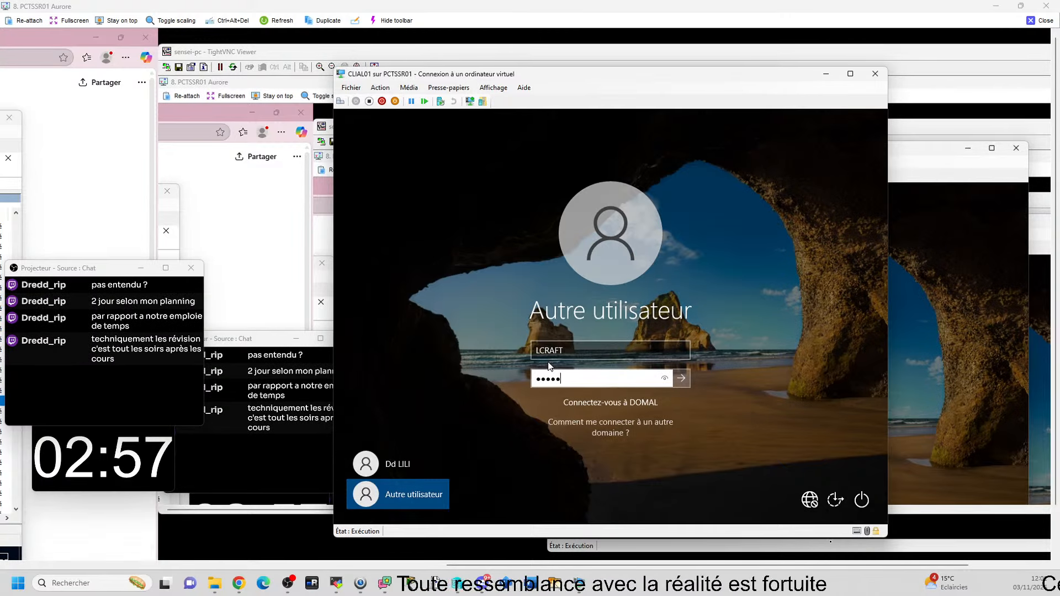
pyautogui.write('•••••')
pyautogui.press('Return')
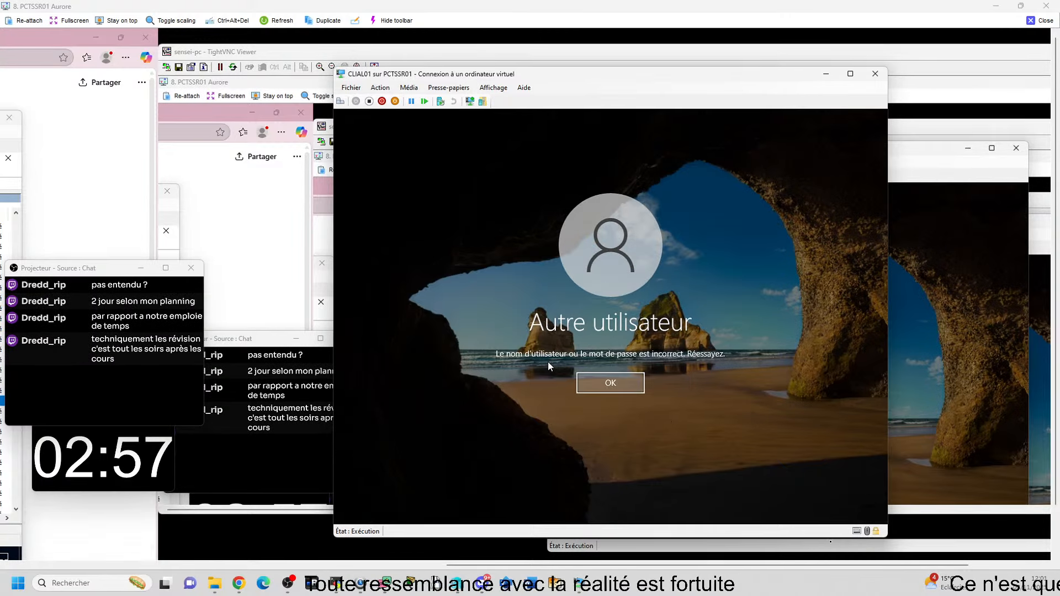
pyautogui.press('Return')
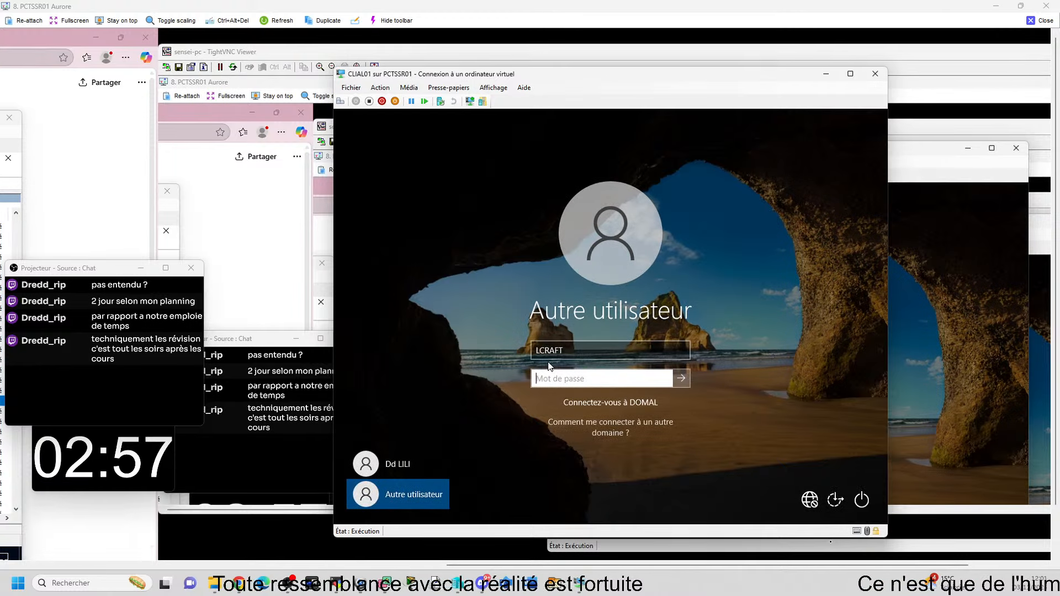
# Step: Re-enter the other domain user's account name and password to sign in to CLIAL01
pyautogui.click(547, 357)
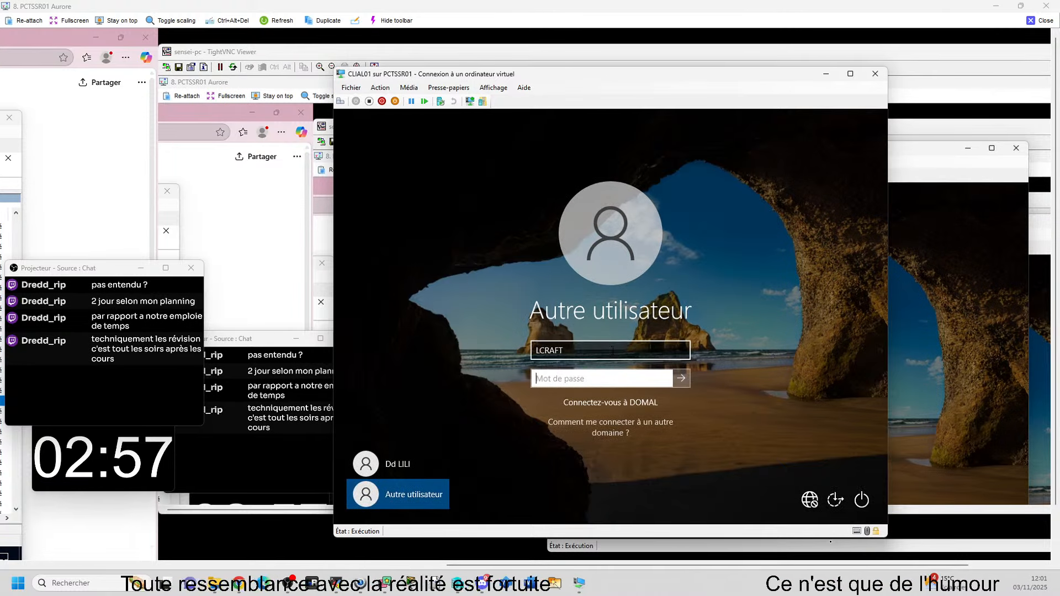
pyautogui.hotkey('ctrl', 'a')
pyautogui.press('BackSpace')
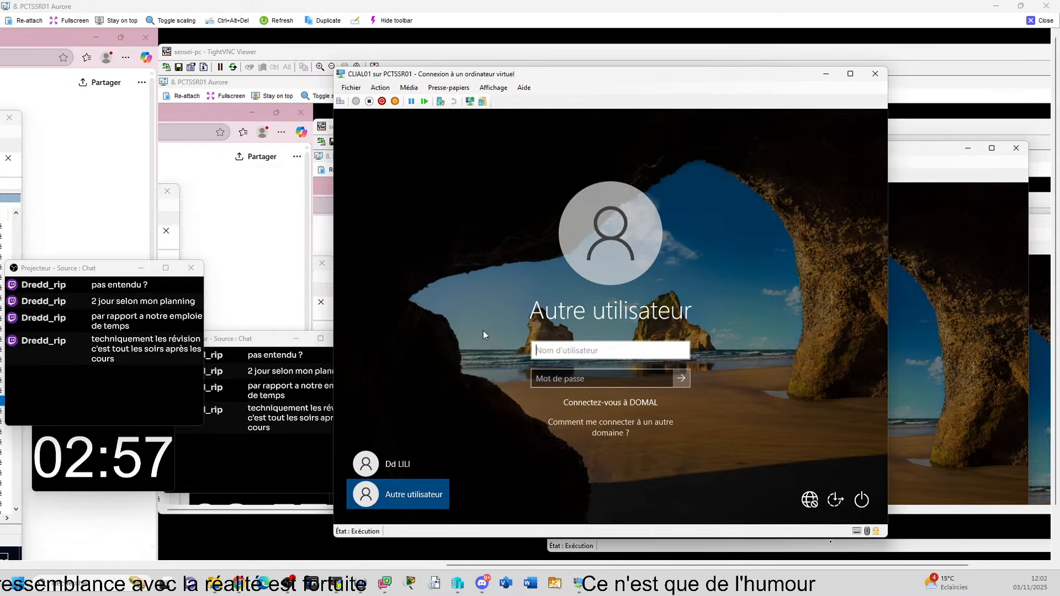
pyautogui.write('RGOSLING')
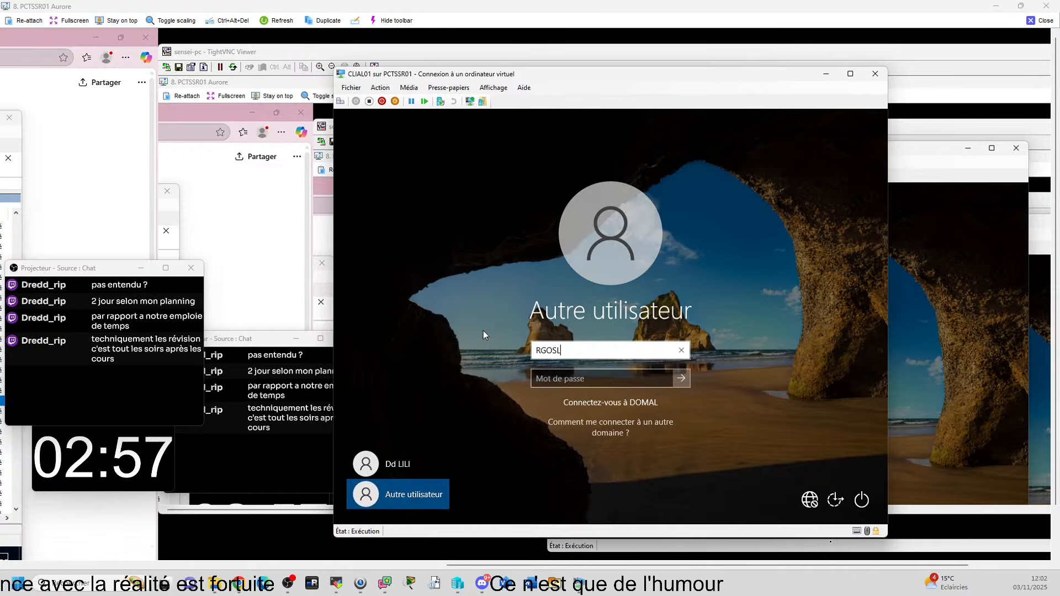
pyautogui.press('Tab')
pyautogui.write('•')
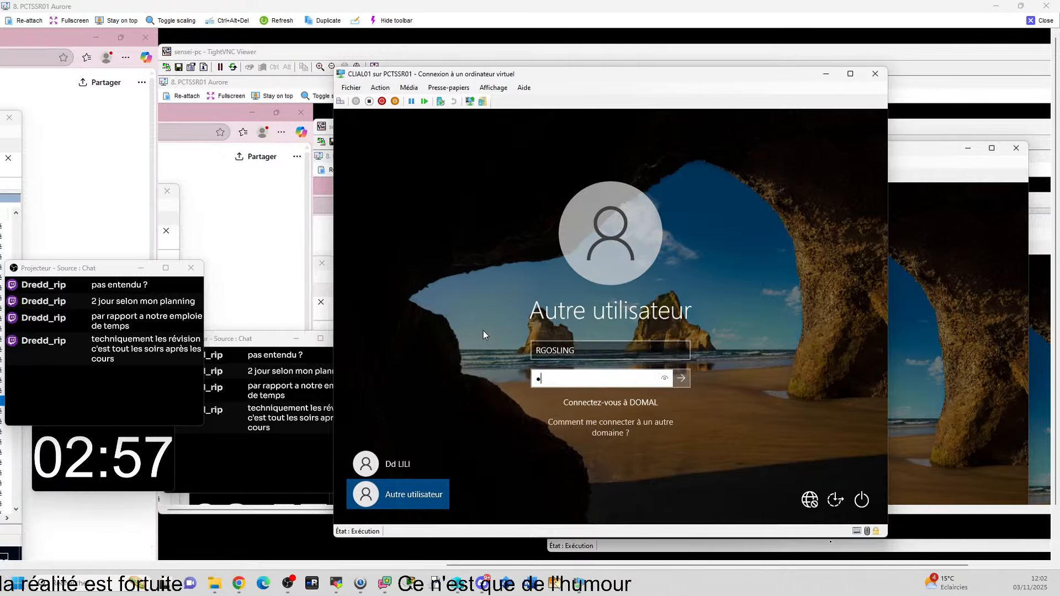
pyautogui.write('••••')
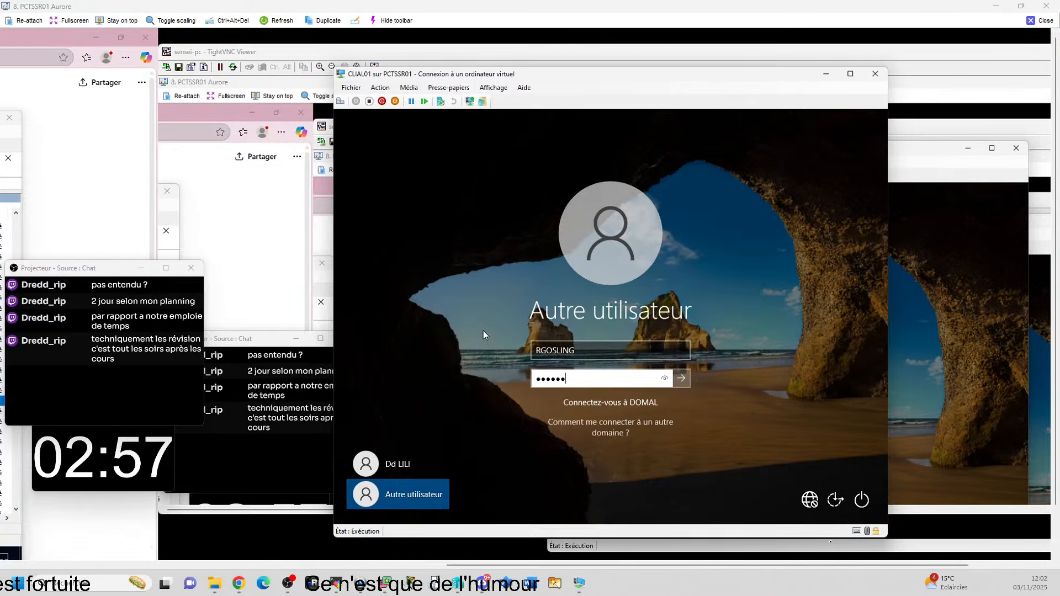
pyautogui.press('Return')
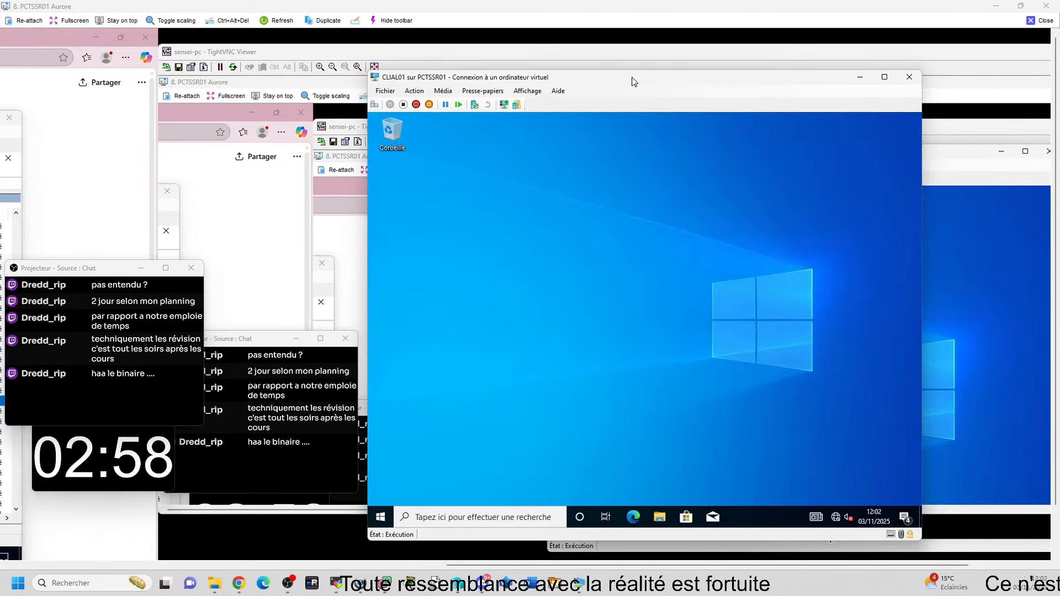
pyautogui.moveTo(634, 81); pyautogui.dragTo(676, 79)
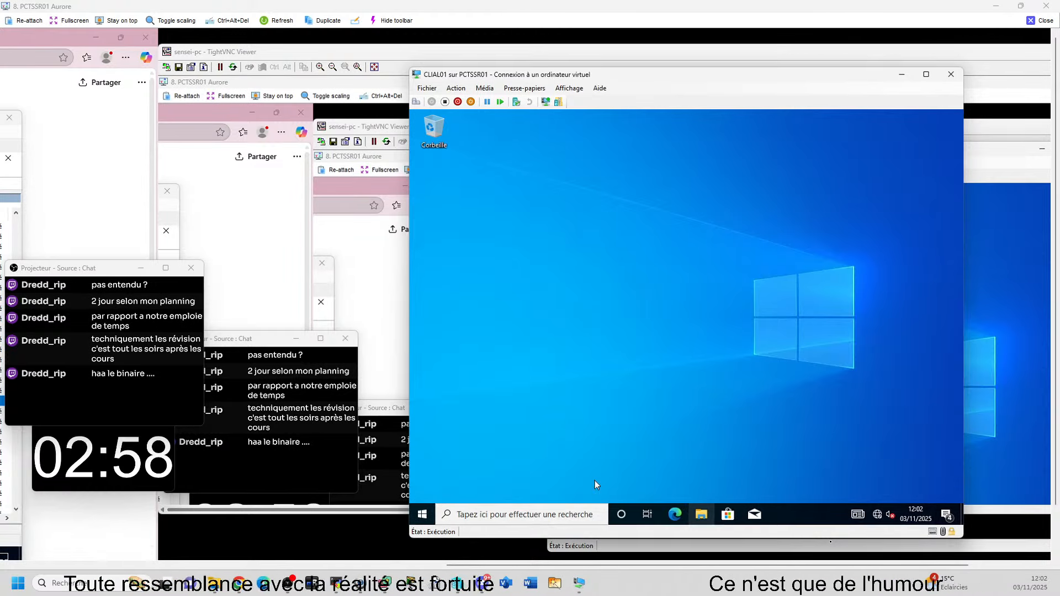
# Step: Search 'panneau' on the client, open Panneau de configuration, then close it
pyautogui.press('super+alt+2')
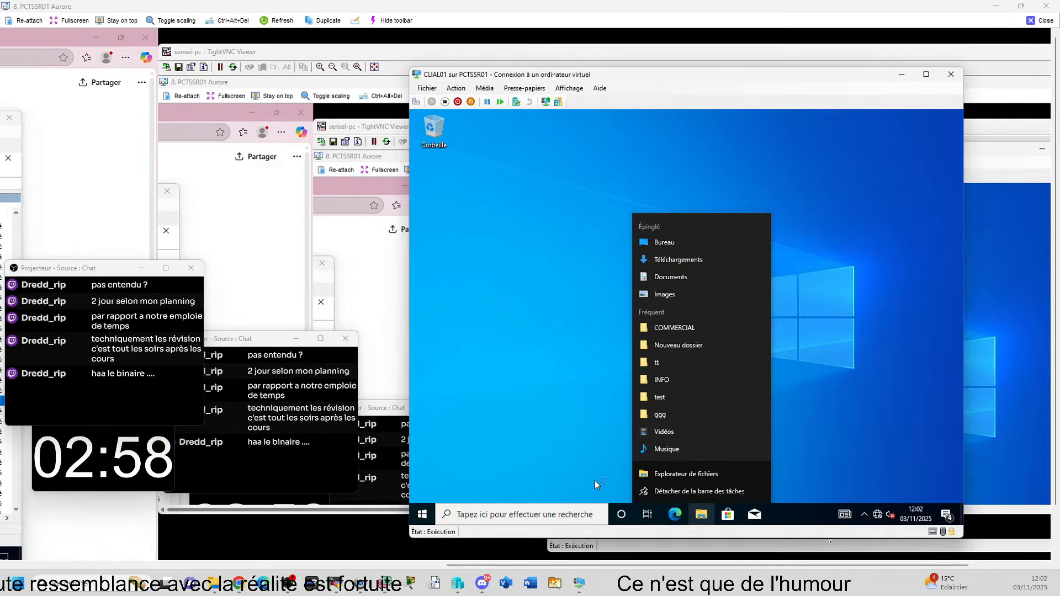
pyautogui.click(526, 514)
pyautogui.write('pan')
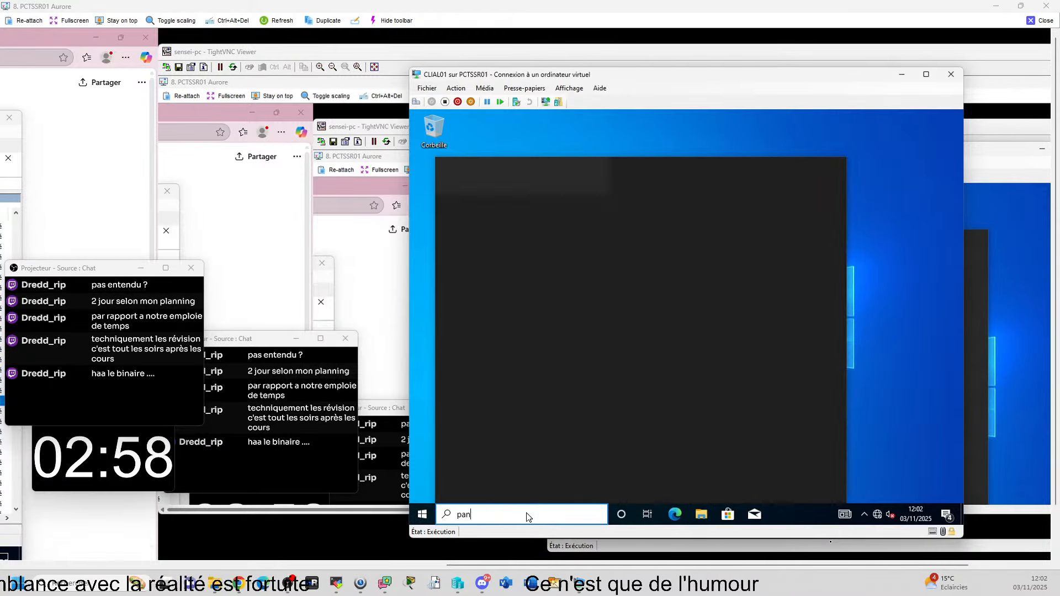
pyautogui.write('neau')
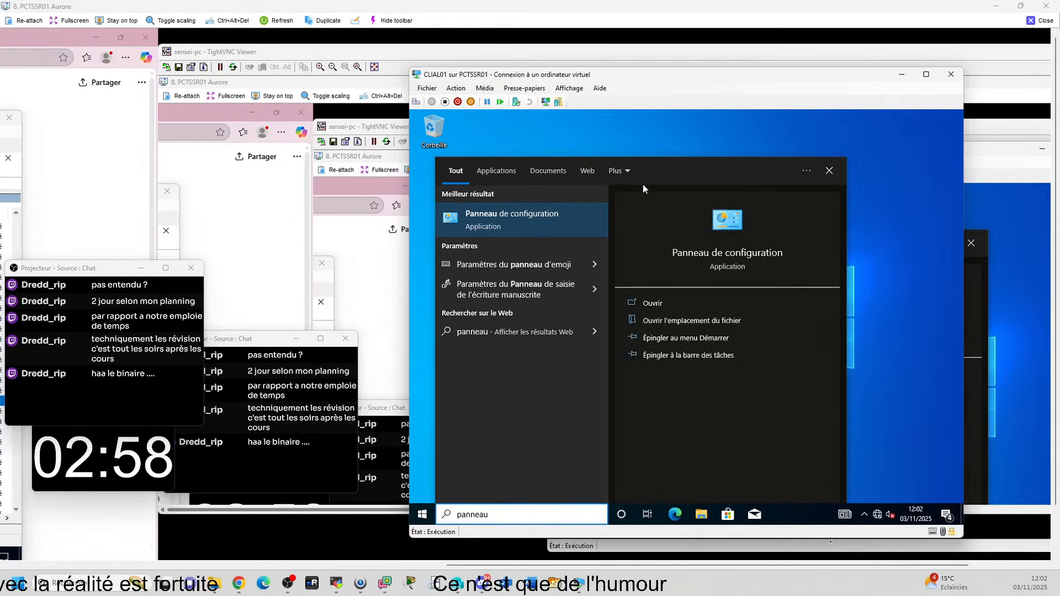
pyautogui.click(521, 216)
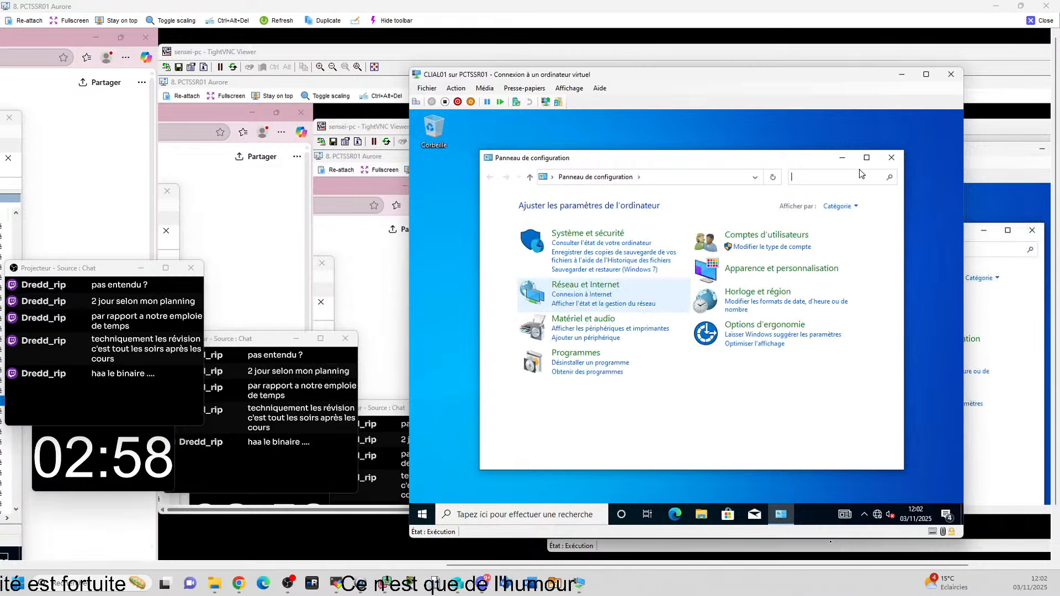
pyautogui.click(891, 158)
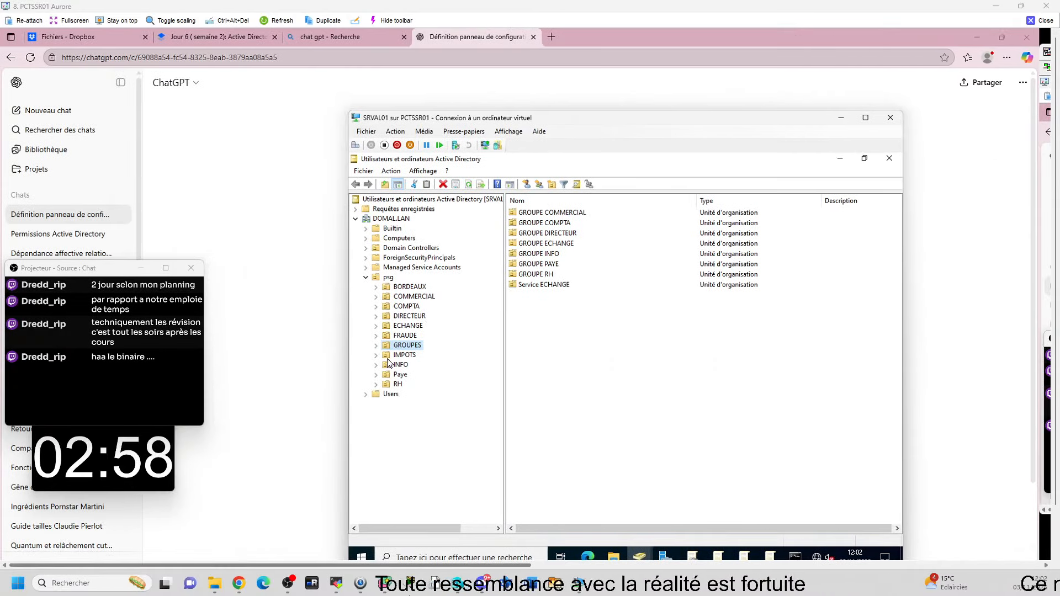
# Step: Expand the INFO and GROUPES units under psg and open GROUPE INFO
pyautogui.click(376, 365)
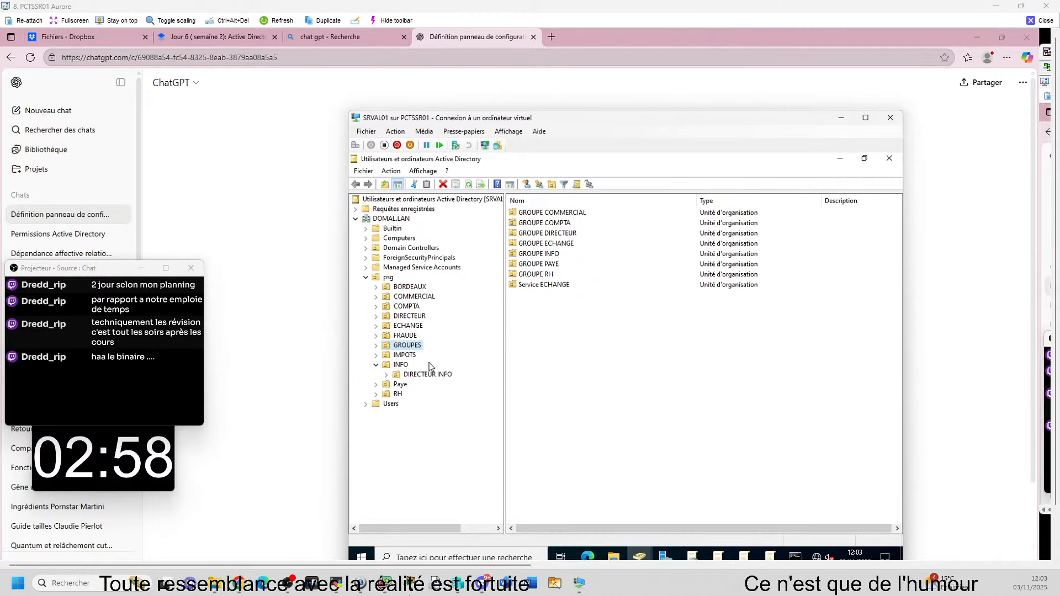
pyautogui.click(378, 346)
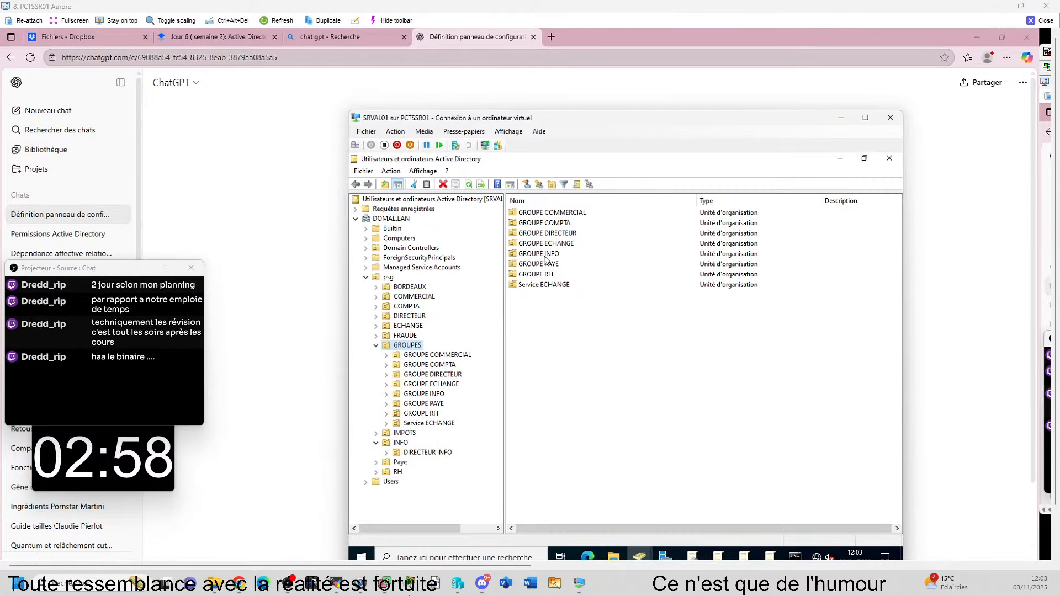
pyautogui.click(513, 255)
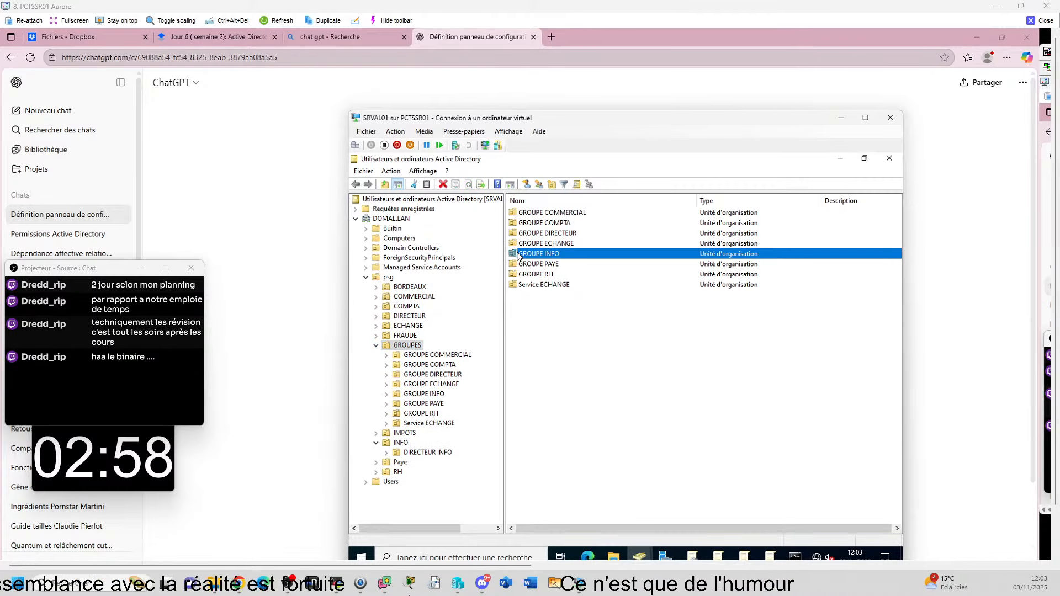
pyautogui.doubleClick(518, 255)
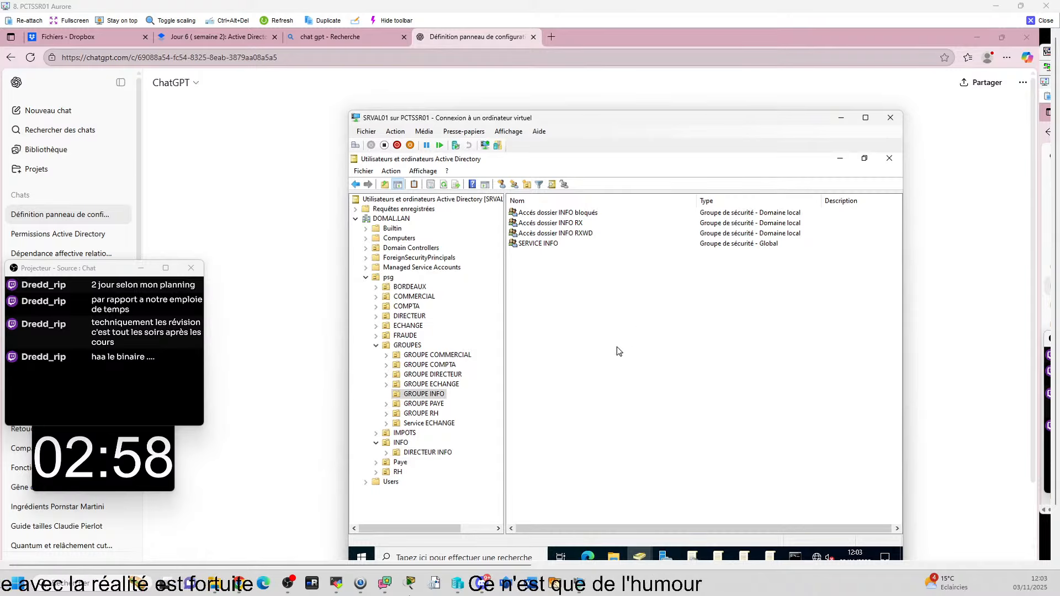
# Step: Bring up the Requêtes enregistrées context menu, cancelling an accidental query import
pyautogui.click(402, 209)
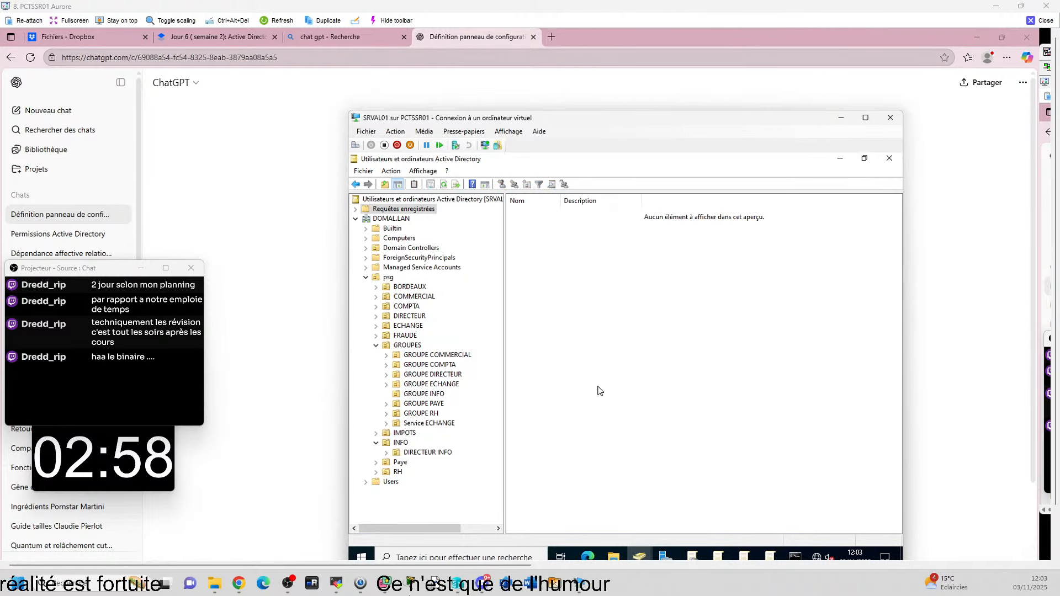
pyautogui.rightClick(371, 216)
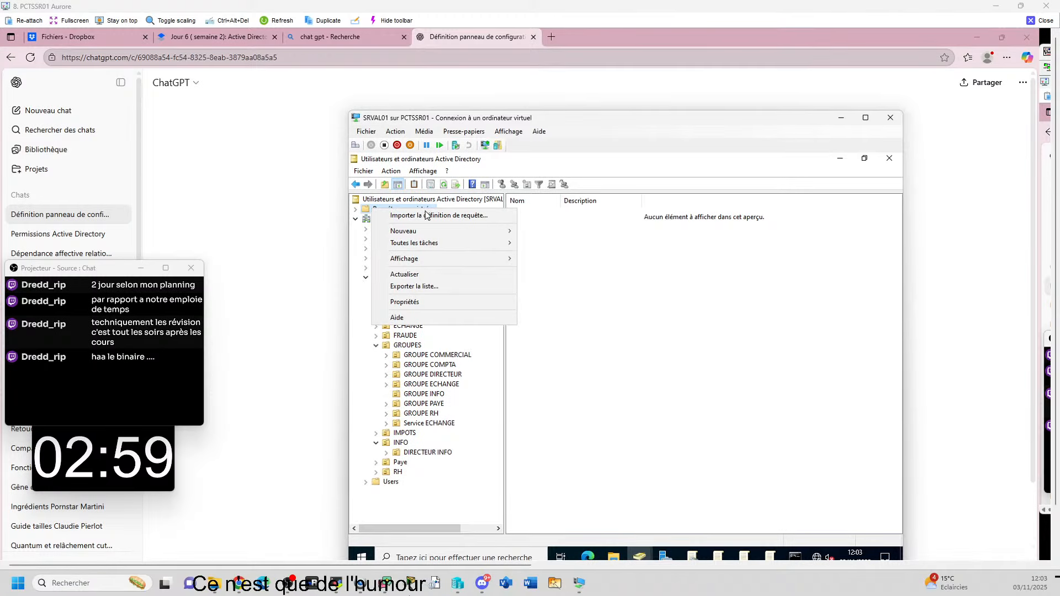
pyautogui.click(398, 216)
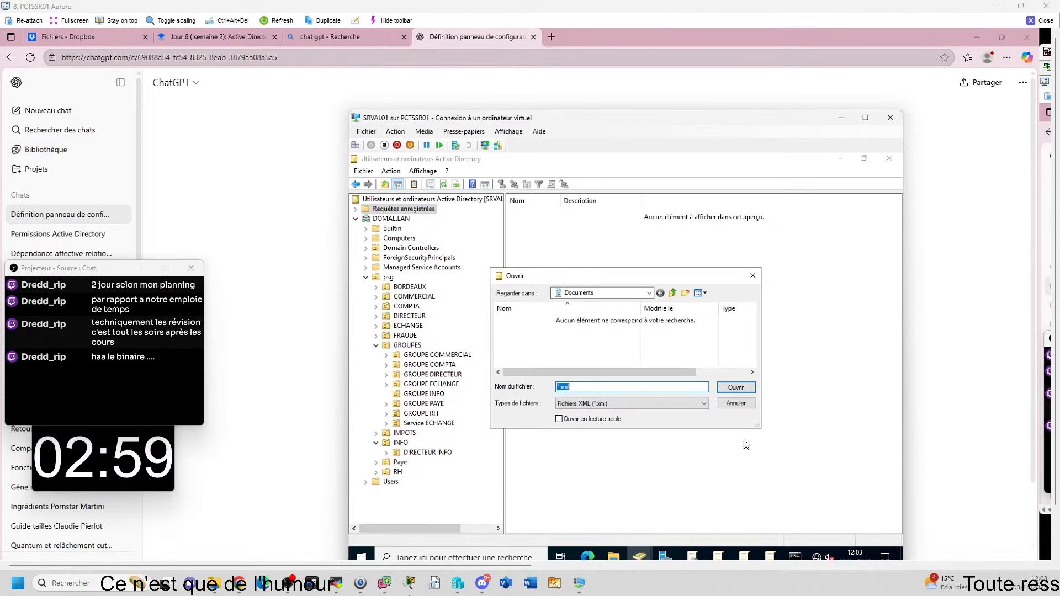
pyautogui.click(736, 403)
pyautogui.rightClick(406, 209)
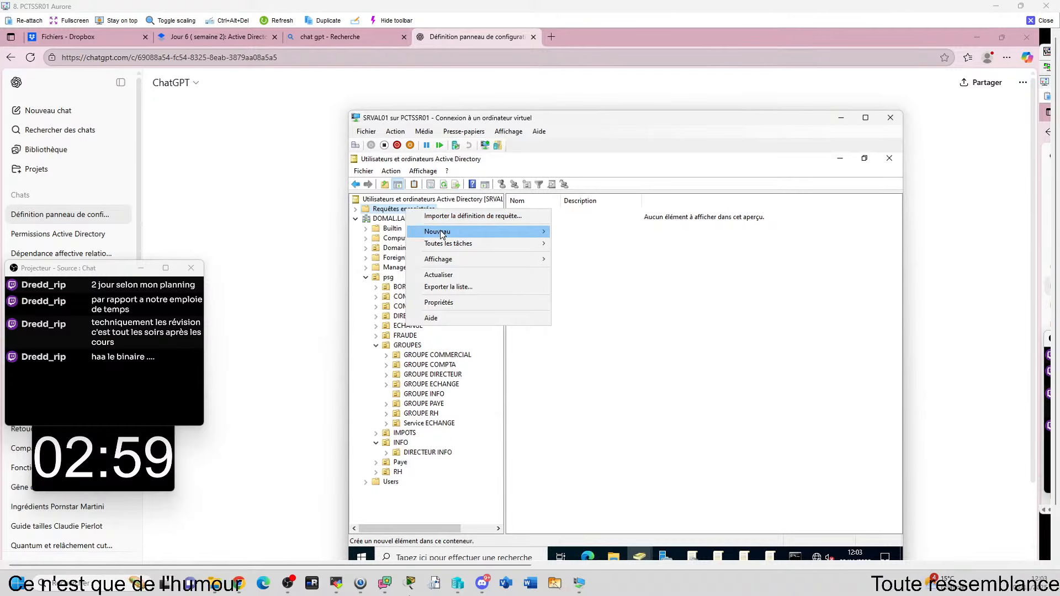
# Step: Start a new saved query named 'tous les comptes'
pyautogui.moveTo(442, 235)
pyautogui.click(569, 243)
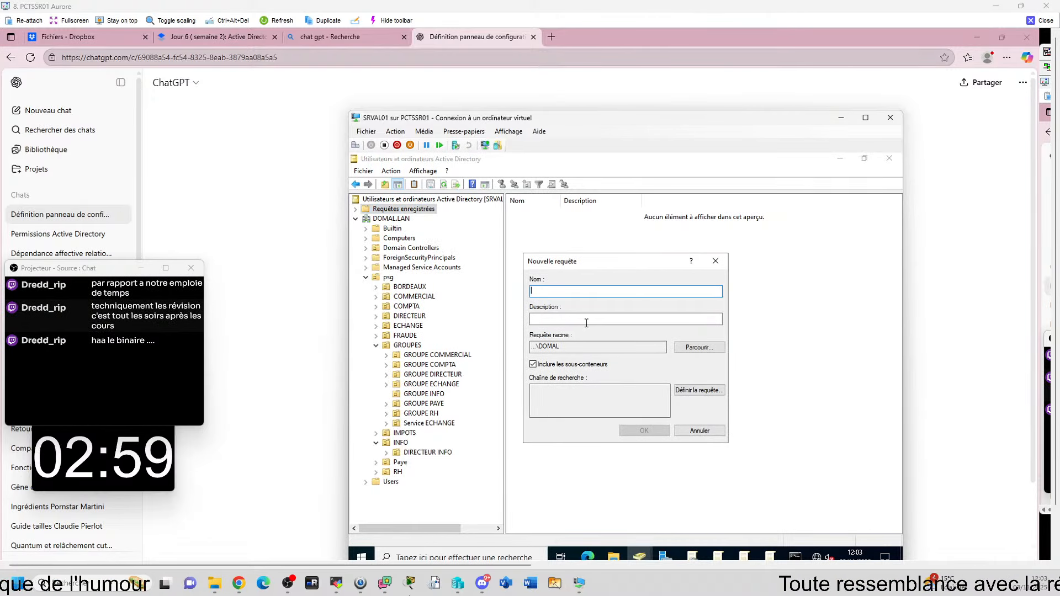
pyautogui.write('tousl')
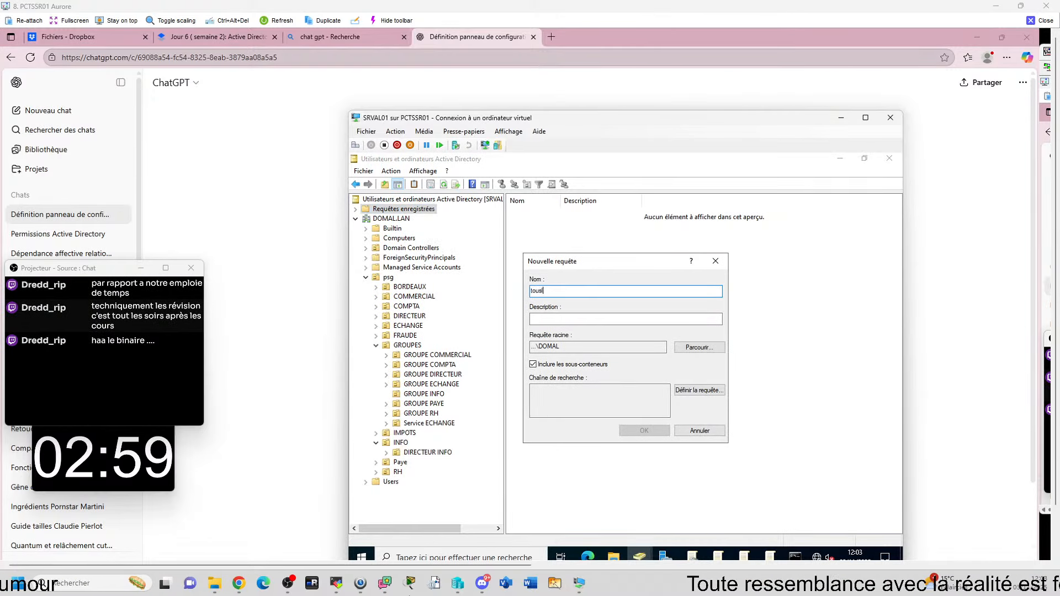
pyautogui.write(' les comptes')
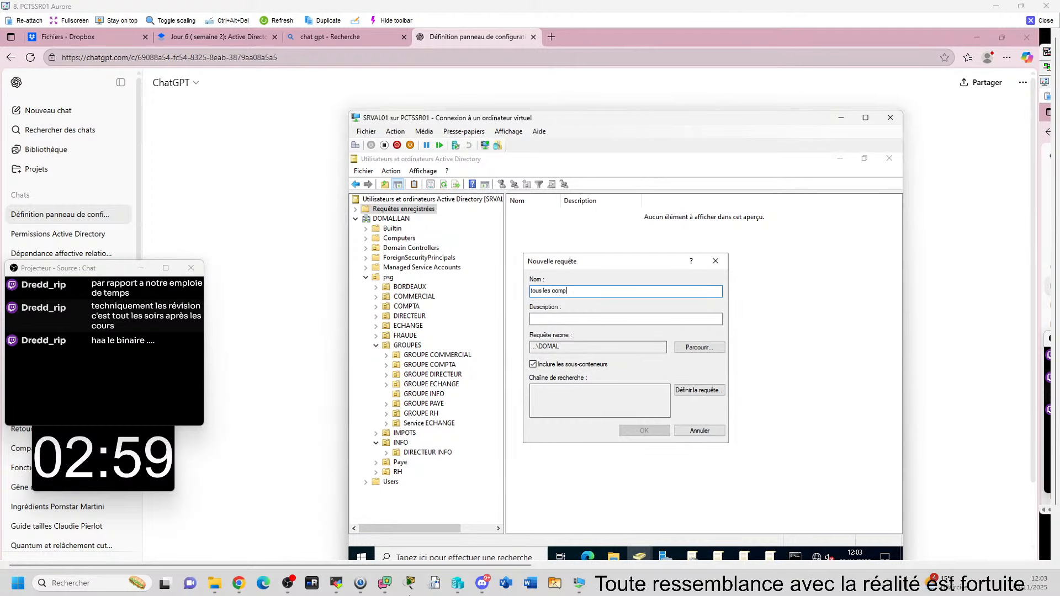
# Step: Define a custom search on the user Nom attribute with condition Présent, and save the query
pyautogui.click(702, 390)
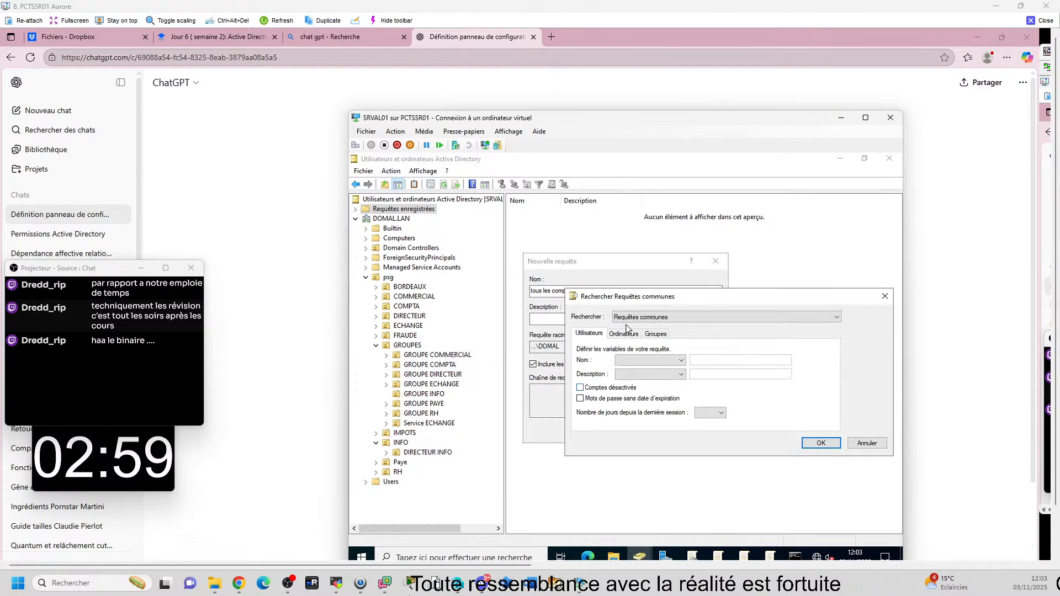
pyautogui.click(623, 333)
pyautogui.click(655, 334)
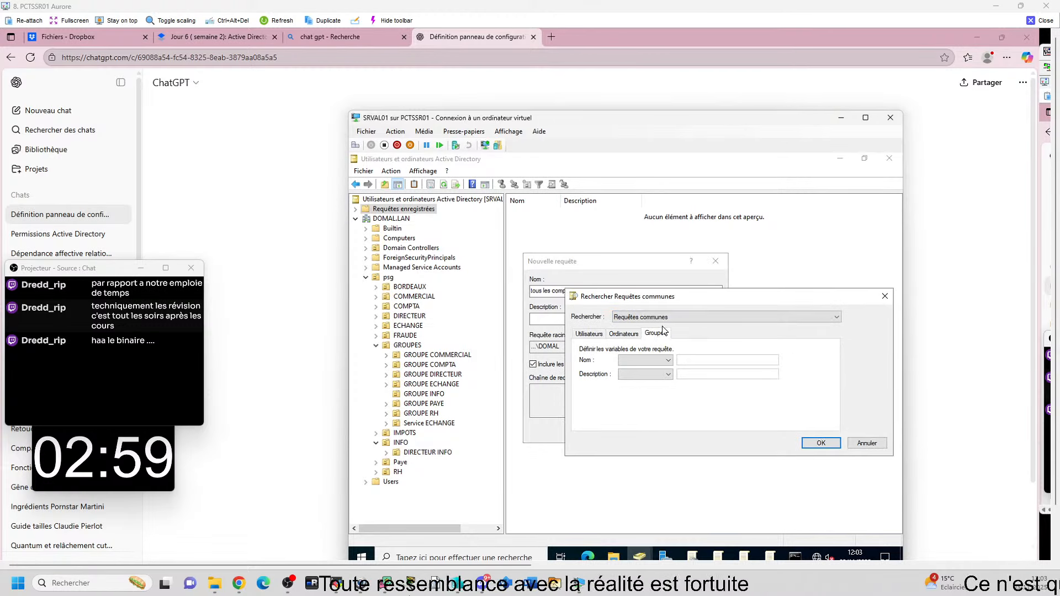
pyautogui.click(670, 318)
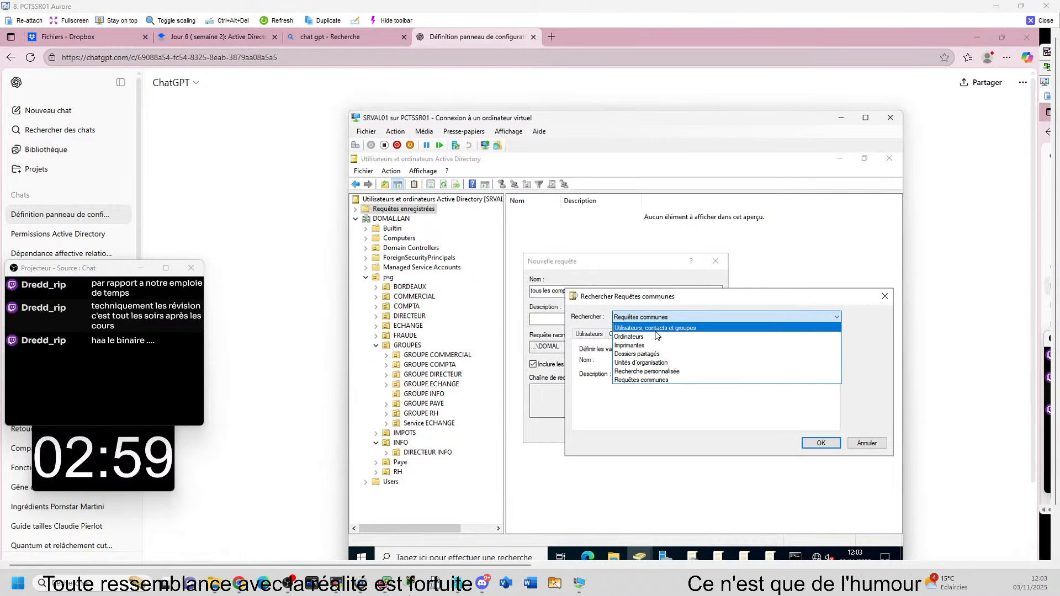
pyautogui.click(653, 372)
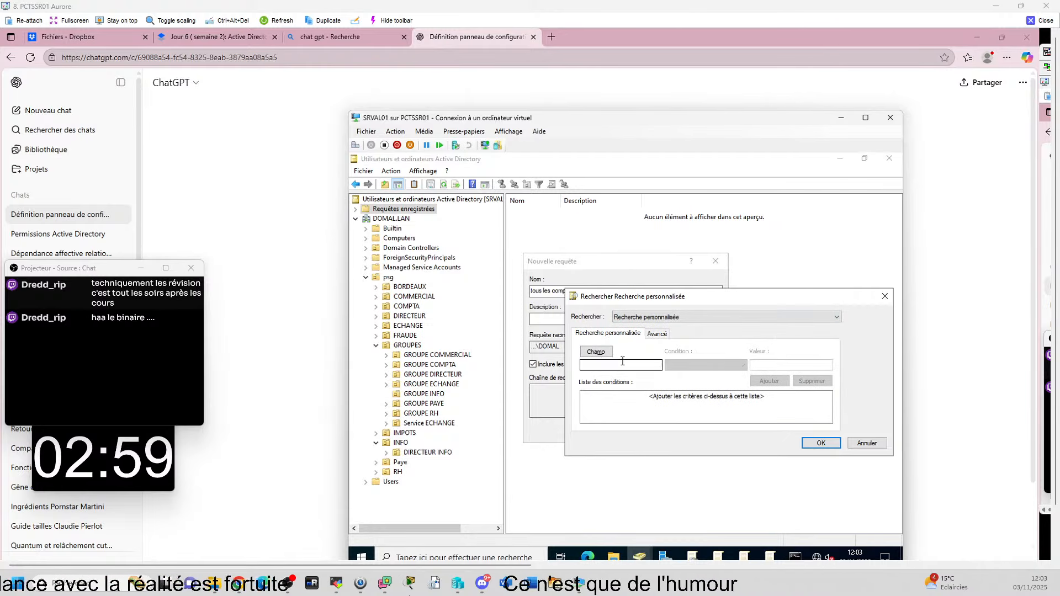
pyautogui.click(596, 352)
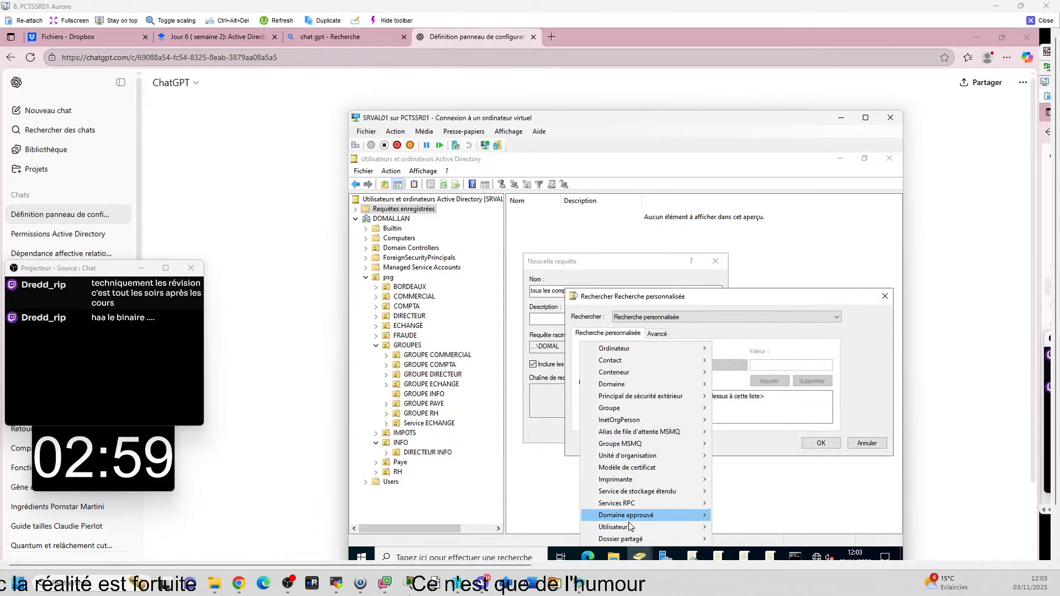
pyautogui.moveTo(637, 526)
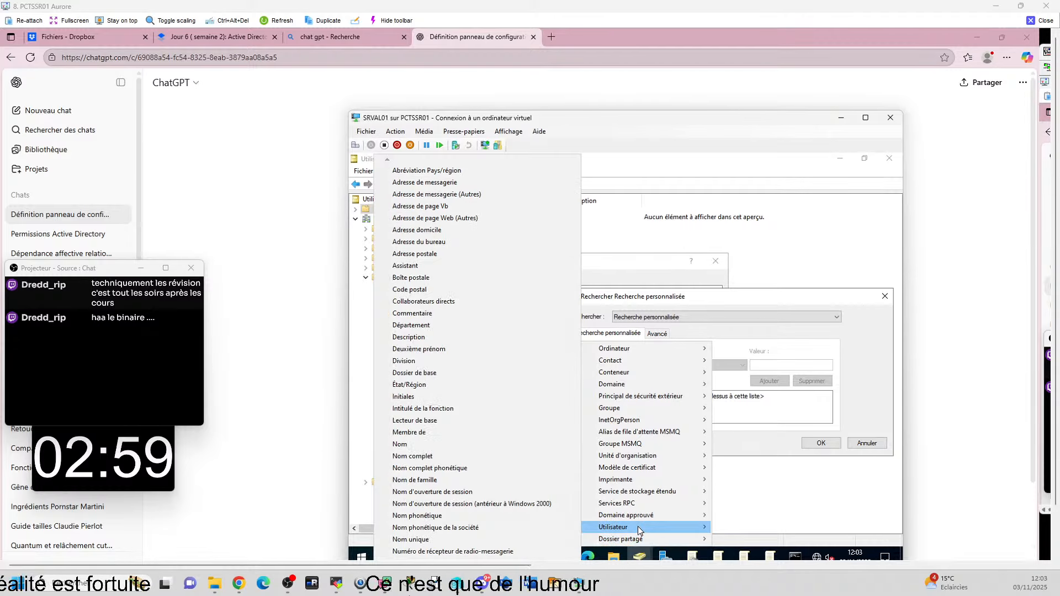
pyautogui.click(419, 447)
pyautogui.click(720, 365)
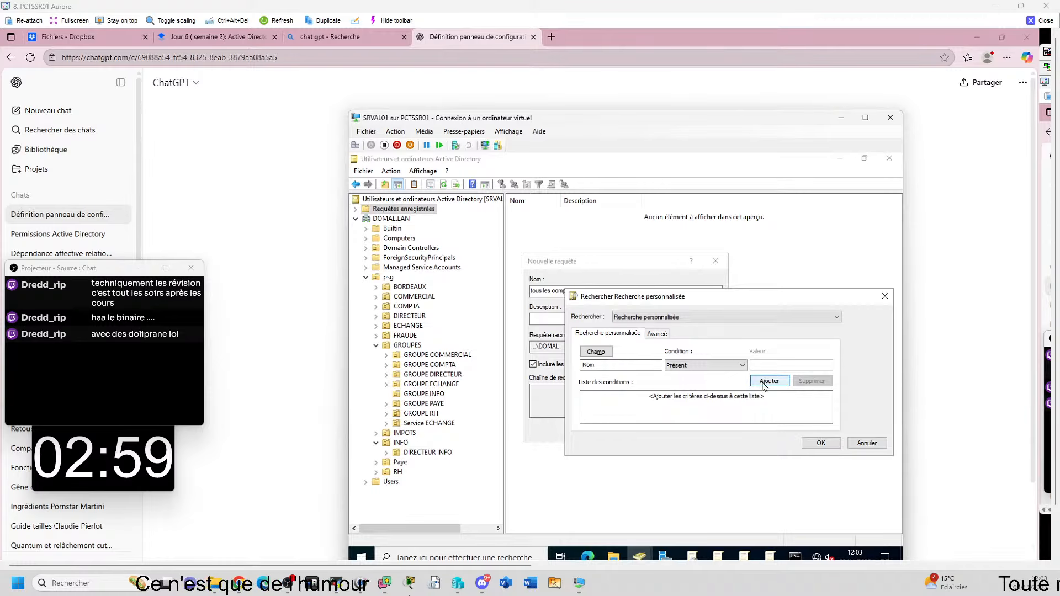
pyautogui.click(764, 382)
pyautogui.click(823, 444)
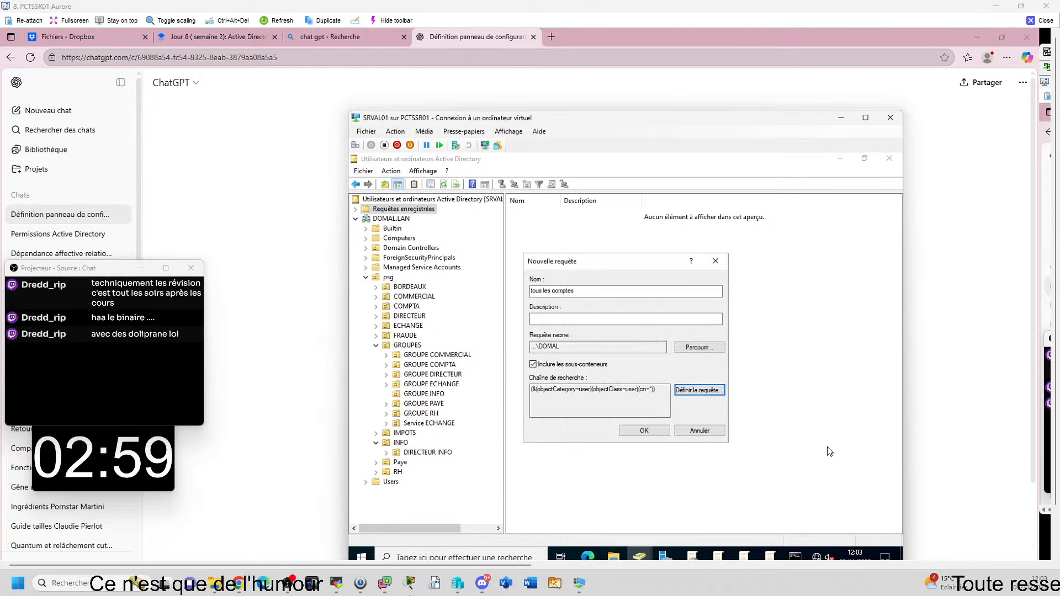
pyautogui.click(646, 431)
# Step: Open a listed user's properties and review its group memberships, including SERVICE INFO
pyautogui.click(544, 269)
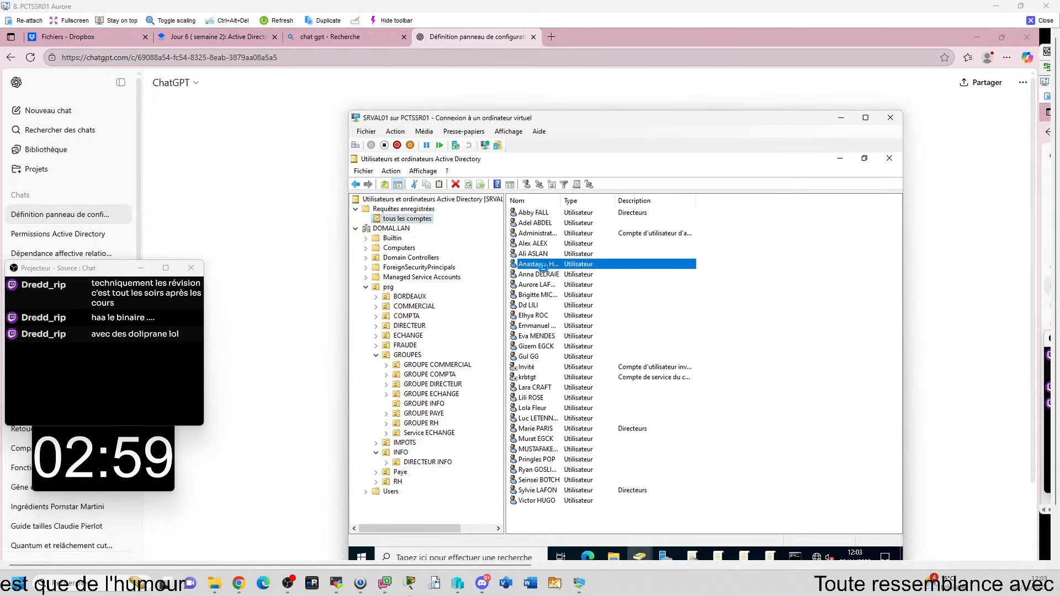
pyautogui.press('r')
pyautogui.rightClick(549, 473)
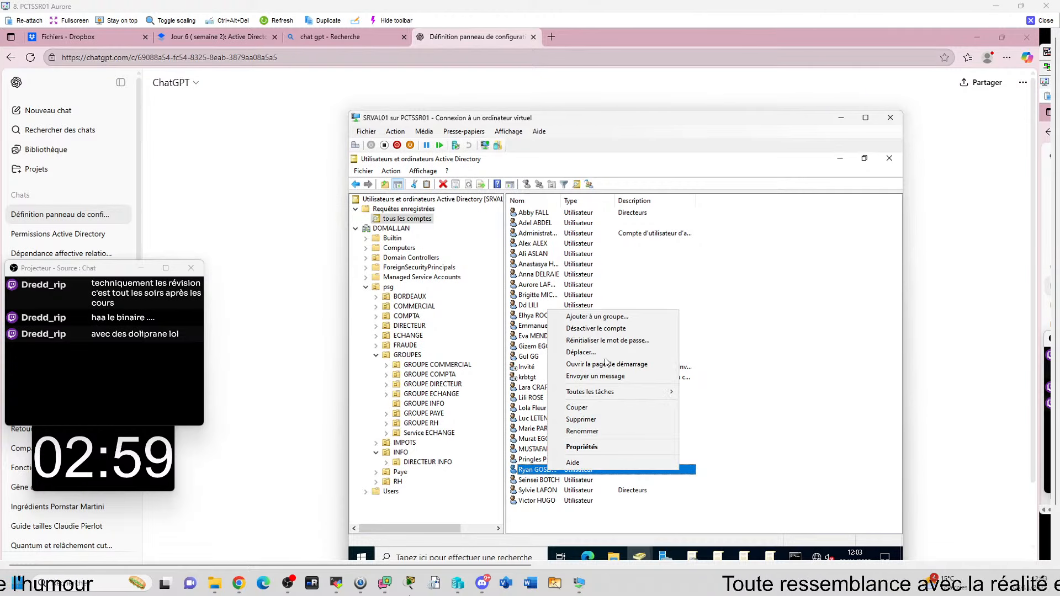
pyautogui.click(574, 448)
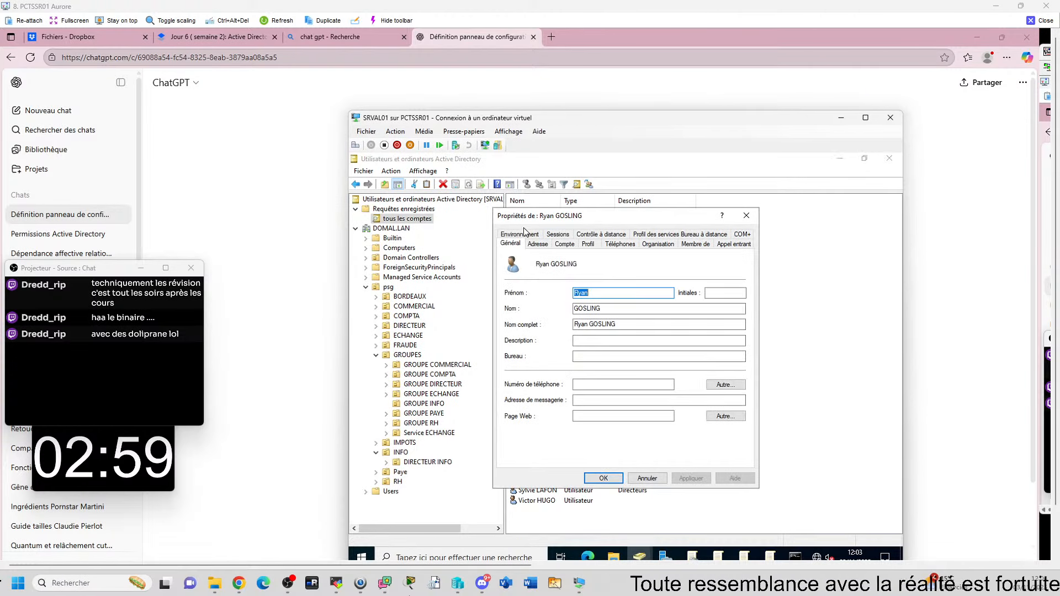
pyautogui.click(694, 244)
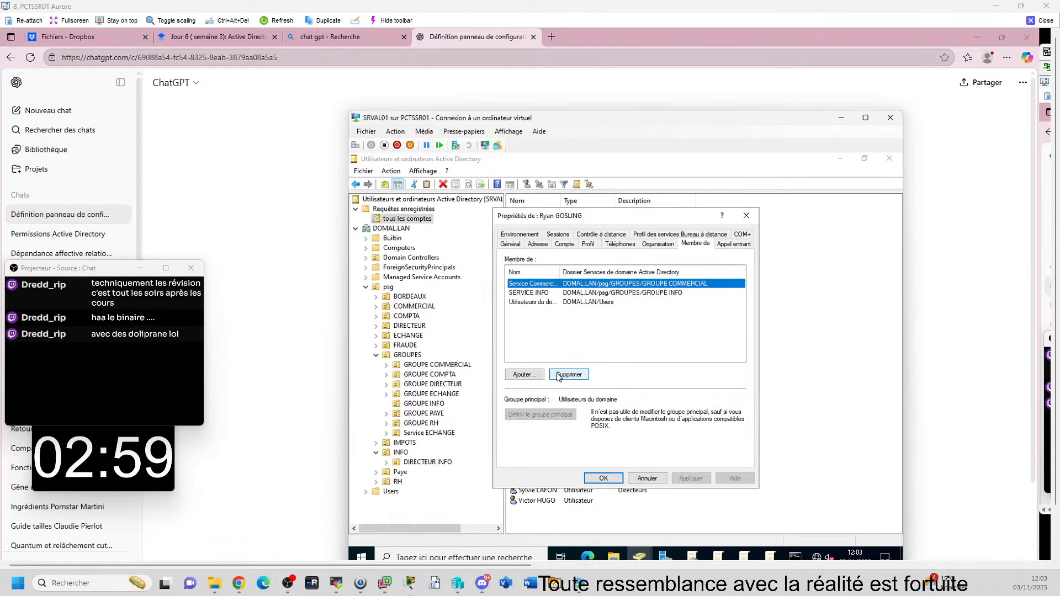
pyautogui.moveTo(640, 273); pyautogui.dragTo(663, 272)
pyautogui.click(585, 293)
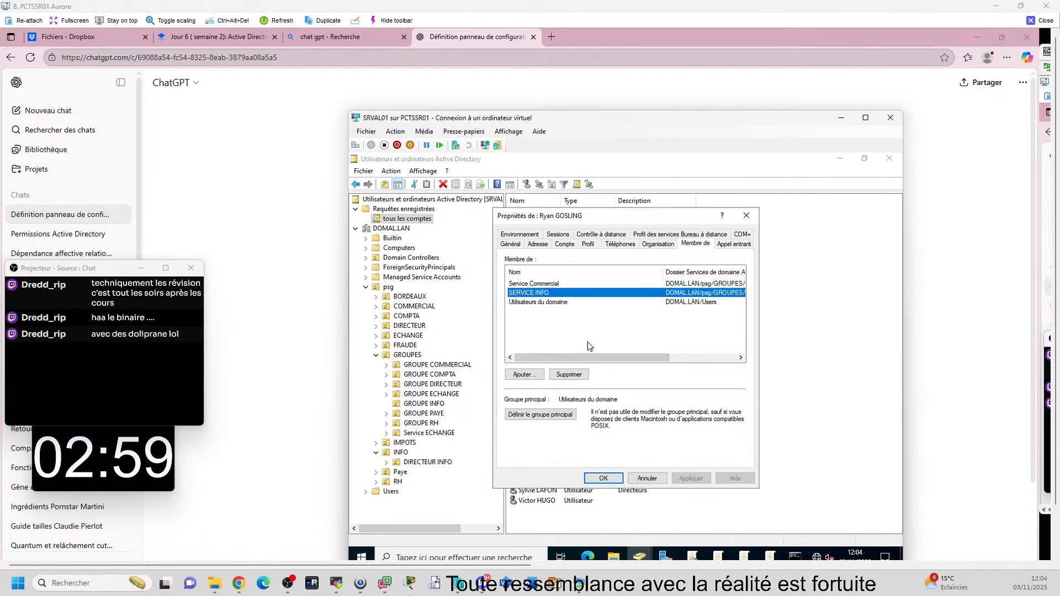
pyautogui.click(647, 478)
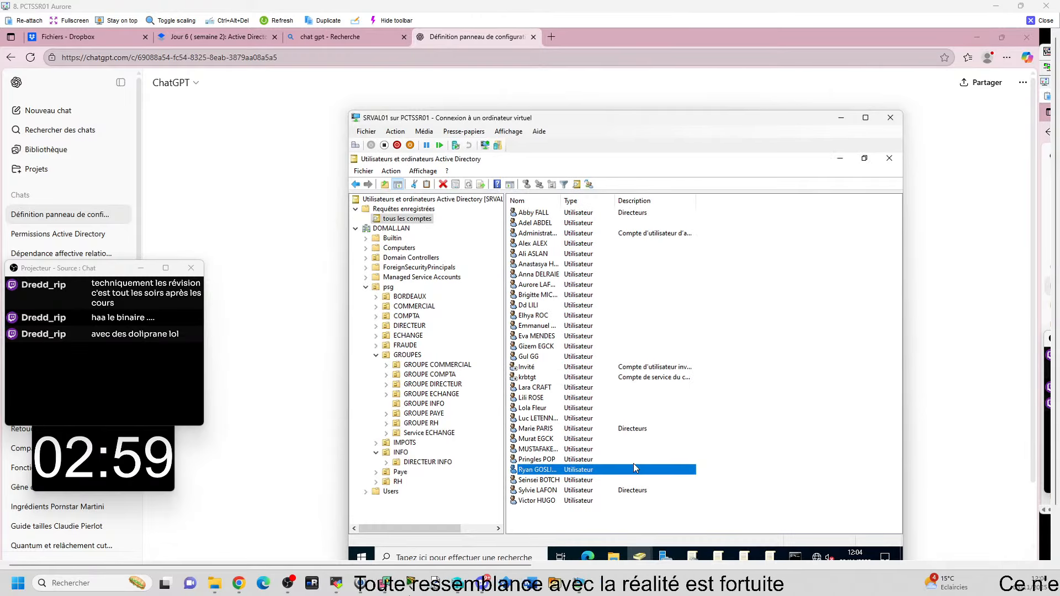
# Step: Review another user's group memberships in its properties, then close them
pyautogui.click(532, 398)
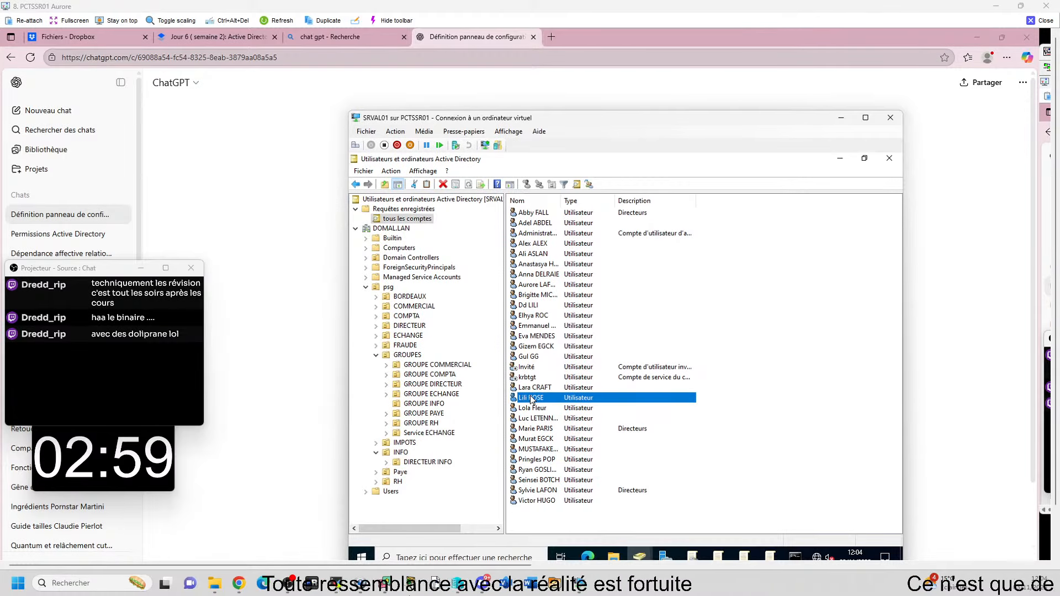
pyautogui.rightClick(531, 397)
pyautogui.click(564, 371)
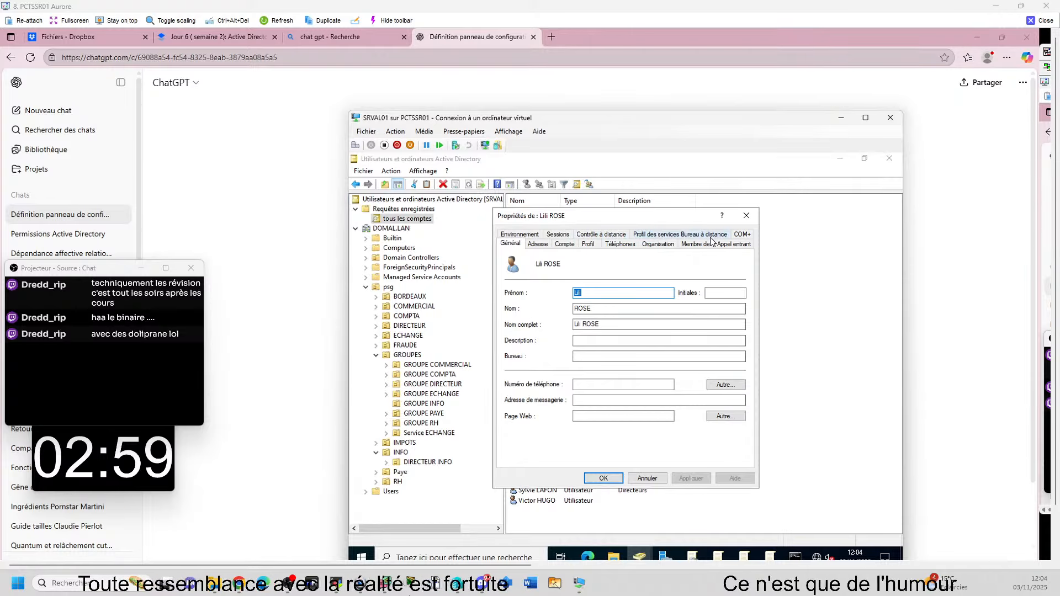
pyautogui.click(695, 244)
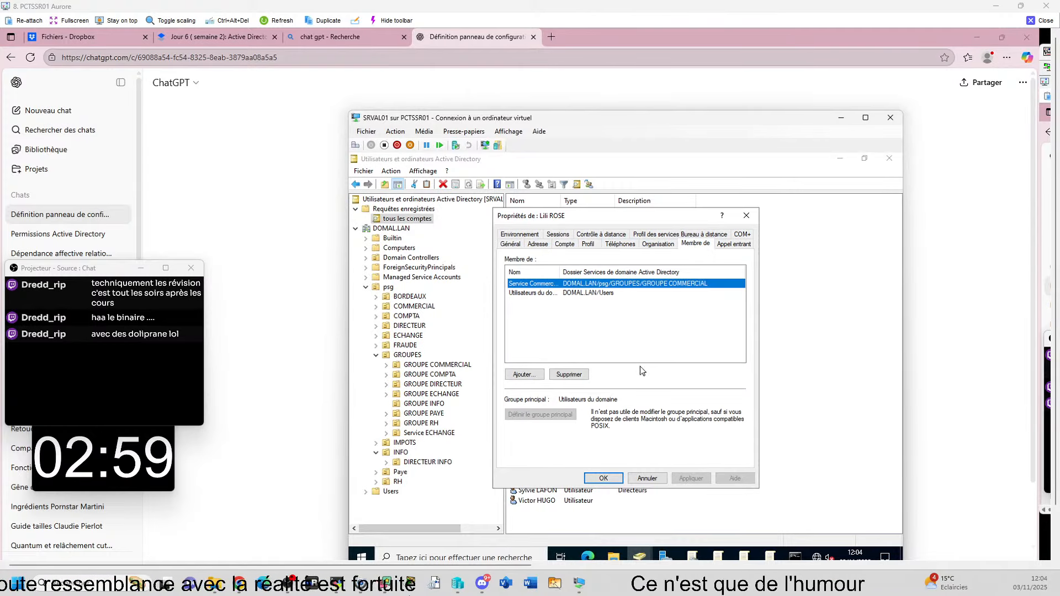
pyautogui.moveTo(560, 272); pyautogui.dragTo(628, 269)
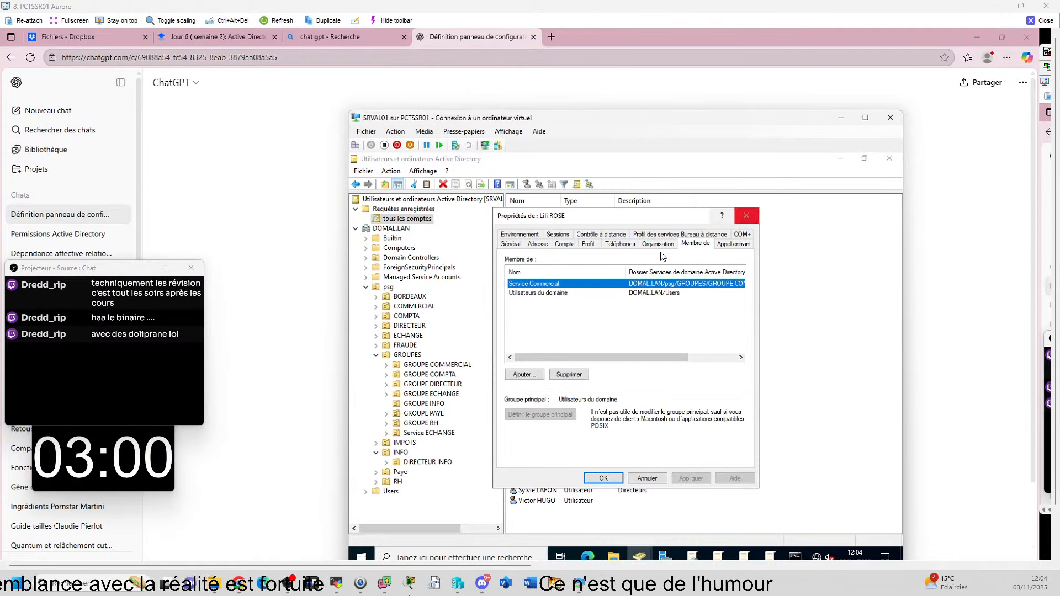
pyautogui.click(604, 479)
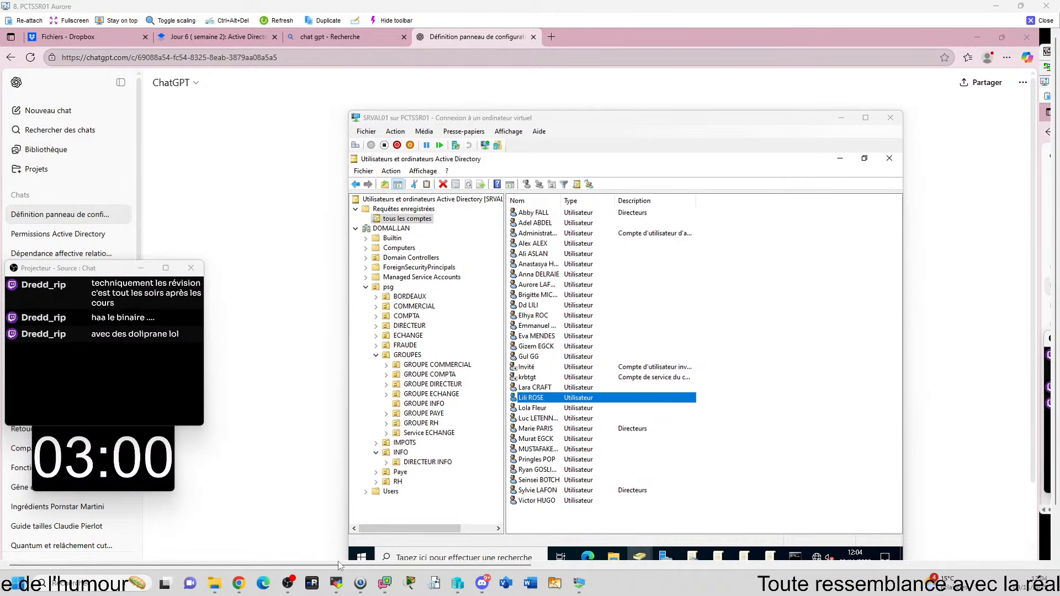
pyautogui.moveTo(356, 566); pyautogui.dragTo(866, 561)
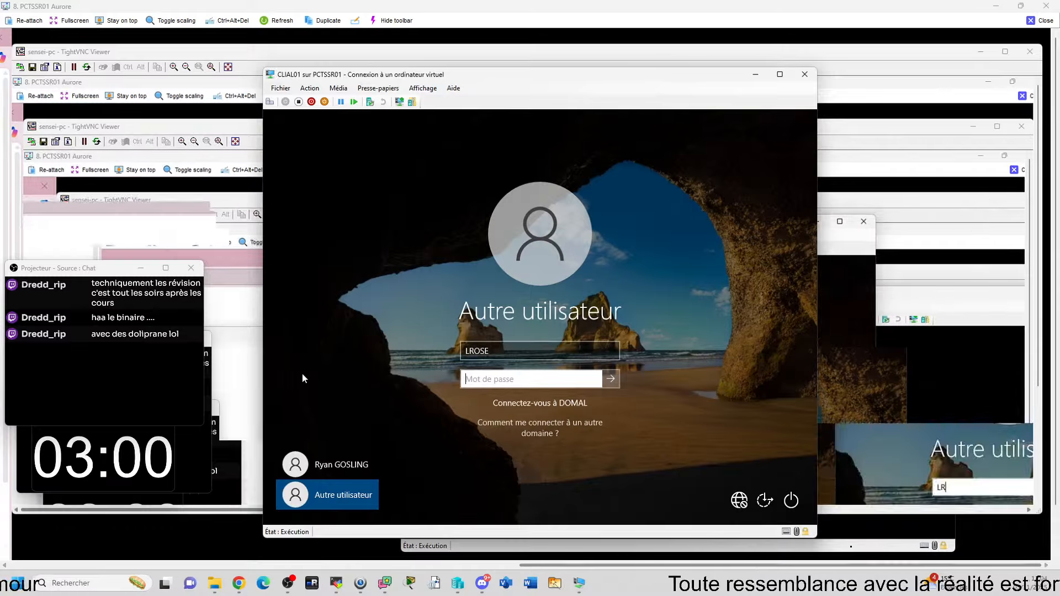
# Step: Submit the password on the client login, then close the first VNC viewer and maximize PCTSSR03
pyautogui.write('a')
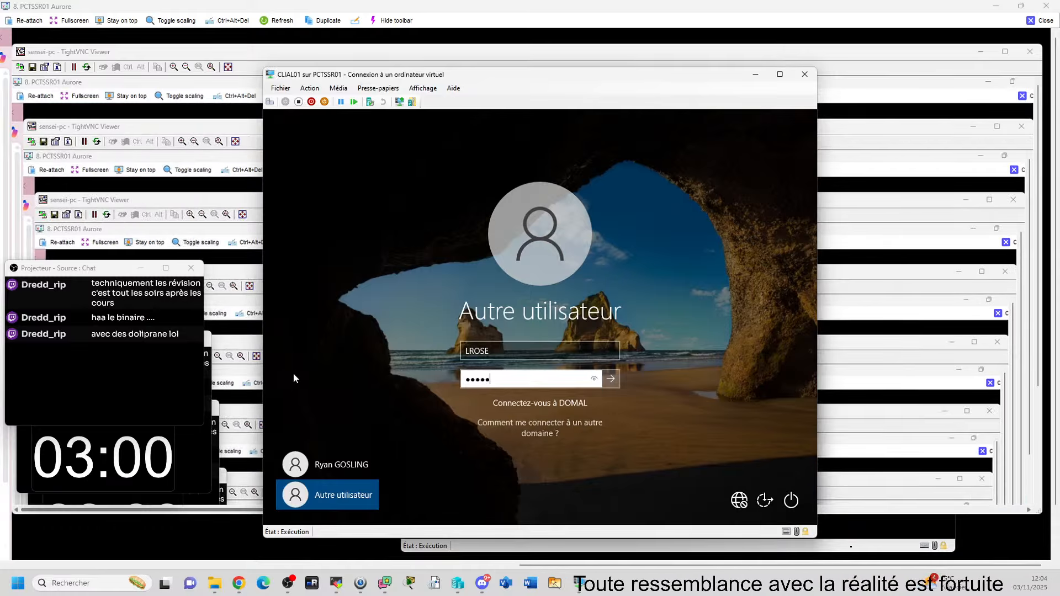
pyautogui.press('Return')
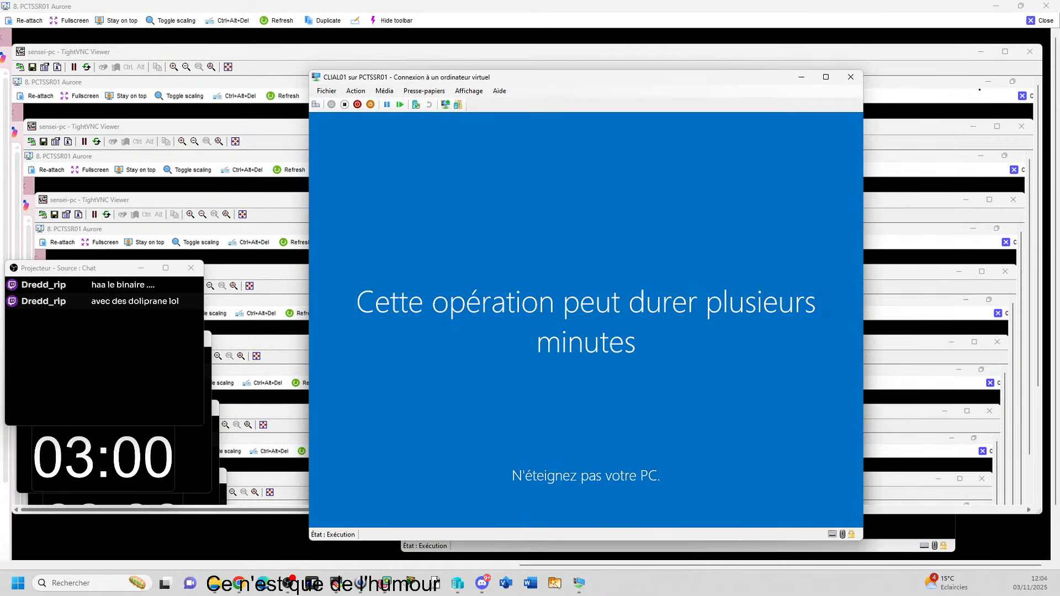
pyautogui.click(1041, 21)
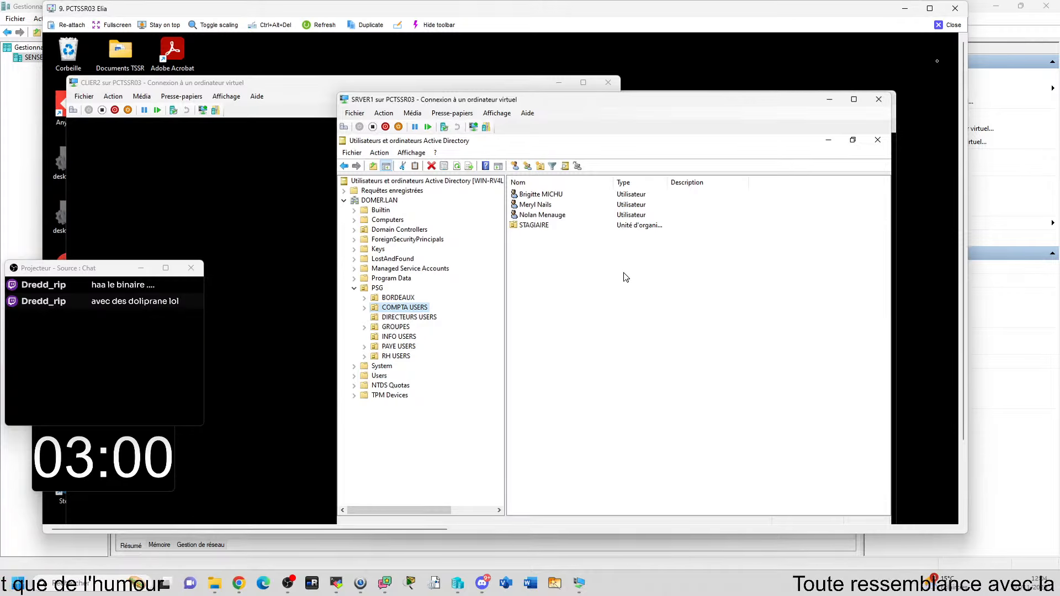
pyautogui.click(929, 9)
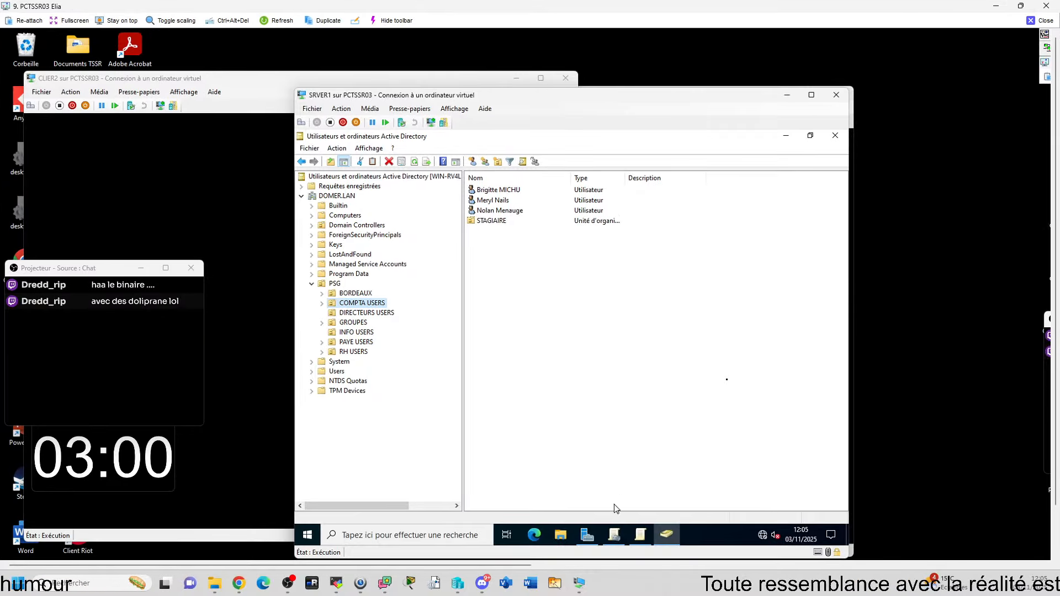
# Step: Check the GPO link on PSG and confirm the Control Panel prohibition is Activé in the editor
pyautogui.click(615, 535)
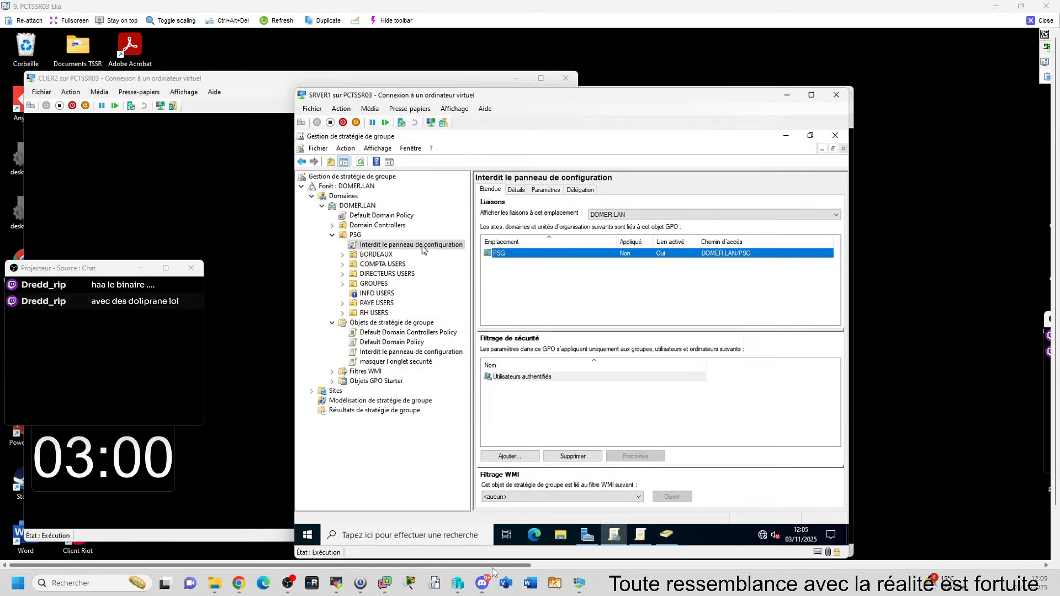
pyautogui.moveTo(493, 568); pyautogui.dragTo(428, 588)
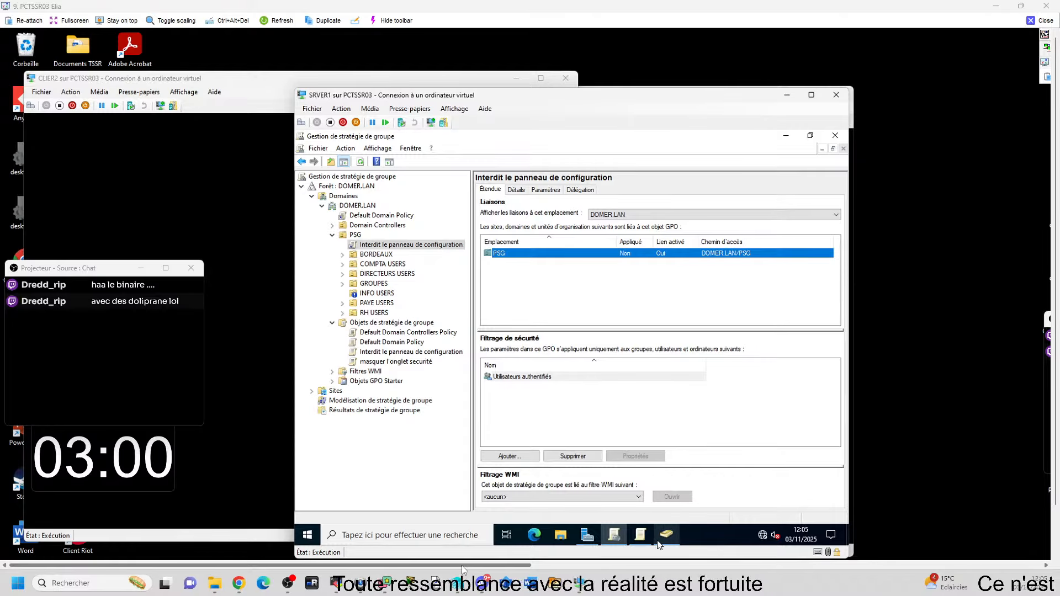
pyautogui.click(640, 536)
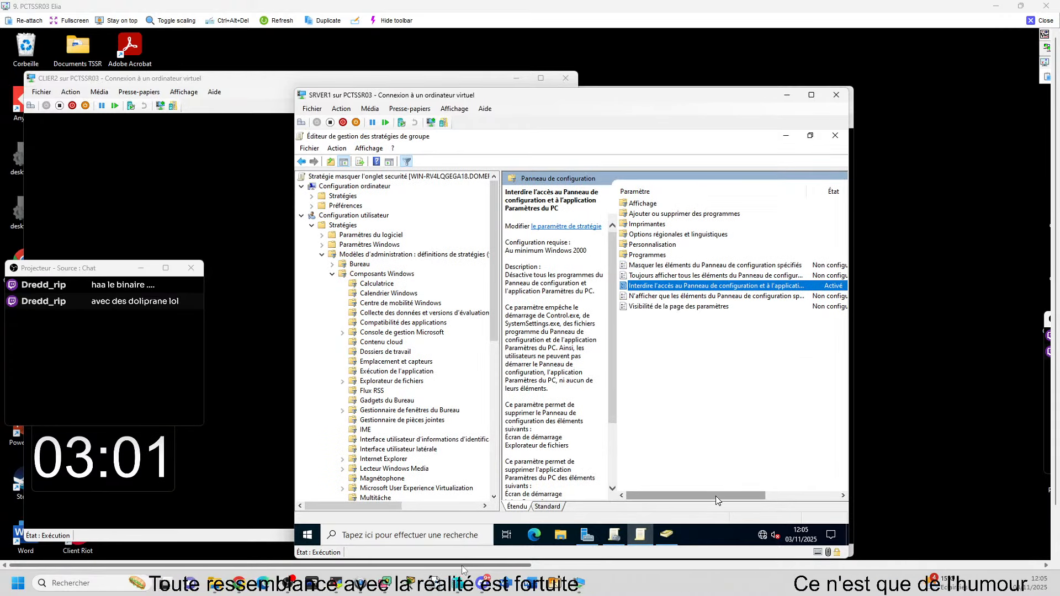
pyautogui.moveTo(715, 496); pyautogui.dragTo(718, 496)
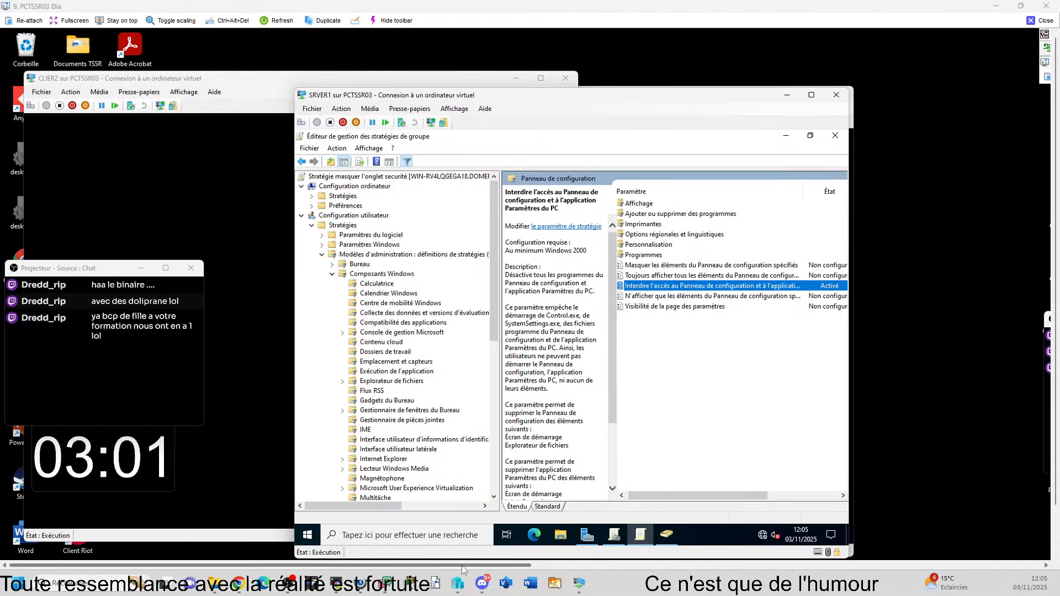
pyautogui.moveTo(578, 583)
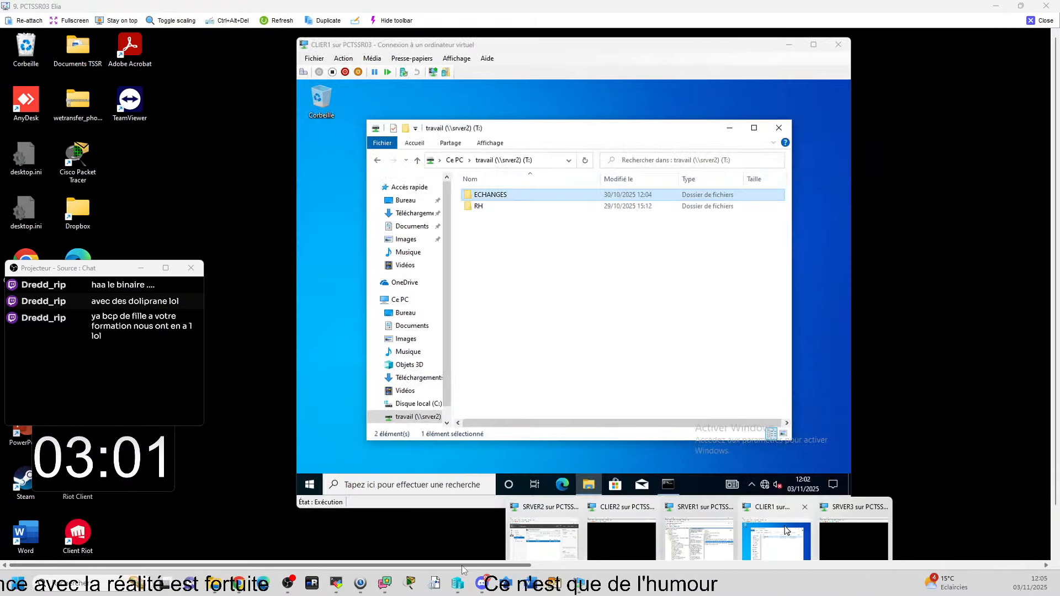
# Step: On CLIER1, check which accounts are signed in from the Start menu user icon
pyautogui.click(776, 541)
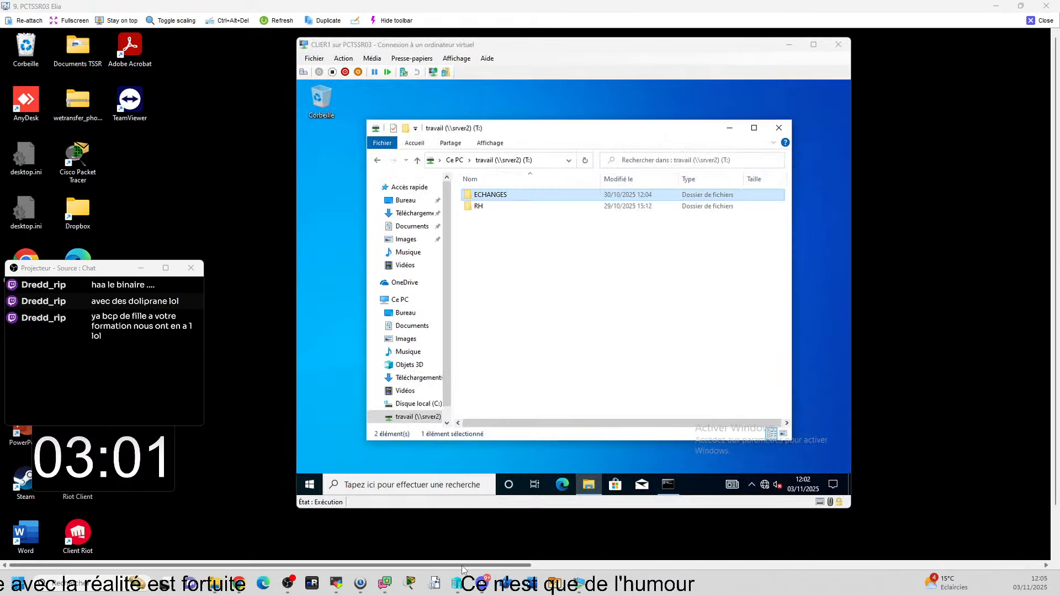
pyautogui.click(311, 485)
pyautogui.click(310, 356)
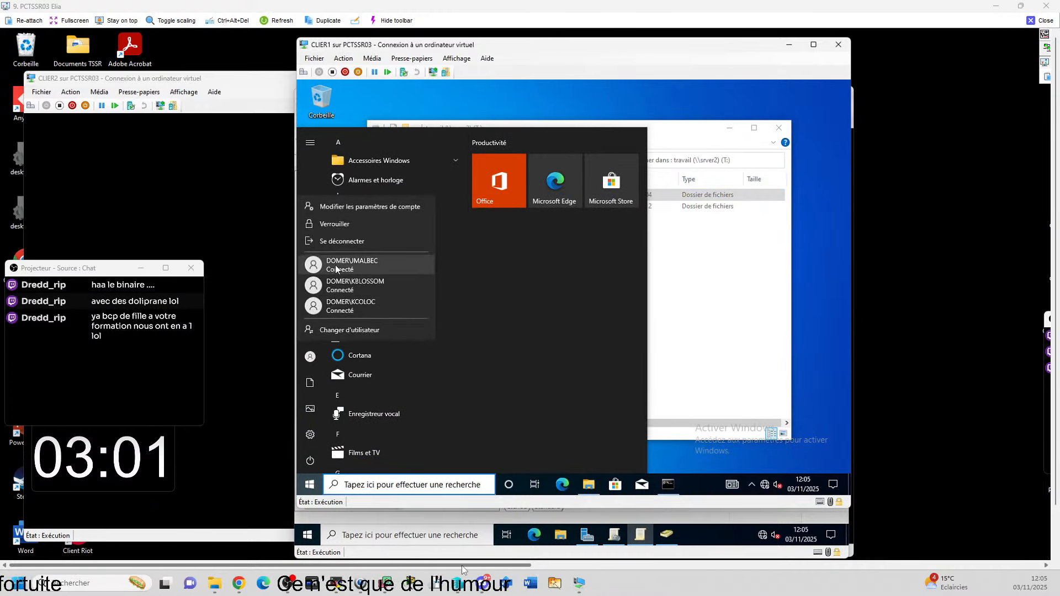
pyautogui.click(311, 357)
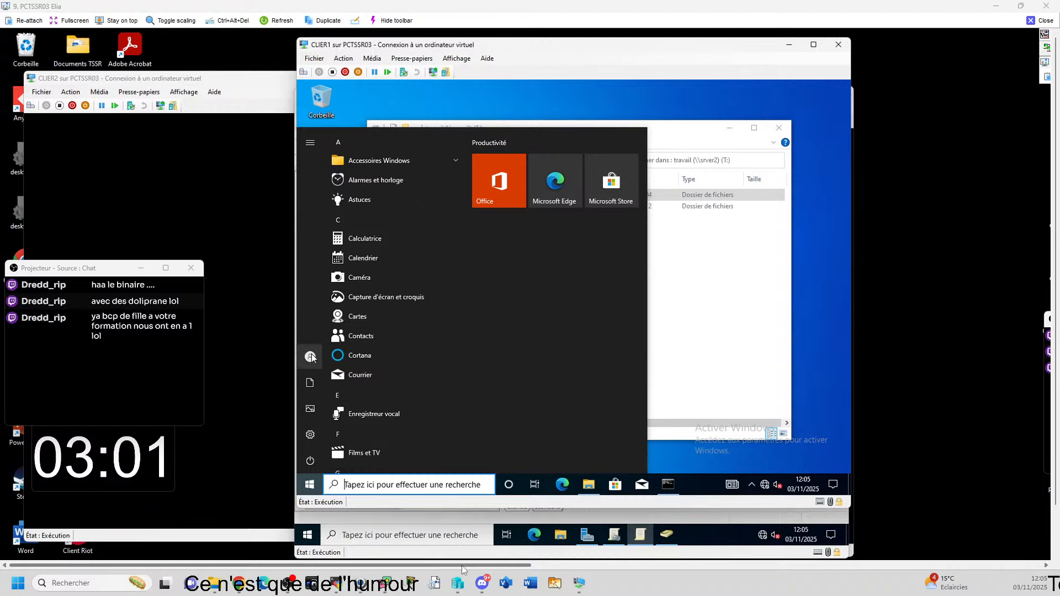
pyautogui.moveTo(312, 358)
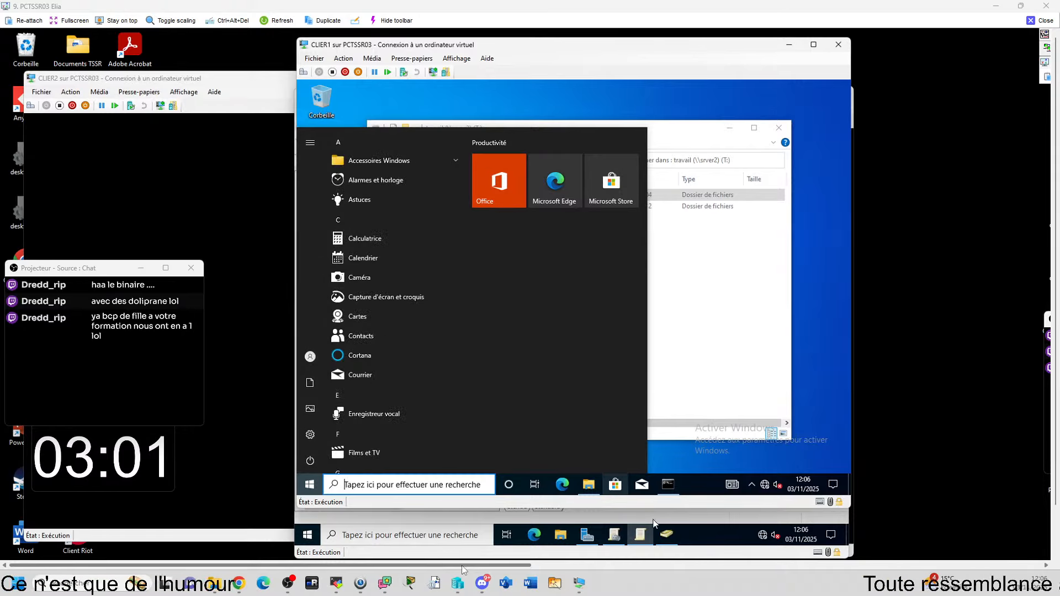
# Step: On SRVER1, open RH USERS in Active Directory Users and Computers, then return to CLIER1
pyautogui.click(640, 536)
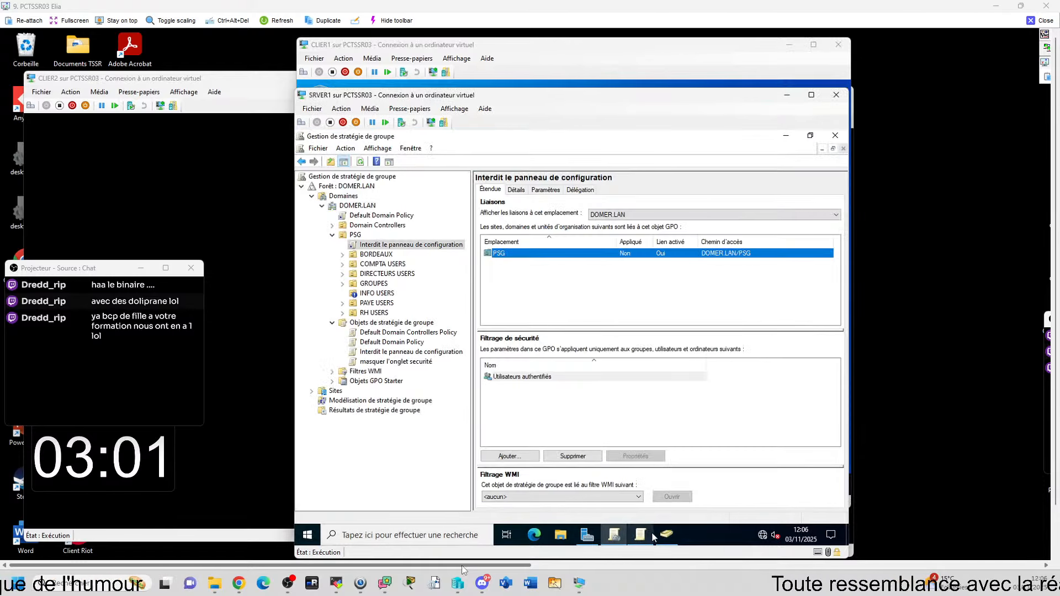
pyautogui.click(666, 535)
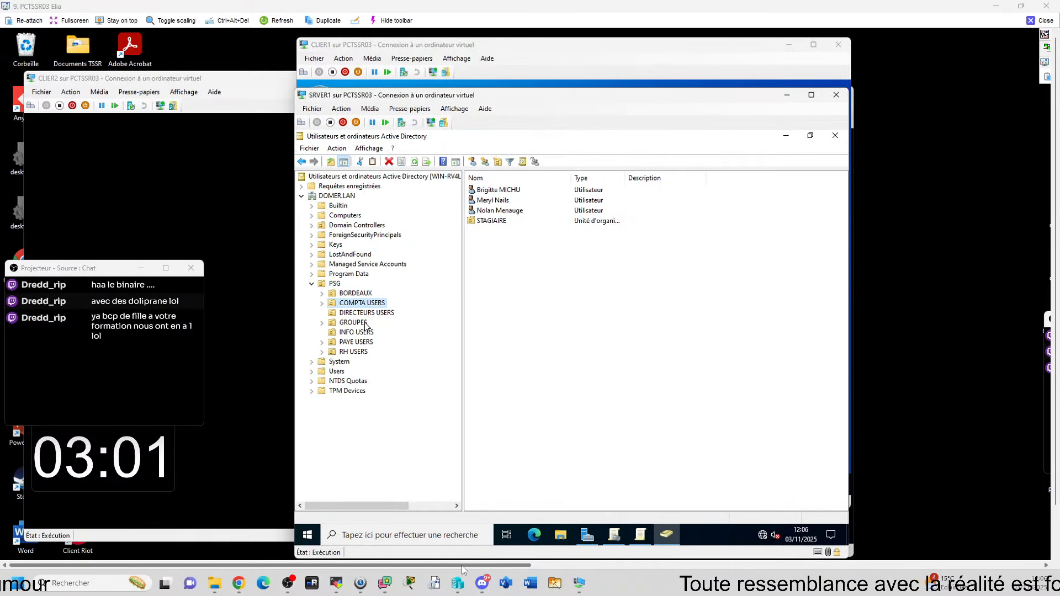
pyautogui.doubleClick(354, 351)
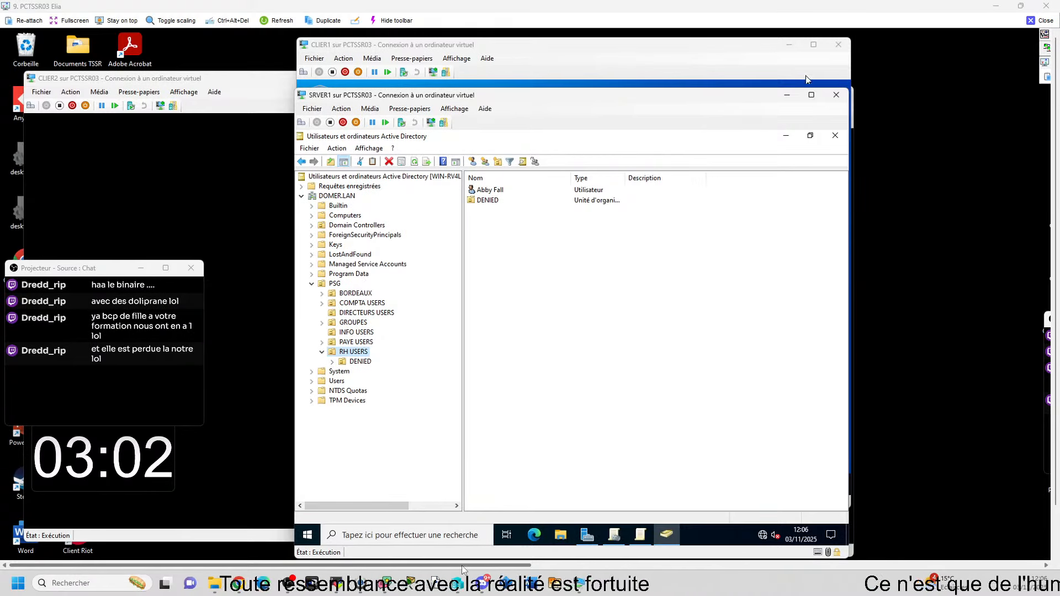
pyautogui.click(671, 49)
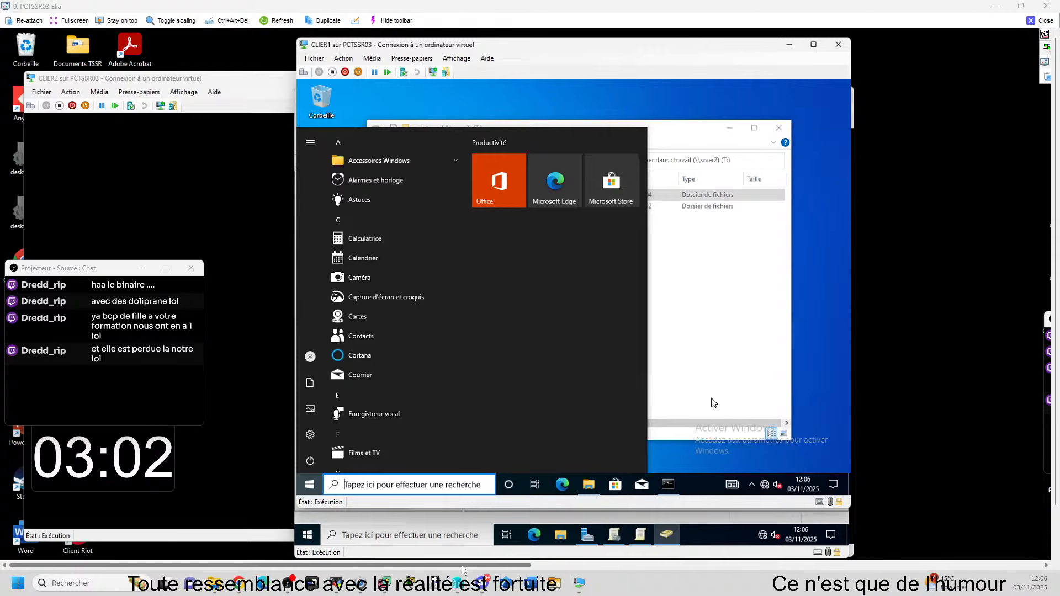
# Step: Minimize the command window, close the travail (T:) drive window and open a new File Explorer
pyautogui.click(668, 483)
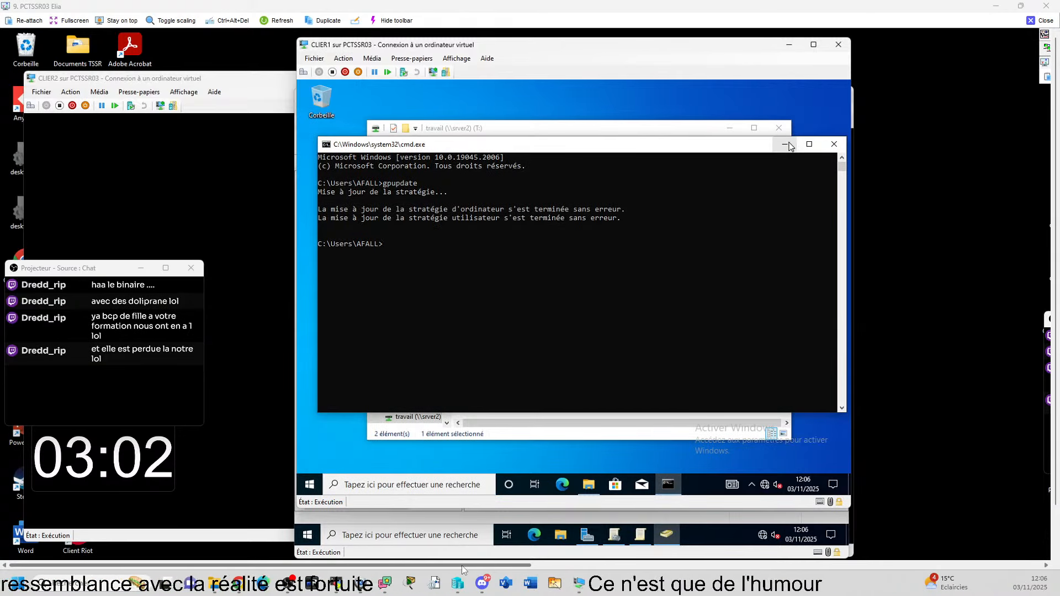
pyautogui.click(834, 144)
pyautogui.click(778, 129)
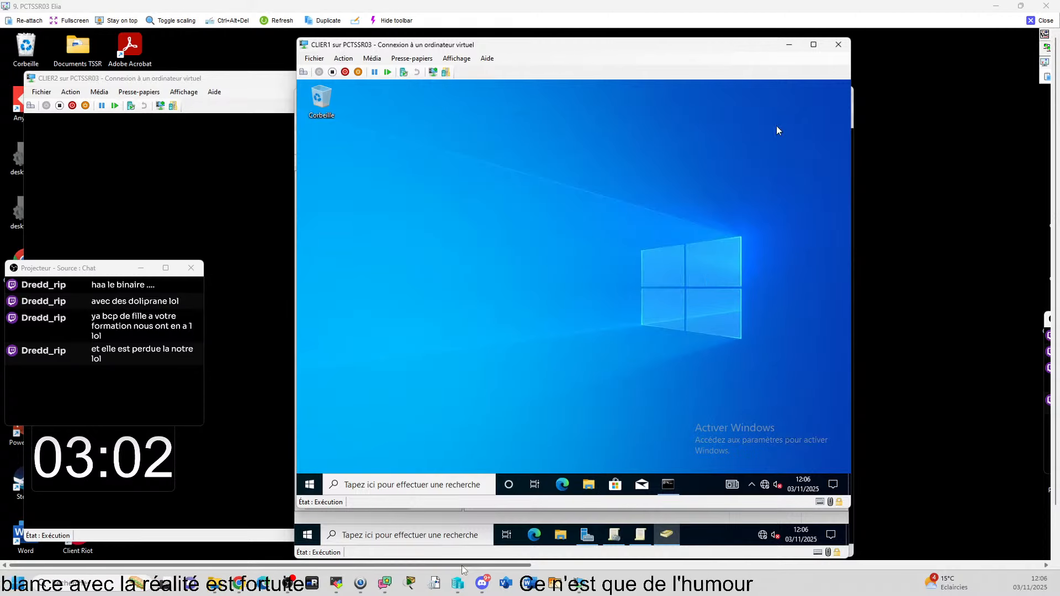
pyautogui.click(588, 486)
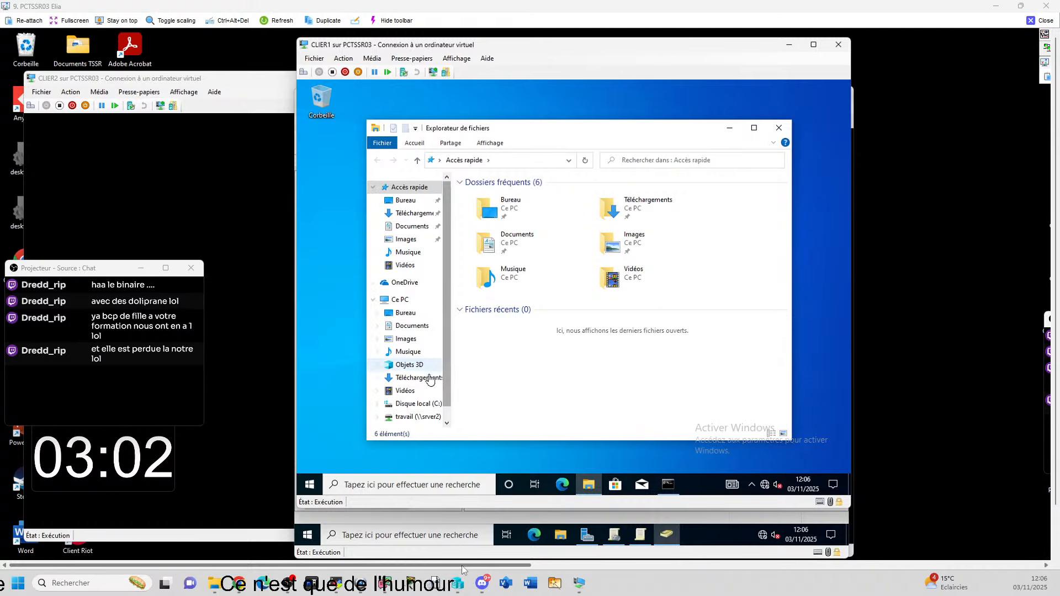
pyautogui.scroll(-1, 427, 379)
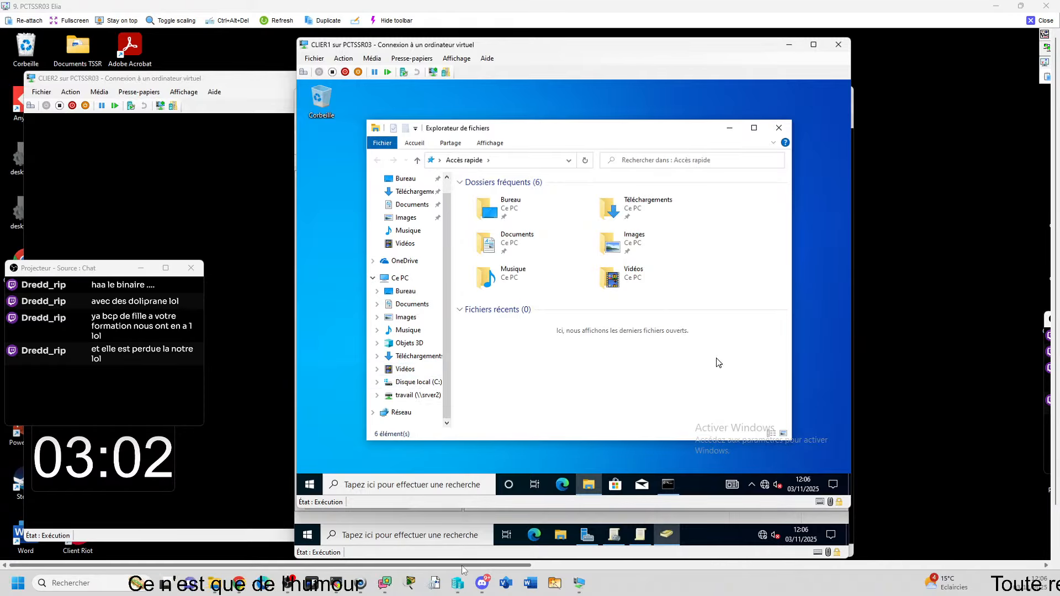
pyautogui.click(730, 128)
# Step: Open Control Panel through Windows search to test the restriction, then restore the command window
pyautogui.click(414, 485)
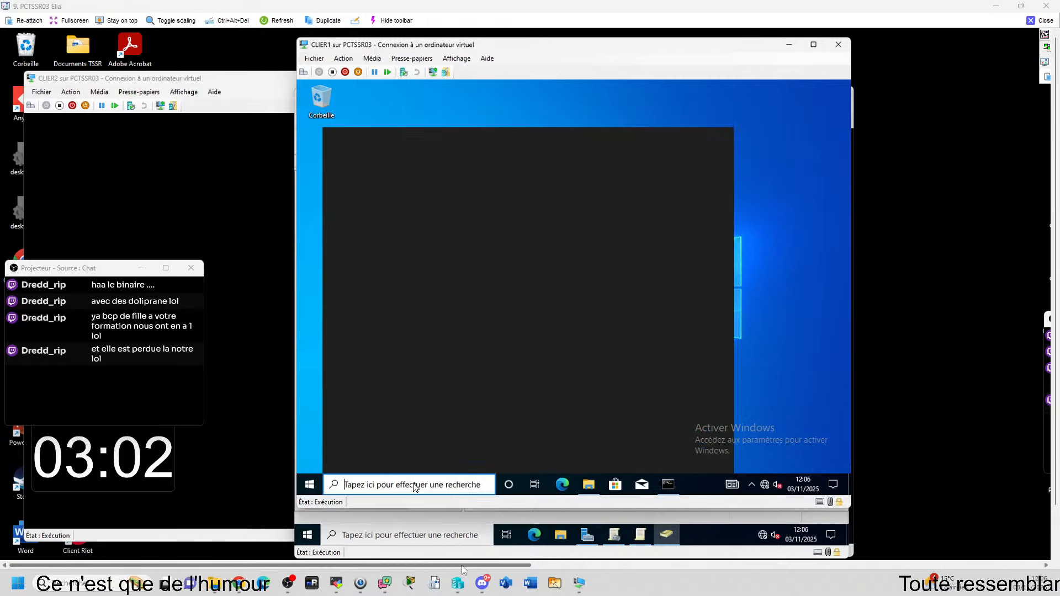
pyautogui.click(443, 188)
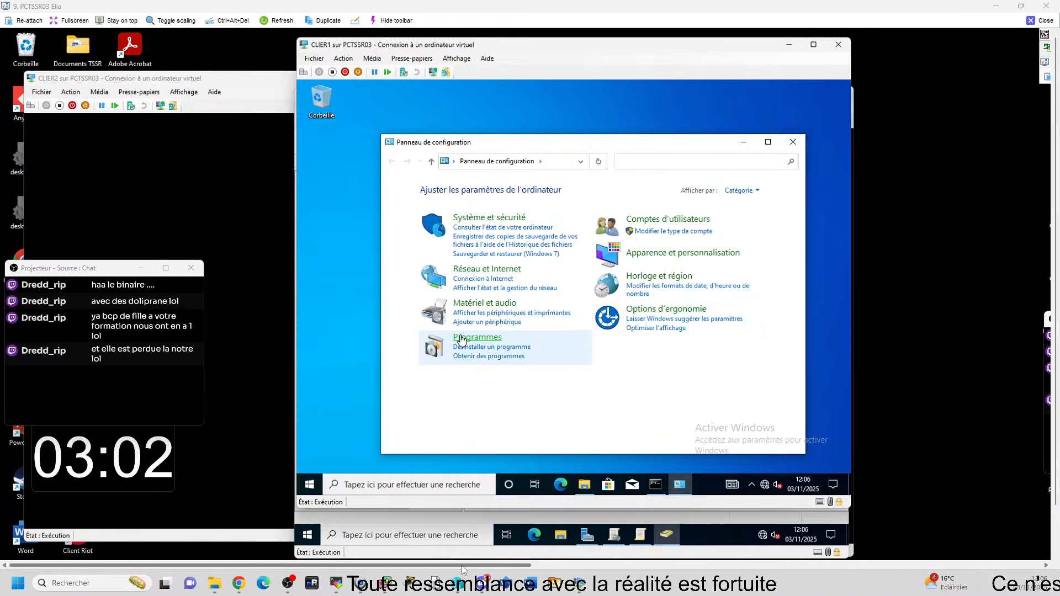
pyautogui.click(654, 484)
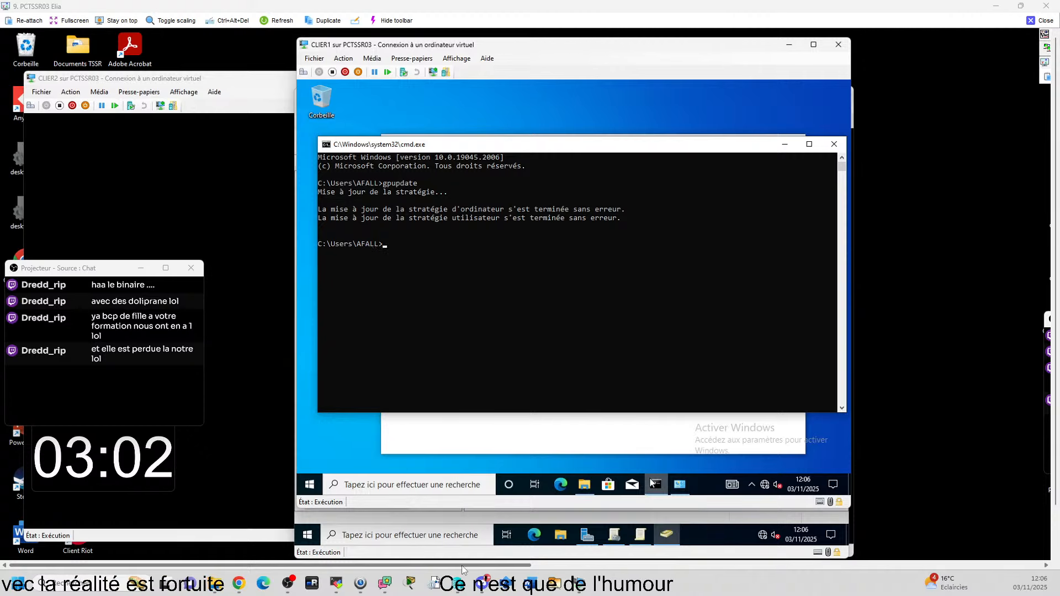
# Step: Run gpresult /r and scroll up to the user settings showing no applied GPOs
pyautogui.write('gp')
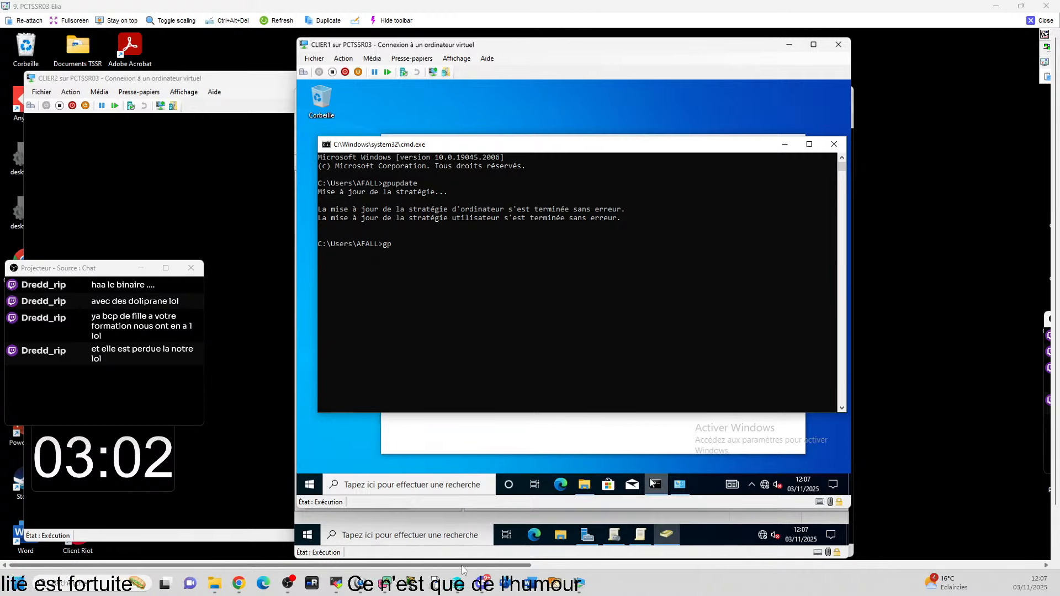
pyautogui.write('result')
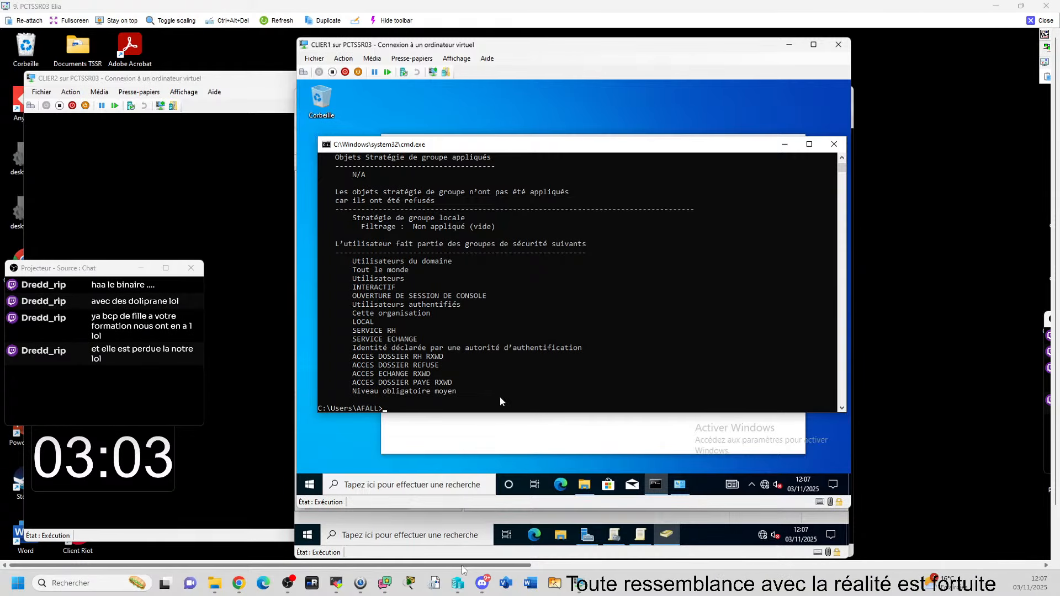
pyautogui.scroll(4, 545, 321)
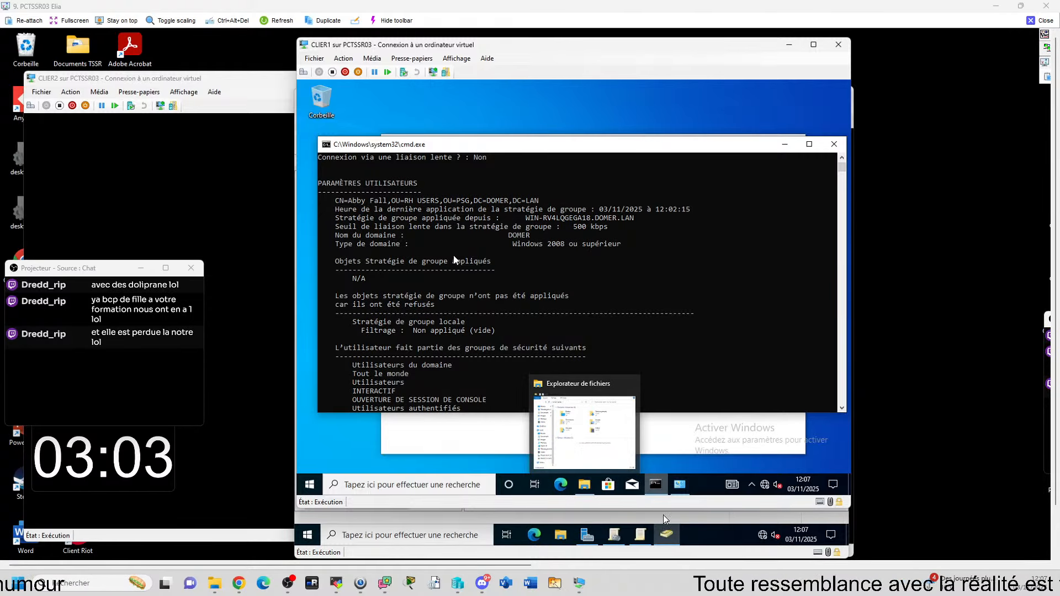
# Step: Show the 'Interdit le panneau de configuration' scope: linked to PSG, filtered to Authenticated Users
pyautogui.click(650, 535)
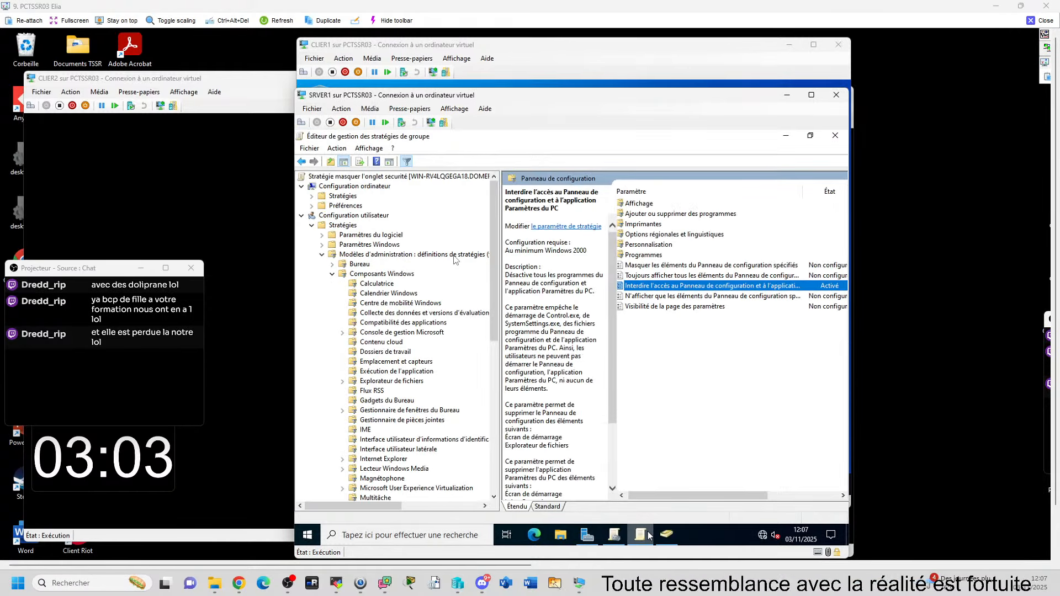
pyautogui.click(614, 535)
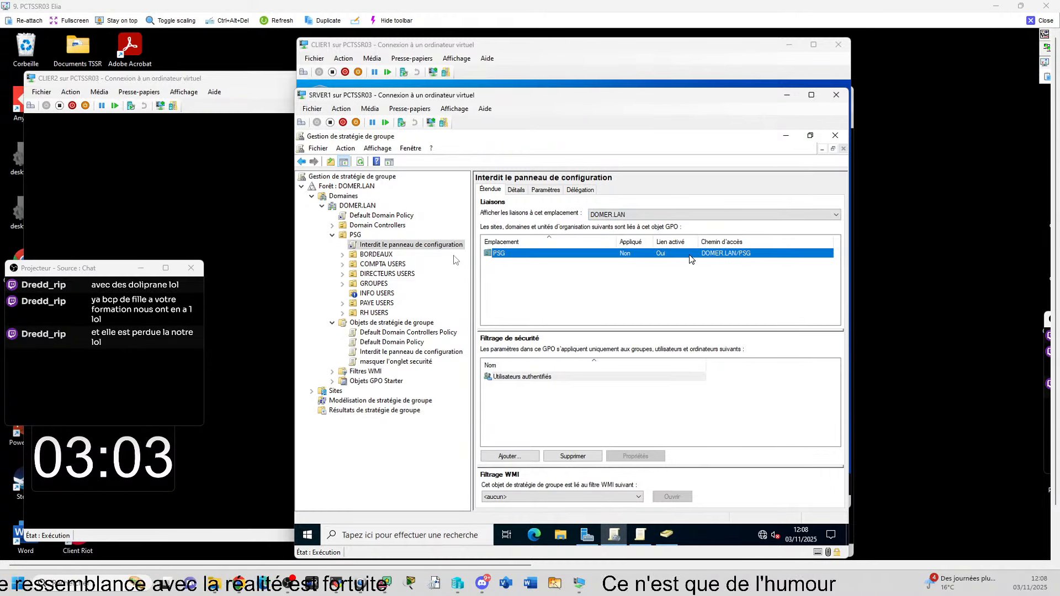
pyautogui.click(359, 235)
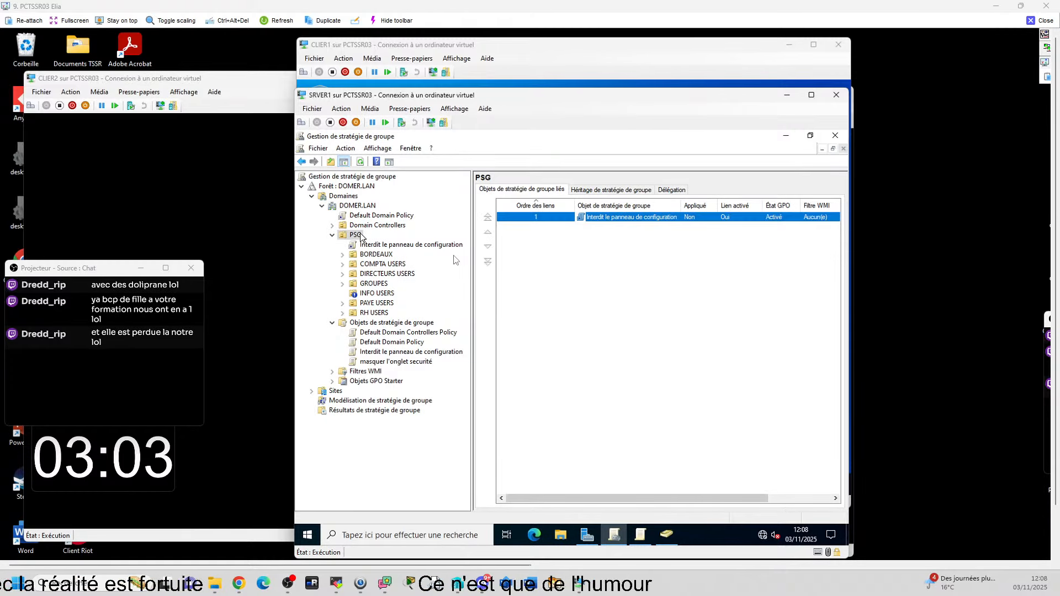
pyautogui.click(360, 237)
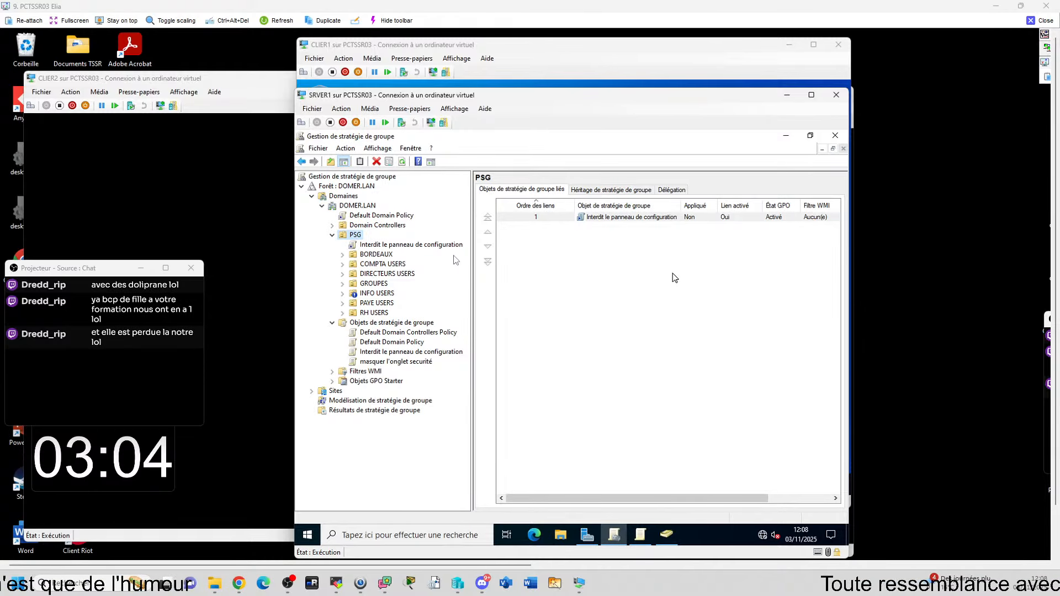
pyautogui.doubleClick(375, 313)
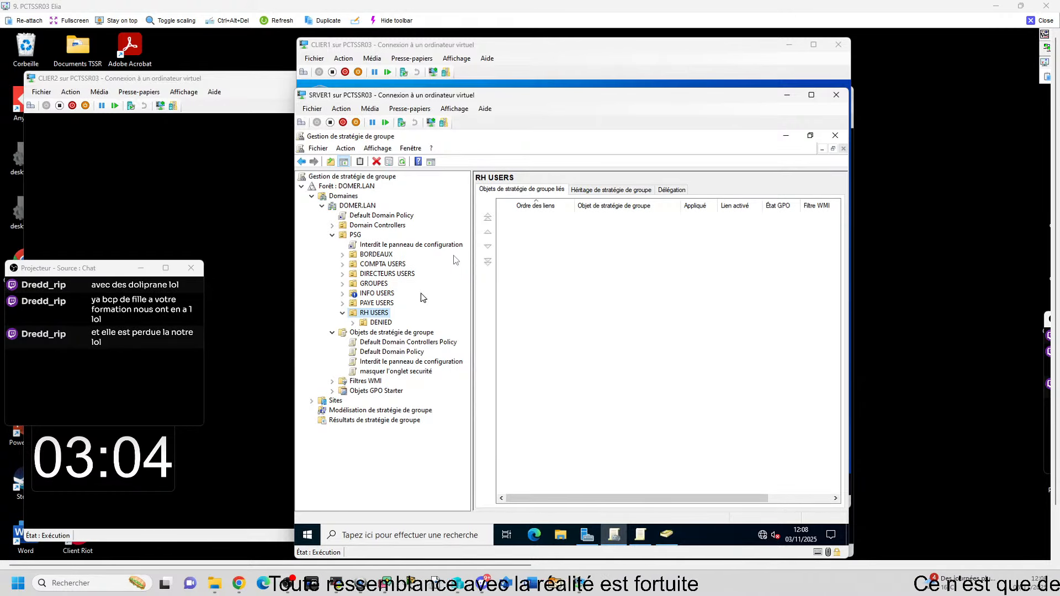
pyautogui.click(409, 245)
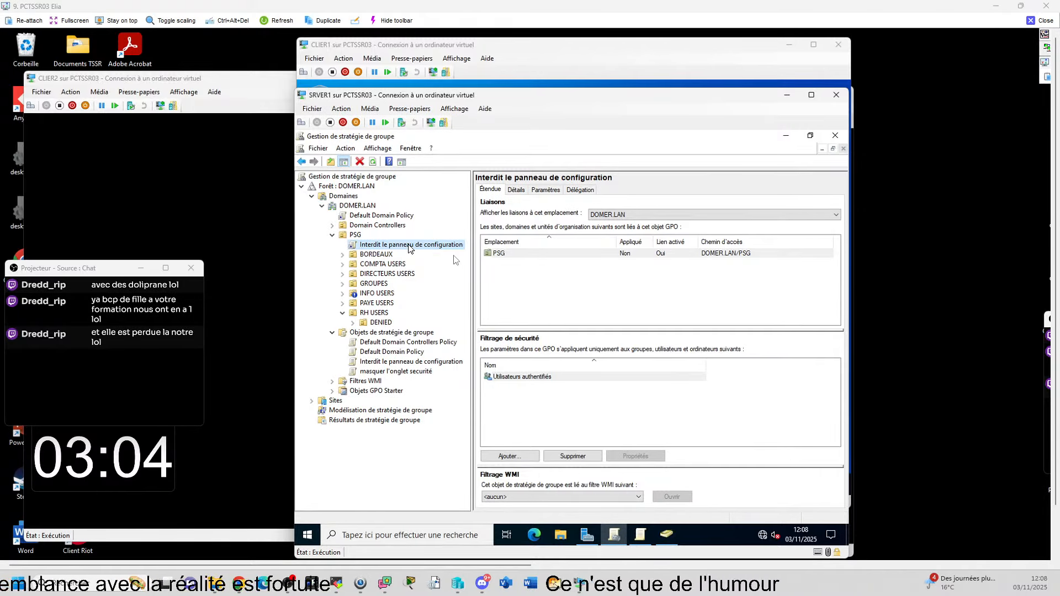
# Step: Dismiss the GPO link's actions menu and switch SRVER1 to Active Directory Users and Computers
pyautogui.rightClick(409, 245)
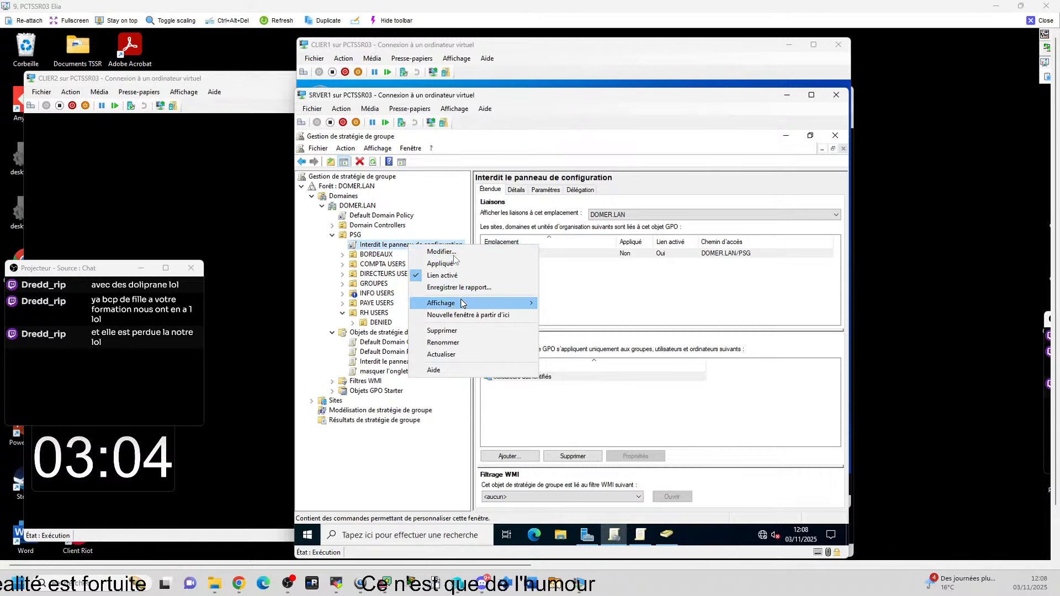
pyautogui.moveTo(519, 302)
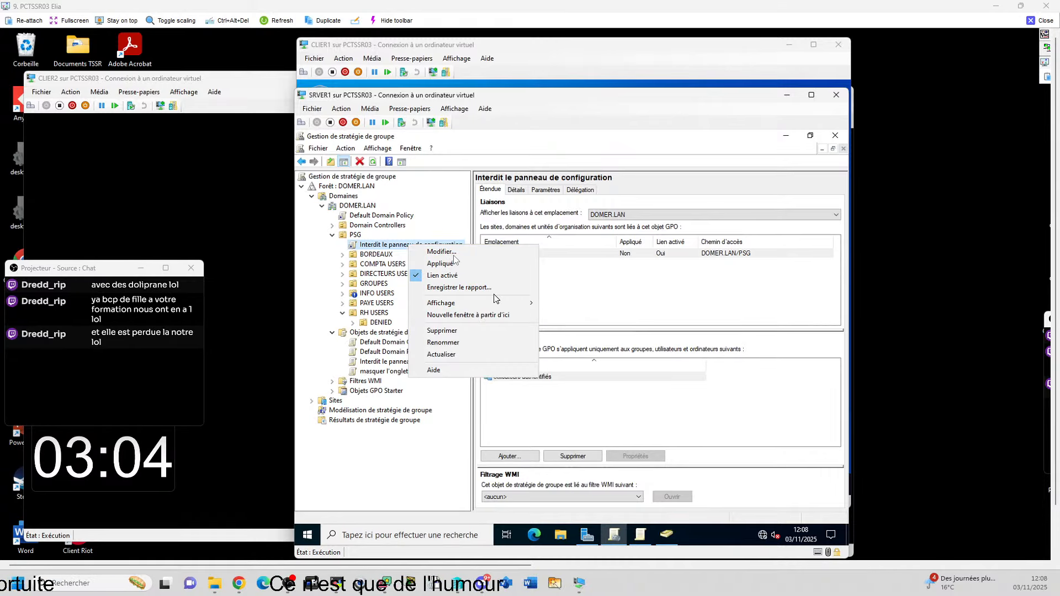
pyautogui.press('Escape')
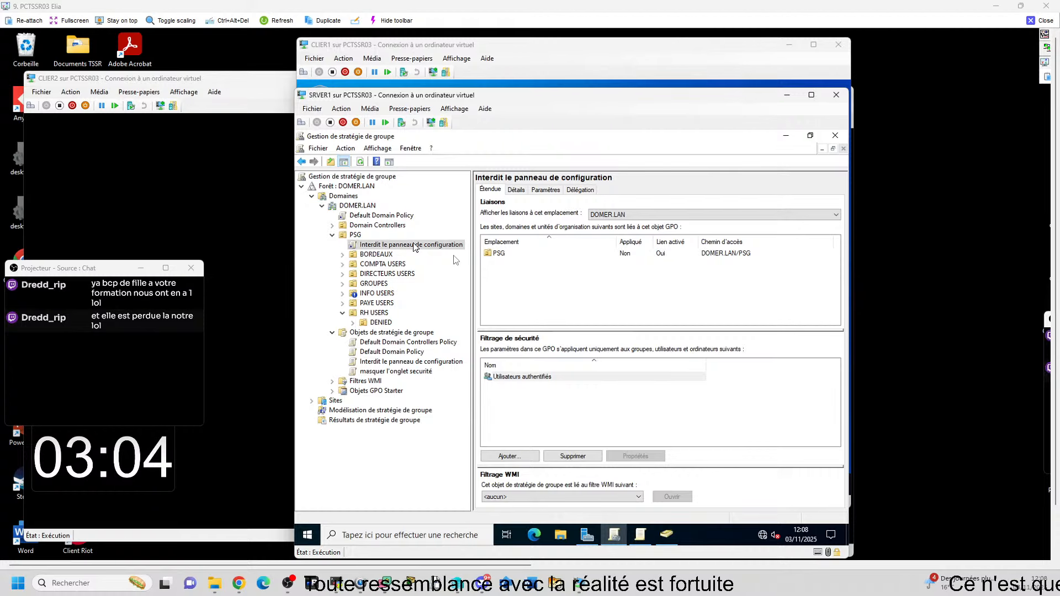
pyautogui.click(640, 535)
pyautogui.click(667, 534)
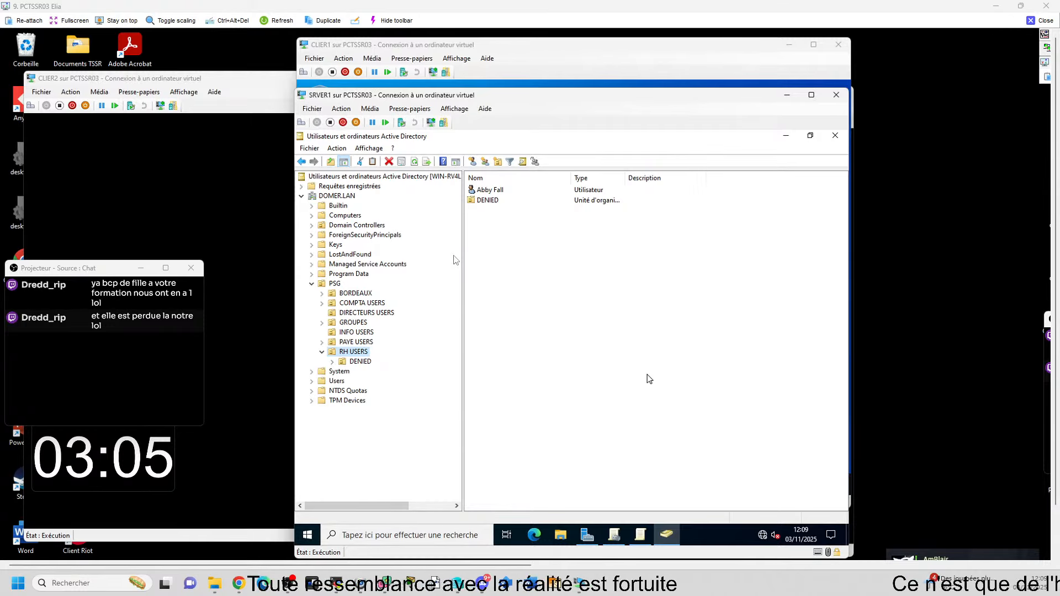
# Step: In Active Directory Users and Computers, list the three users of INFO USERS
pyautogui.moveTo(617, 551)
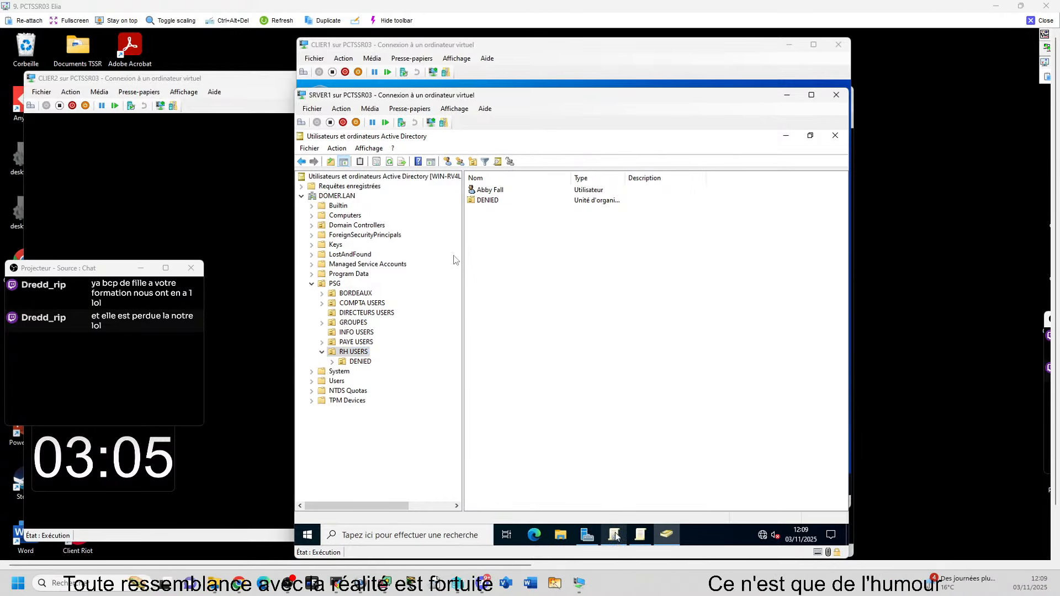
pyautogui.click(615, 535)
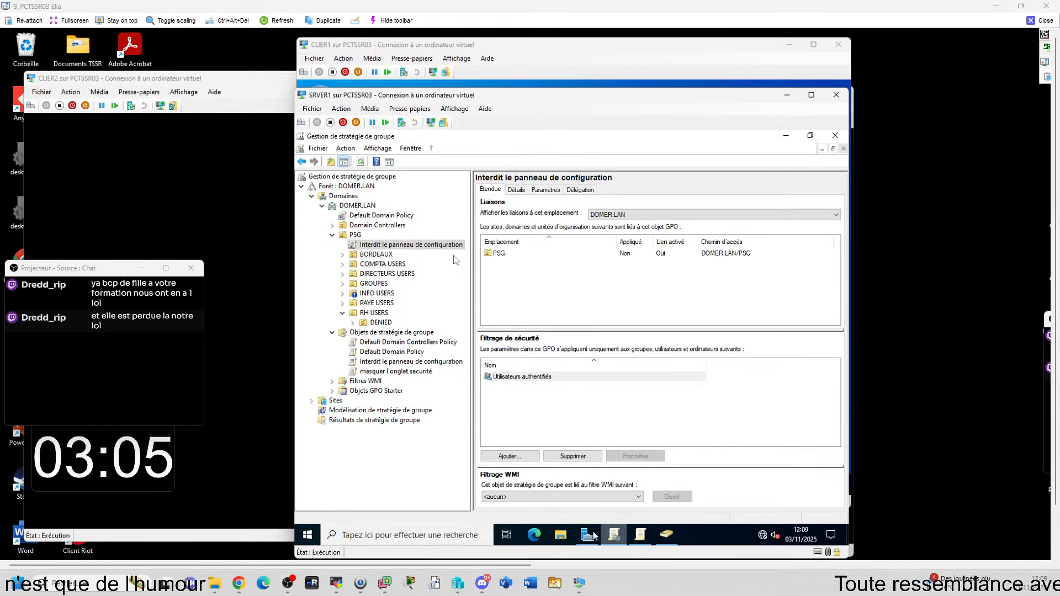
pyautogui.click(641, 537)
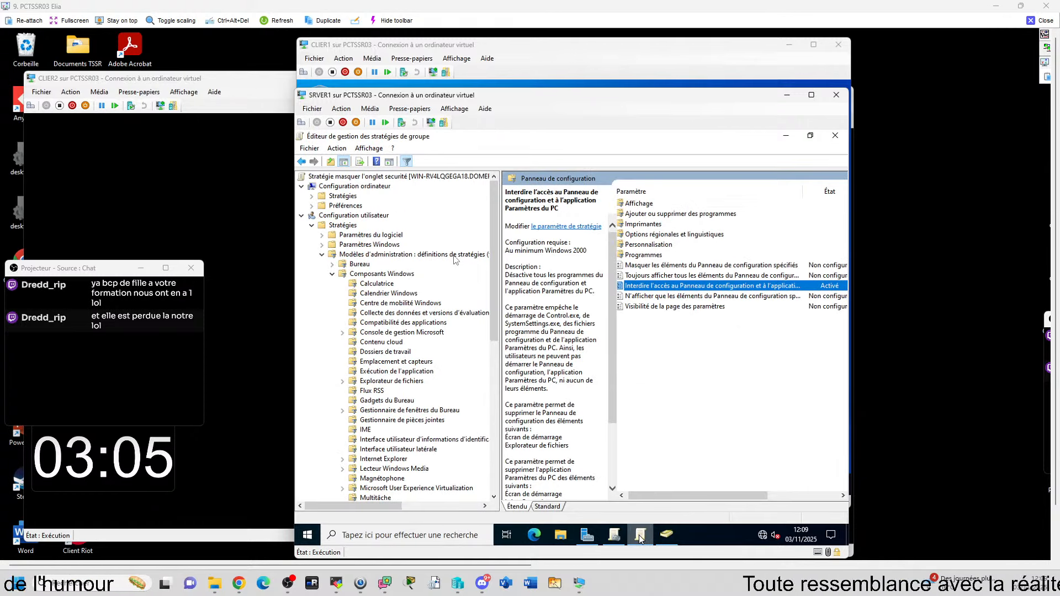
pyautogui.click(663, 536)
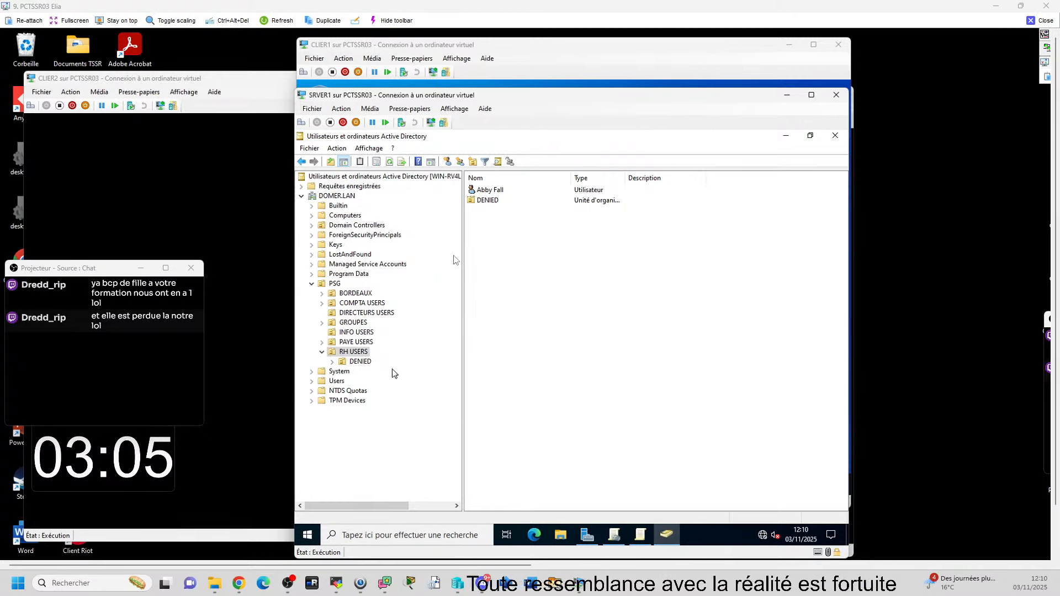
pyautogui.click(356, 332)
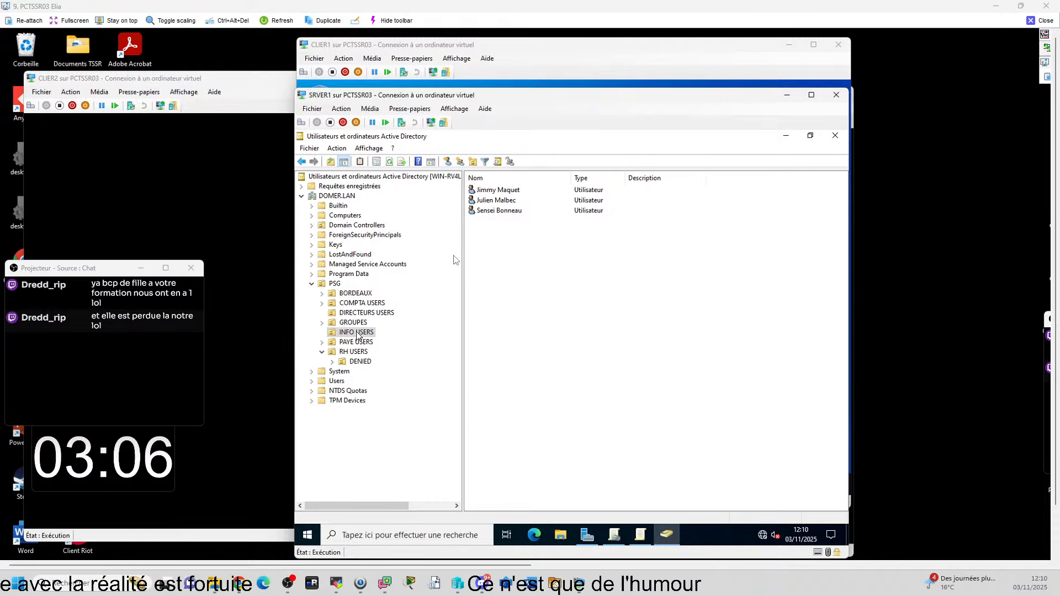
# Step: Restart the CLIER1 client anyway despite another user being signed in
pyautogui.click(552, 54)
pyautogui.click(310, 485)
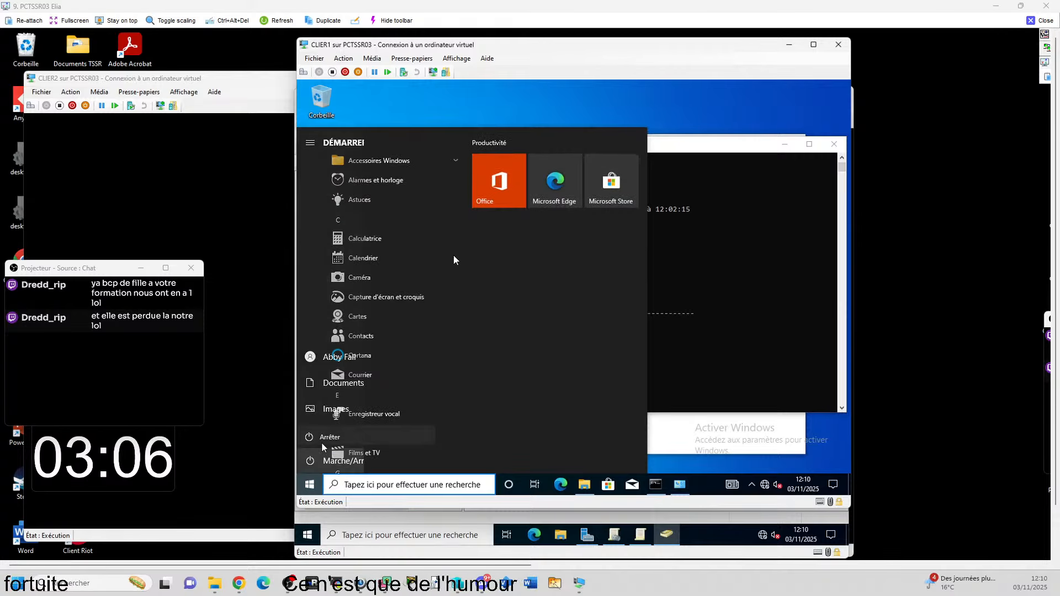
pyautogui.click(343, 434)
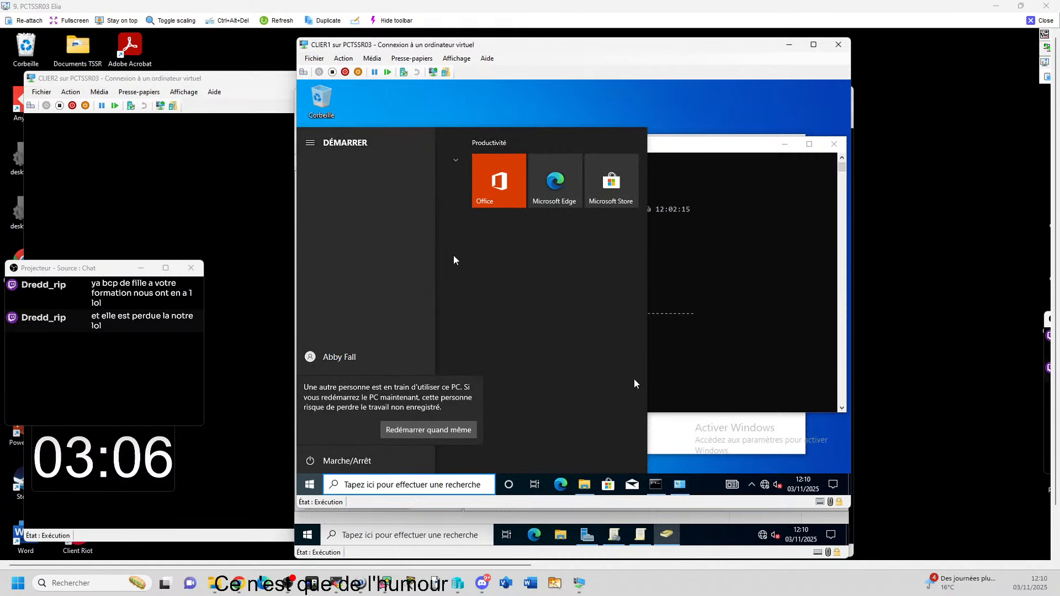
pyautogui.click(450, 433)
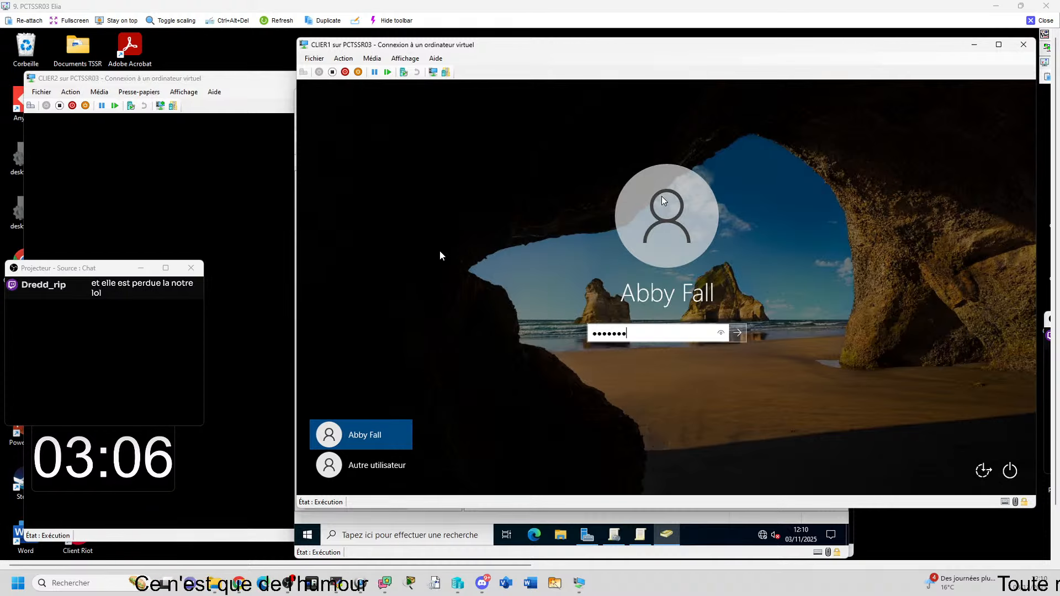
# Step: Submit the sign-in, dismiss the Remote Desktop rights error and close the CLIER1 window
pyautogui.press('Return')
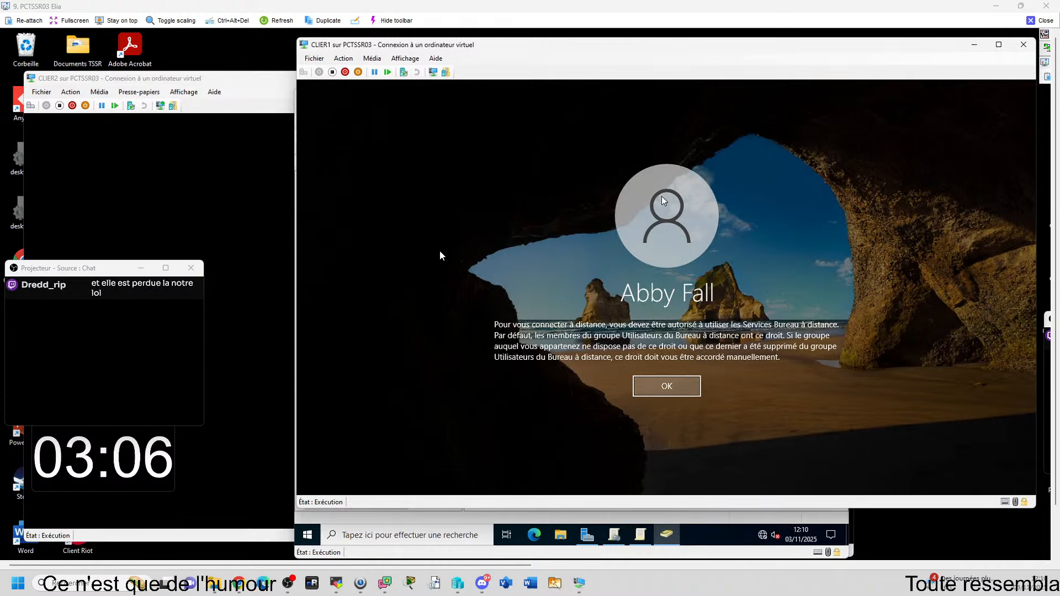
pyautogui.press('Return')
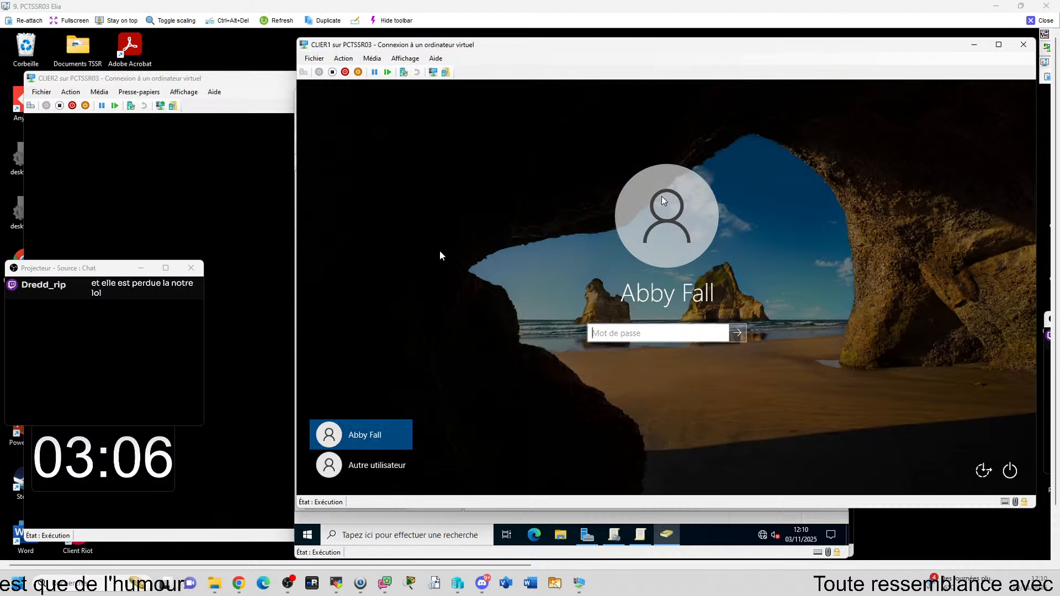
pyautogui.moveTo(733, 47); pyautogui.dragTo(637, 50)
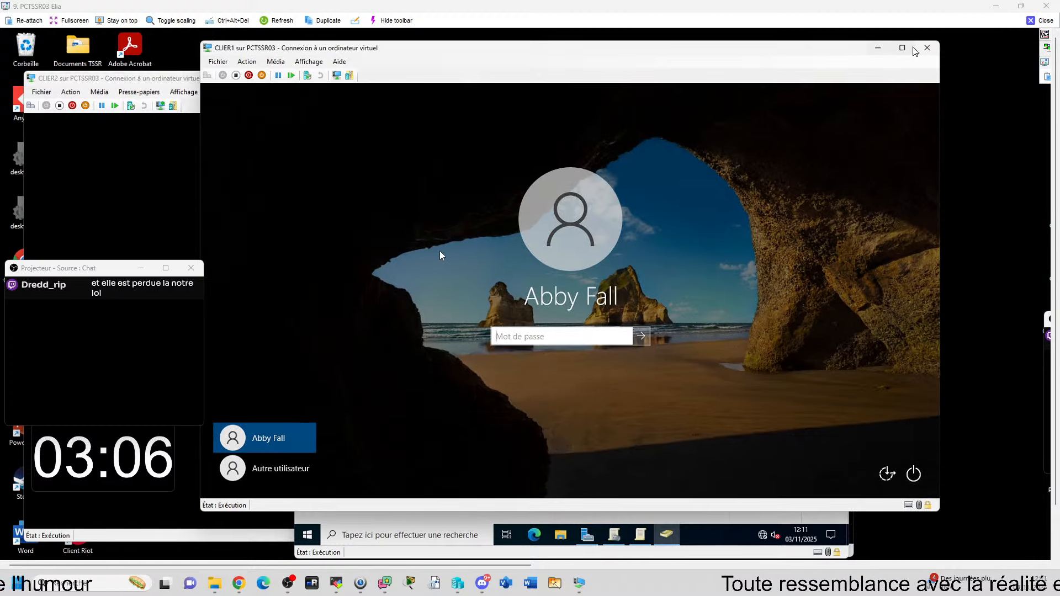
pyautogui.click(927, 47)
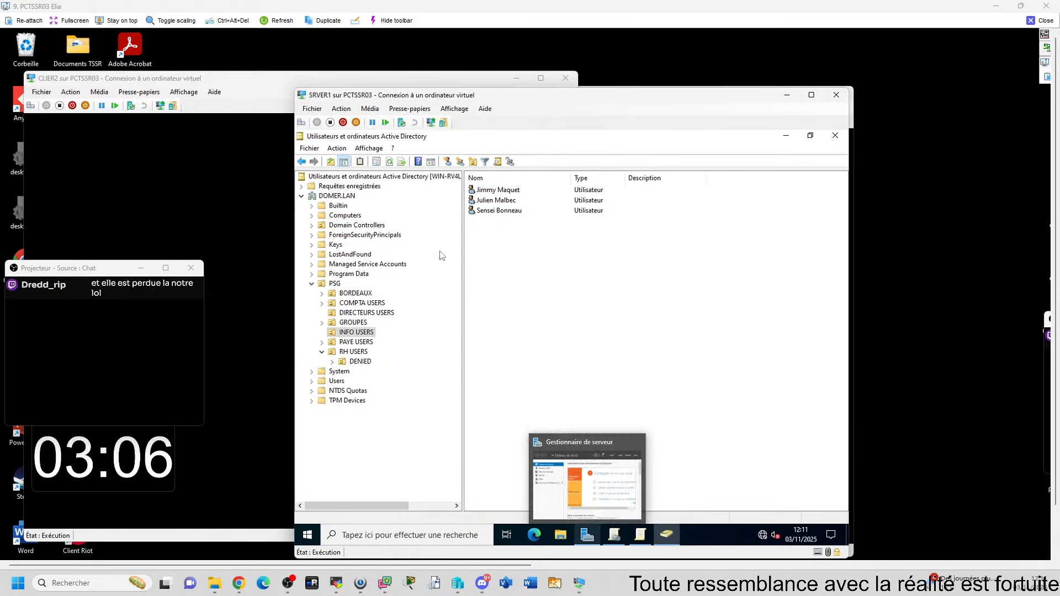
# Step: Reconnect to CLIER1 from Hyper-V Manager and sign the domain user in
pyautogui.hotkey('alt', 'Tab')
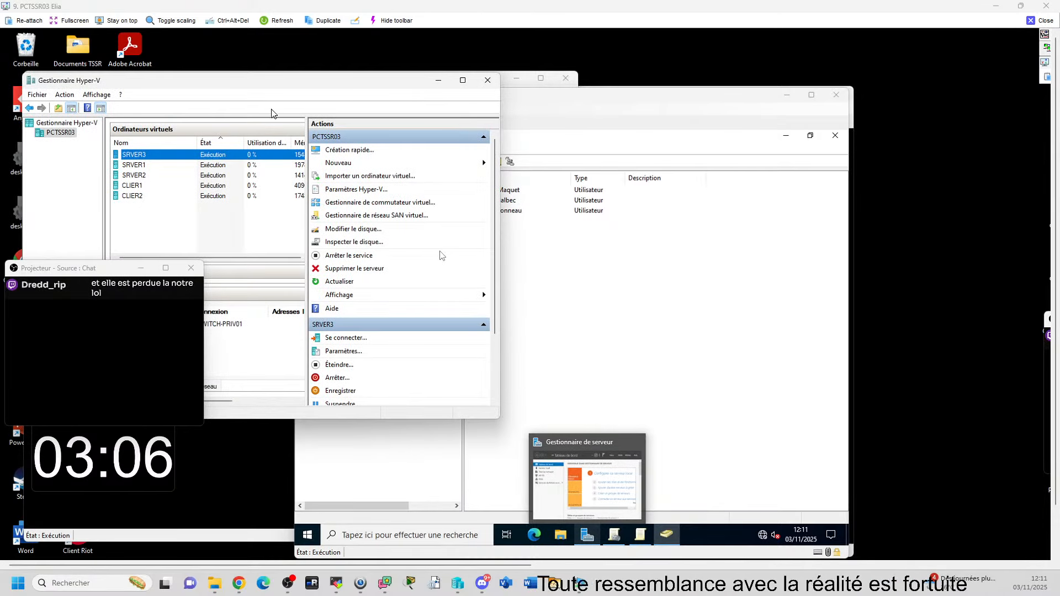
pyautogui.moveTo(261, 83); pyautogui.dragTo(422, 85)
pyautogui.click(313, 188)
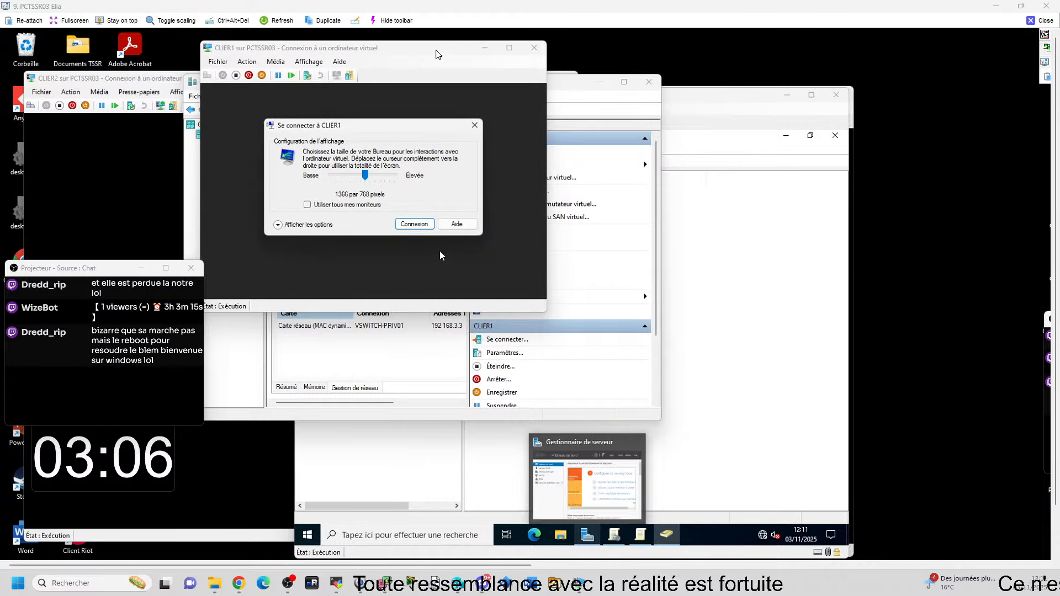
pyautogui.click(474, 127)
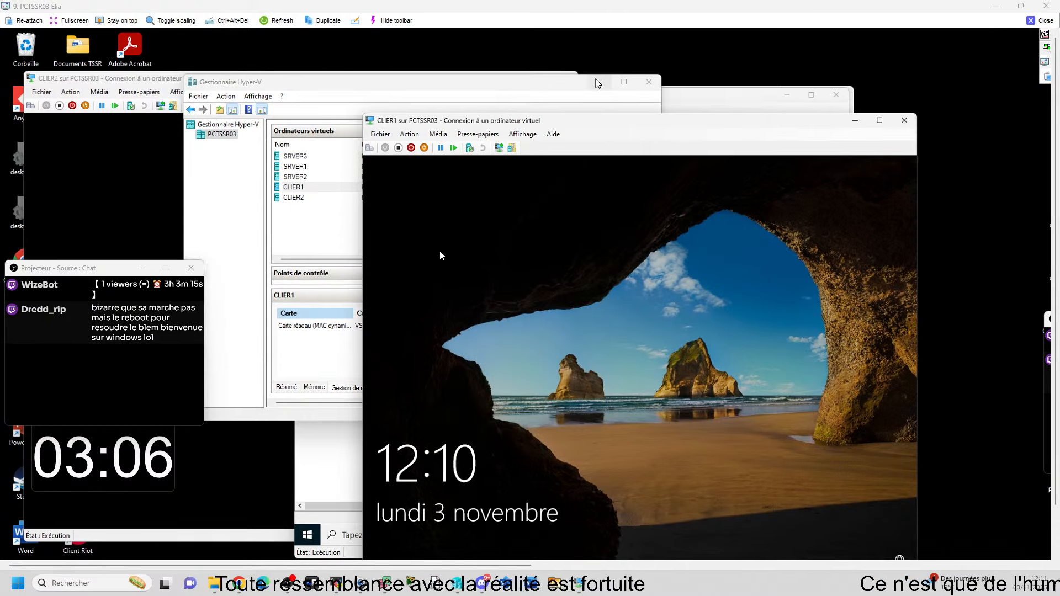
pyautogui.click(598, 82)
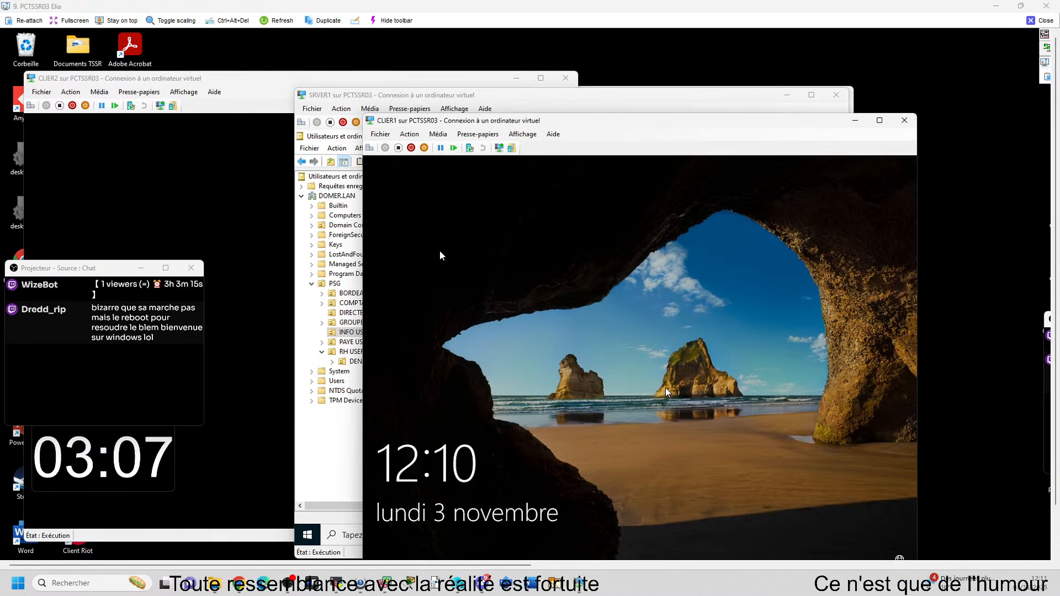
pyautogui.click(413, 548)
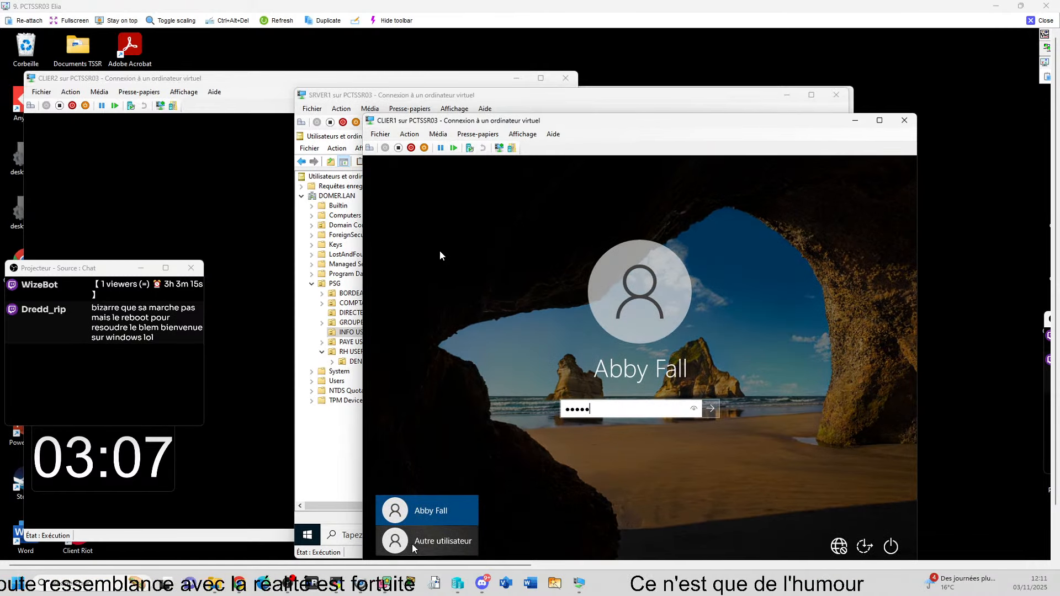
pyautogui.press('Return')
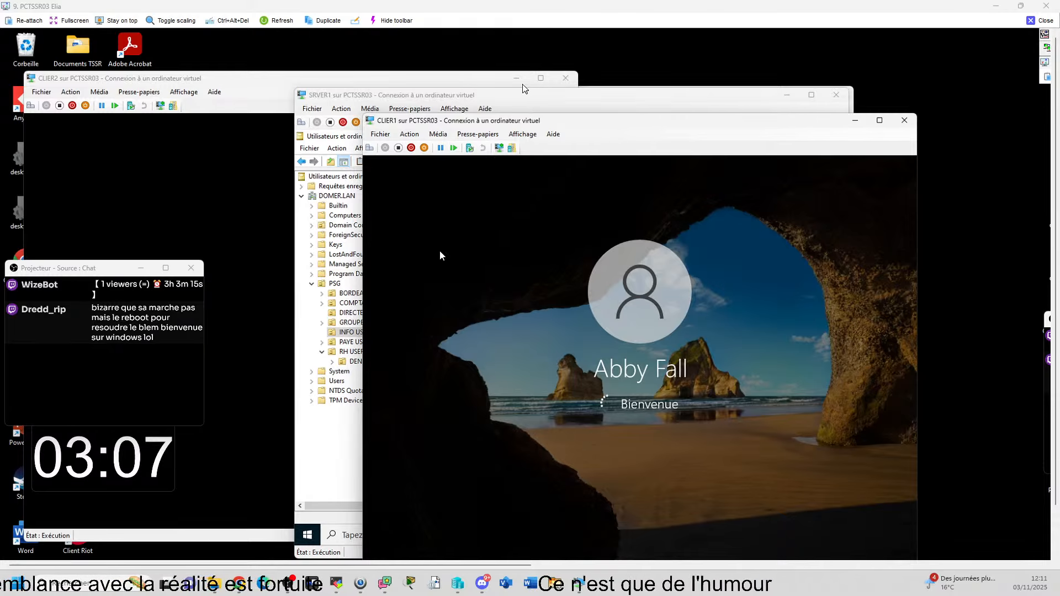
pyautogui.click(618, 108)
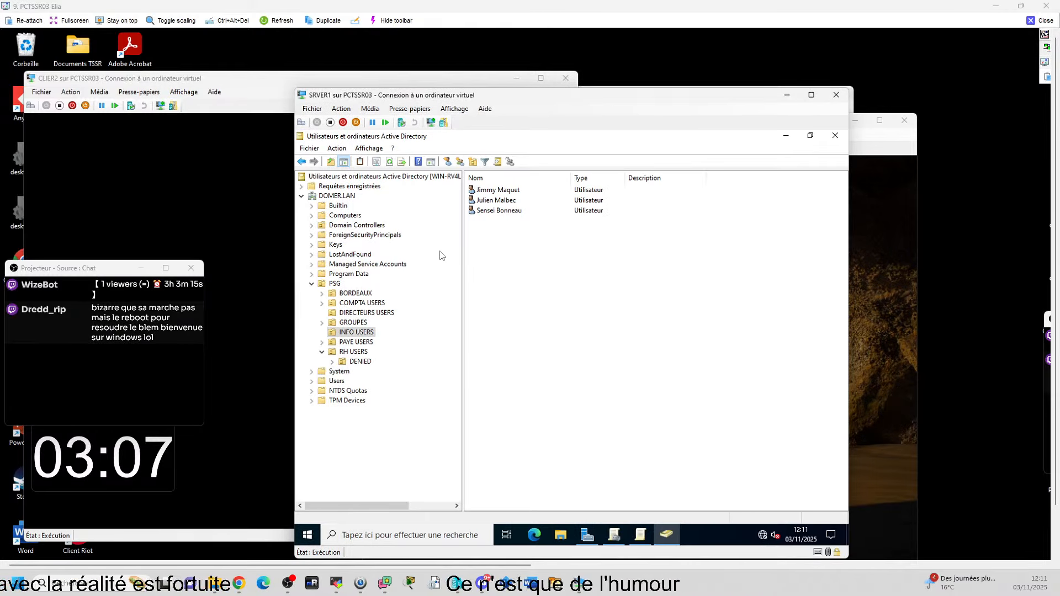
pyautogui.click(885, 138)
# Step: Open Control Panel from the Start menu search on CLIER1, then close it
pyautogui.moveTo(737, 124); pyautogui.dragTo(657, 88)
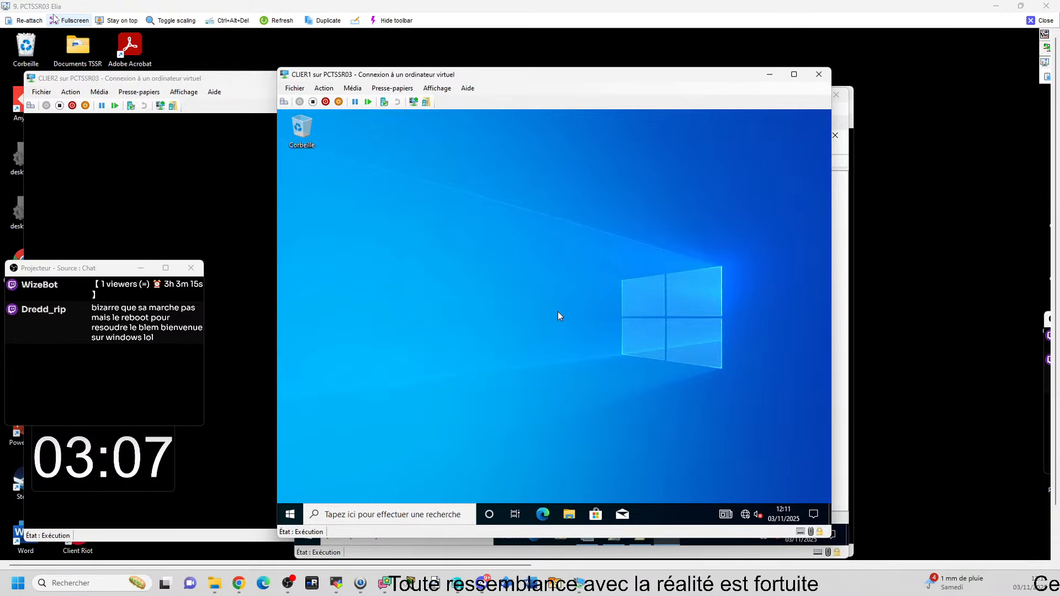
pyautogui.press('super')
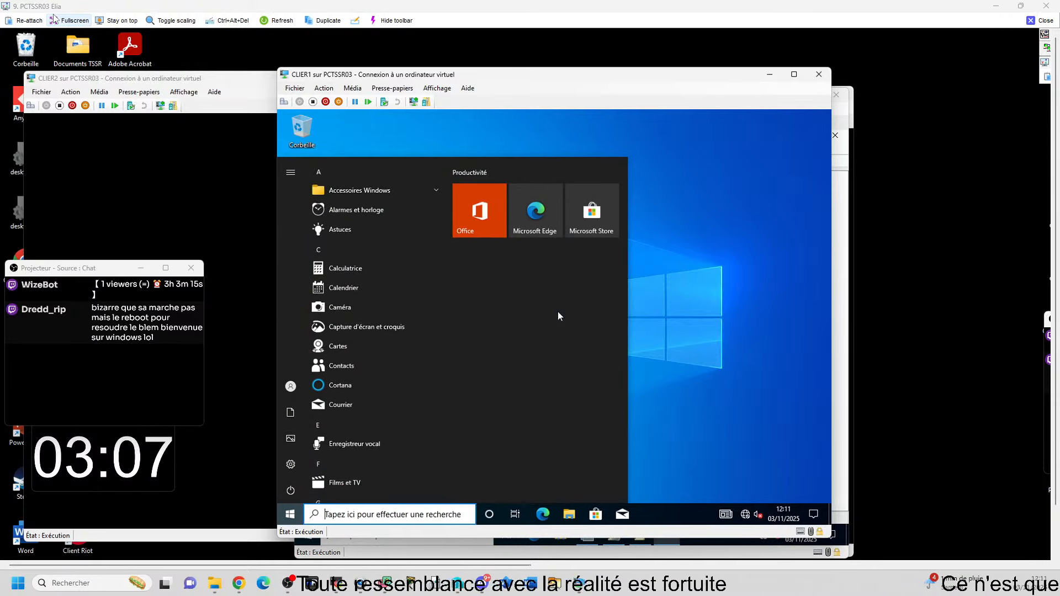
pyautogui.write('p')
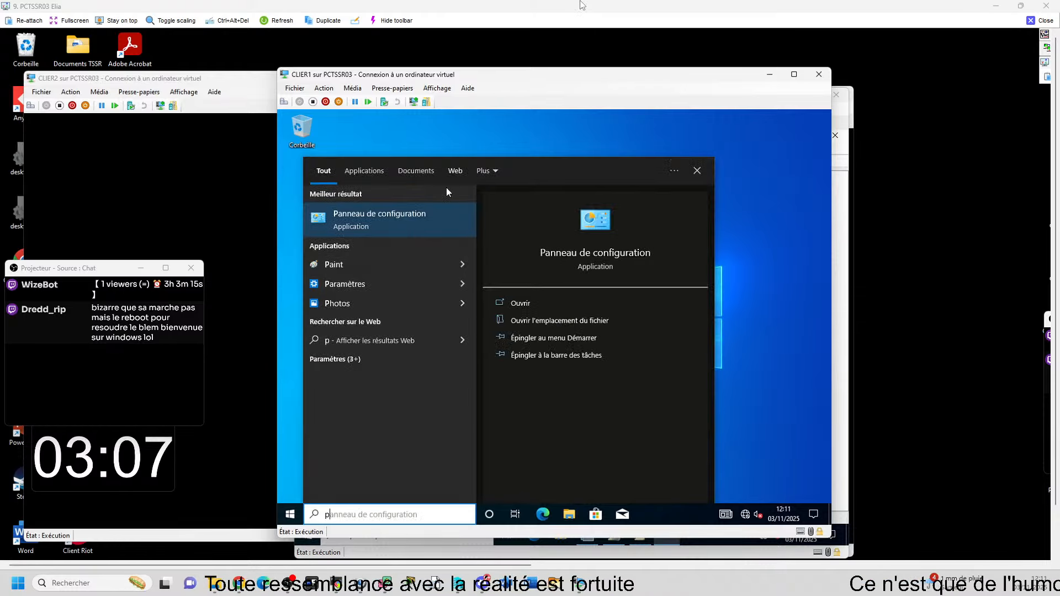
pyautogui.click(436, 213)
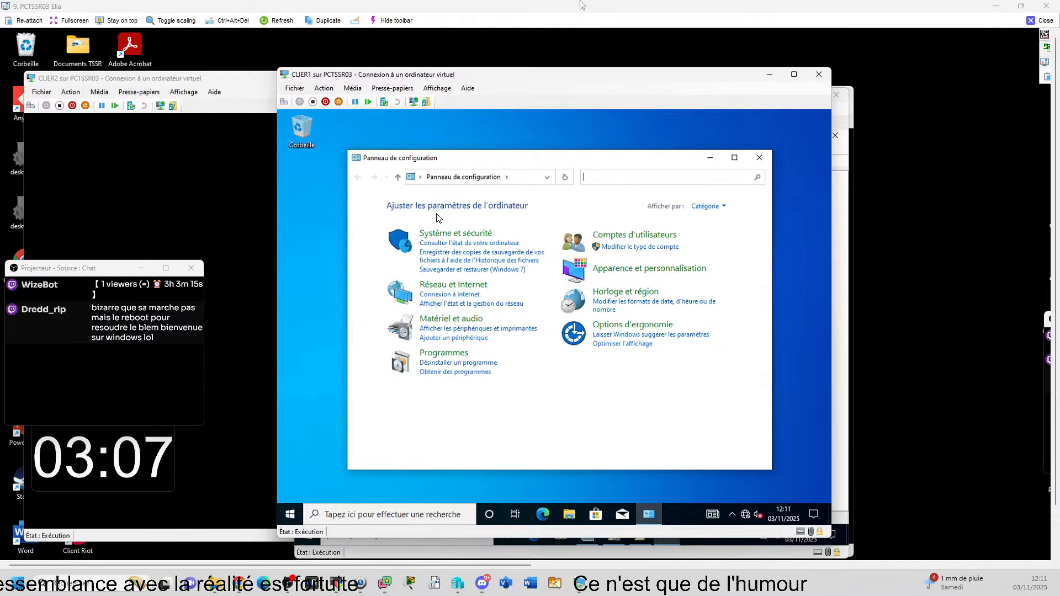
pyautogui.click(759, 158)
# Step: Open cmd via Win+R and run gpresult -r to report the user's applied policies
pyautogui.press('super+r')
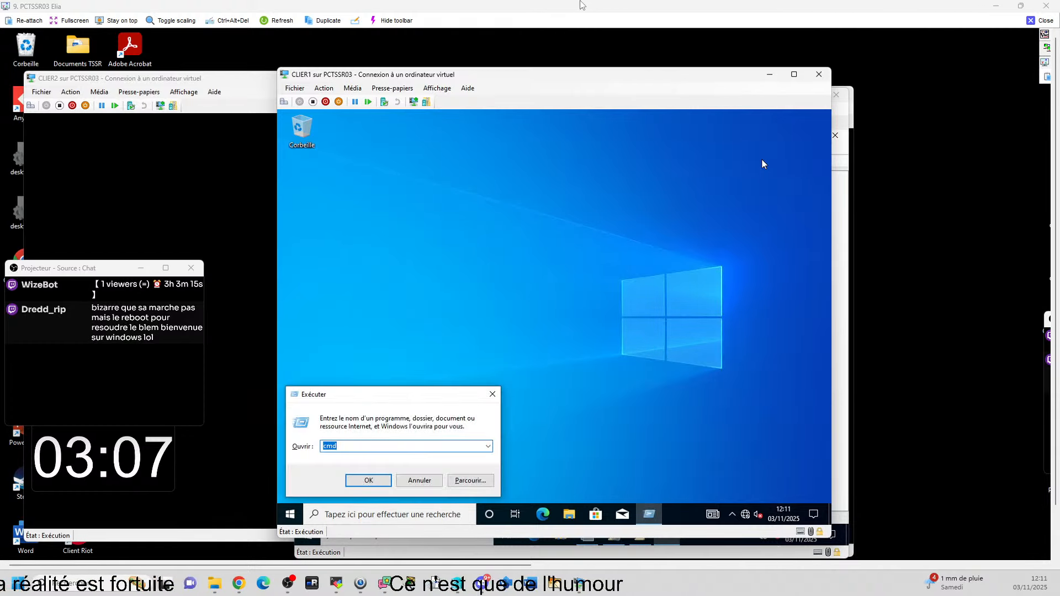
pyautogui.press('Return')
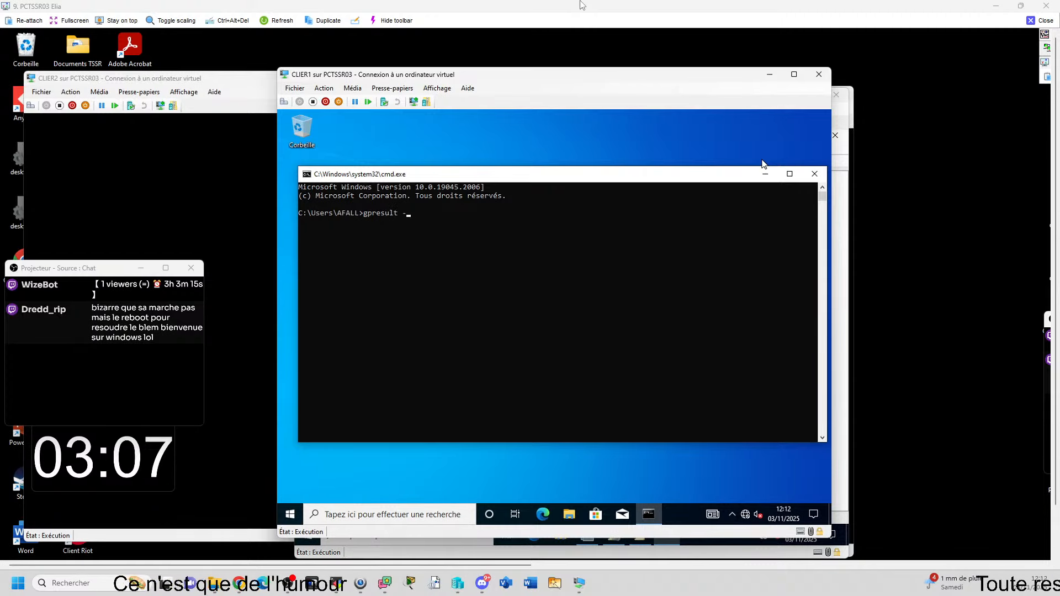
pyautogui.write('gpresult -r')
pyautogui.press('Return')
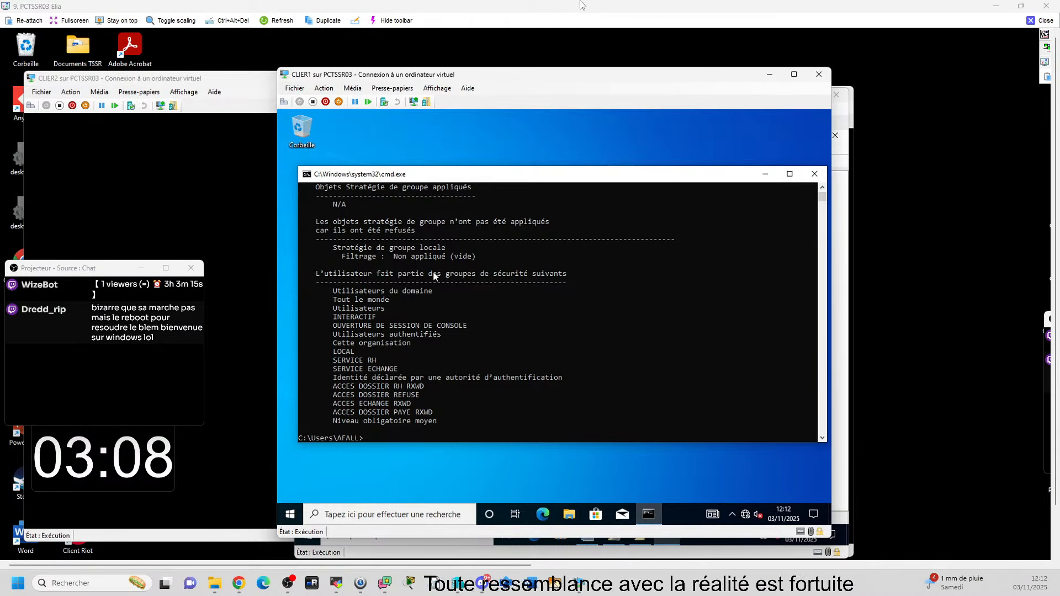
# Step: Open and close the travail (T:) drive in File Explorer, then bring SRVER1 forward
pyautogui.click(641, 456)
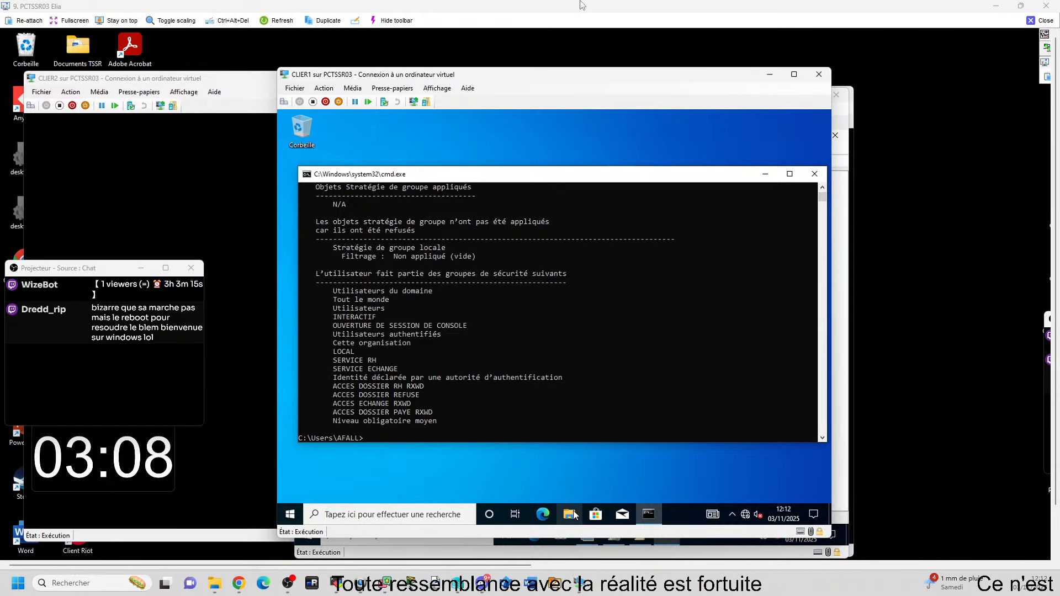
pyautogui.press('super+e')
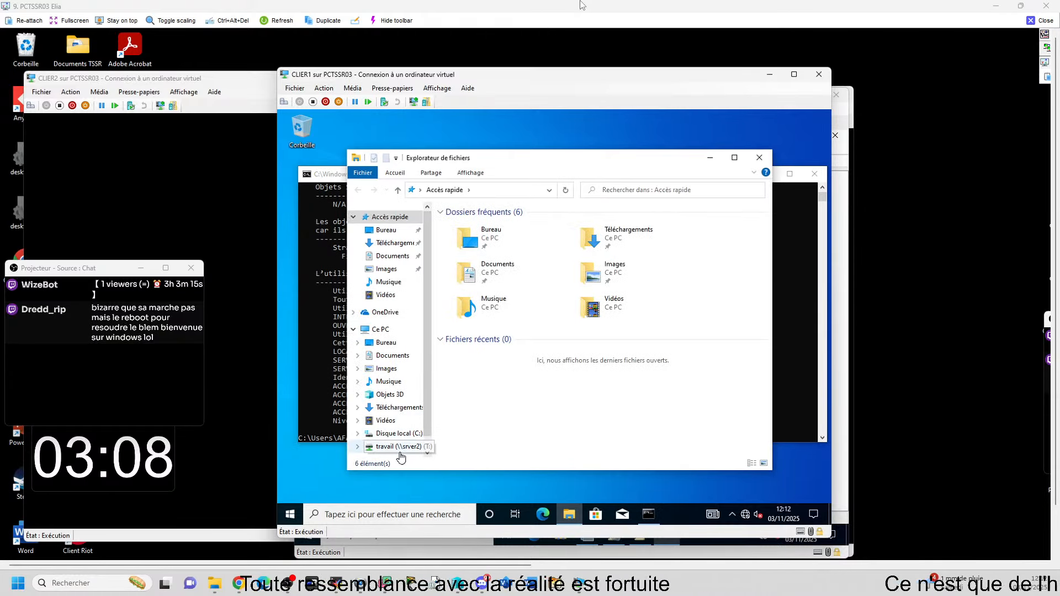
pyautogui.click(398, 446)
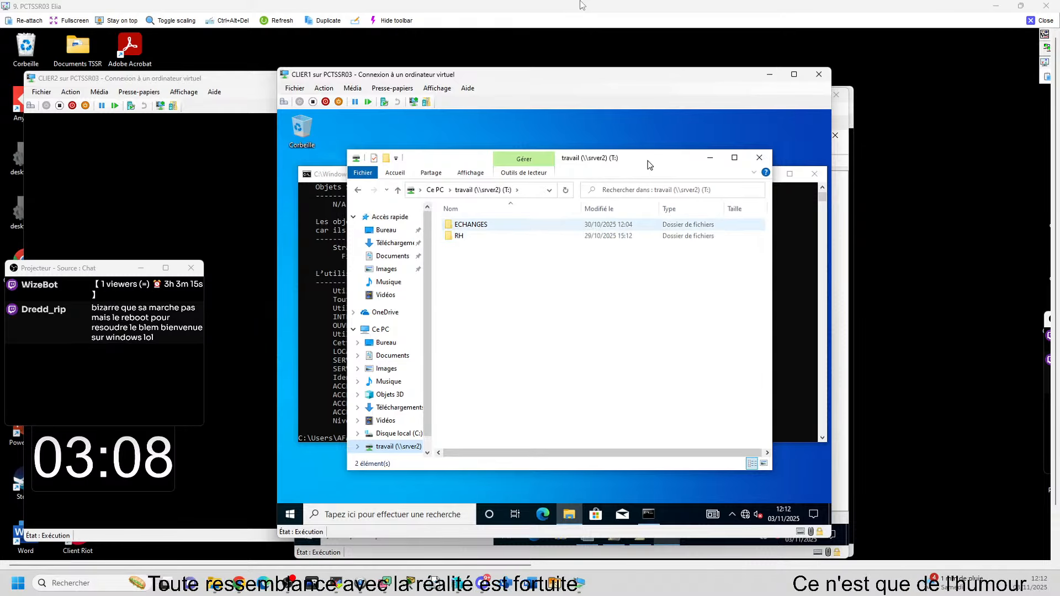
pyautogui.click(759, 158)
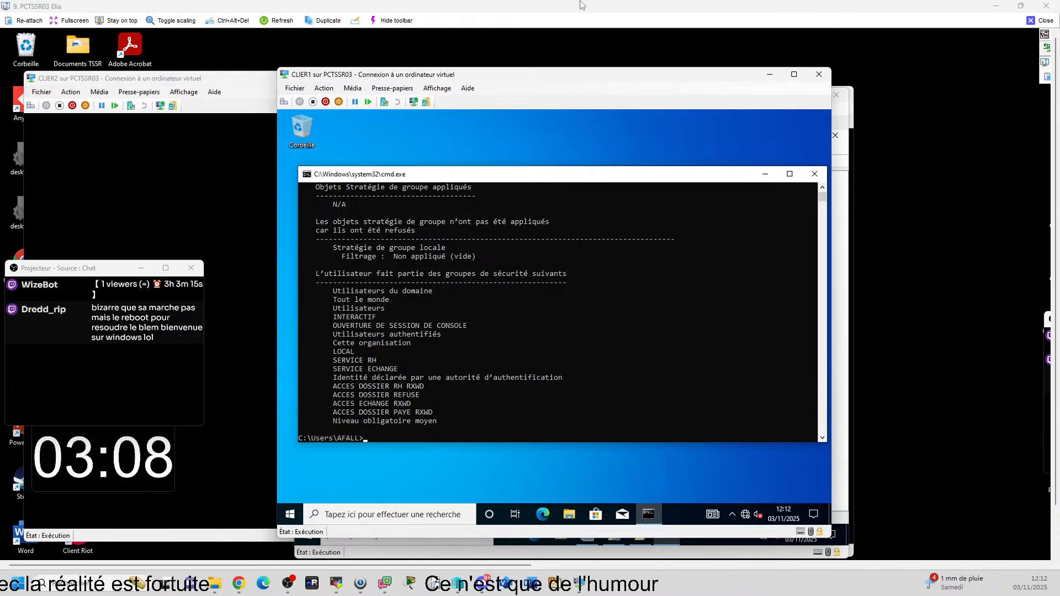
pyautogui.moveTo(622, 514)
pyautogui.click(750, 554)
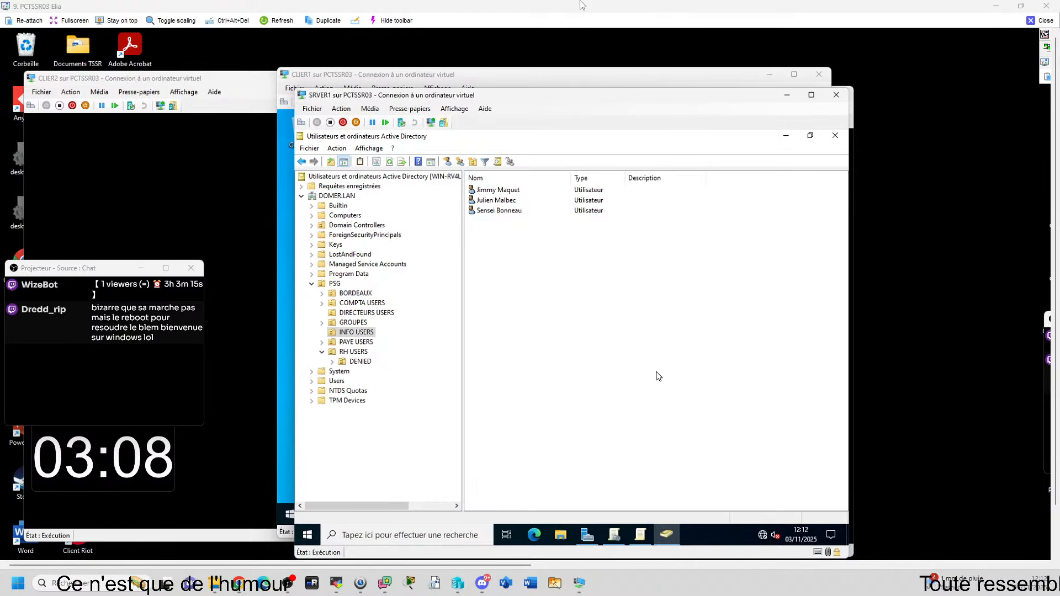
pyautogui.click(640, 535)
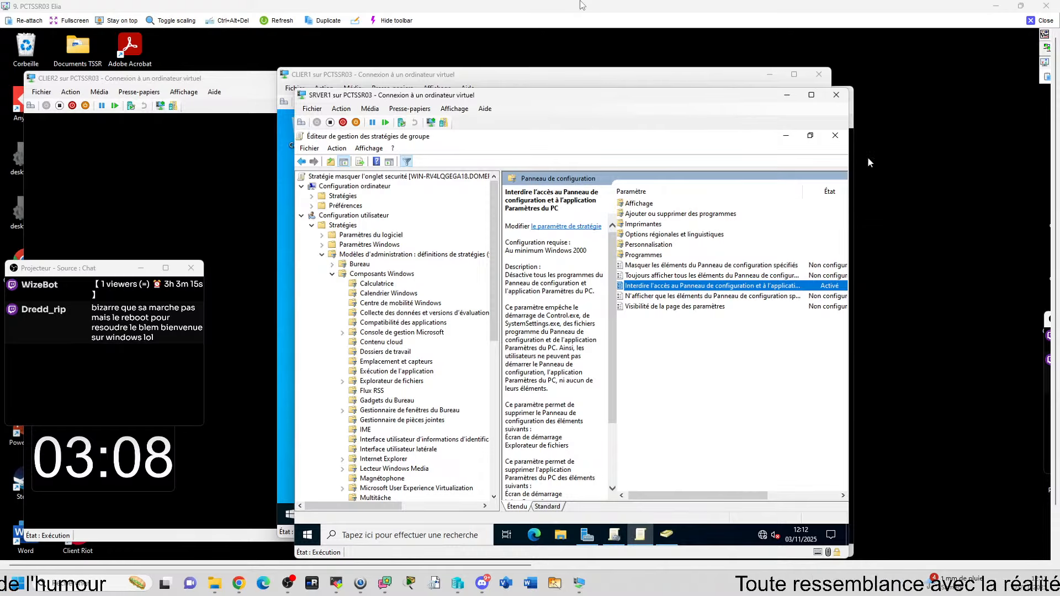
pyautogui.click(835, 137)
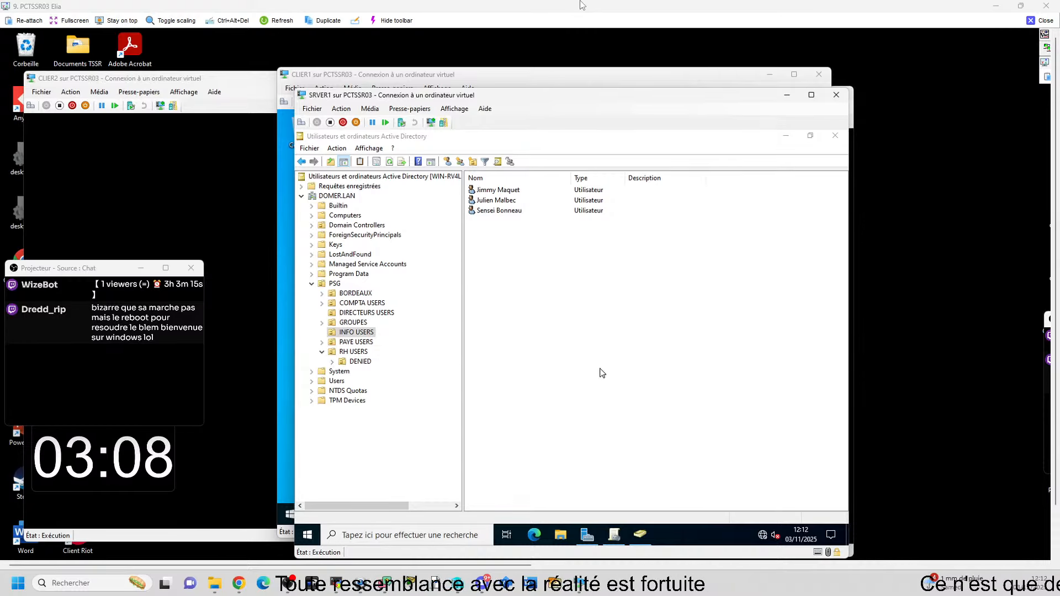
pyautogui.press('super+r')
pyautogui.write('s')
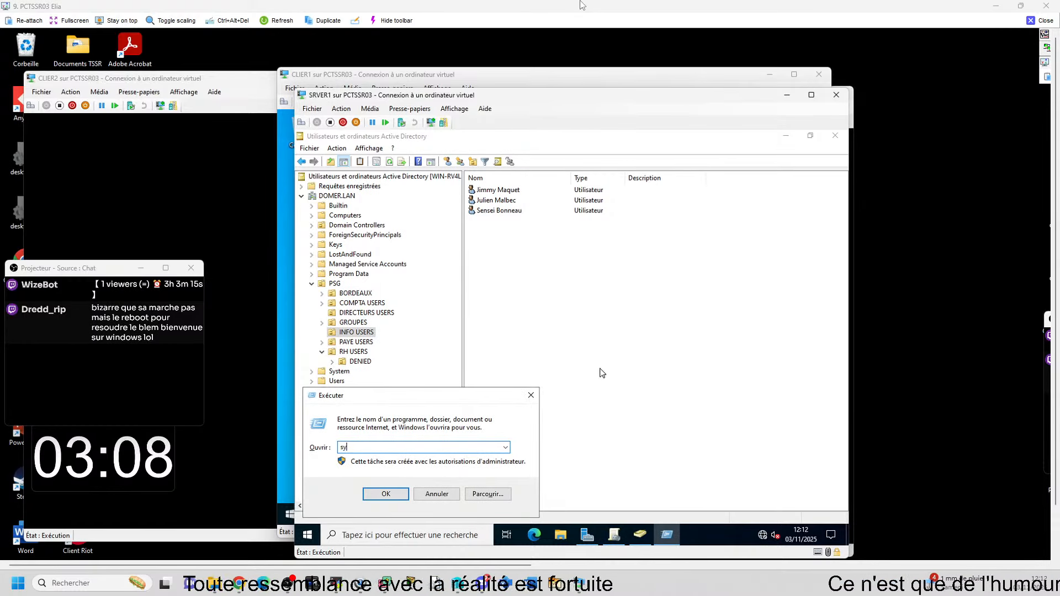
pyautogui.write('ys')
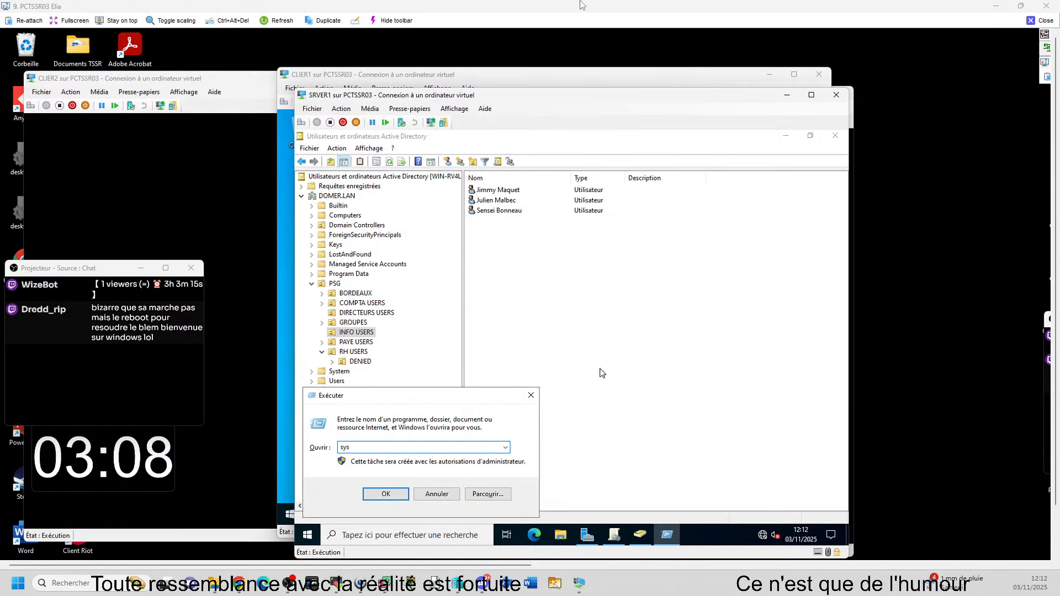
pyautogui.write('dm')
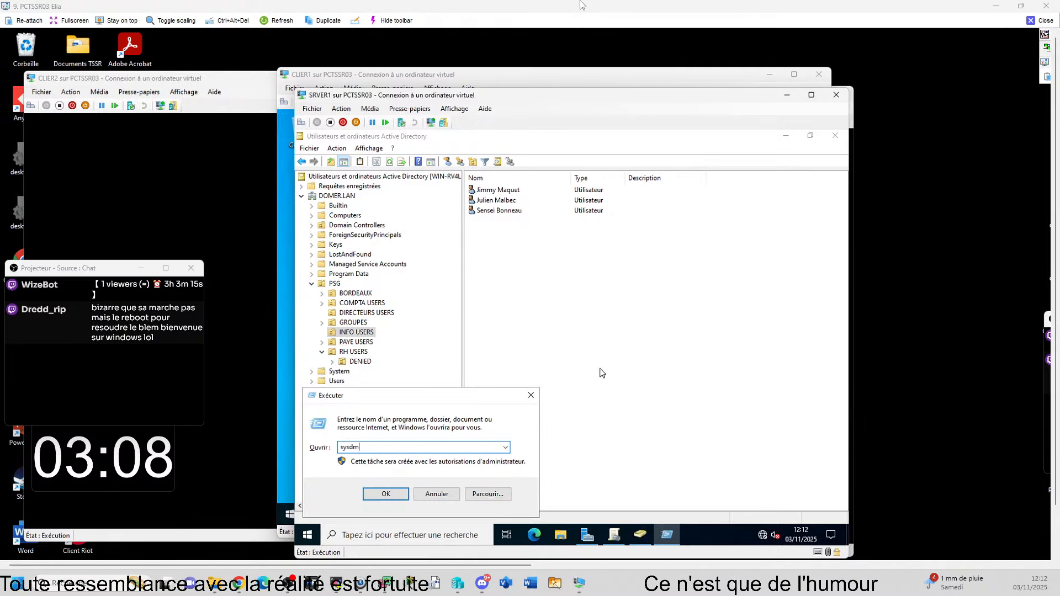
pyautogui.write('.cpl')
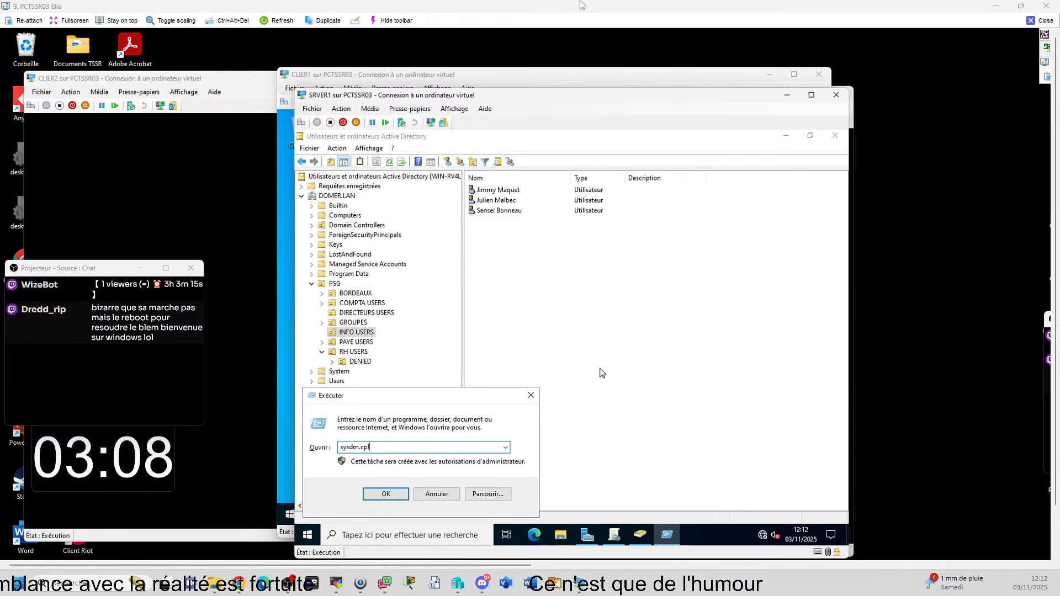
pyautogui.press('Return')
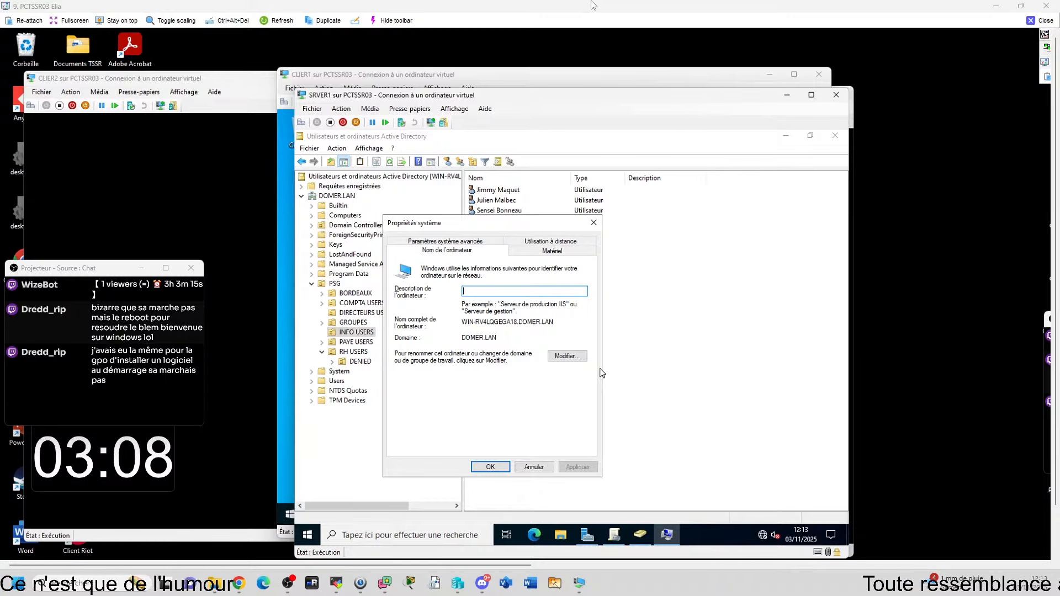
pyautogui.click(534, 467)
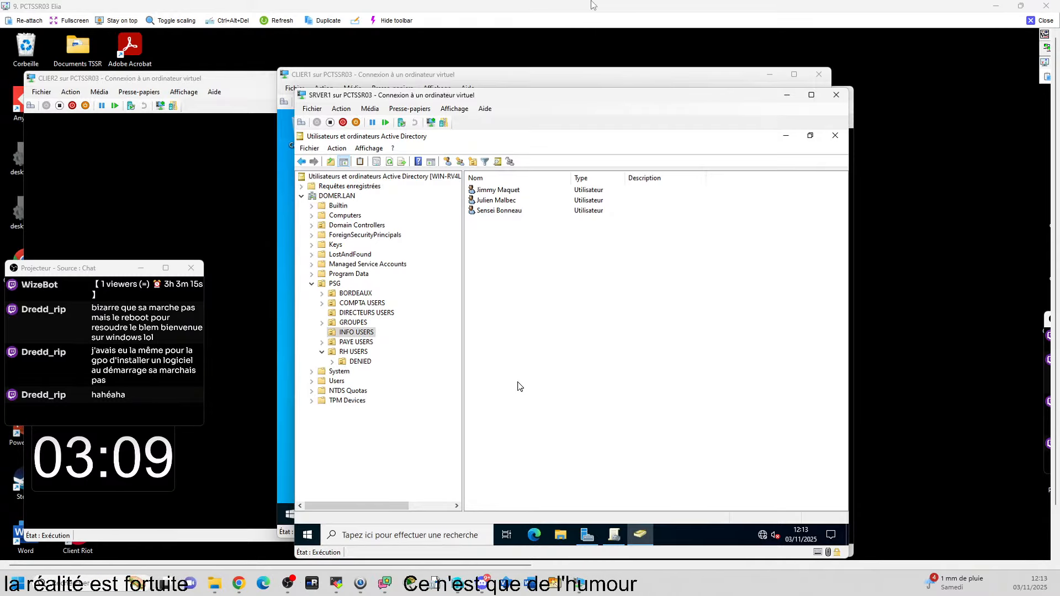
# Step: Remove the 'Interdit le panneau de configuration' link from PSG and confirm
pyautogui.click(614, 534)
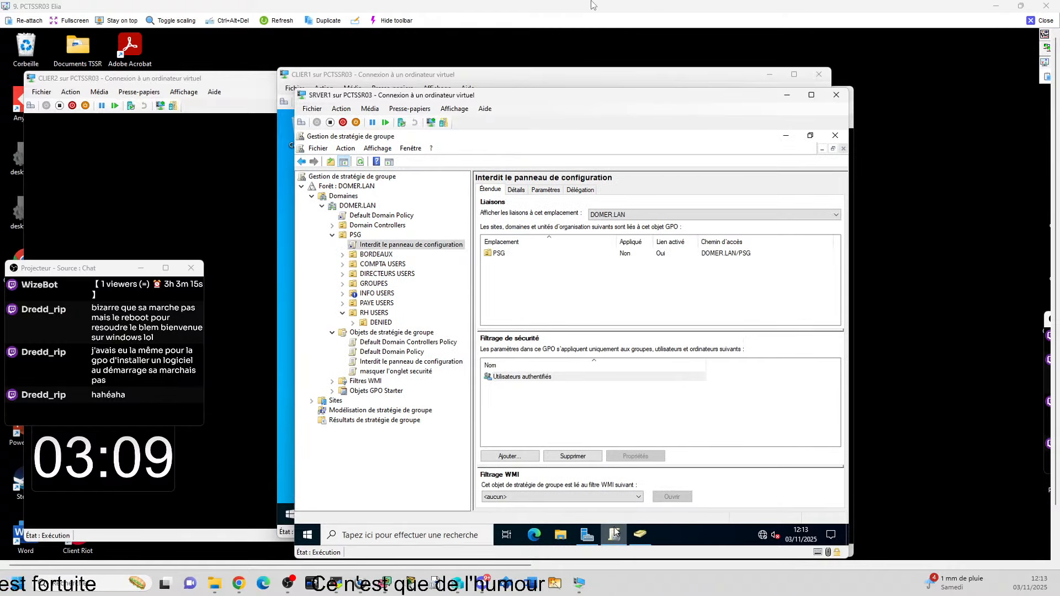
pyautogui.rightClick(454, 249)
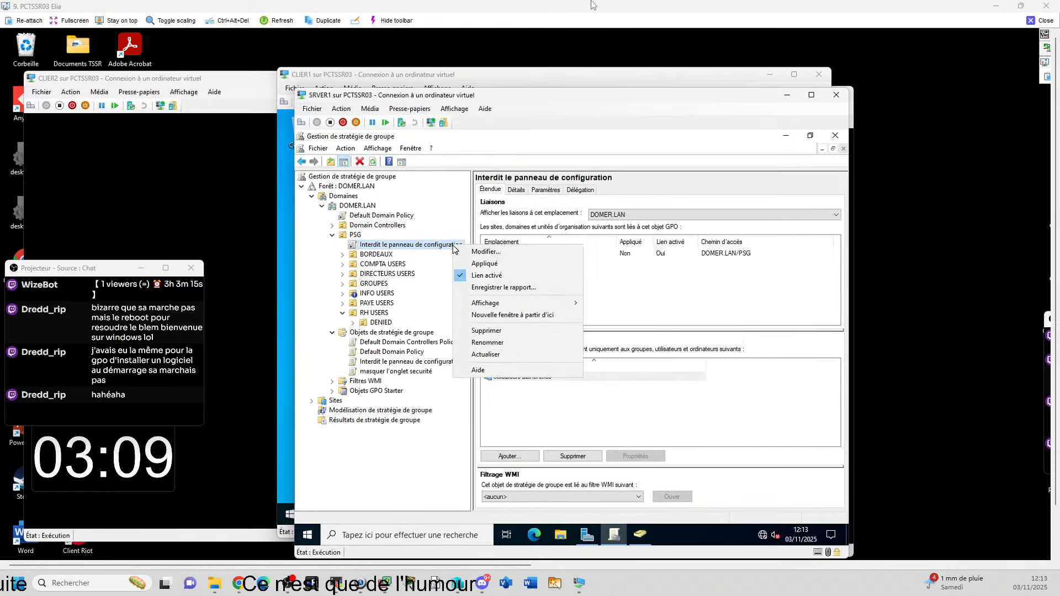
pyautogui.click(503, 333)
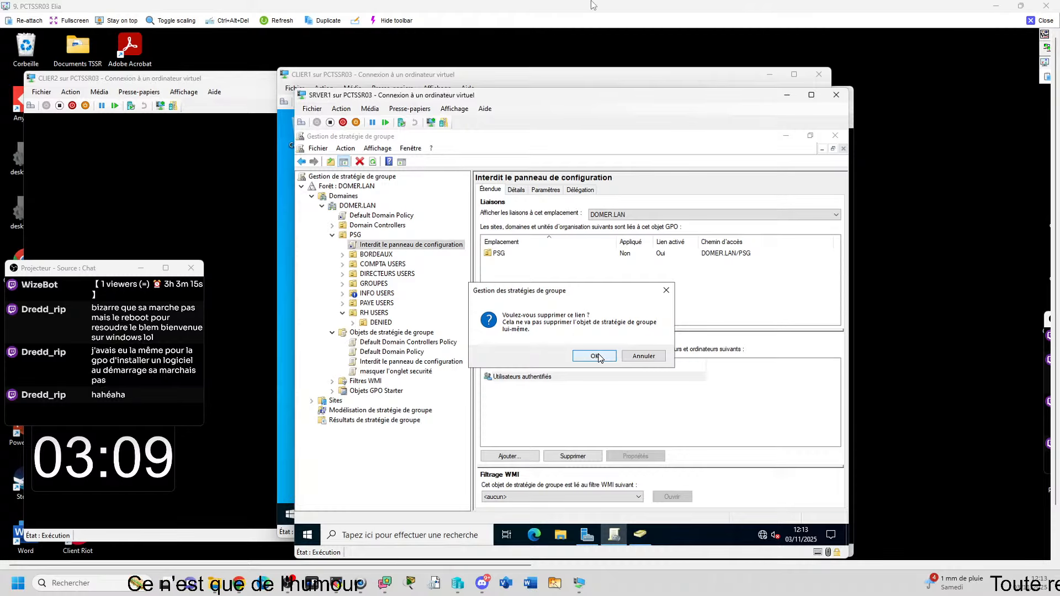
pyautogui.click(596, 356)
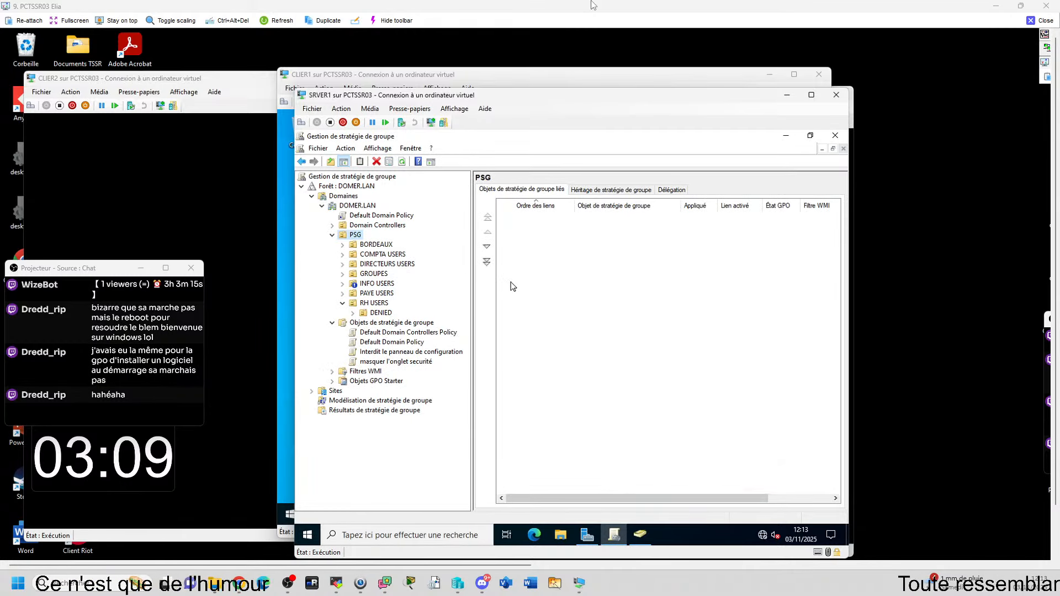
# Step: Refresh the Group Policy Objects container and choose Supprimer on the 'Interdit le panneau de configuration' GPO
pyautogui.rightClick(422, 326)
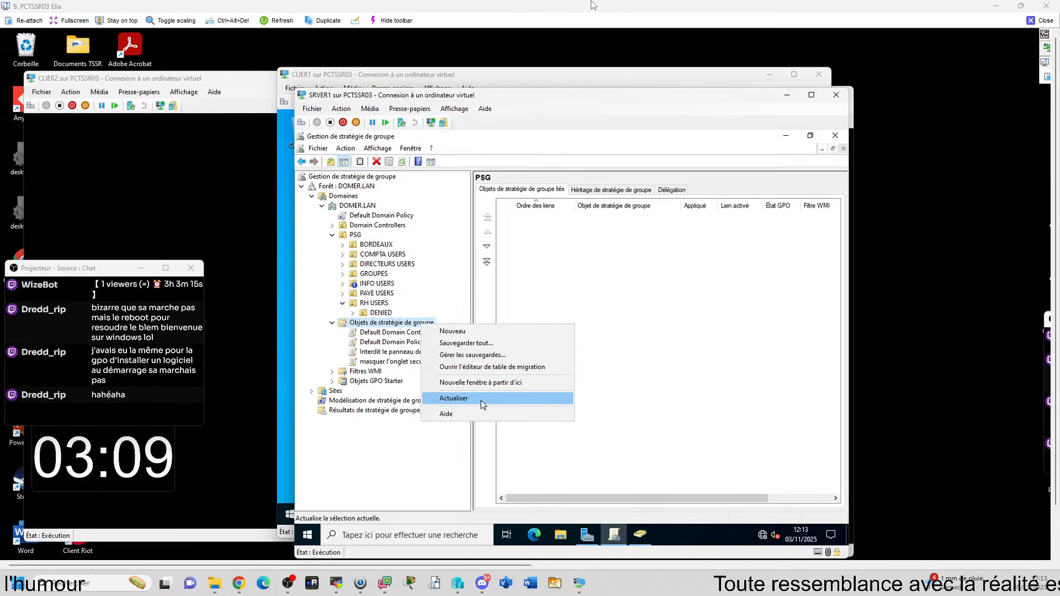
pyautogui.click(641, 357)
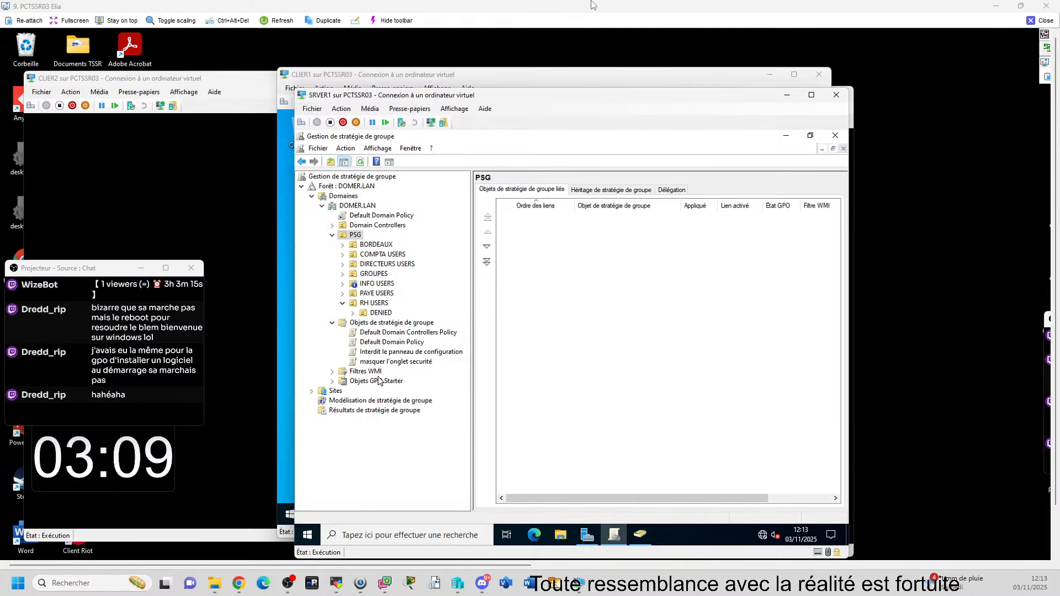
pyautogui.rightClick(418, 356)
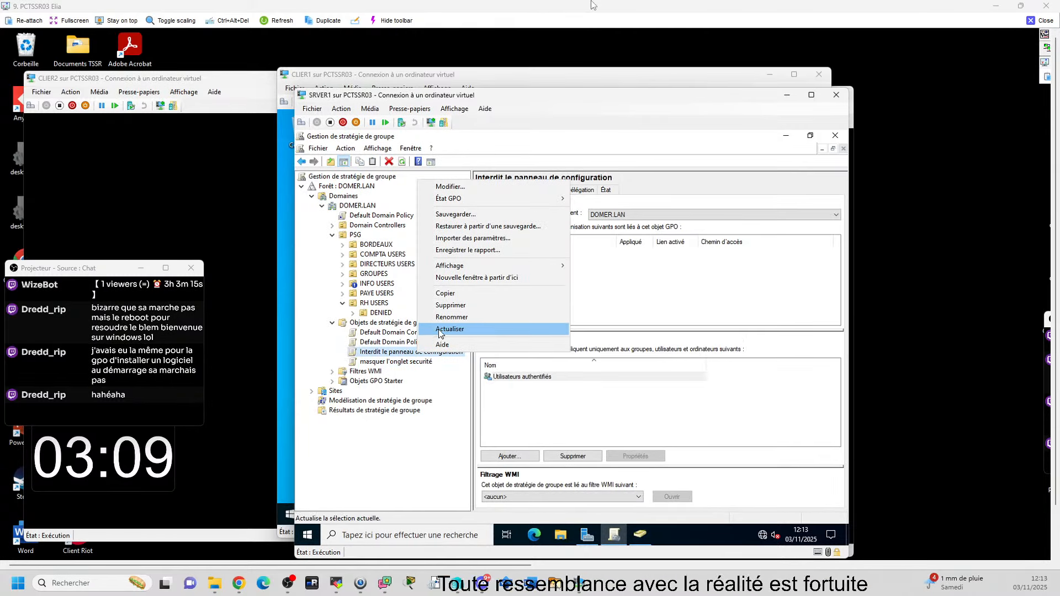
pyautogui.click(450, 305)
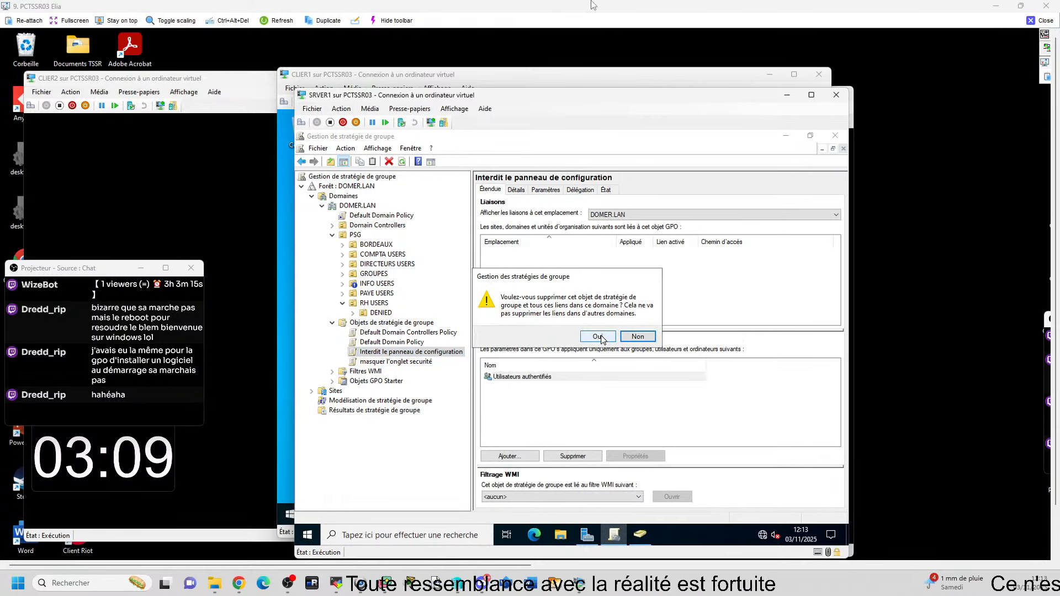
# Step: Delete the old GPO and create a new 'Interdit Panneau config' GPO linked to the PSG OU
pyautogui.click(598, 336)
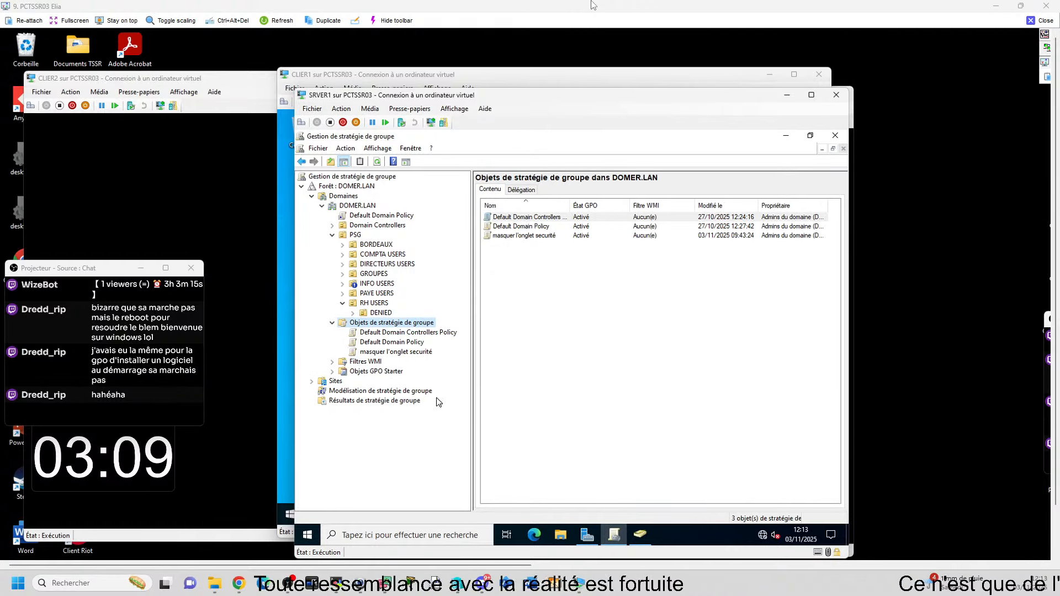
pyautogui.click(333, 323)
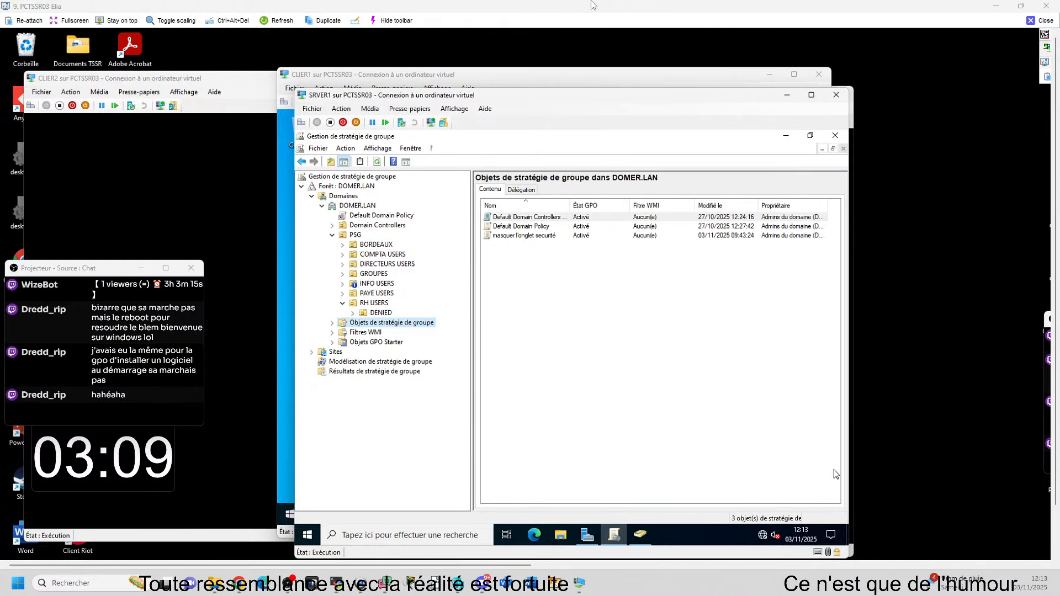
pyautogui.rightClick(357, 236)
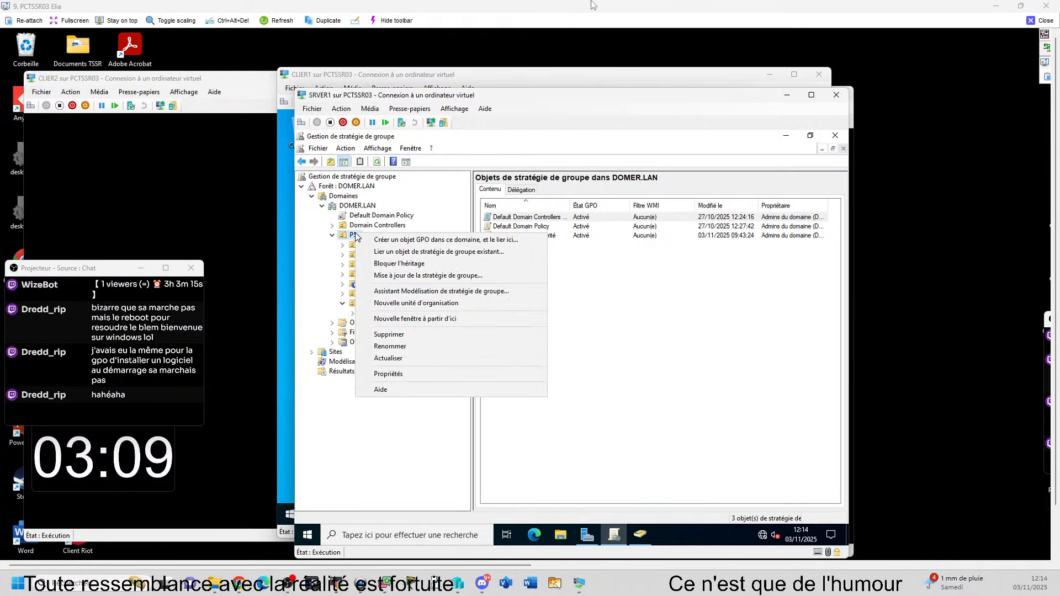
pyautogui.click(495, 240)
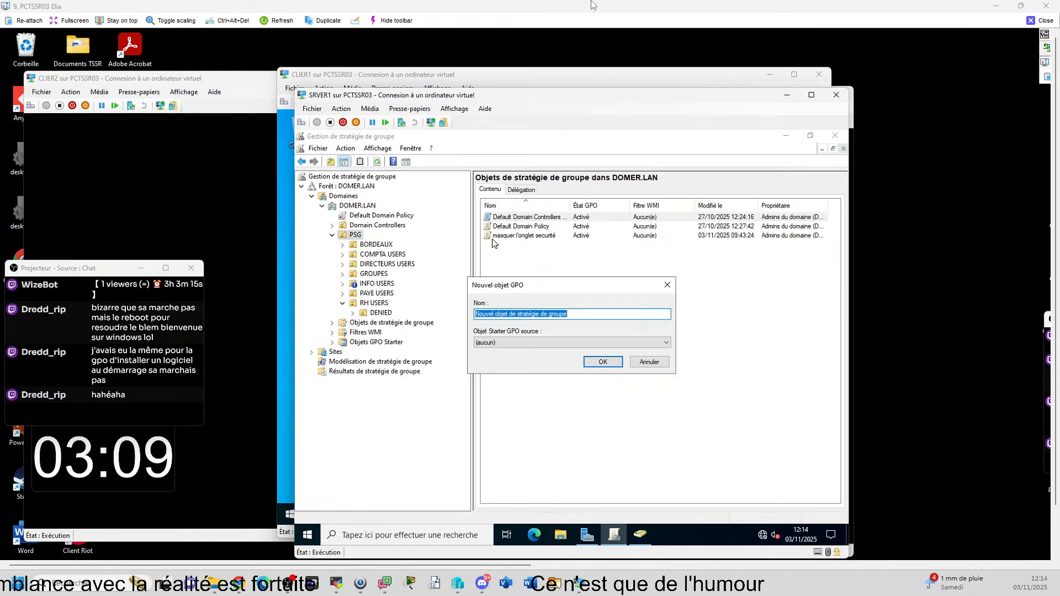
pyautogui.write('Interdit ')
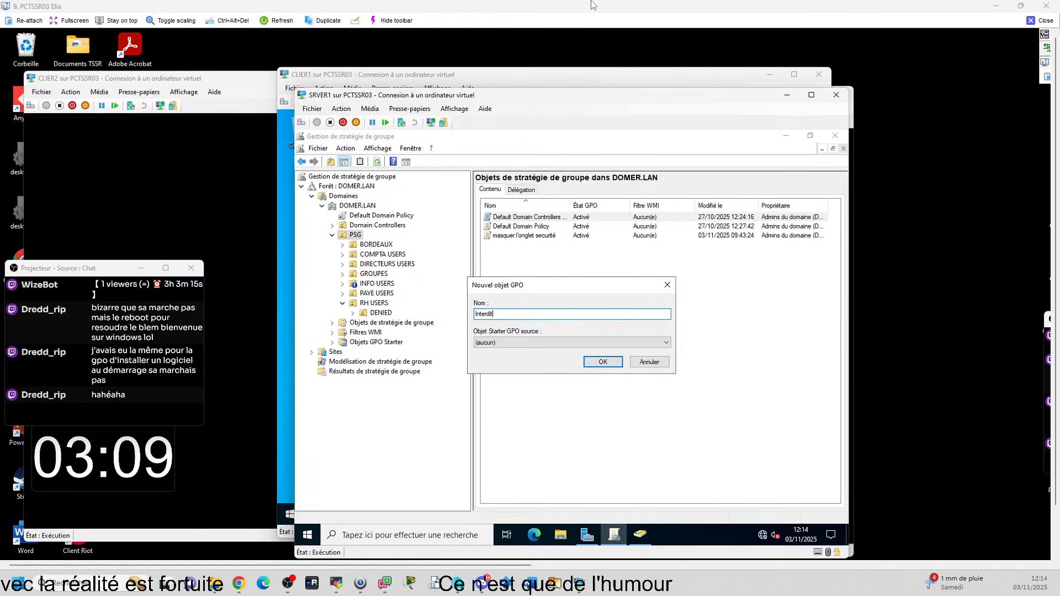
pyautogui.write('Panneau config')
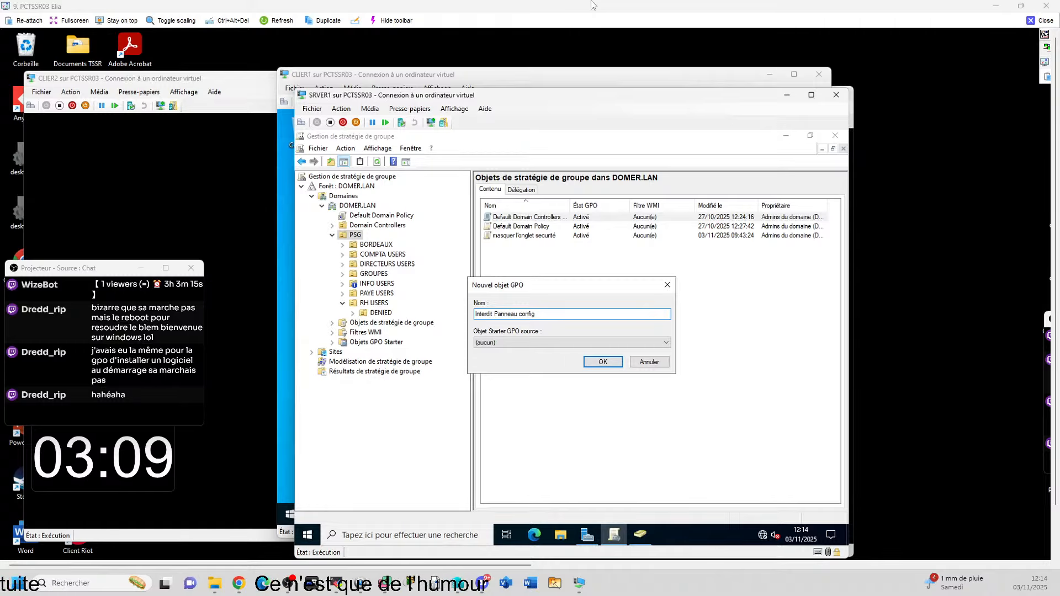
pyautogui.click(603, 362)
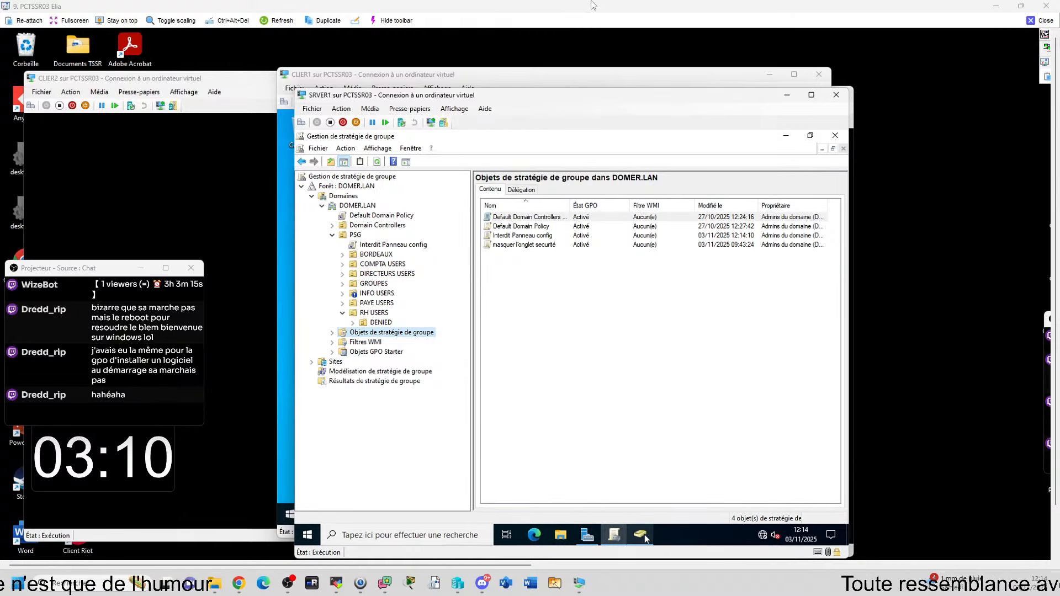
pyautogui.moveTo(646, 539)
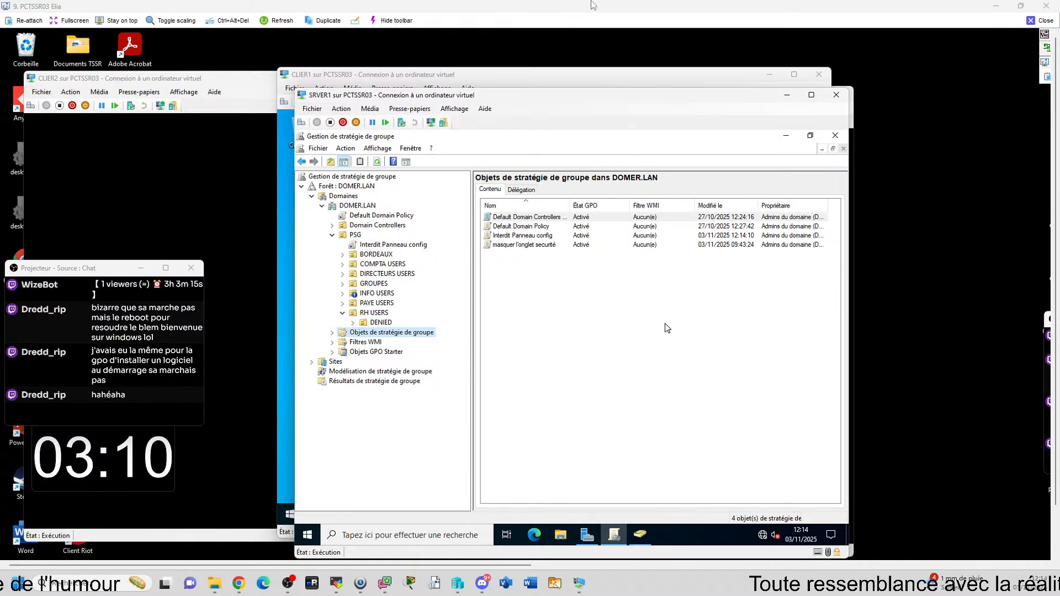
# Step: Edit the Interdit Panneau config GPO and browse to User Configuration > Administrative Templates > Panneau de configuration
pyautogui.click(390, 245)
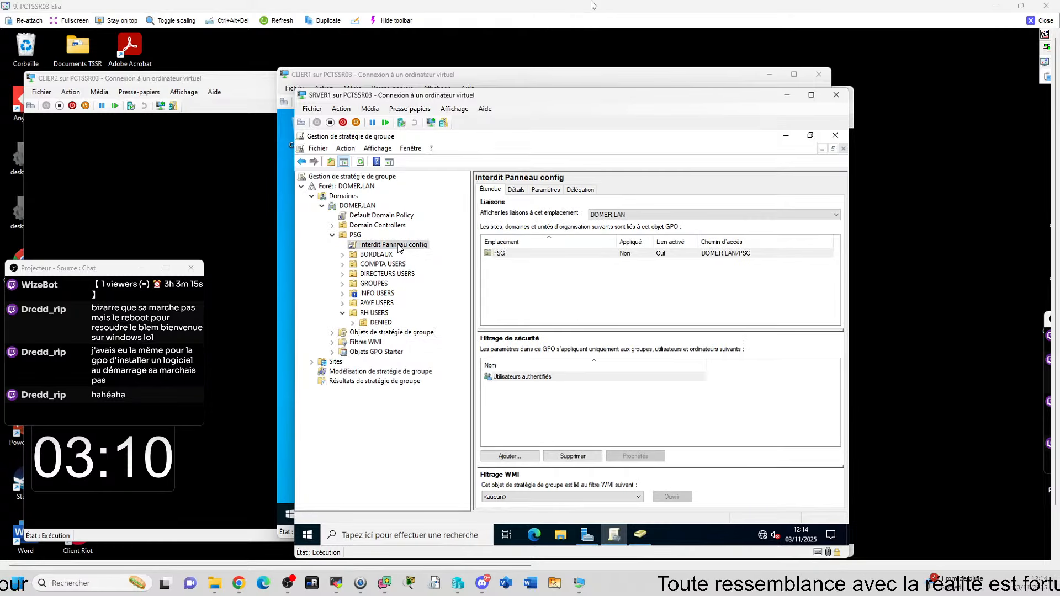
pyautogui.rightClick(397, 245)
pyautogui.click(458, 256)
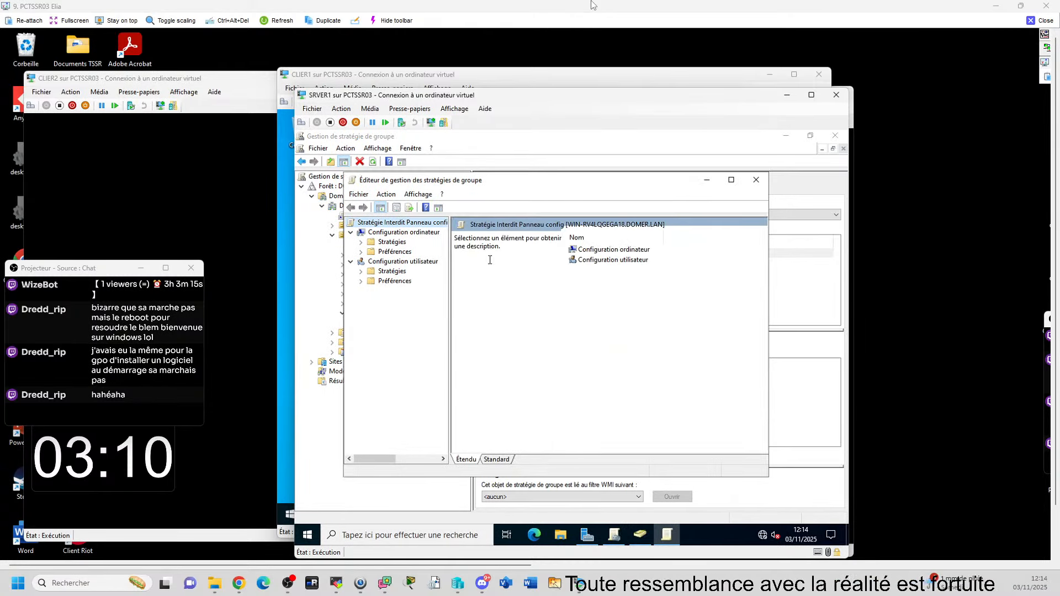
pyautogui.click(362, 272)
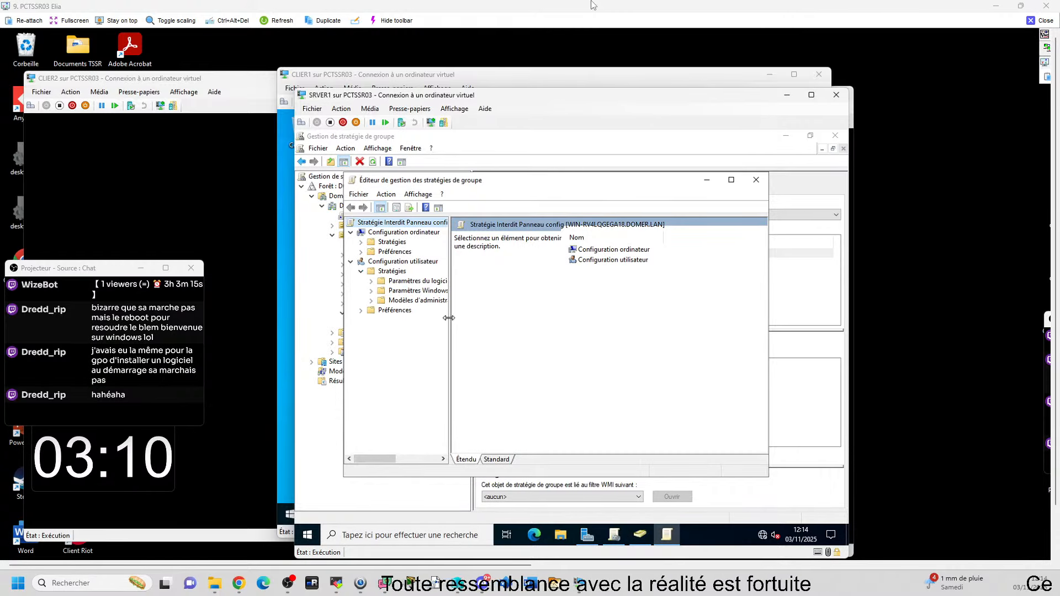
pyautogui.doubleClick(402, 300)
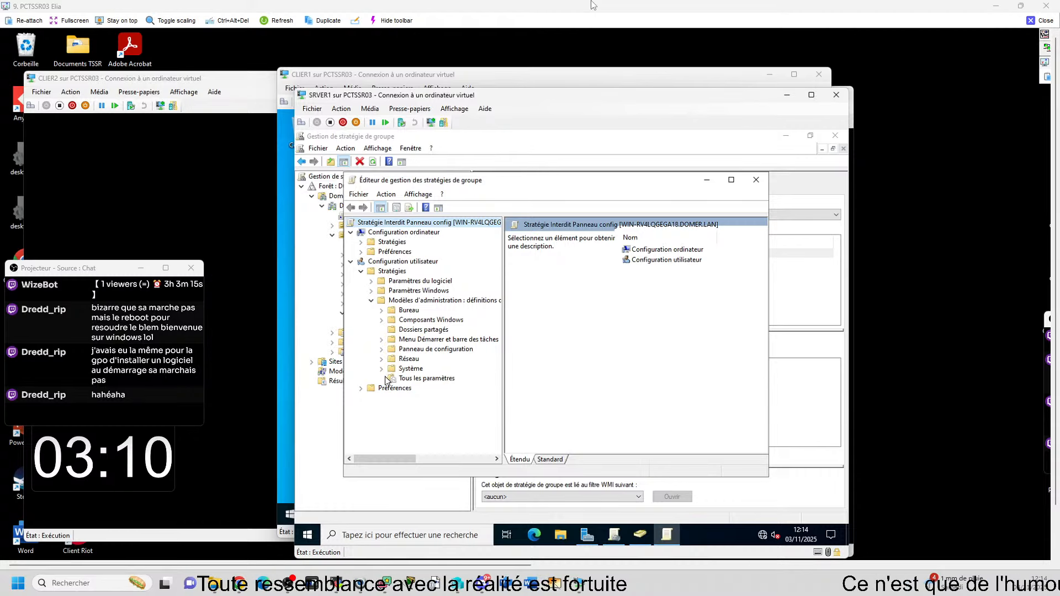
pyautogui.doubleClick(394, 350)
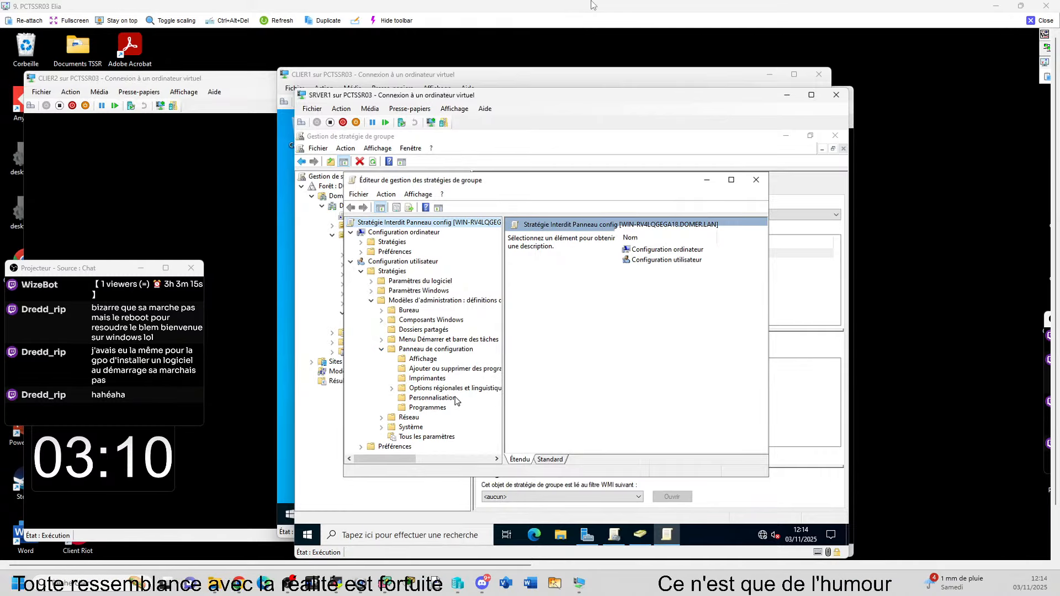
pyautogui.click(436, 349)
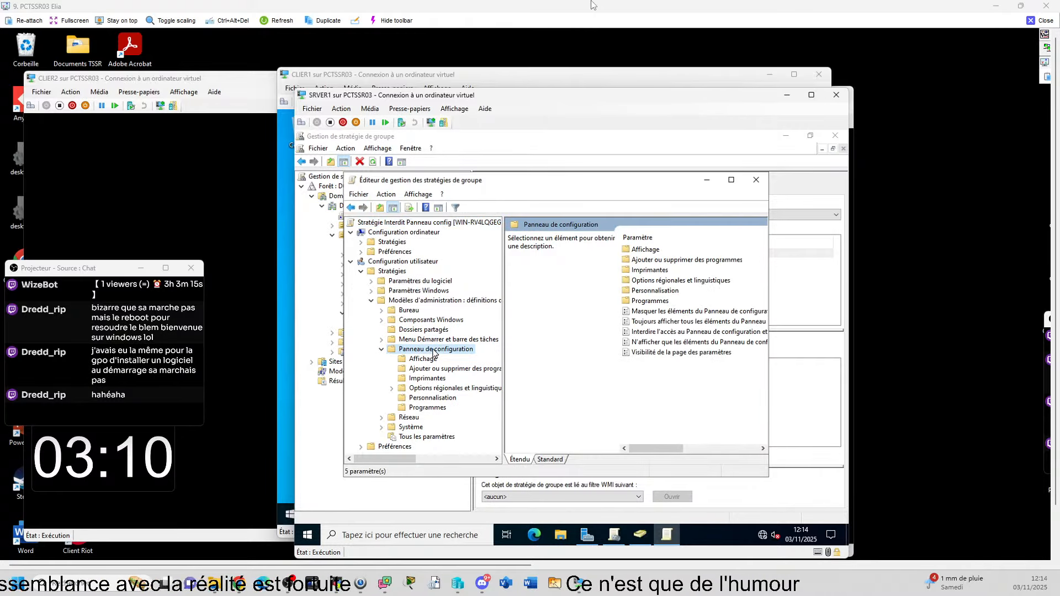
pyautogui.moveTo(663, 448)
pyautogui.mouseDown()
pyautogui.moveTo(697, 447)
pyautogui.moveTo(669, 448)
pyautogui.mouseUp()
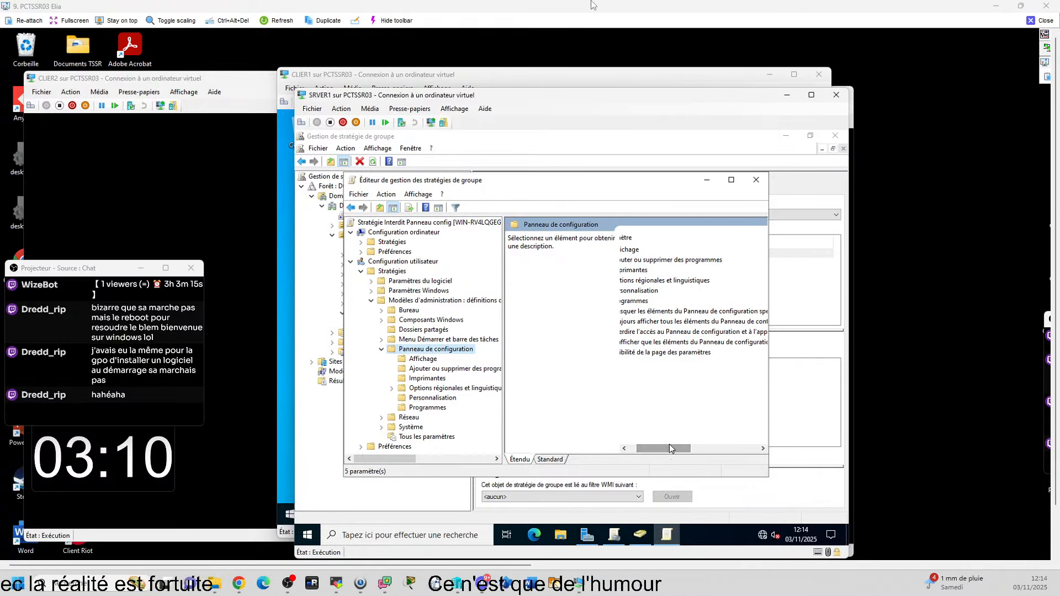
# Step: Set the policy prohibiting access to Control Panel and PC Settings to Activé
pyautogui.click(683, 334)
pyautogui.rightClick(684, 335)
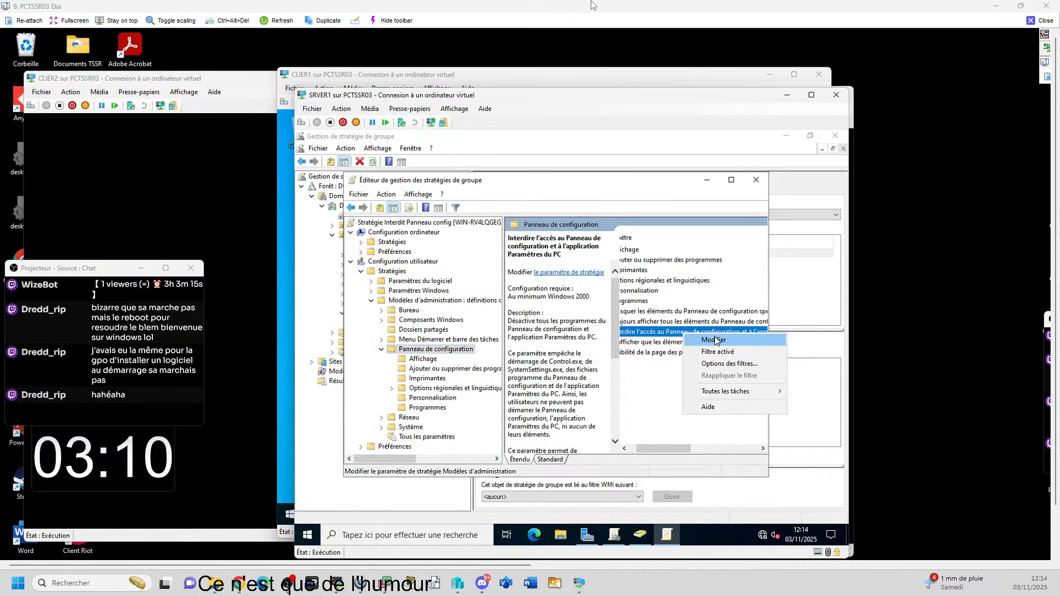
pyautogui.click(704, 338)
pyautogui.click(364, 268)
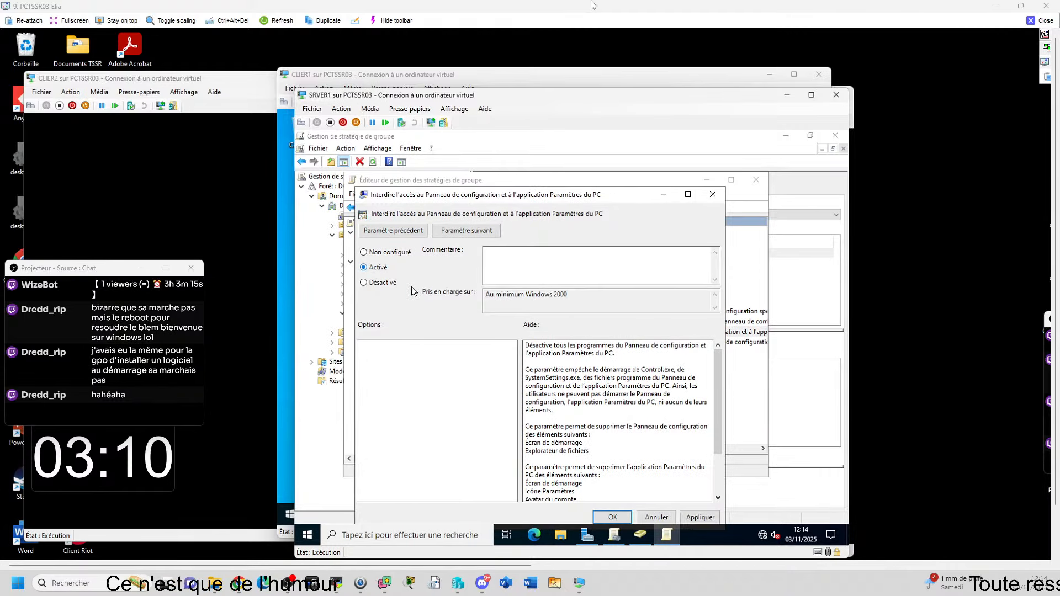
pyautogui.click(613, 517)
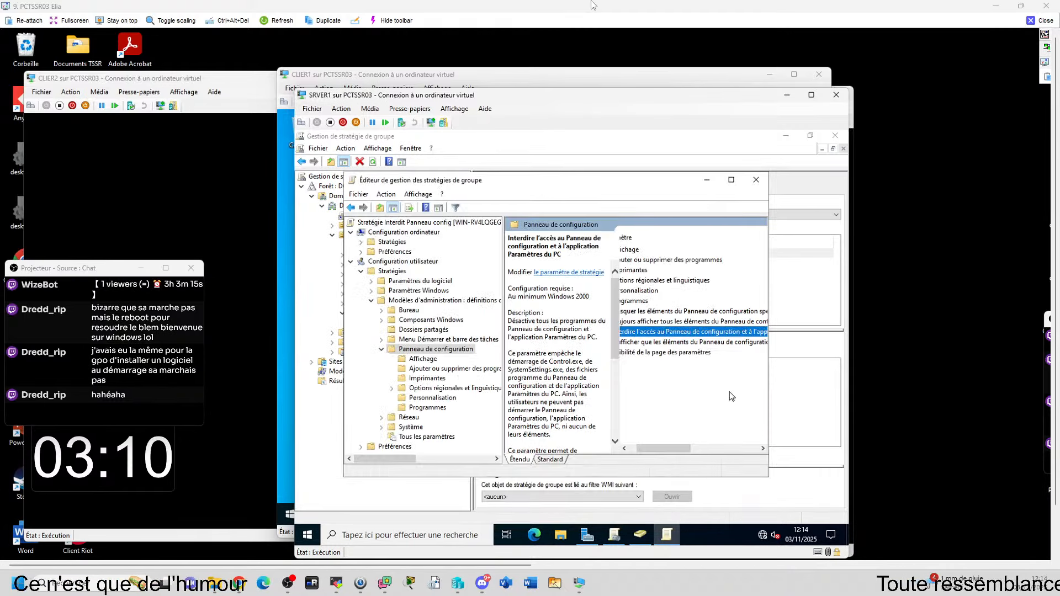
# Step: Close the editor, then on CLIER1 run gpupdate followed by gpresult -r
pyautogui.click(756, 180)
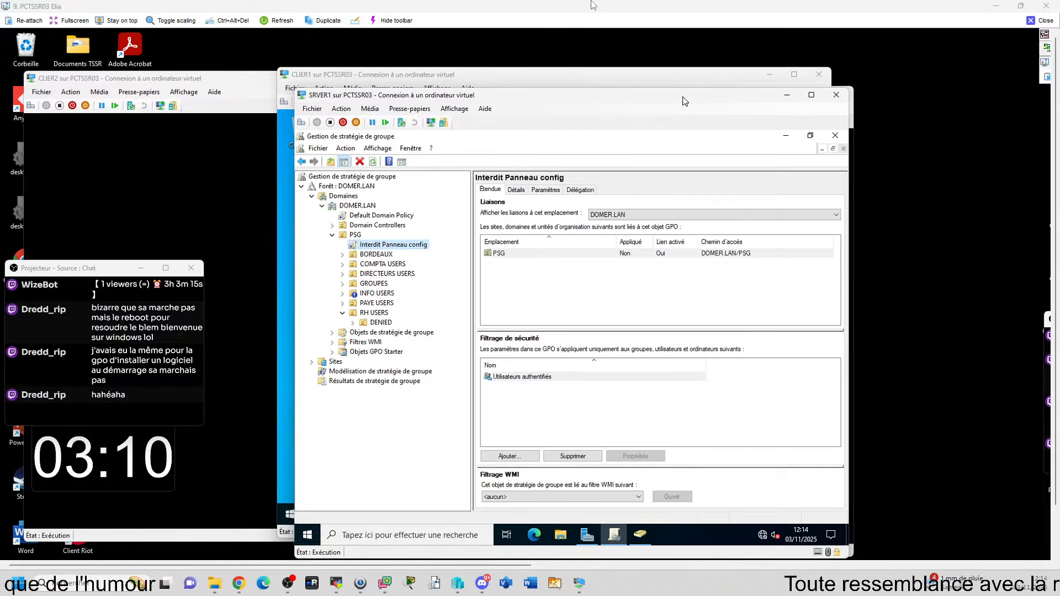
pyautogui.click(787, 96)
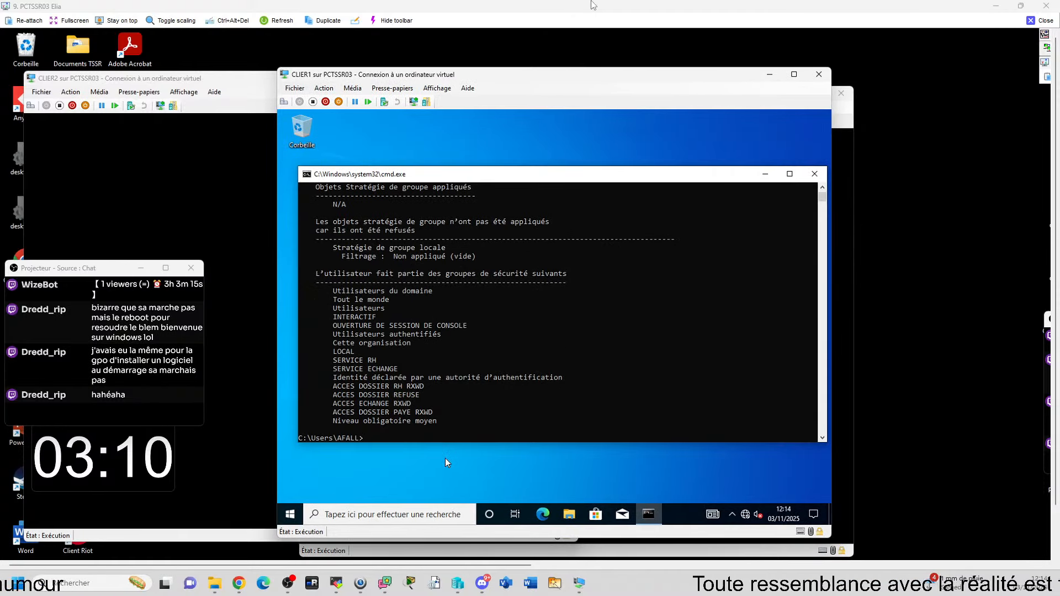
pyautogui.write('gpresult -r')
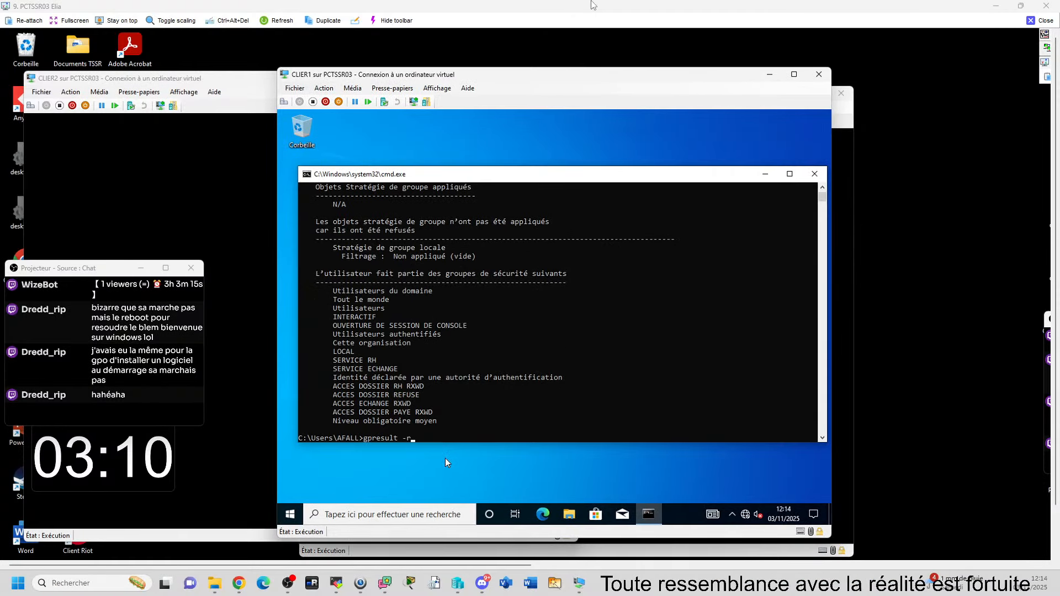
pyautogui.press('BackSpace')
pyautogui.press('BackSpace')
pyautogui.press('BackSpace')
pyautogui.press('BackSpace')
pyautogui.press('BackSpace')
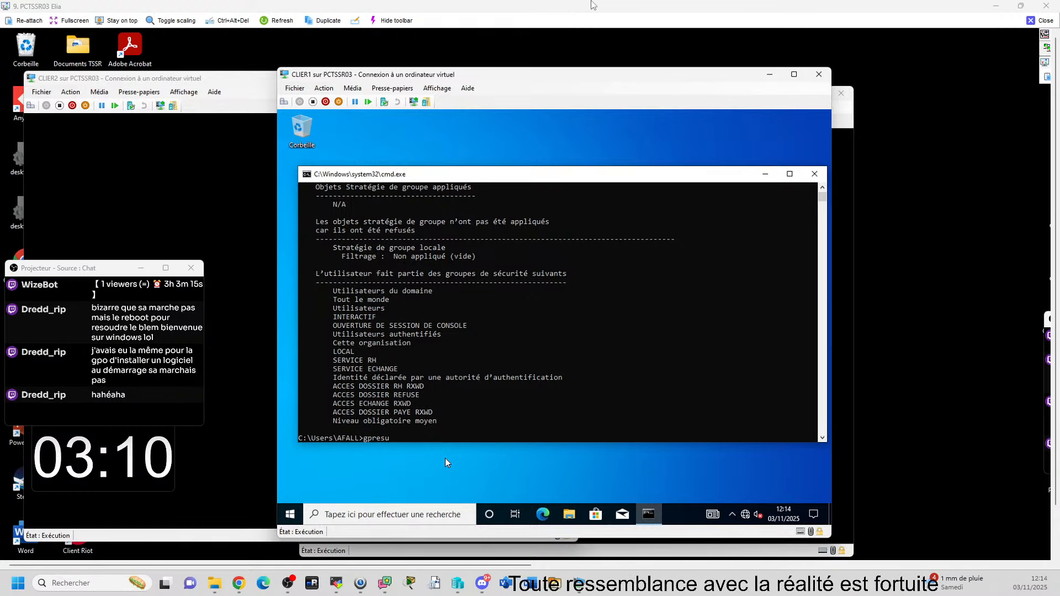
pyautogui.press('BackSpace')
pyautogui.press('BackSpace')
pyautogui.press('BackSpace')
pyautogui.press('BackSpace')
pyautogui.write('up')
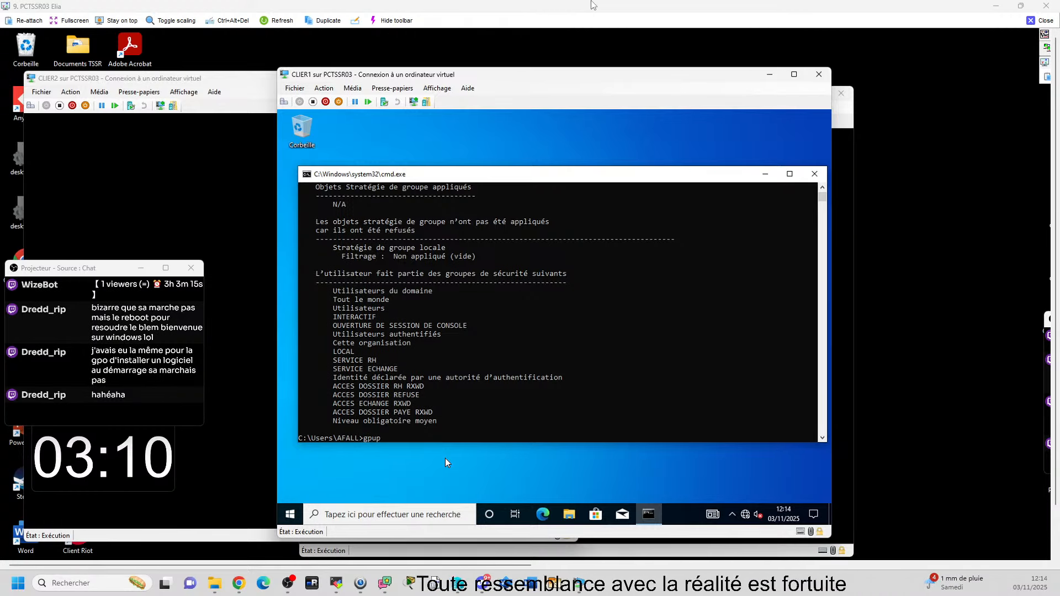
pyautogui.write('da')
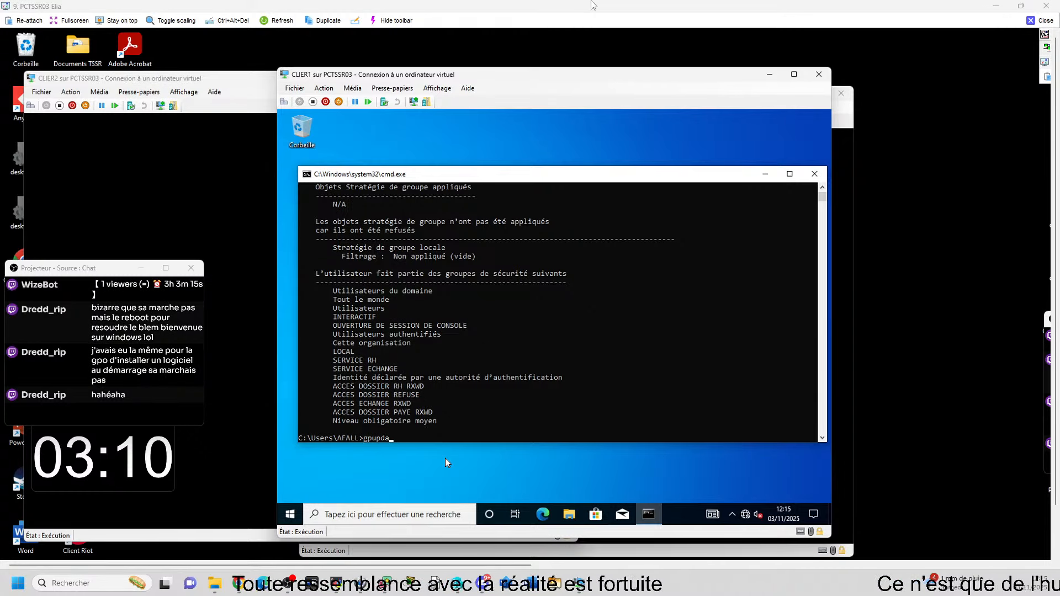
pyautogui.write('te')
pyautogui.press('Return')
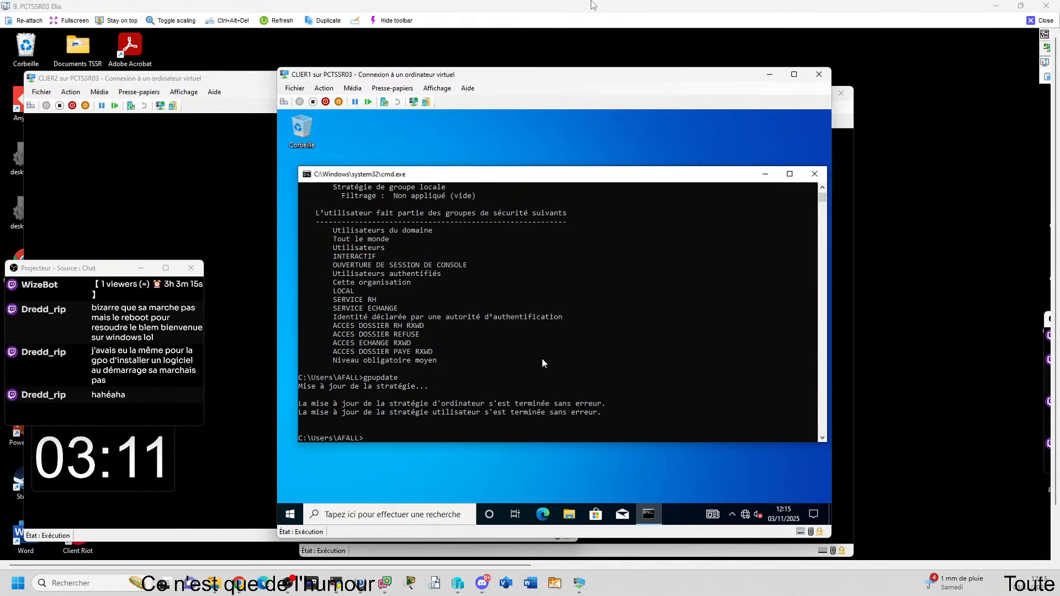
pyautogui.write('gpresult -r')
pyautogui.press('Return')
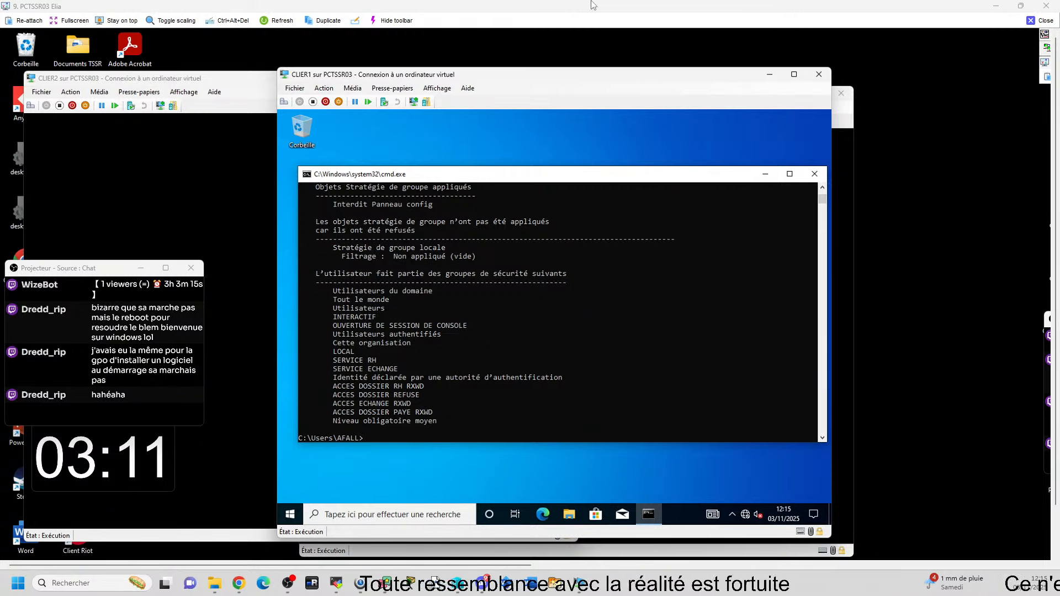
# Step: Try opening Panneau de configuration from search on CLIER1, dismiss the Restrictions error, and minimize the client
pyautogui.click(424, 515)
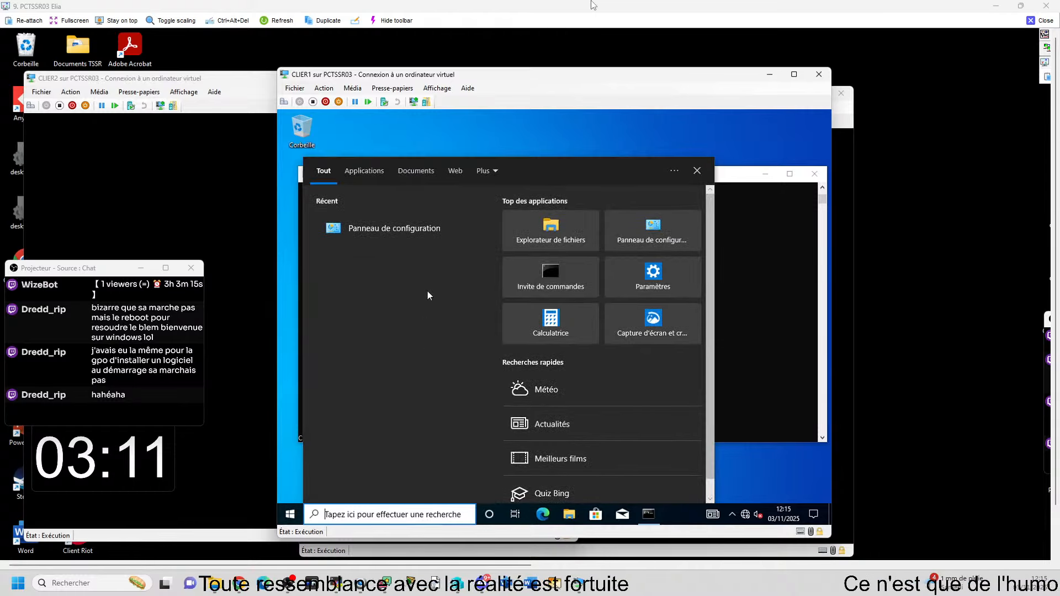
pyautogui.click(423, 231)
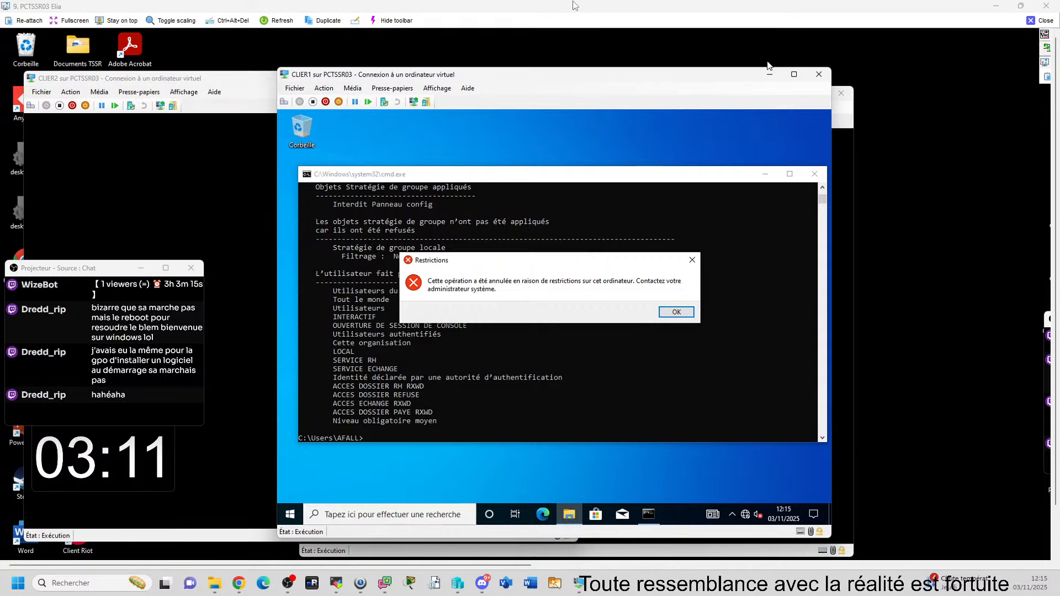
pyautogui.click(689, 314)
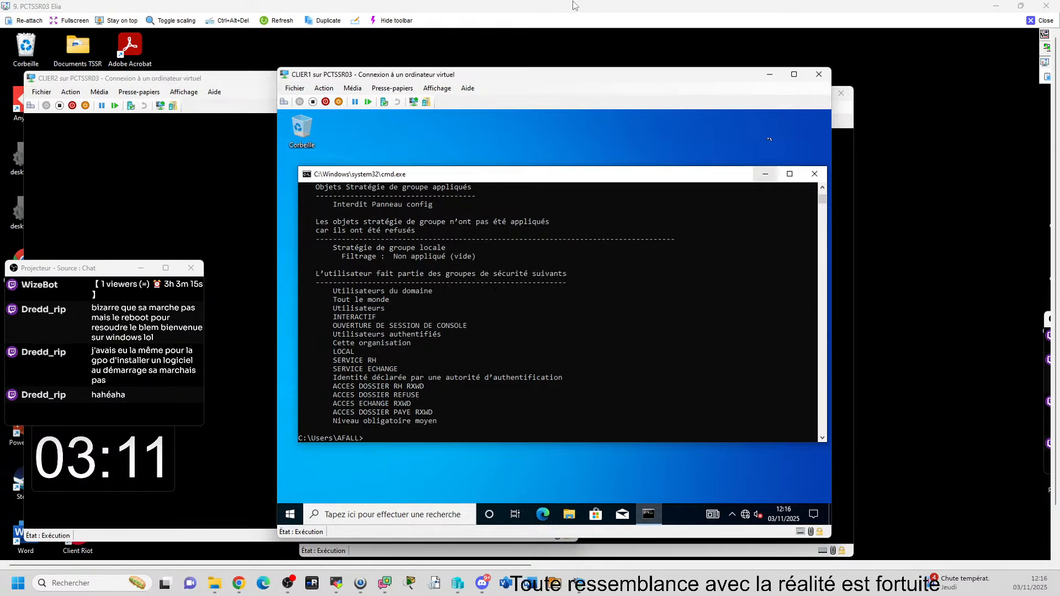
pyautogui.click(769, 74)
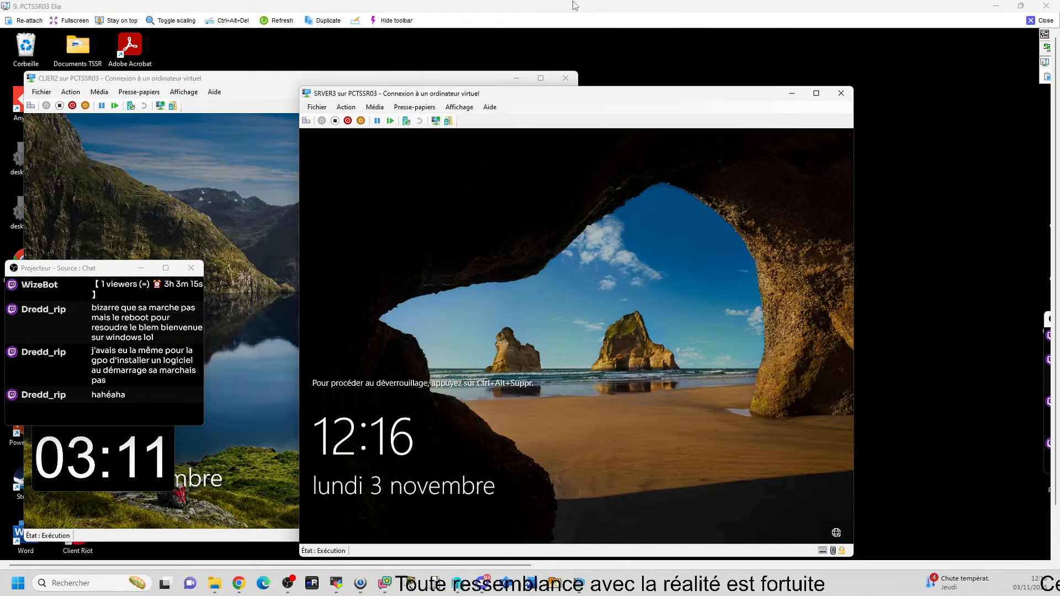
# Step: Bring SRVER1's GPMC back and check the Interdit Panneau config link options under PSG
pyautogui.moveTo(561, 583)
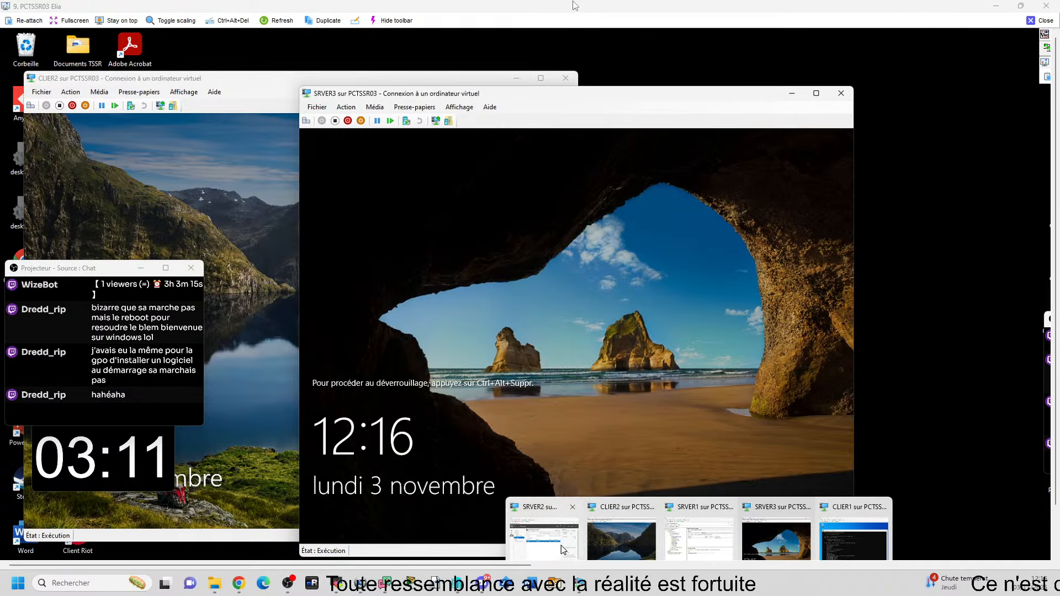
pyautogui.click(697, 535)
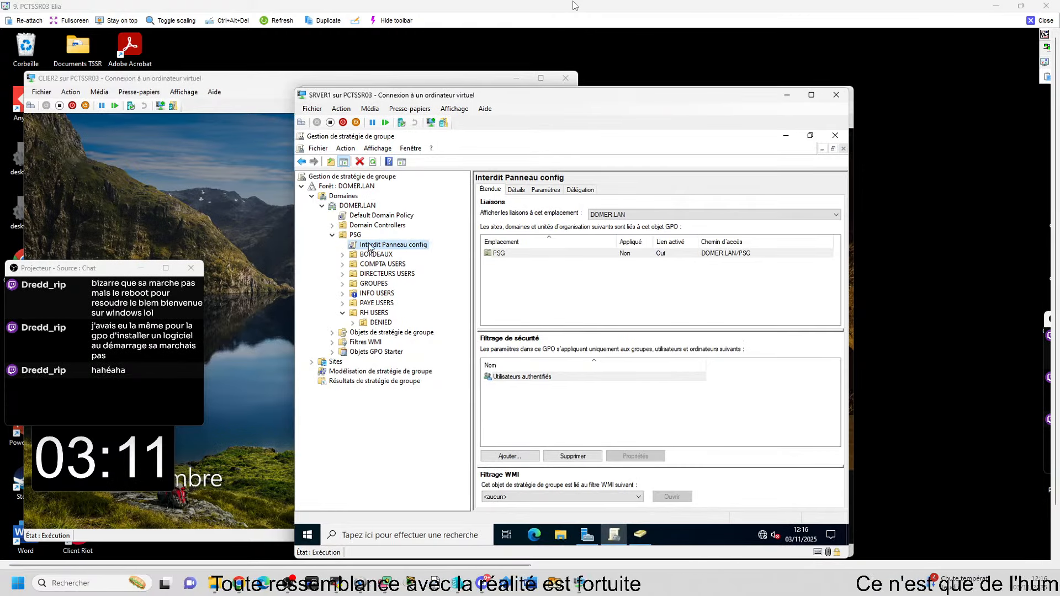
pyautogui.rightClick(416, 246)
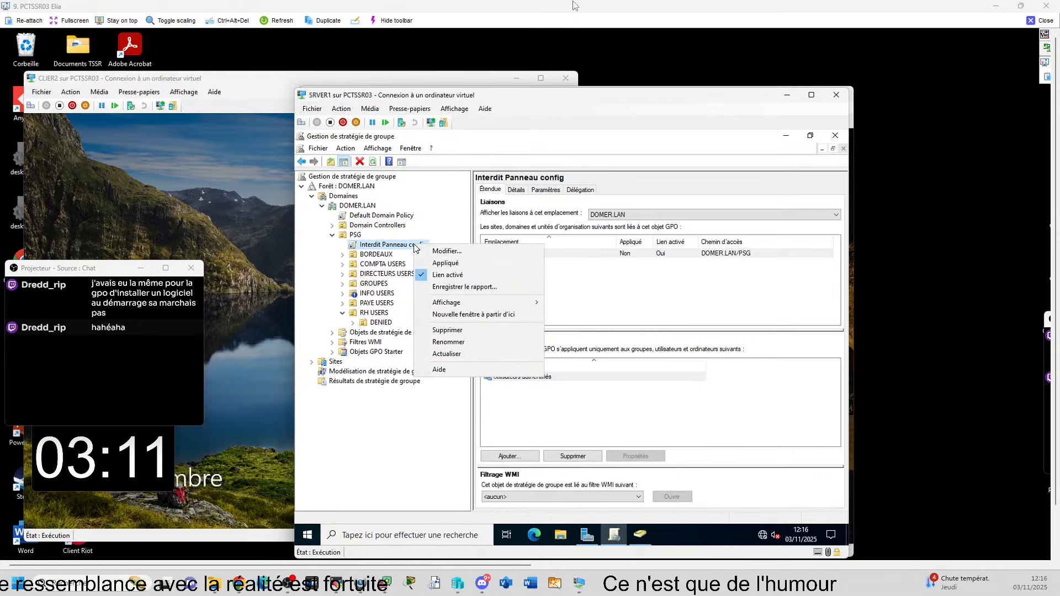
pyautogui.click(447, 251)
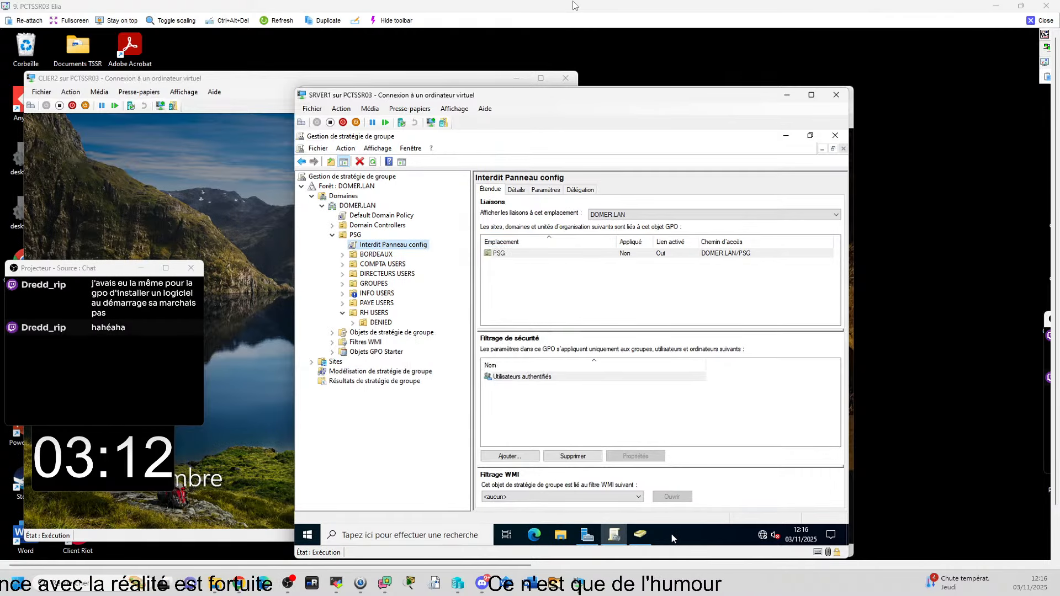
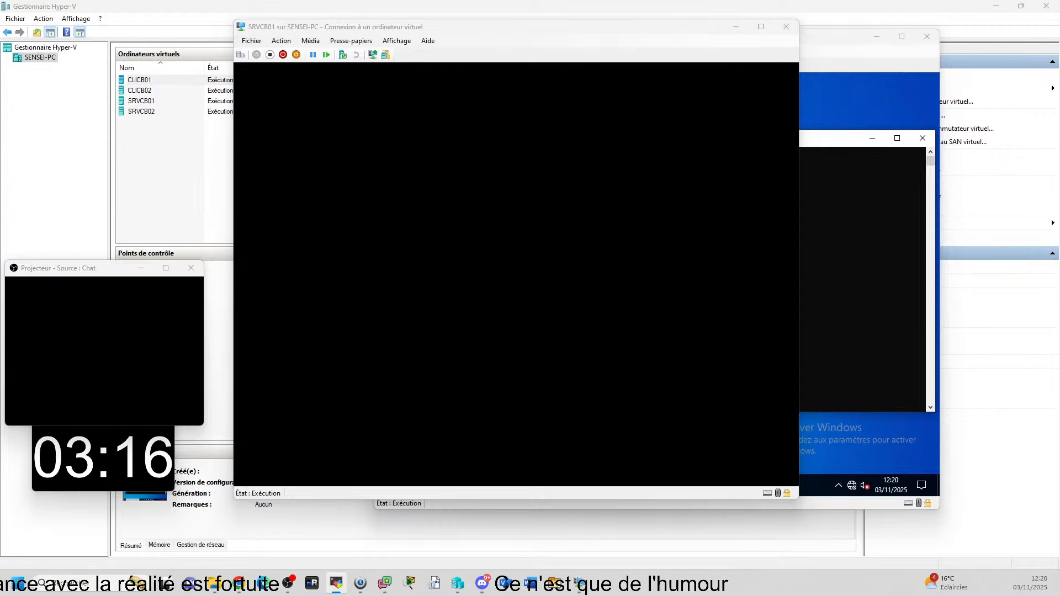
# Step: Bring the SRVCB01 virtual machine forward to reach CLIAF01's remote view and config folder
pyautogui.click(512, 155)
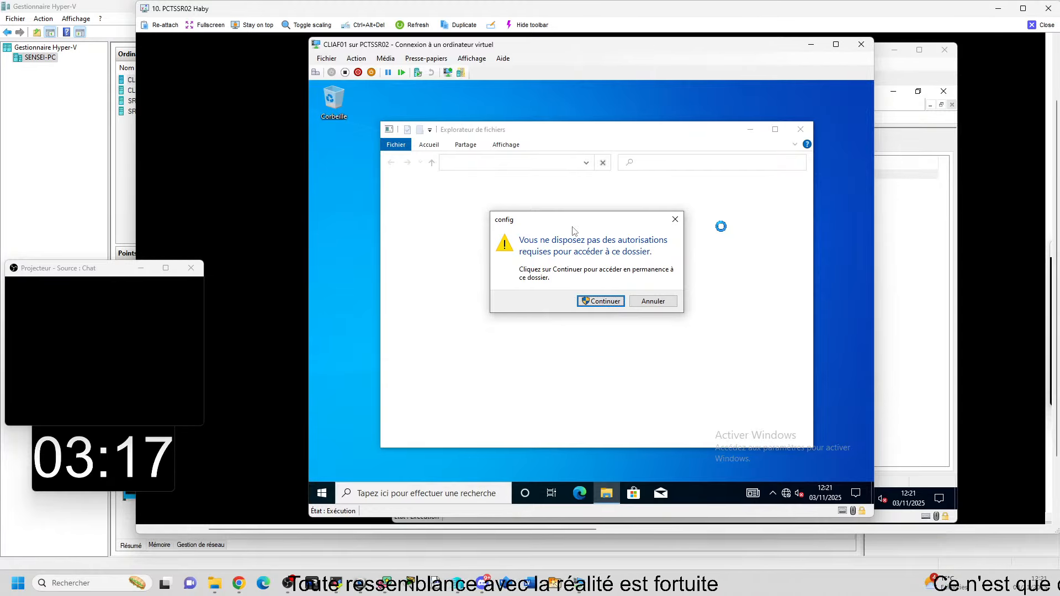
# Step: Dismiss the config folder warning, run control on CLIAF01 to get the Restrictions error, then close the remote view
pyautogui.click(663, 301)
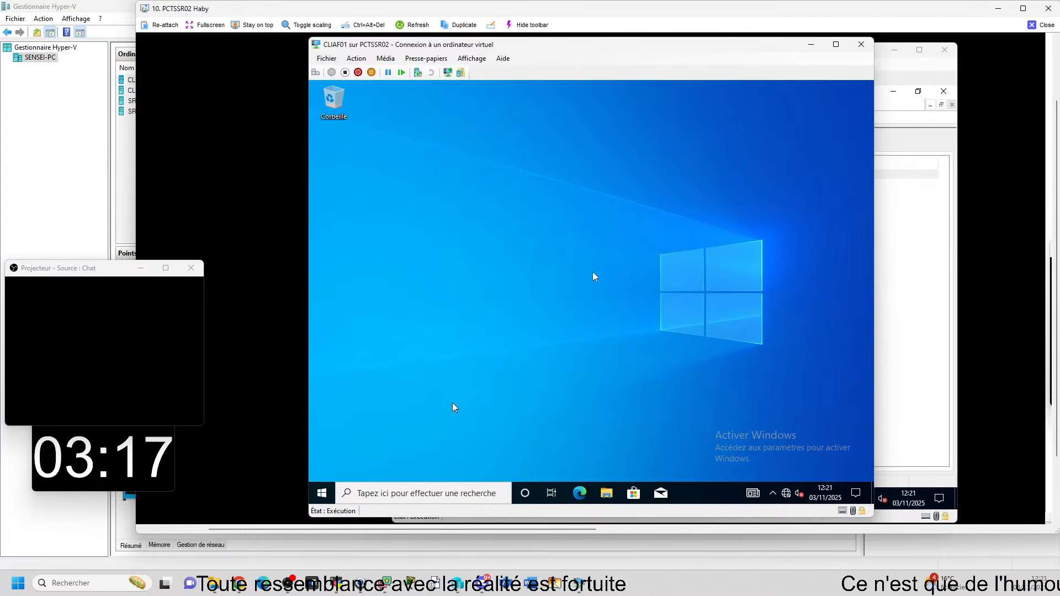
pyautogui.press('super+r')
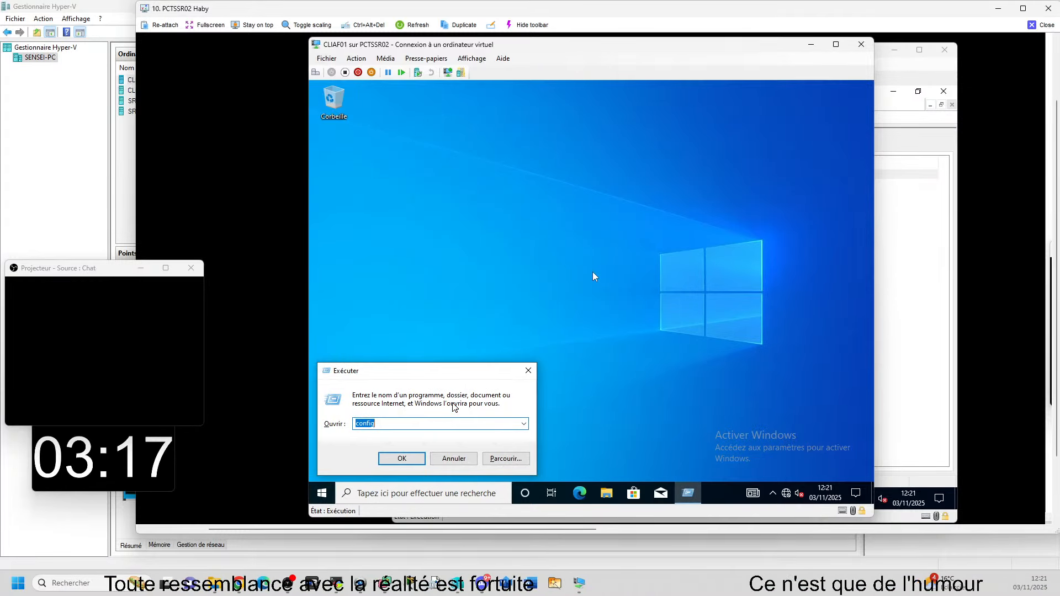
pyautogui.write('control')
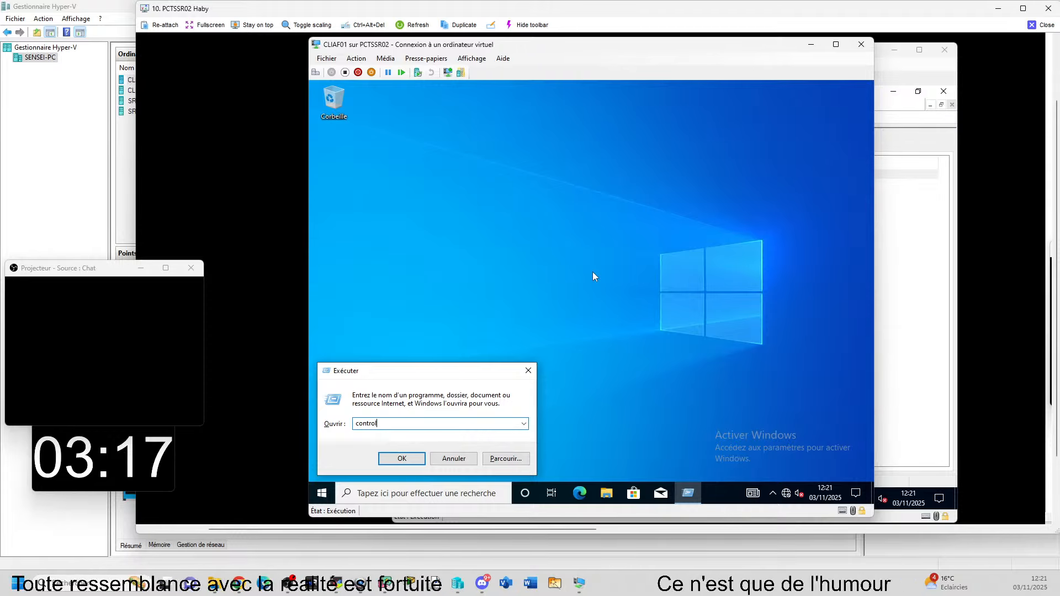
pyautogui.press('Return')
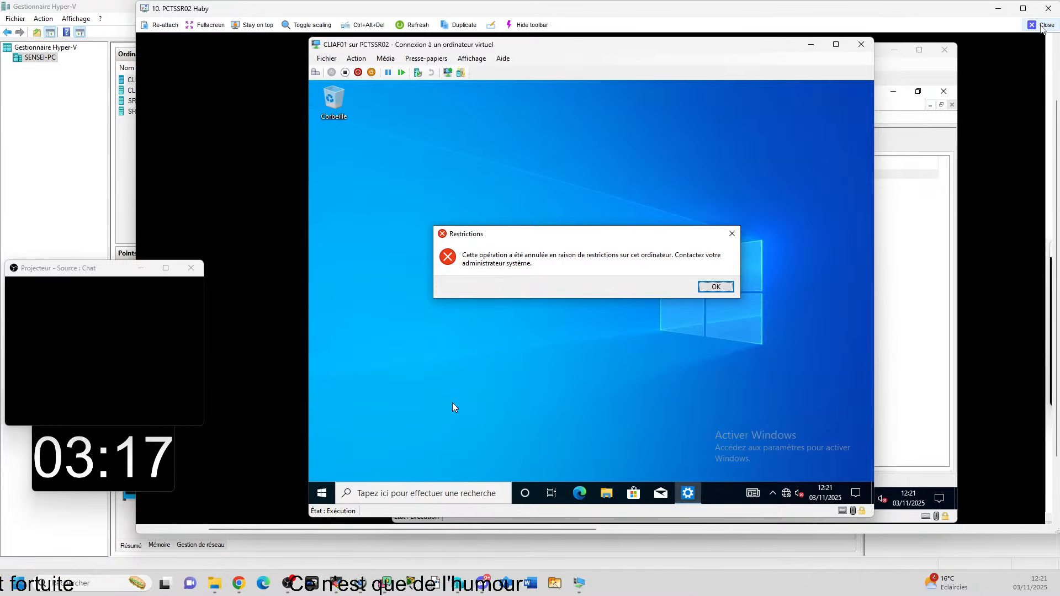
pyautogui.click(1043, 26)
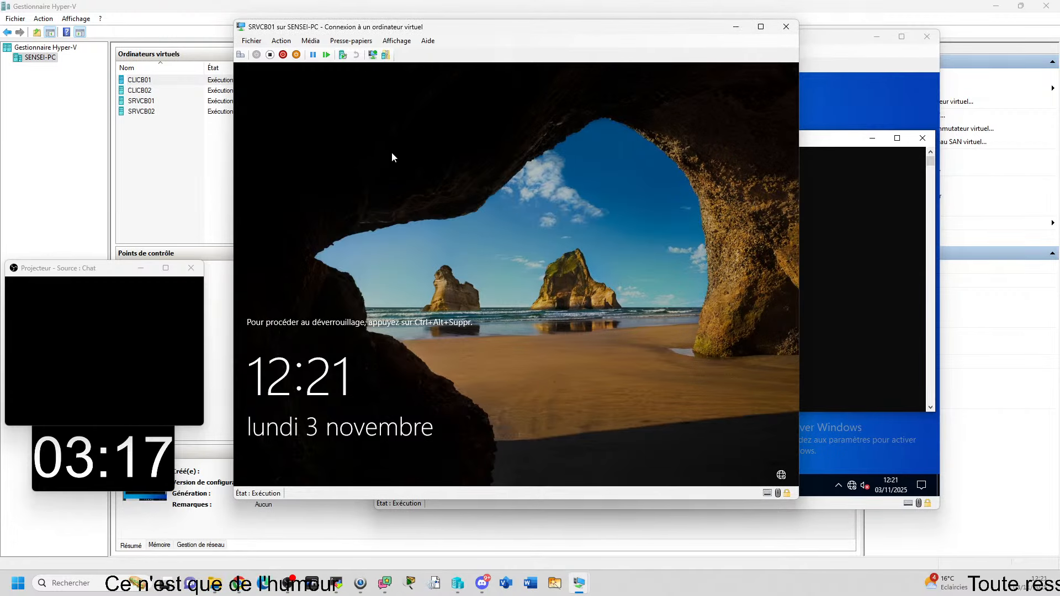
# Step: On CLICB01, minimize the command console and run control to open Control Panel unrestricted
pyautogui.click(906, 152)
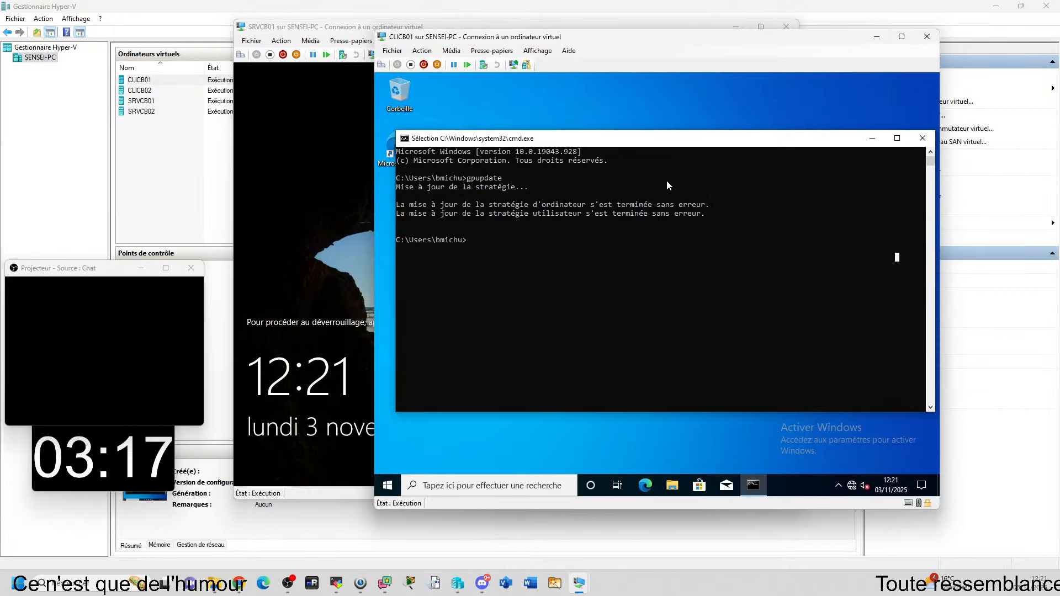
pyautogui.click(874, 137)
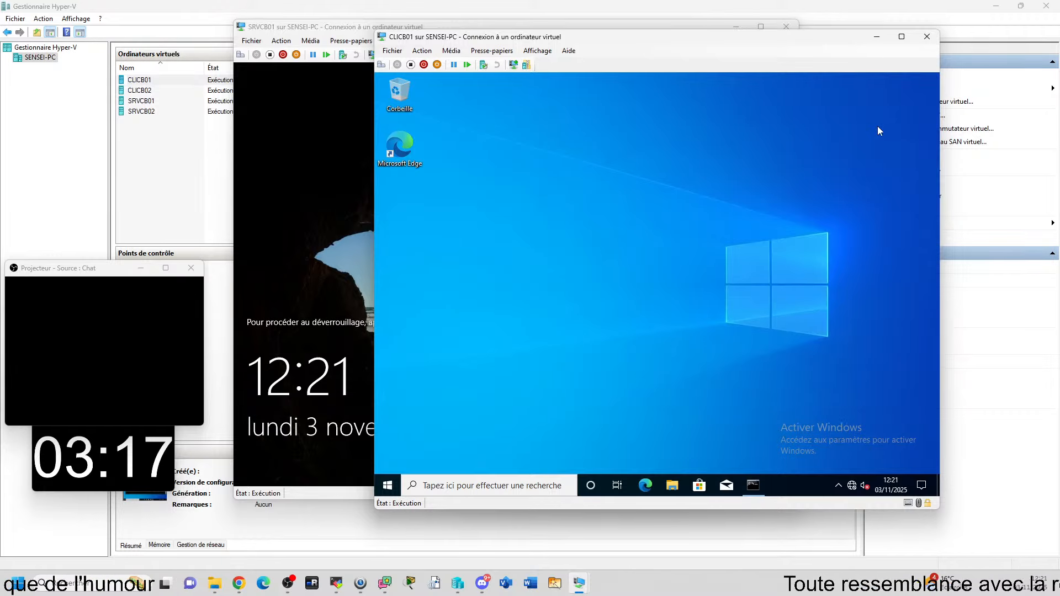
pyautogui.press('super')
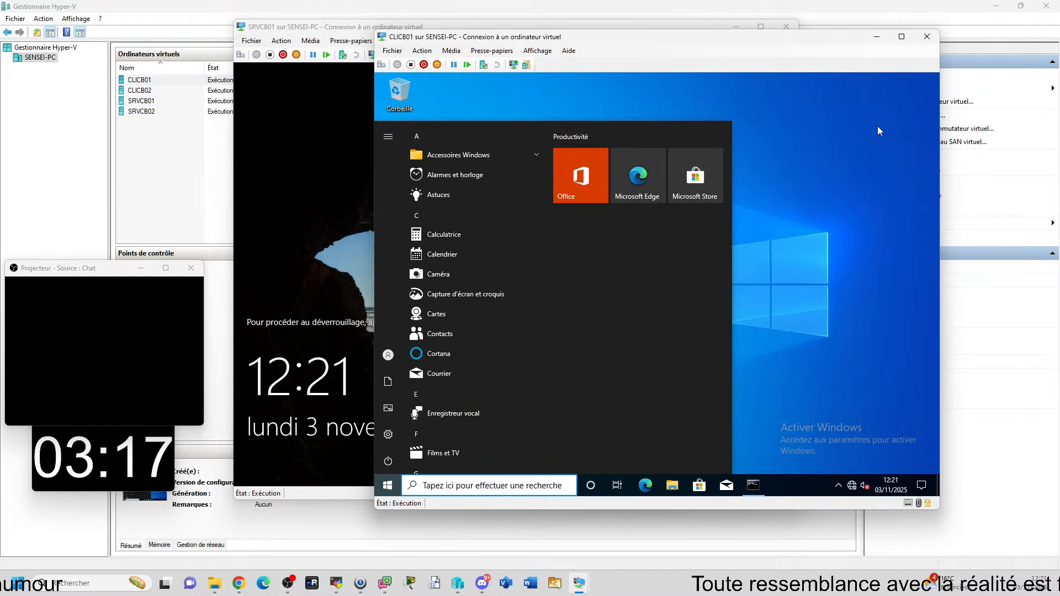
pyautogui.press('super+r')
pyautogui.write('con')
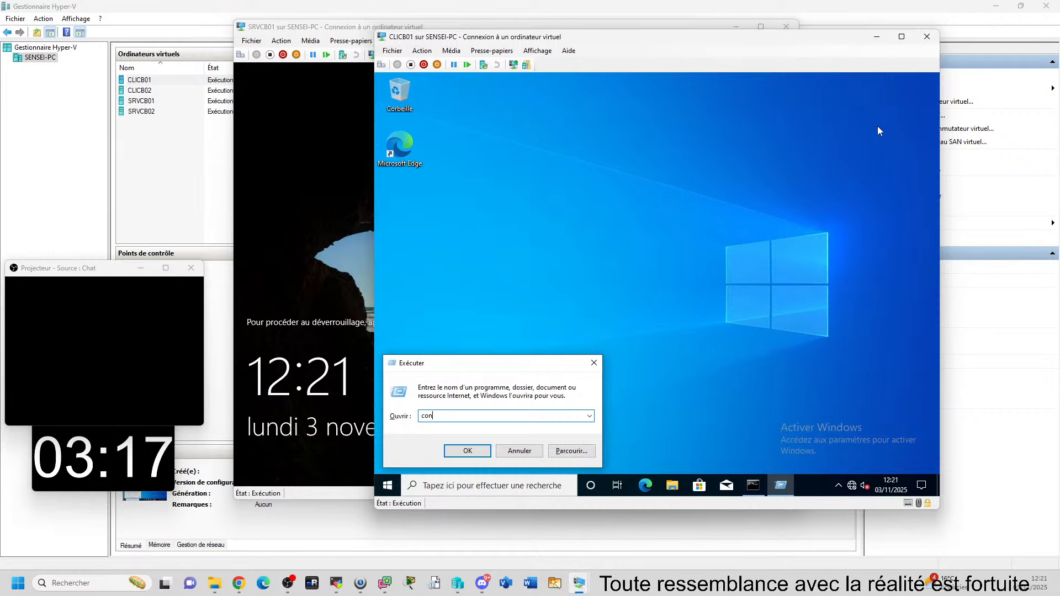
pyautogui.write('trol')
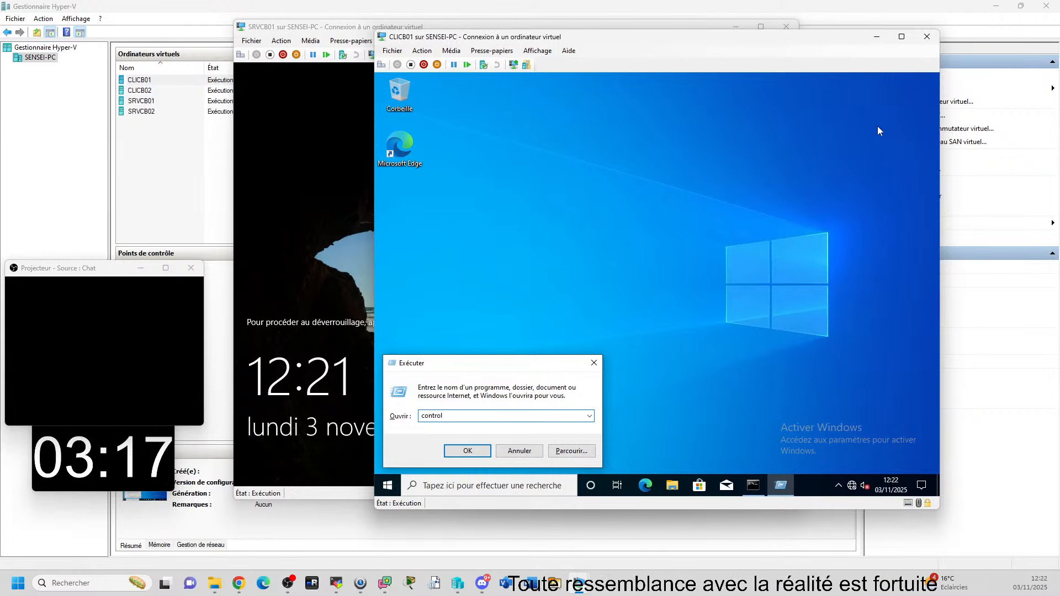
pyautogui.press('Return')
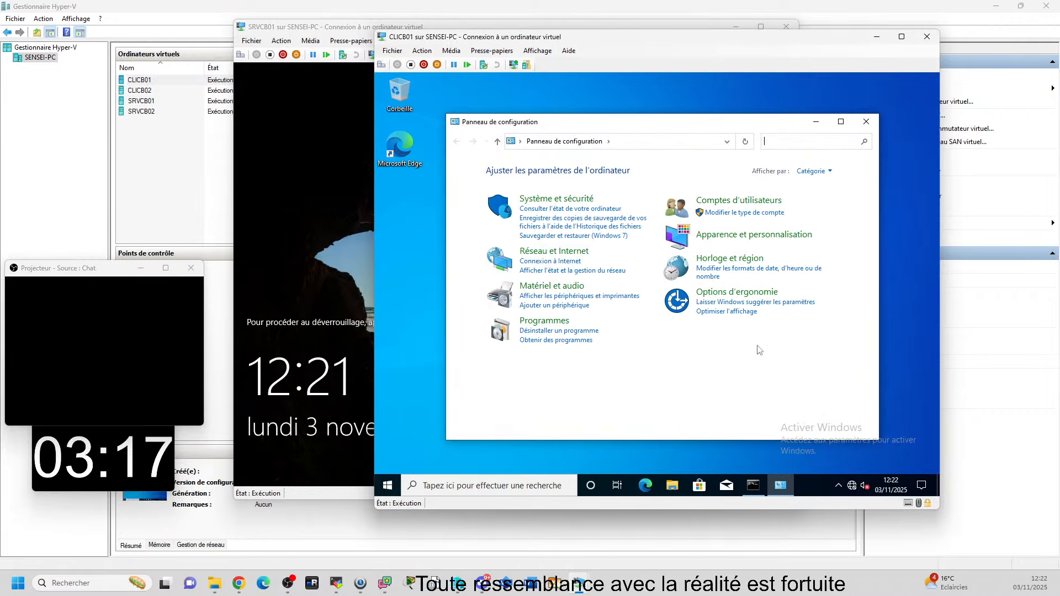